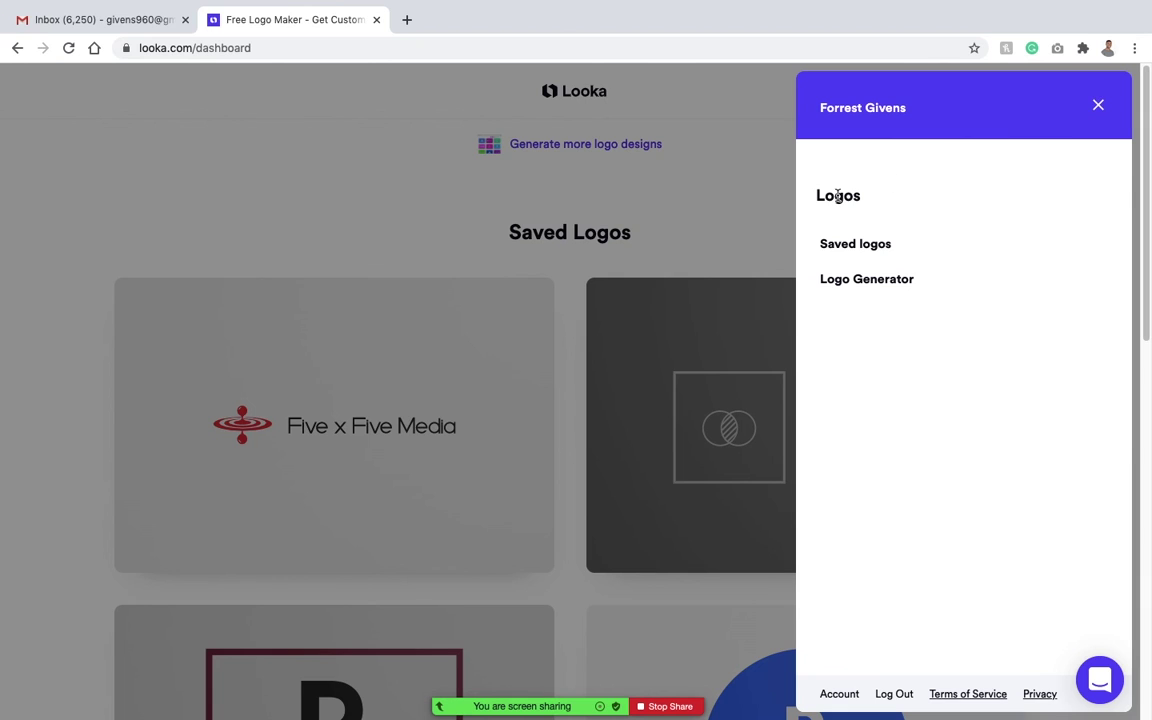
Start a new logo in the Logo Generator and set its industry to Photography.
left_click(862, 280)
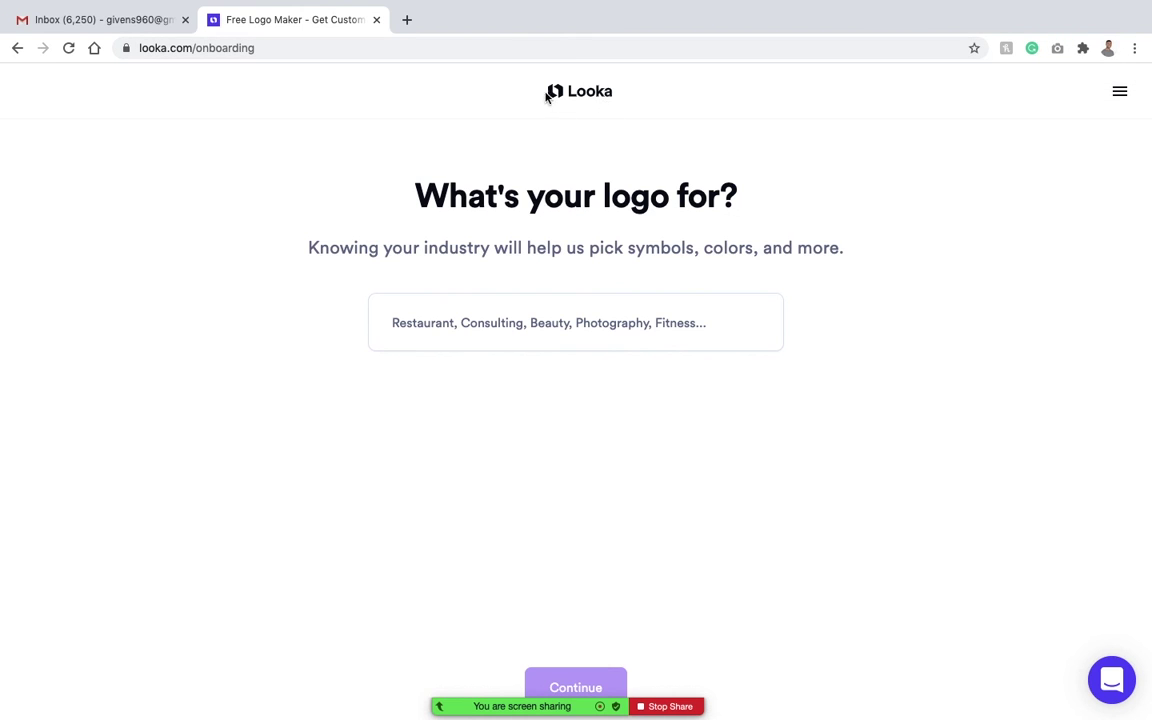
left_click(574, 314)
left_click(620, 321)
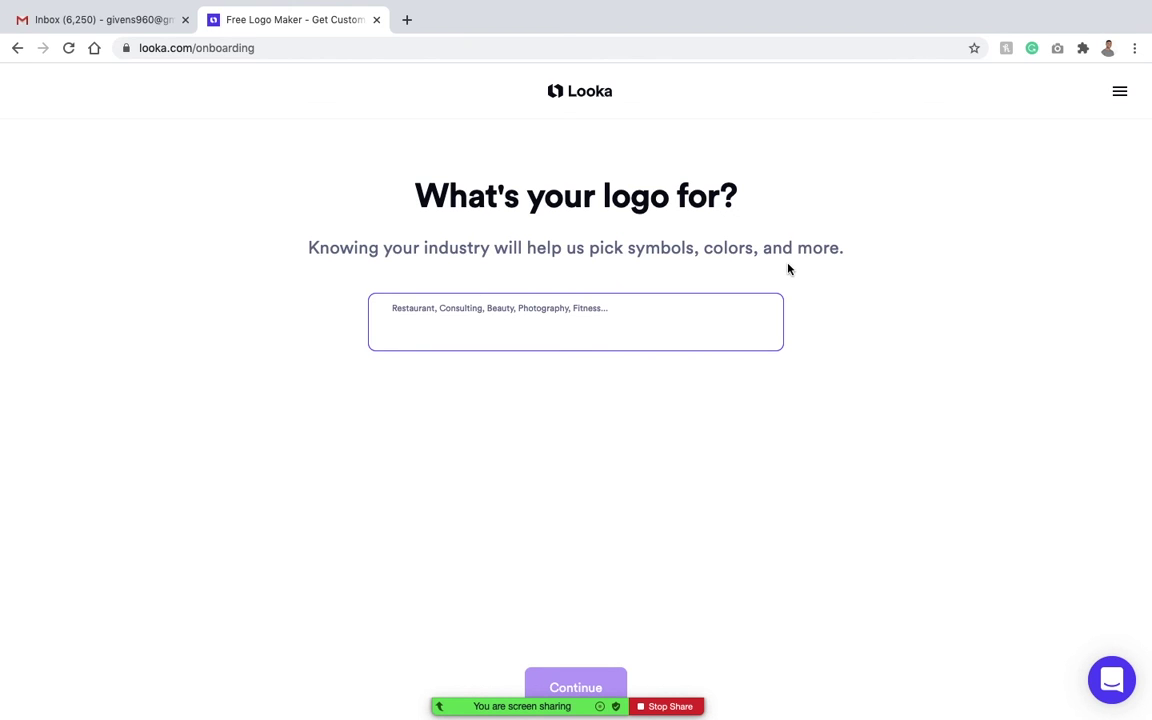
type("Photo")
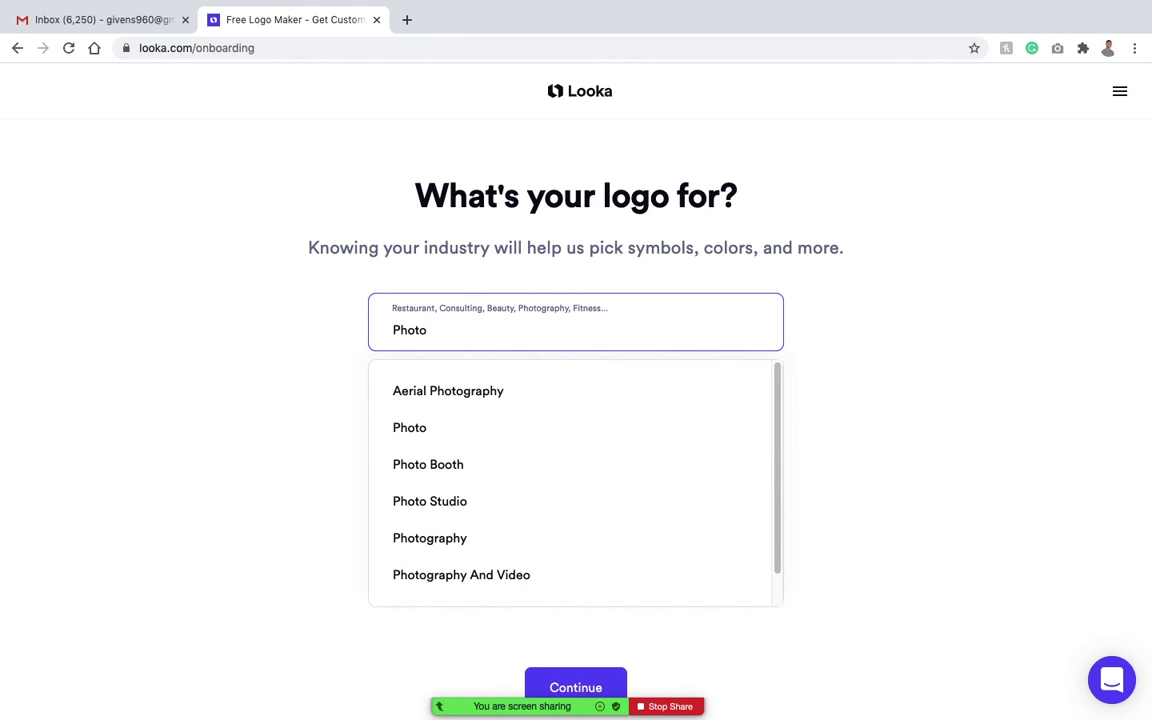
left_click(453, 540)
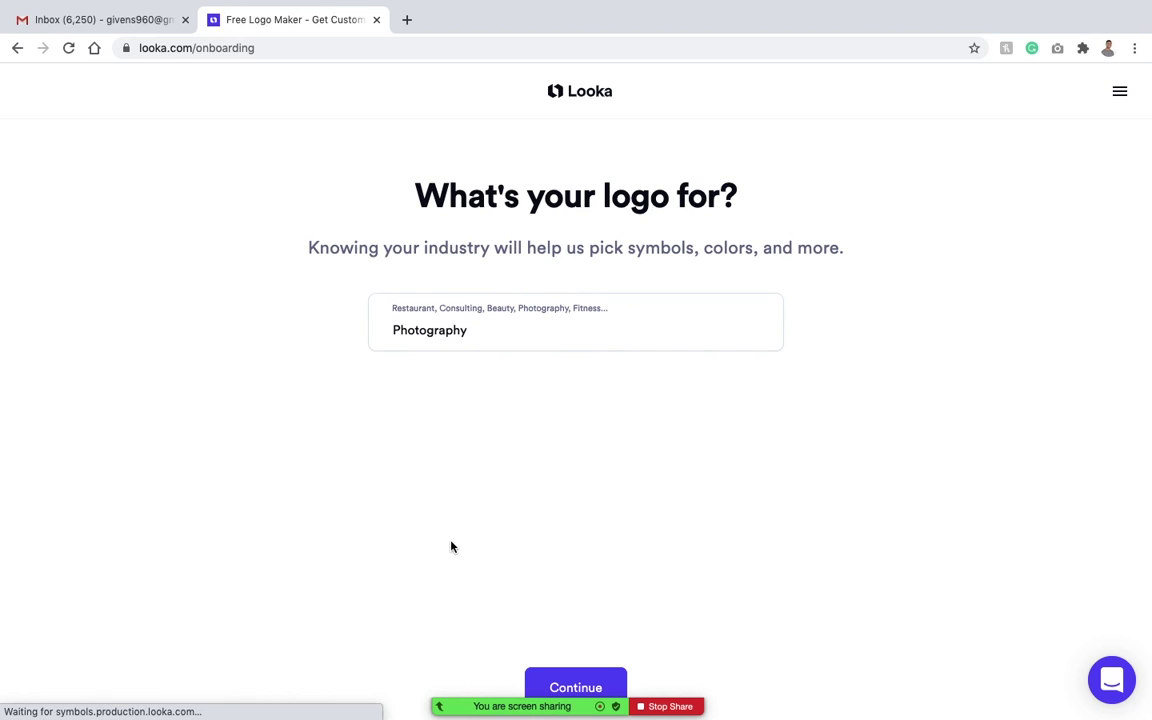
mouse_move(566, 706)
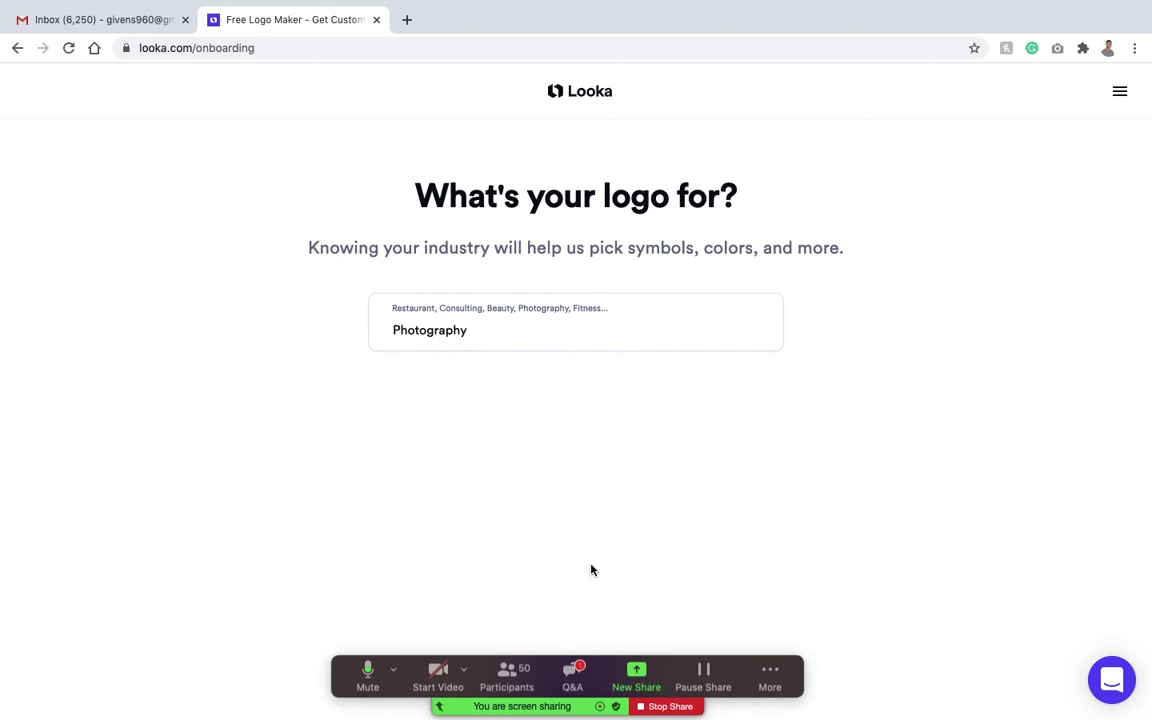
left_click_drag(741, 668, 1105, 5)
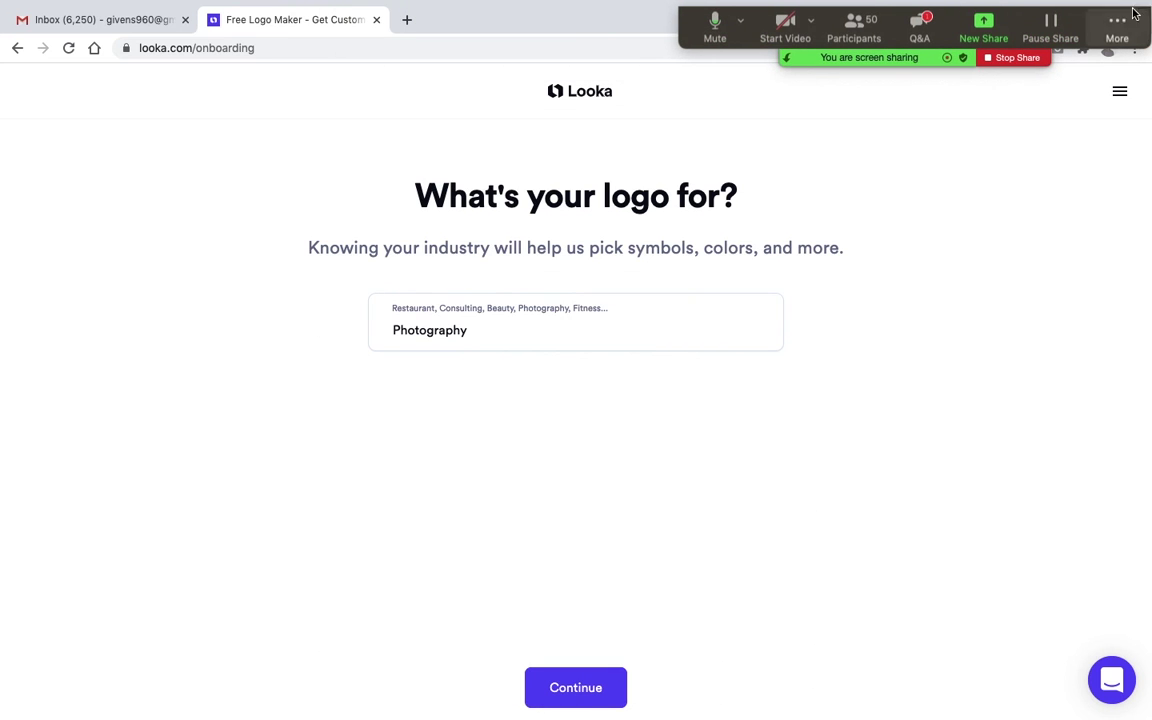
left_click(561, 687)
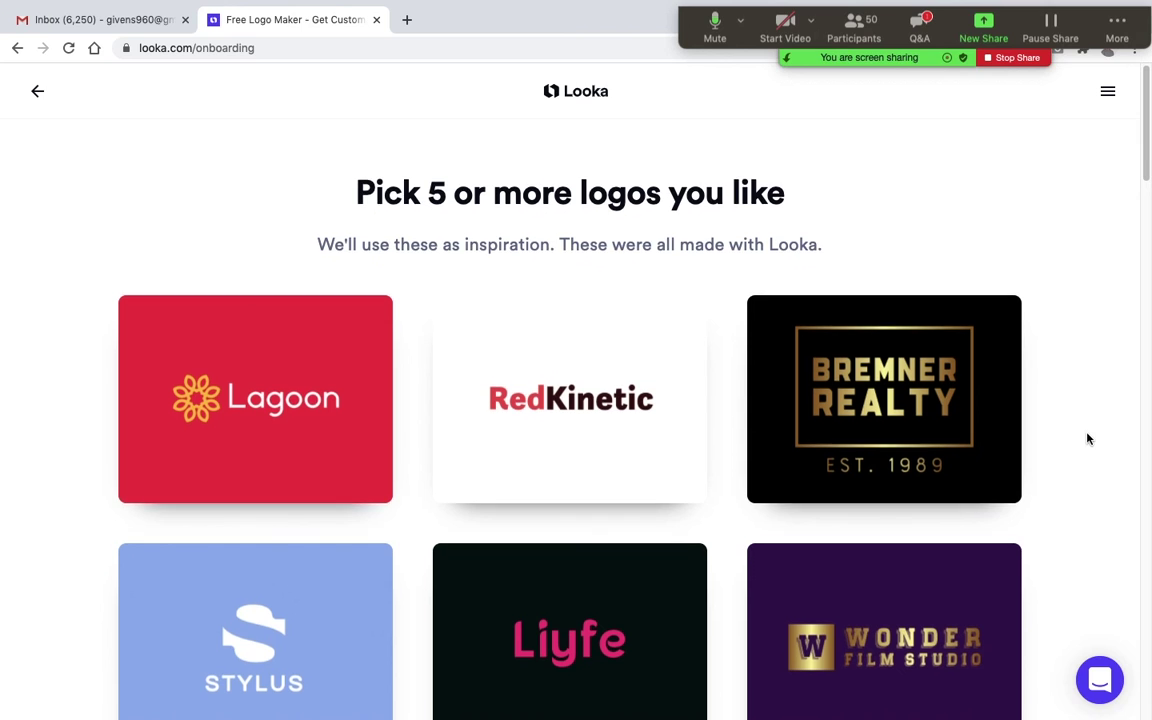
Choose the Stylus, Sonata, Mercurio, Live Terra and Uptime logos as inspiration and continue.
scroll(1085, 437, "down", 1)
scroll(1088, 438, "down", 1)
scroll(1088, 438, "up", 1)
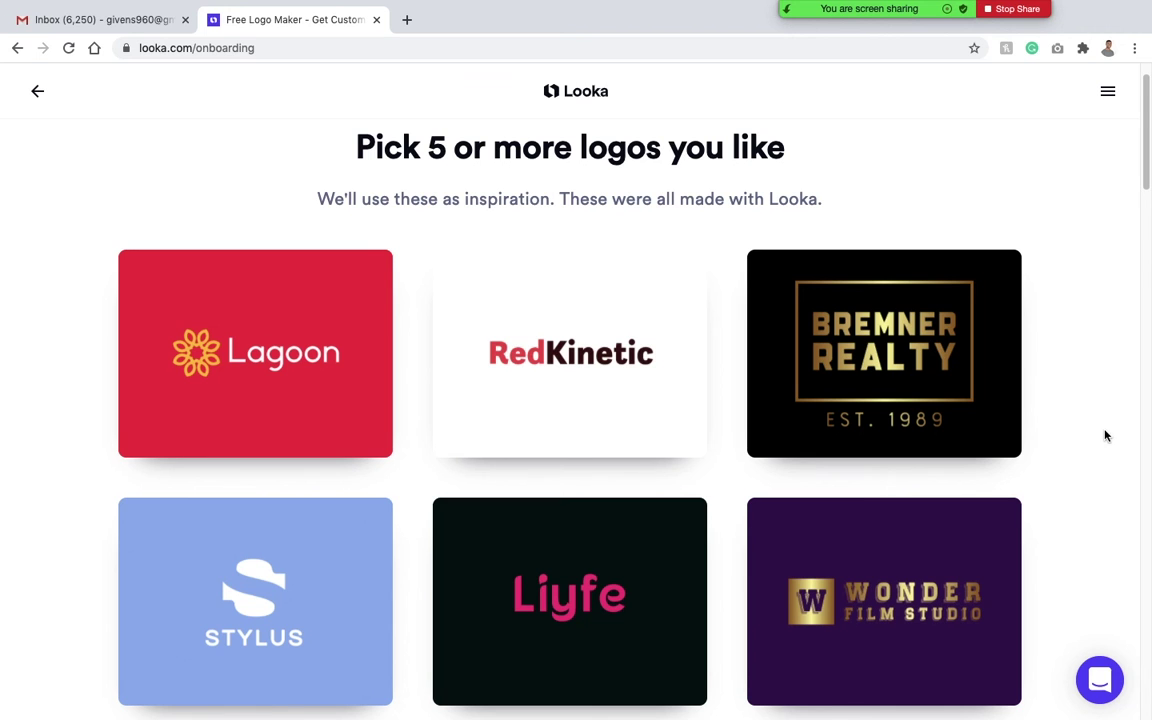
scroll(1105, 435, "down", 5)
left_click(314, 388)
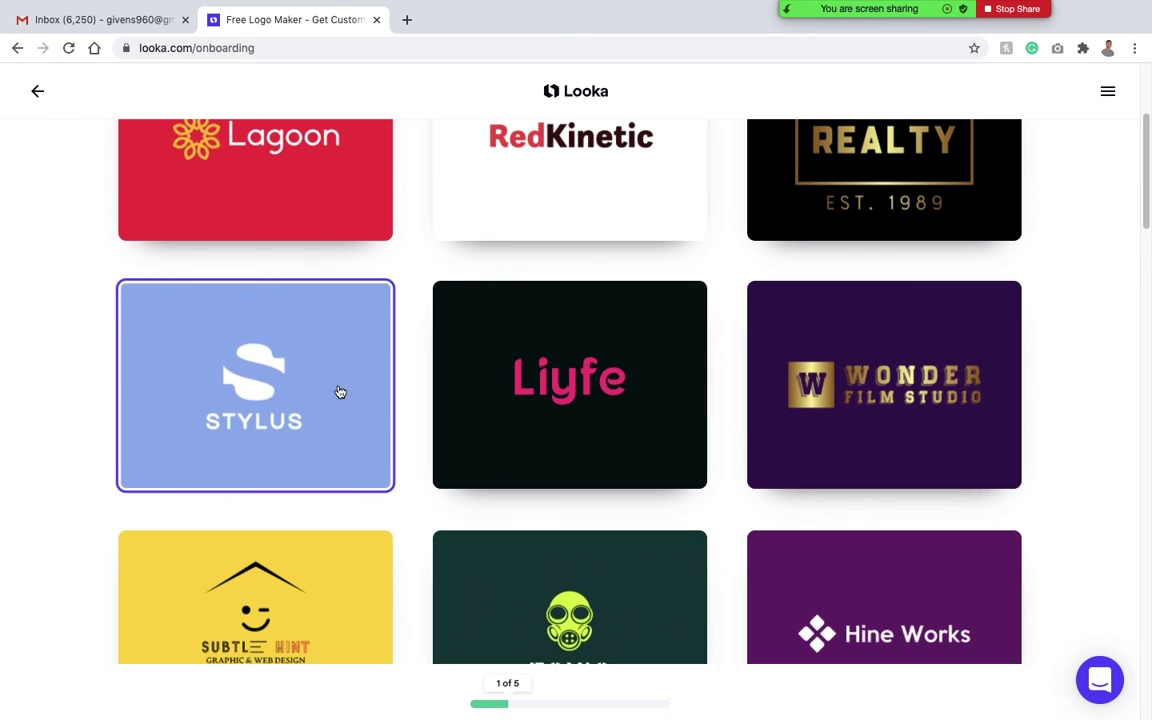
scroll(1008, 442, "down", 5)
scroll(1060, 457, "down", 8)
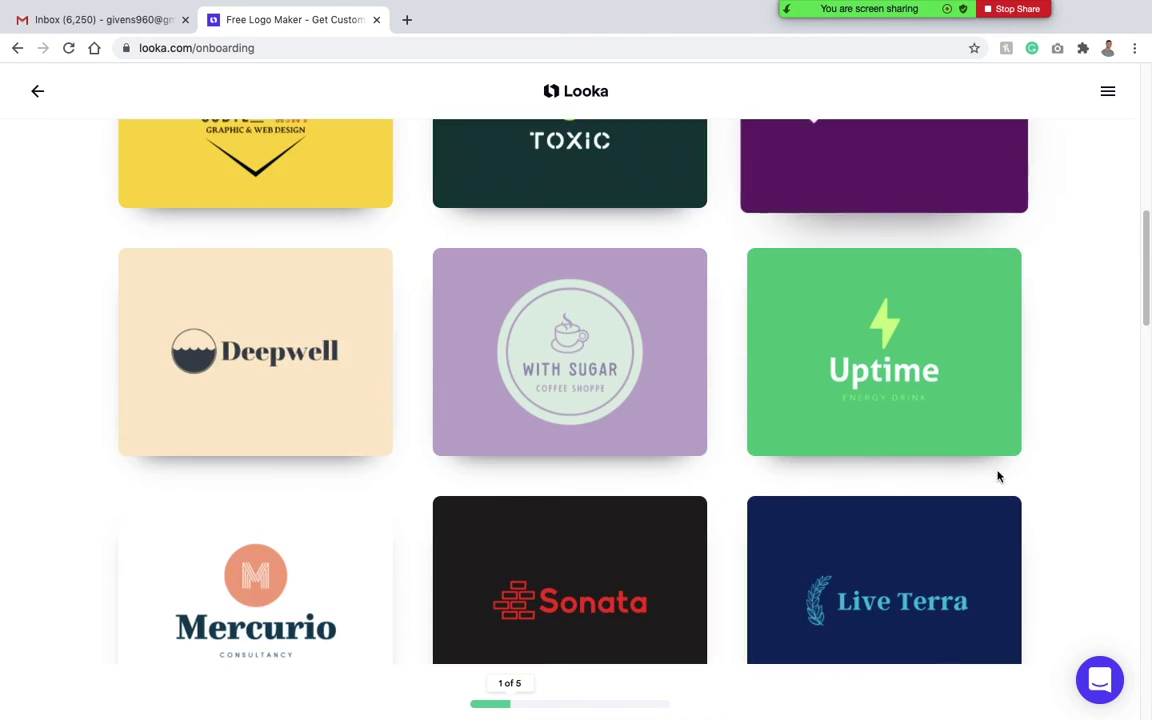
left_click(644, 525)
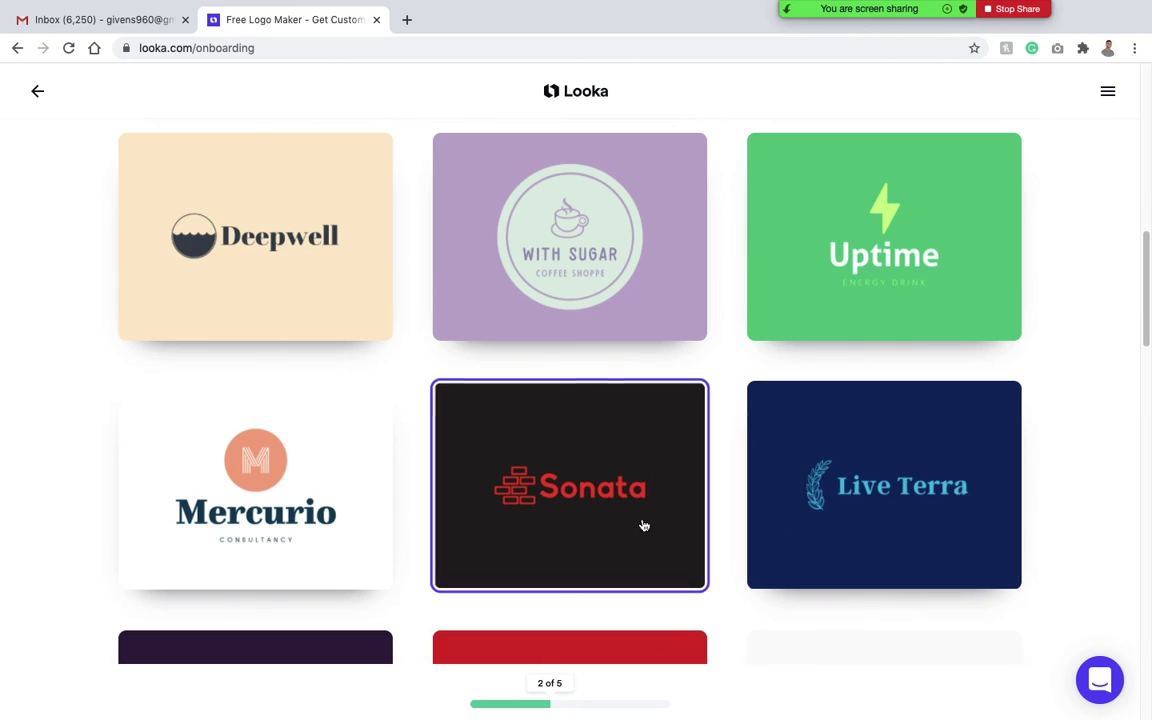
left_click(321, 478)
left_click(840, 438)
left_click(848, 248)
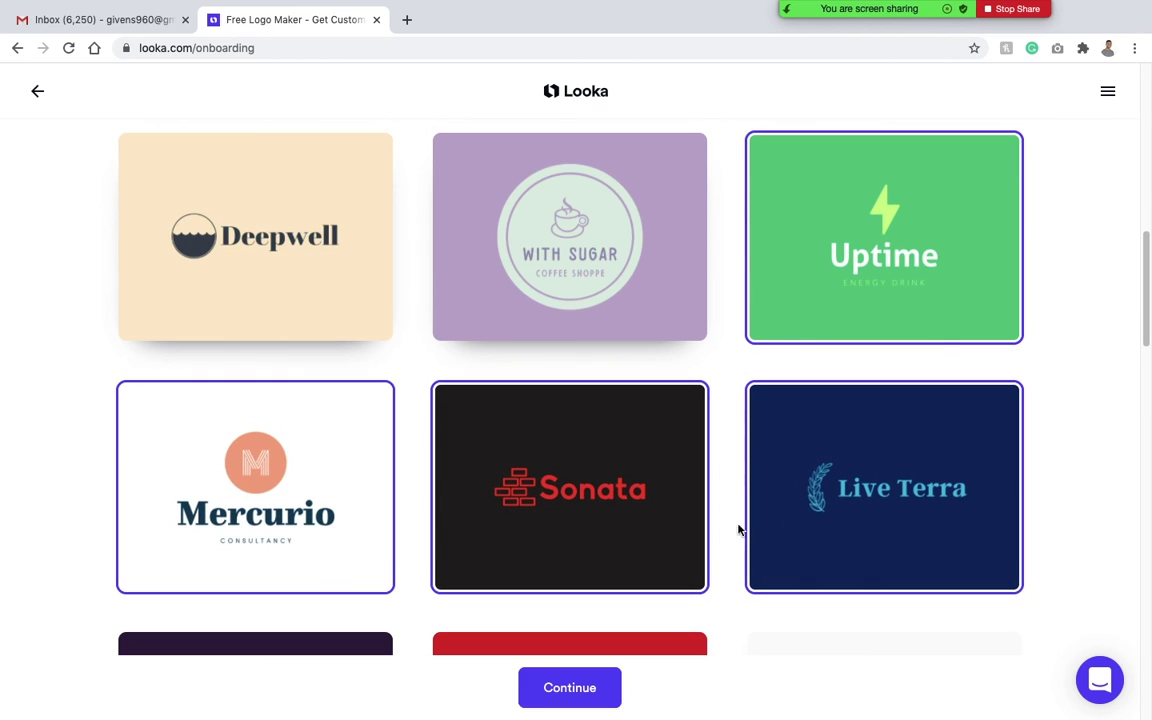
left_click(566, 690)
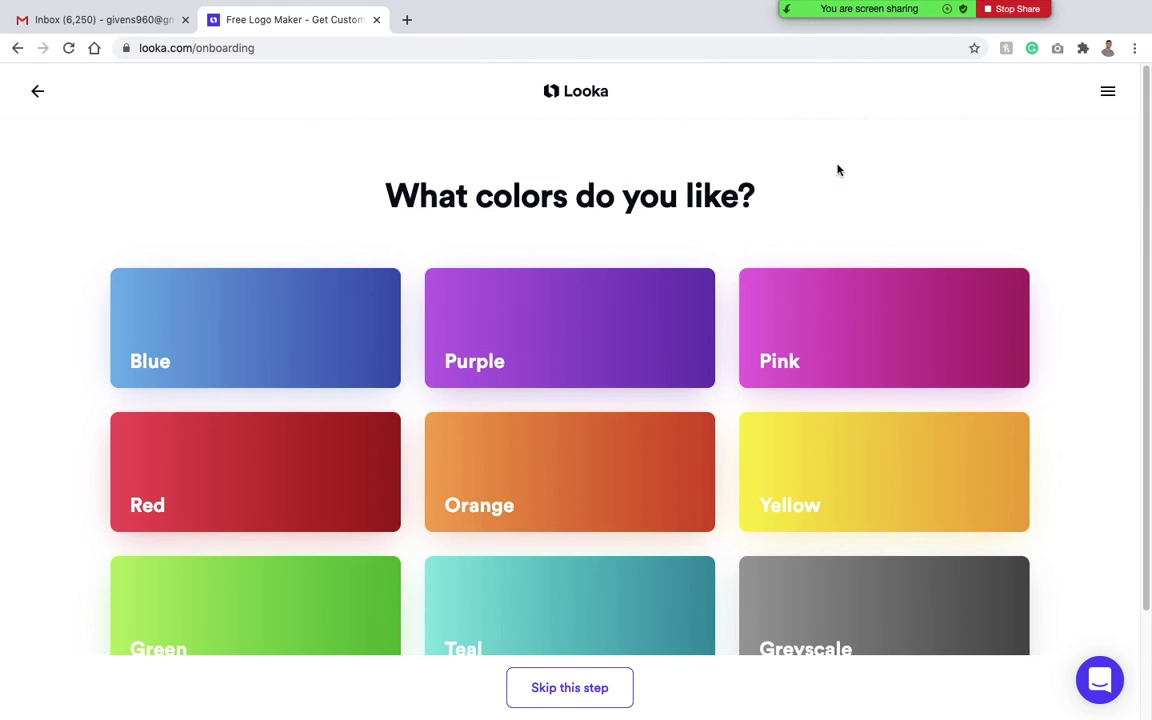
Choose Blue, Yellow and Red as the preferred logo colors and continue.
scroll(1070, 233, "down", 1)
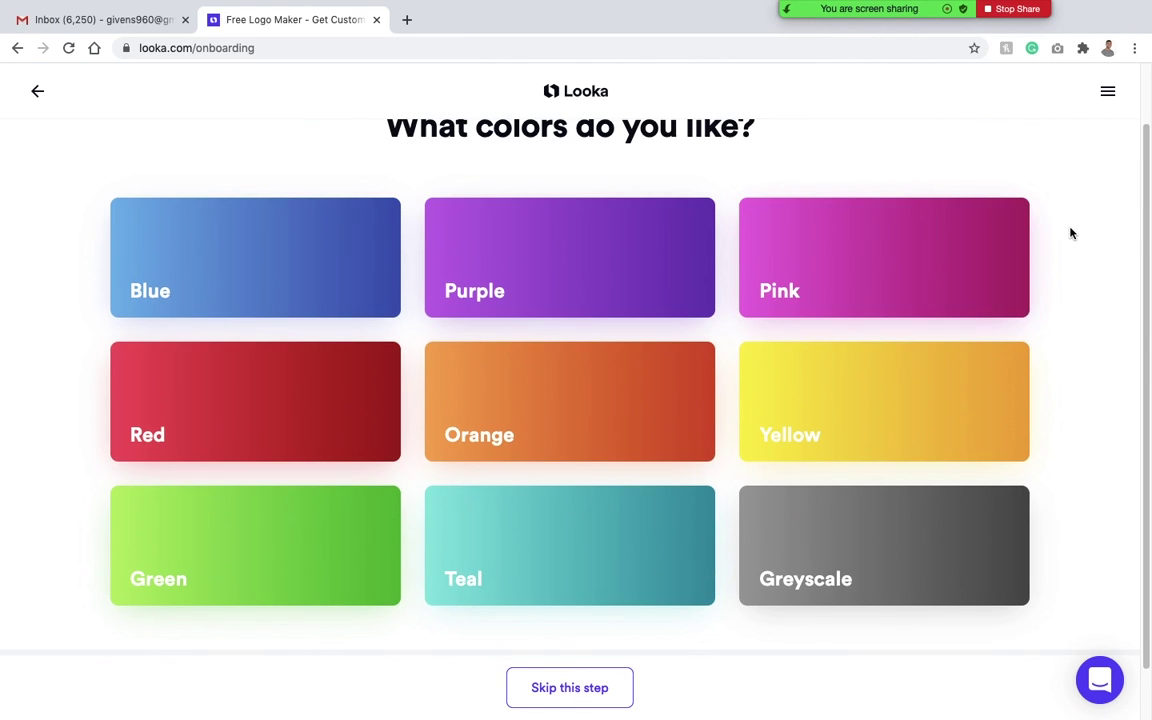
left_click(307, 275)
left_click(869, 386)
left_click(262, 399)
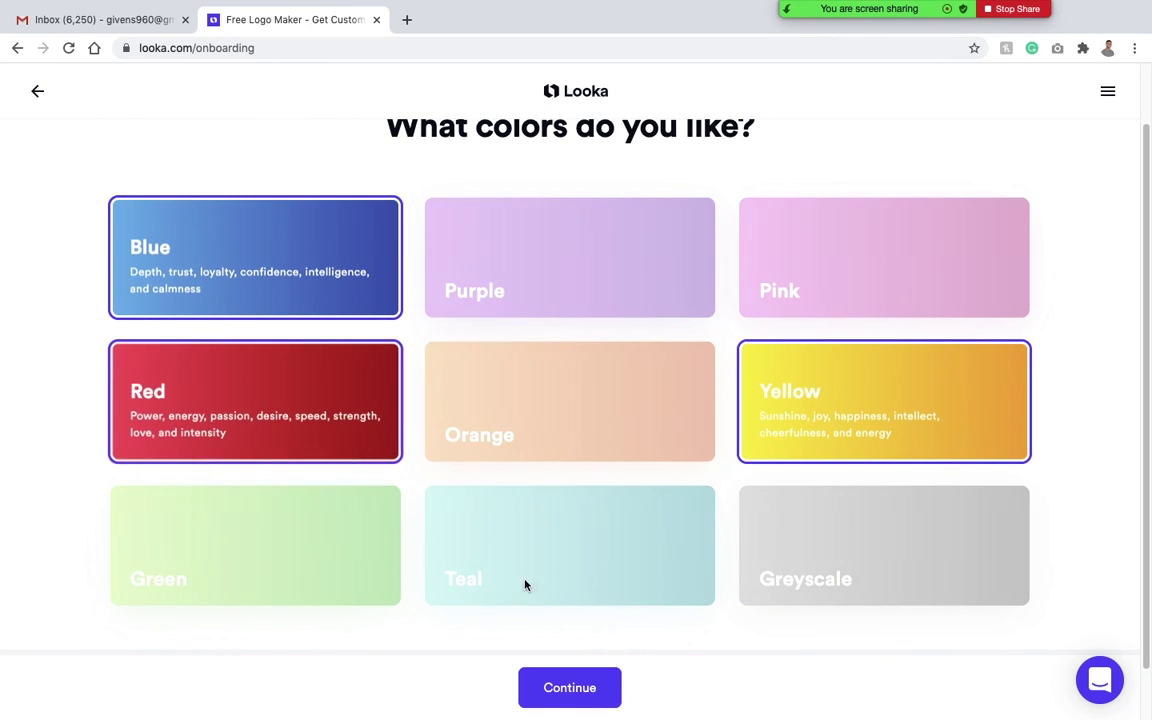
left_click(563, 686)
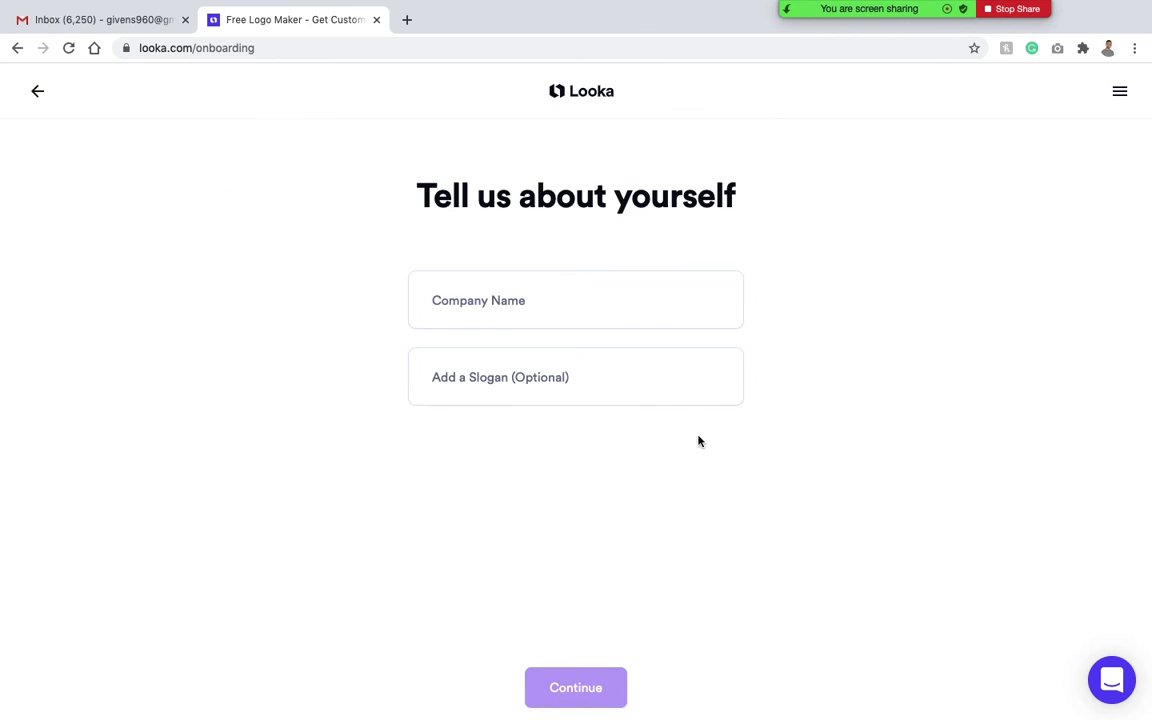
Enter Blank Photography as the company name, leave the slogan empty and continue.
left_click(593, 302)
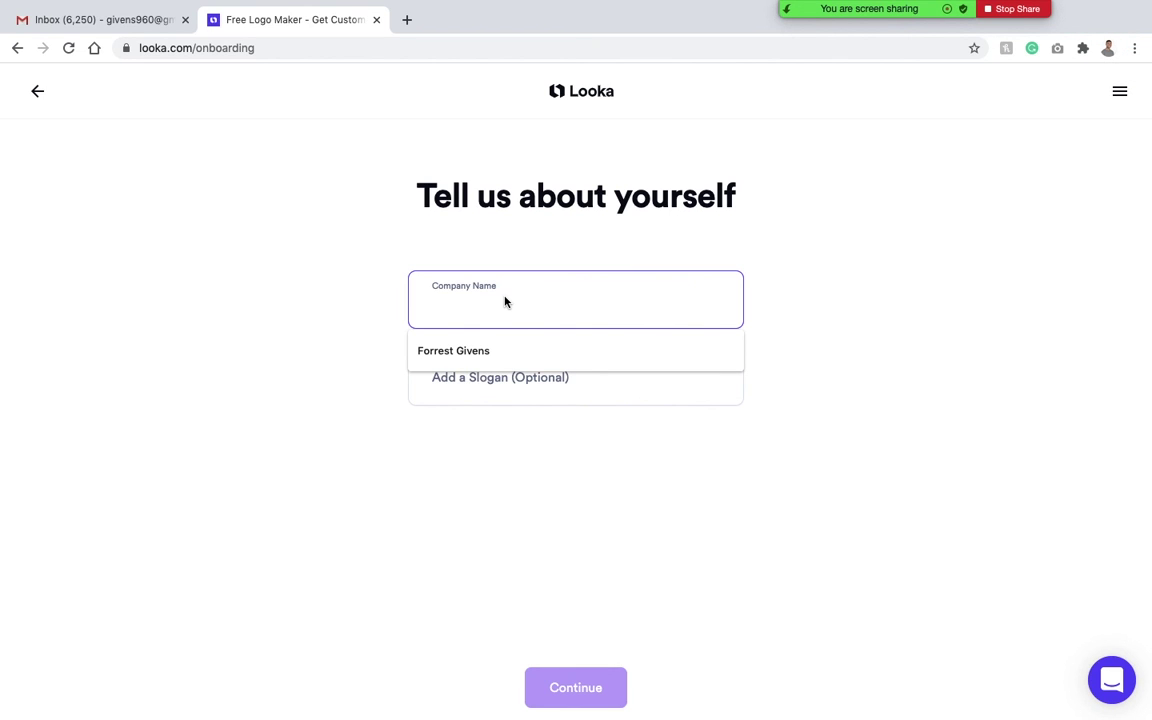
type("Bl")
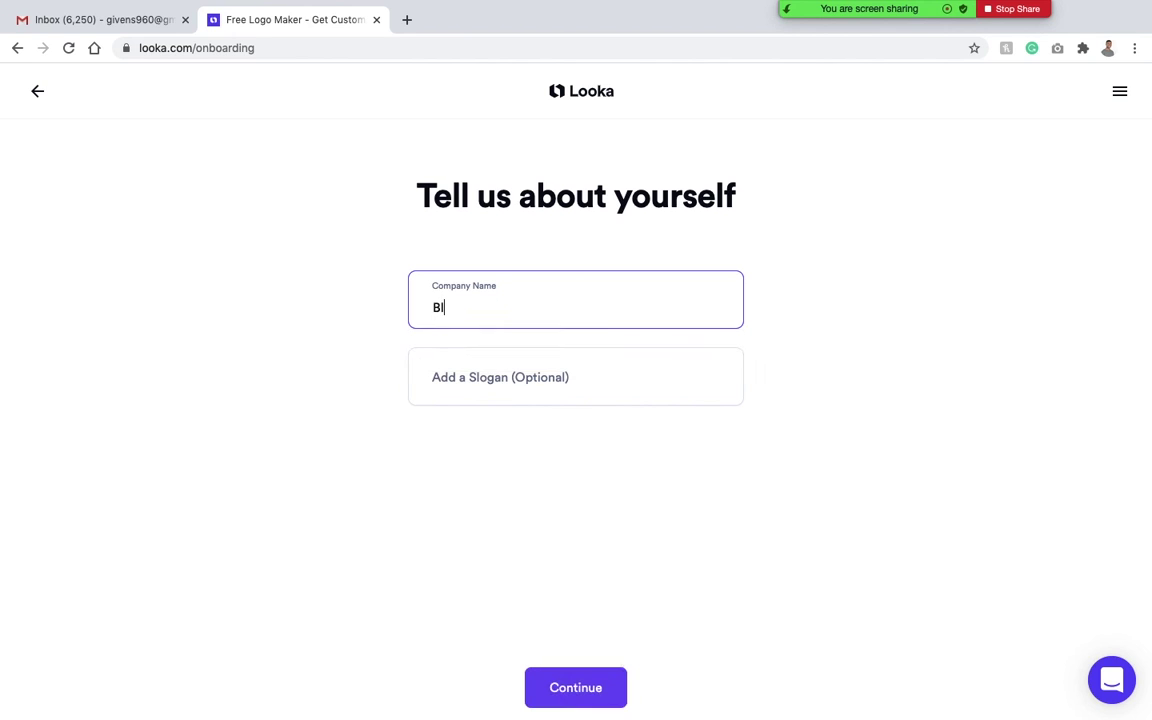
type("ank Photography")
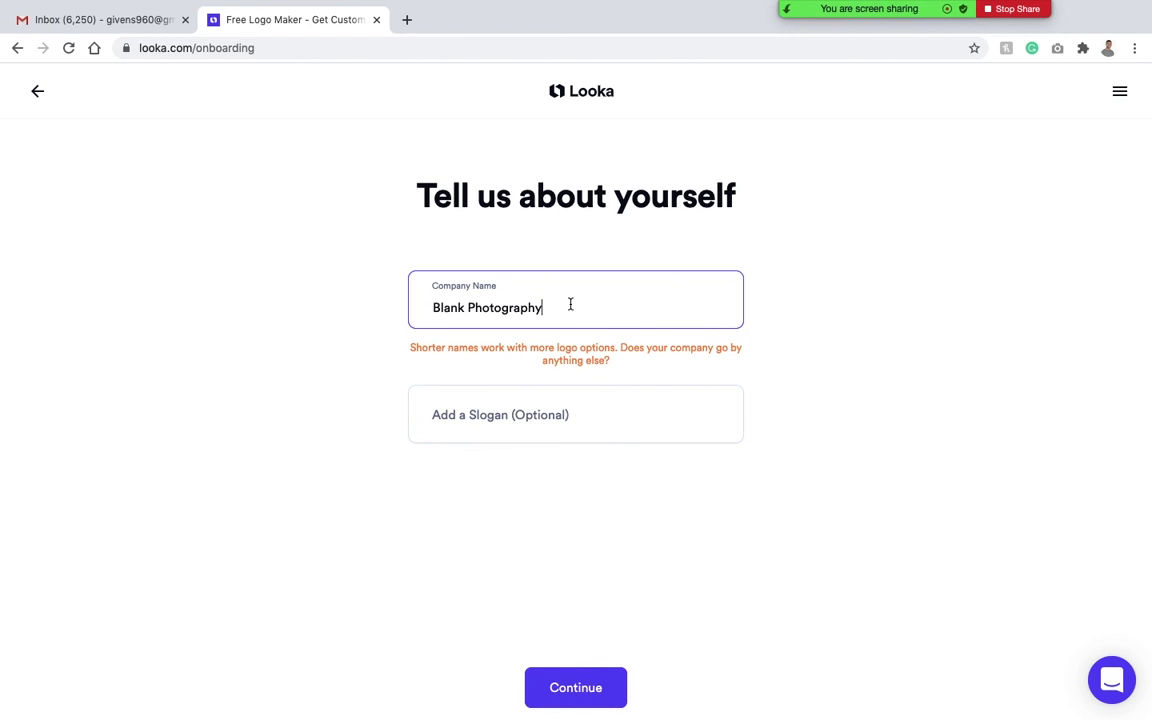
left_click(522, 431)
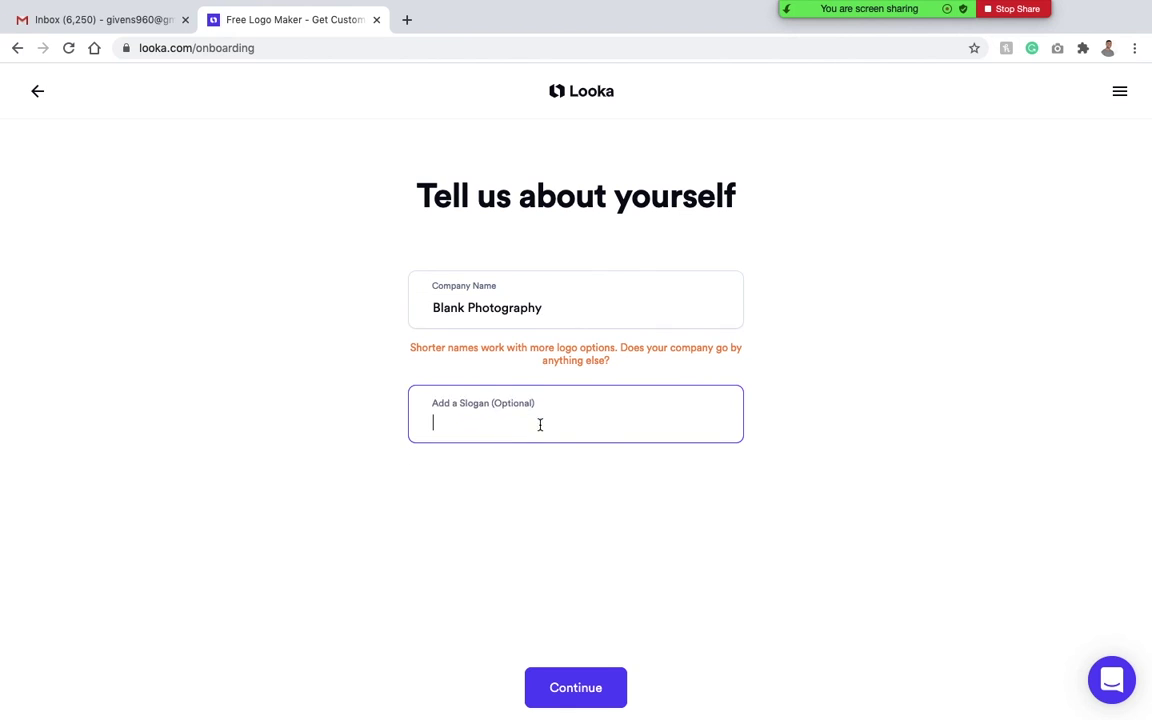
left_click(563, 689)
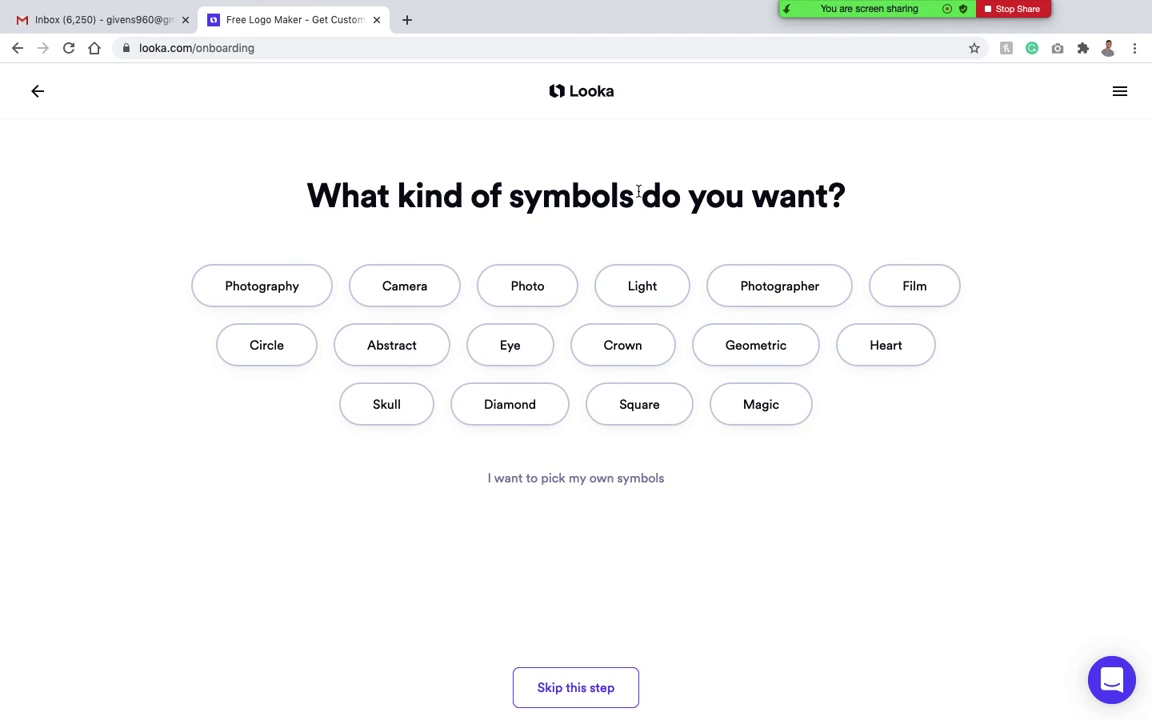
Choose Camera, Photo and Light as the symbol types and generate the logo designs.
left_click(404, 296)
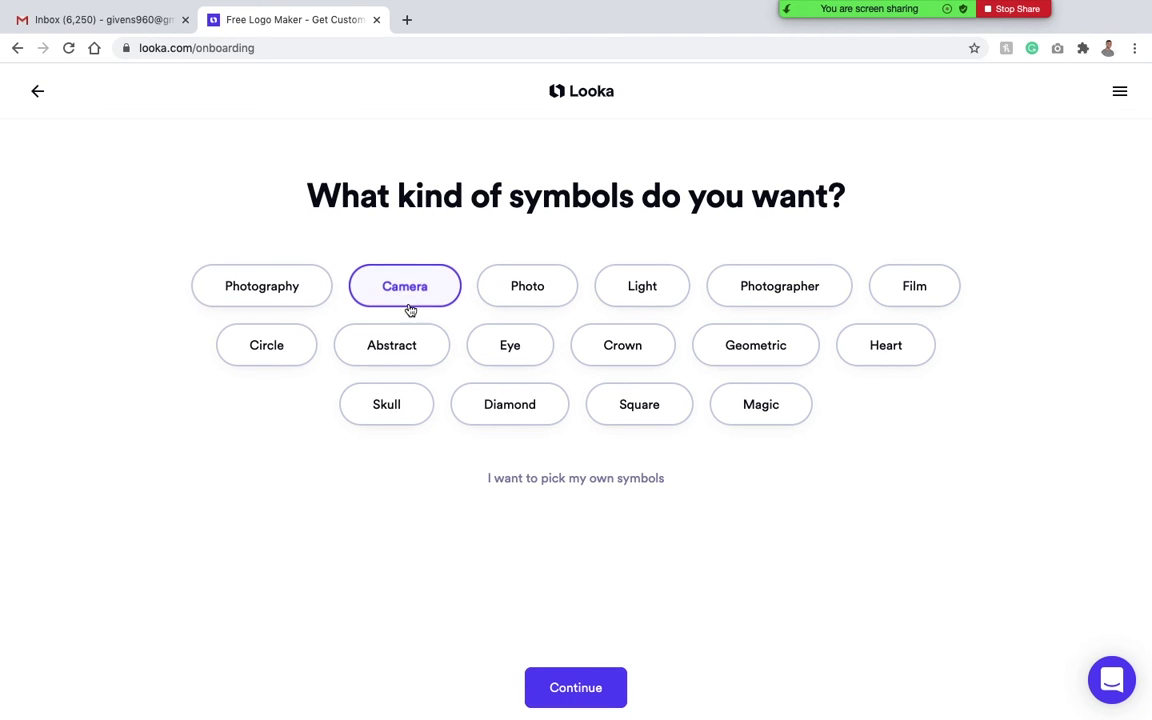
left_click(535, 290)
left_click(644, 292)
left_click(576, 683)
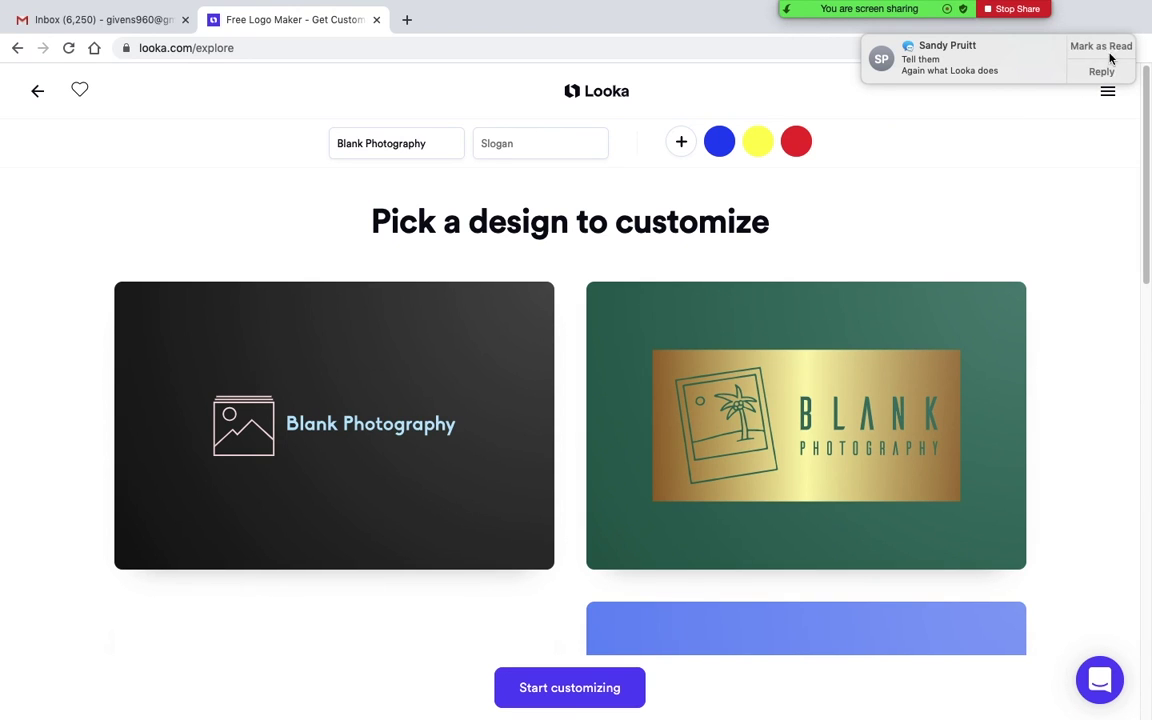
Look through the generated Blank Photography logo designs and load more logos to compare further options.
left_click(1102, 47)
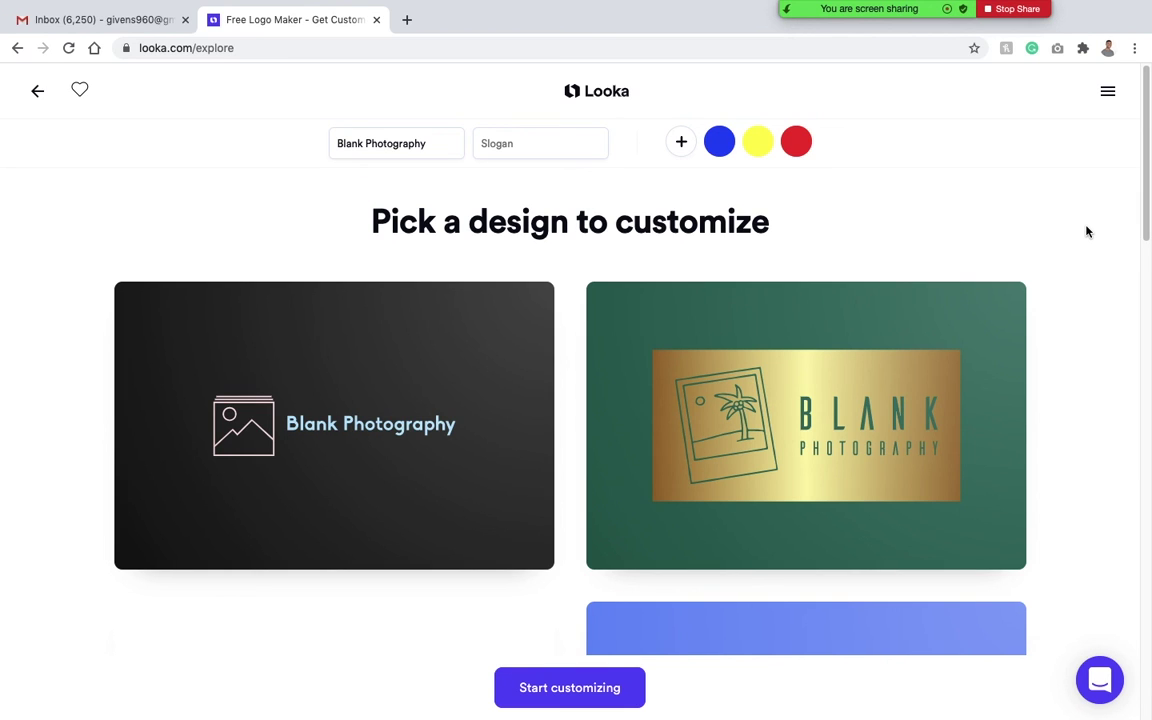
scroll(1087, 232, "down", 1)
scroll(1087, 232, "down", 5)
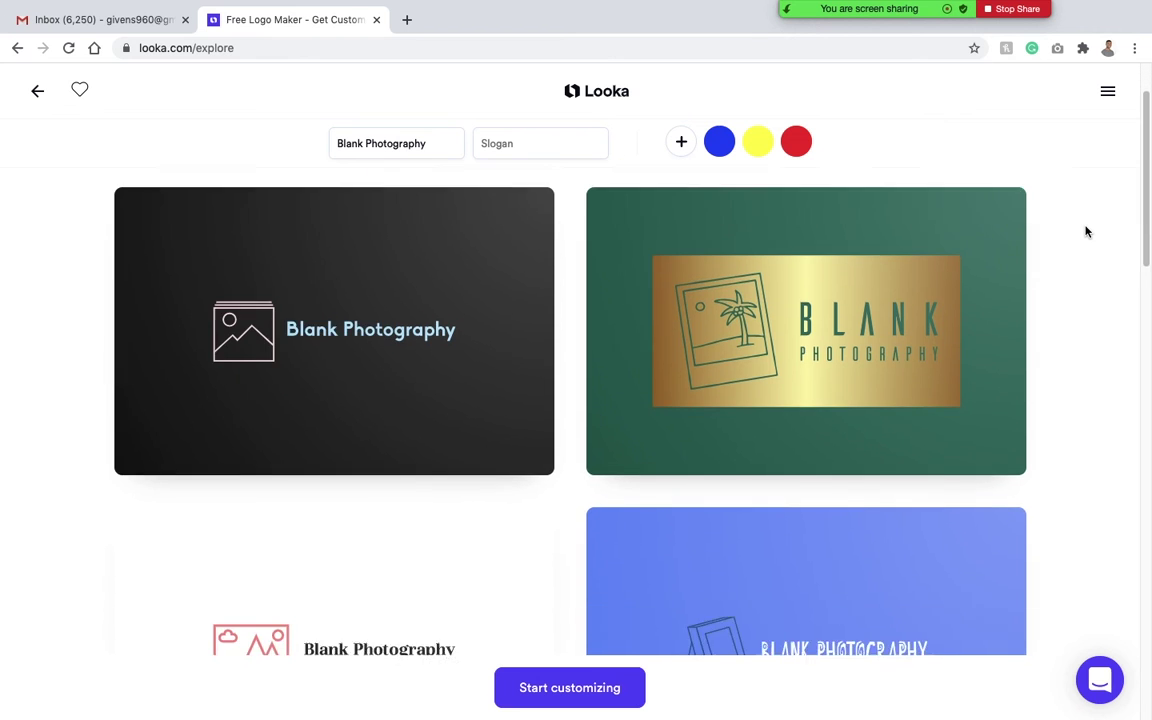
scroll(1087, 232, "down", 4)
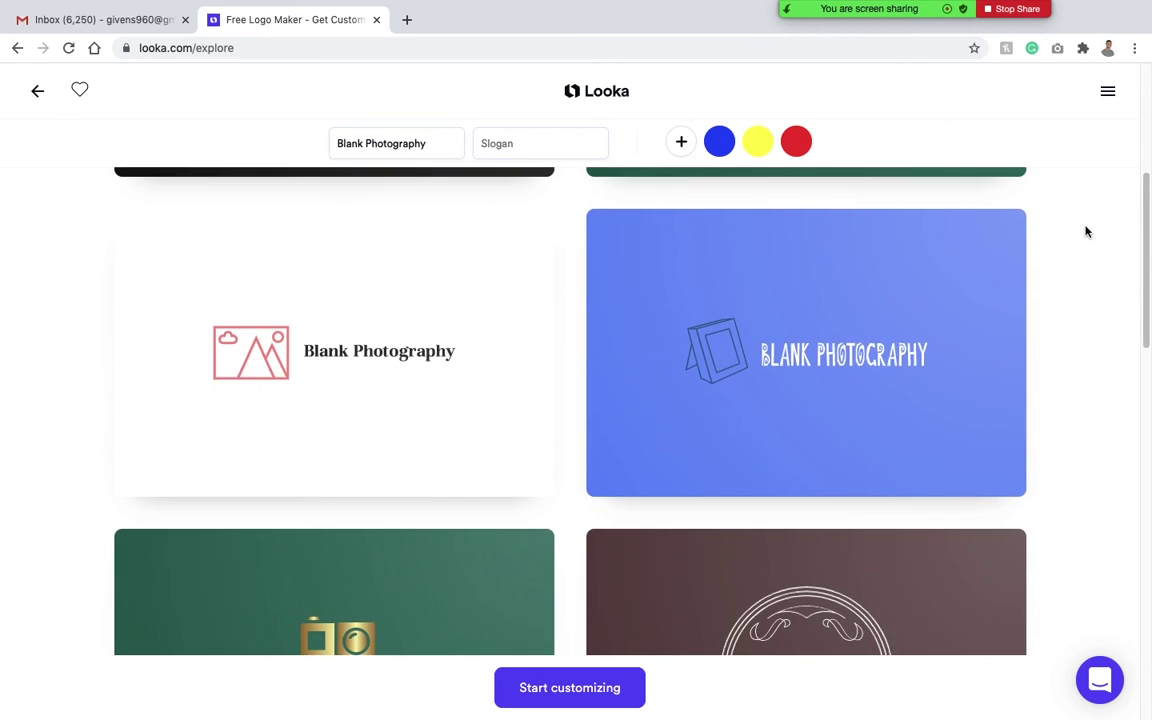
scroll(1087, 232, "down", 9)
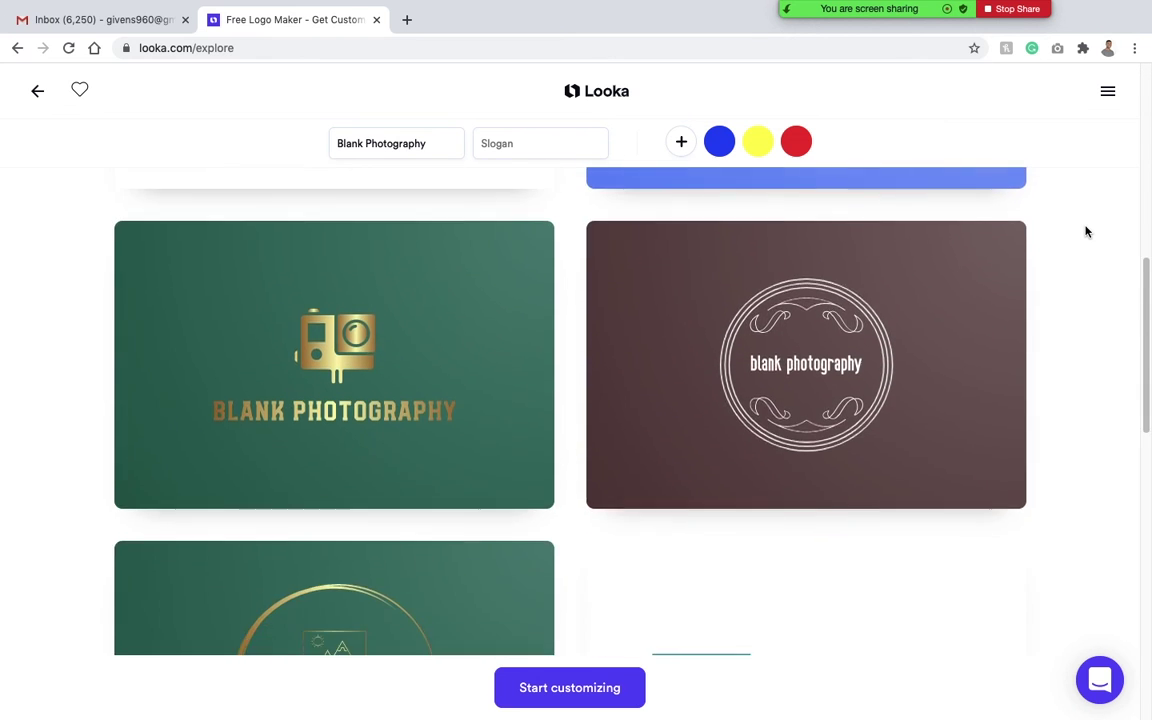
scroll(1087, 232, "down", 4)
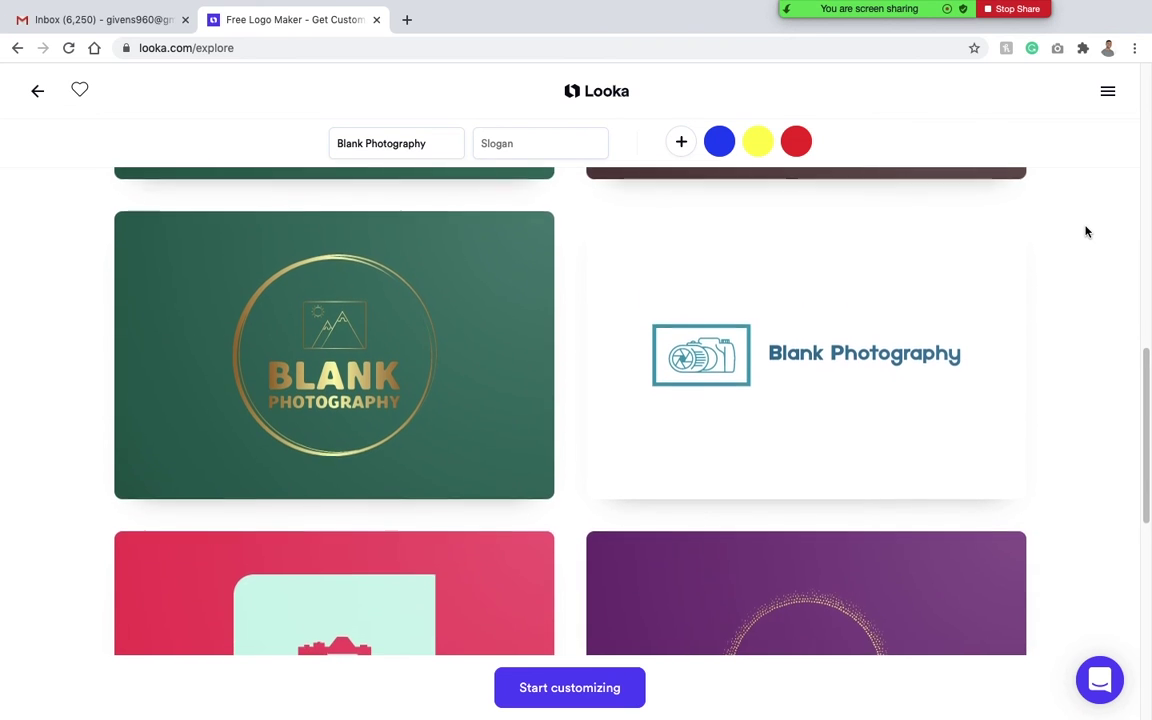
mouse_move(952, 338)
scroll(1057, 322, "down", 8)
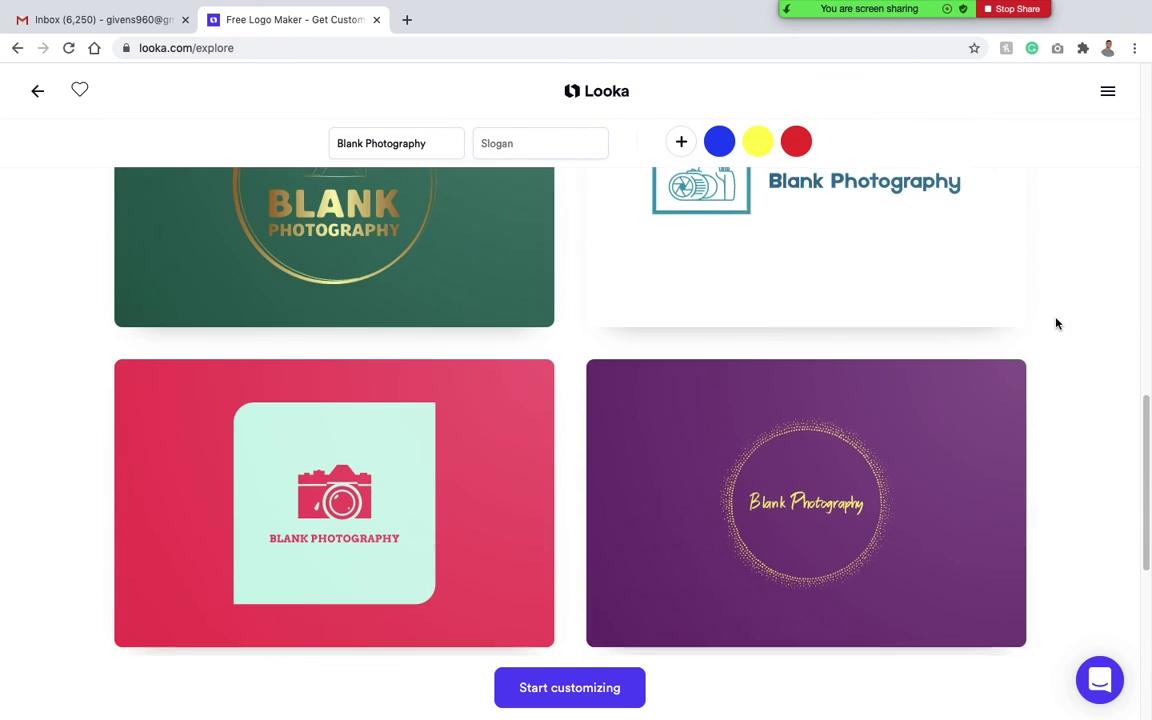
scroll(1055, 323, "down", 6)
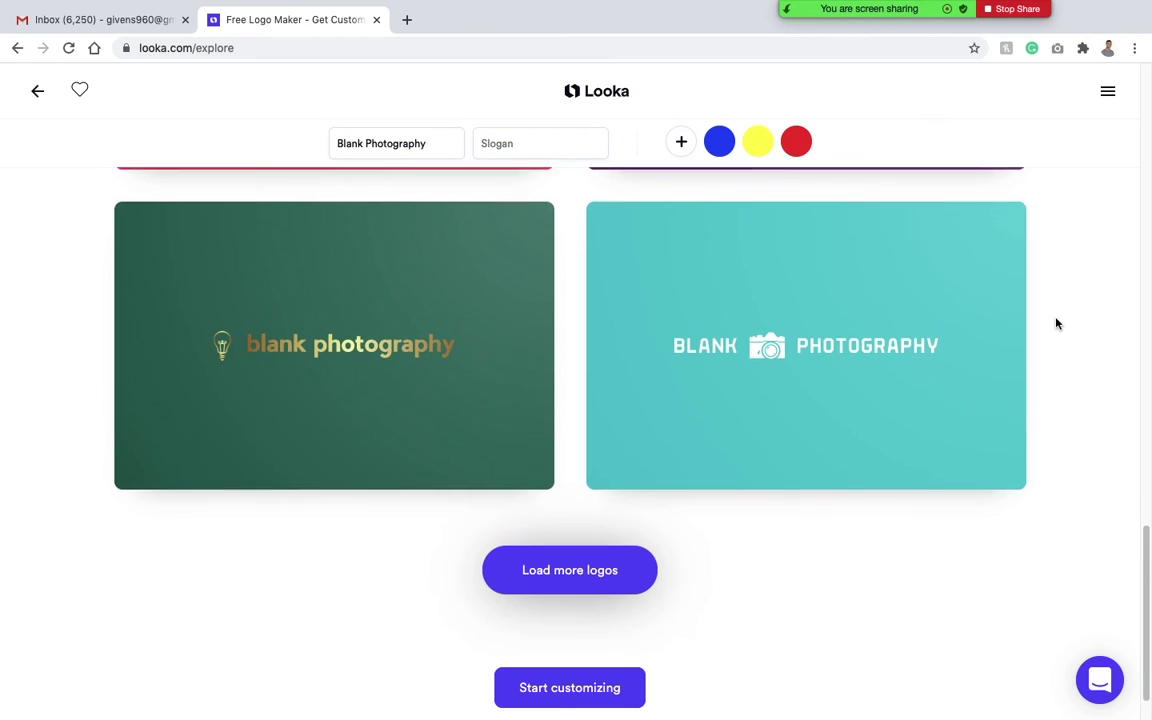
left_click(591, 523)
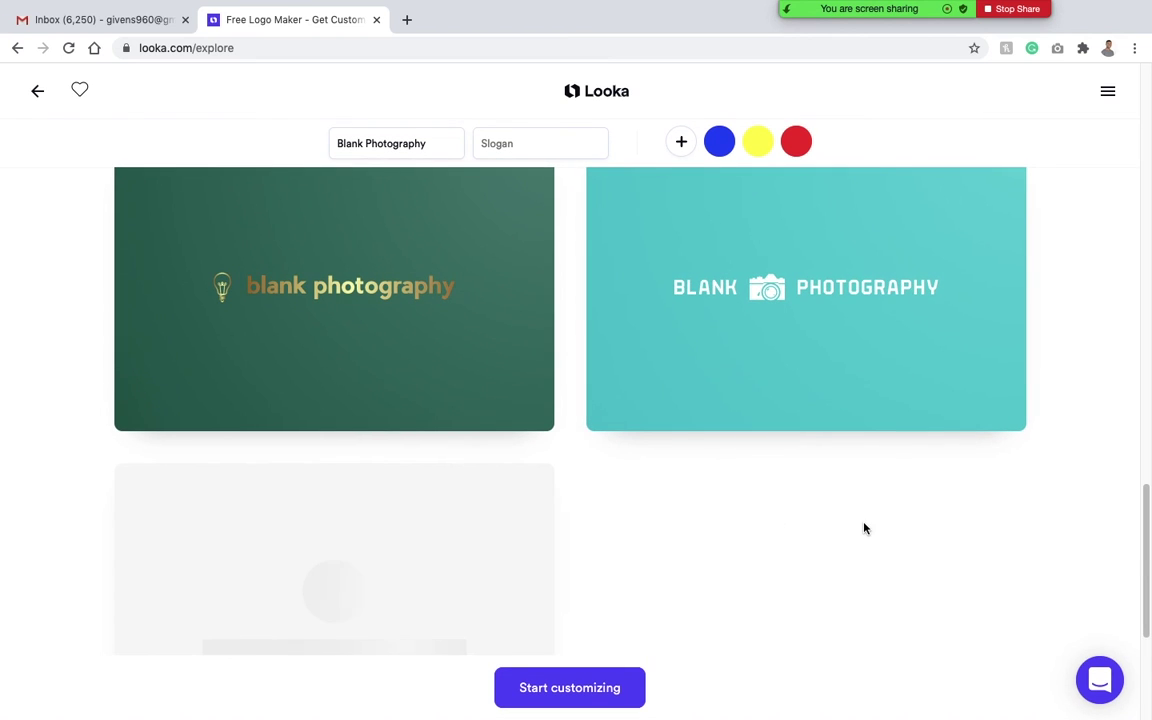
scroll(1104, 524, "down", 4)
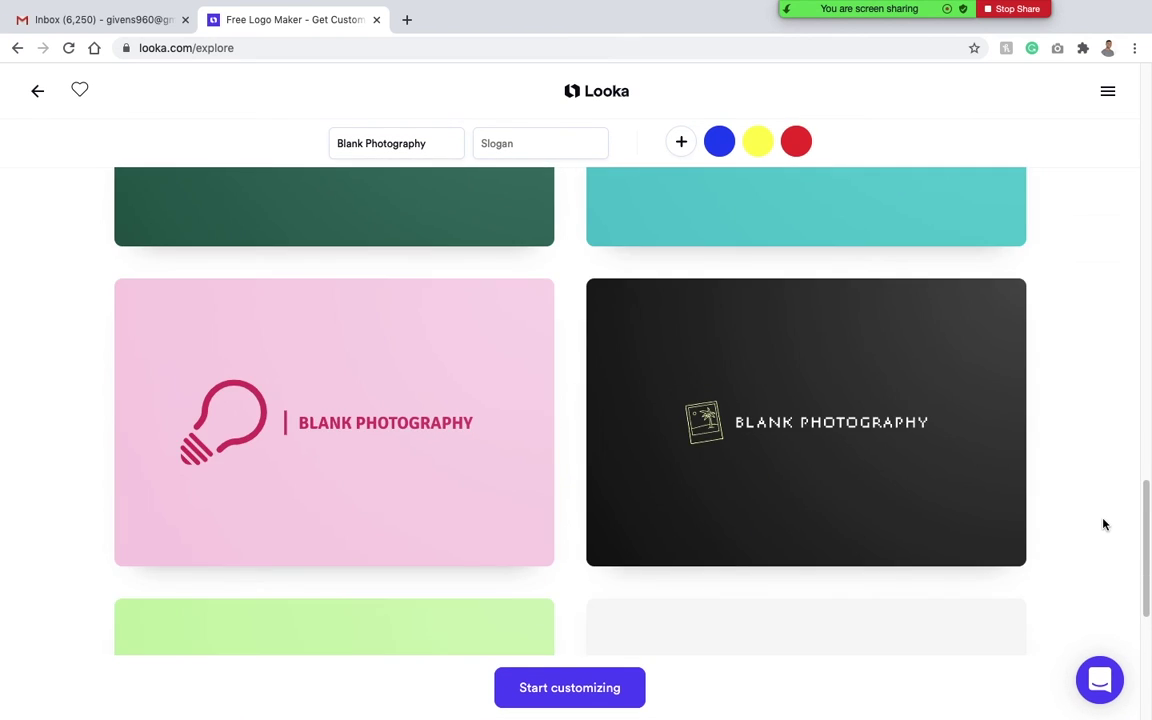
Replace the company name with a placeholder personal name, add the slogan "We get the job done" and regenerate the logos.
left_click(433, 141)
key("super+a")
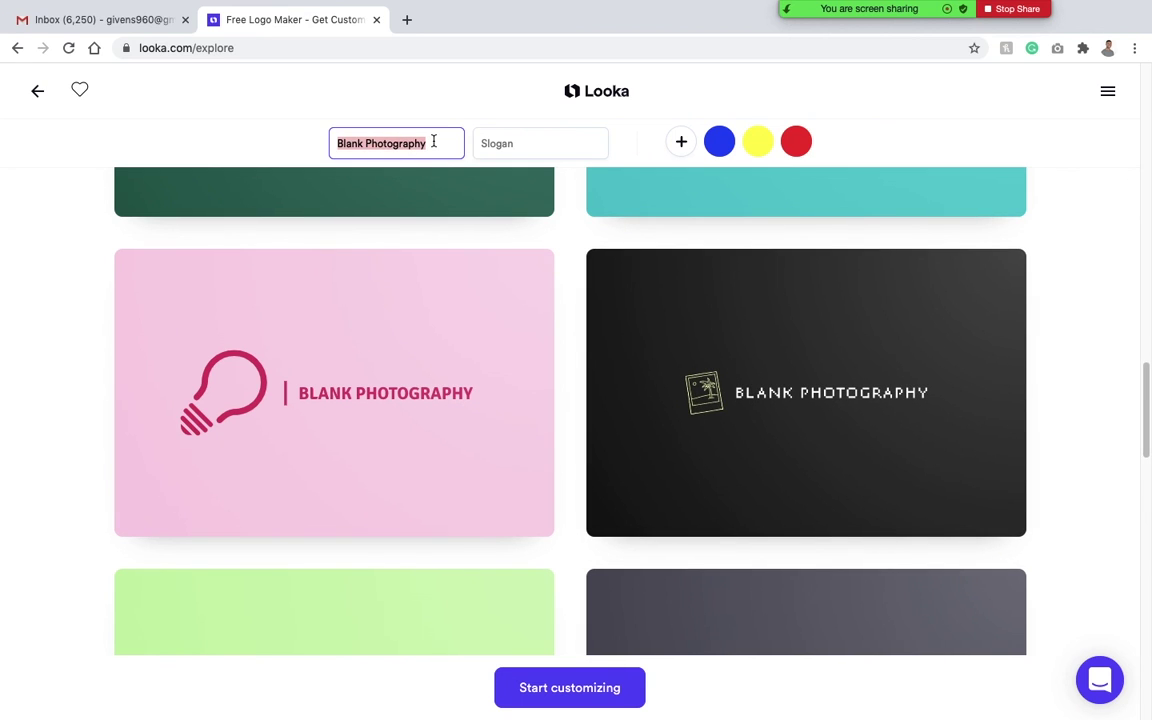
type("John DOe")
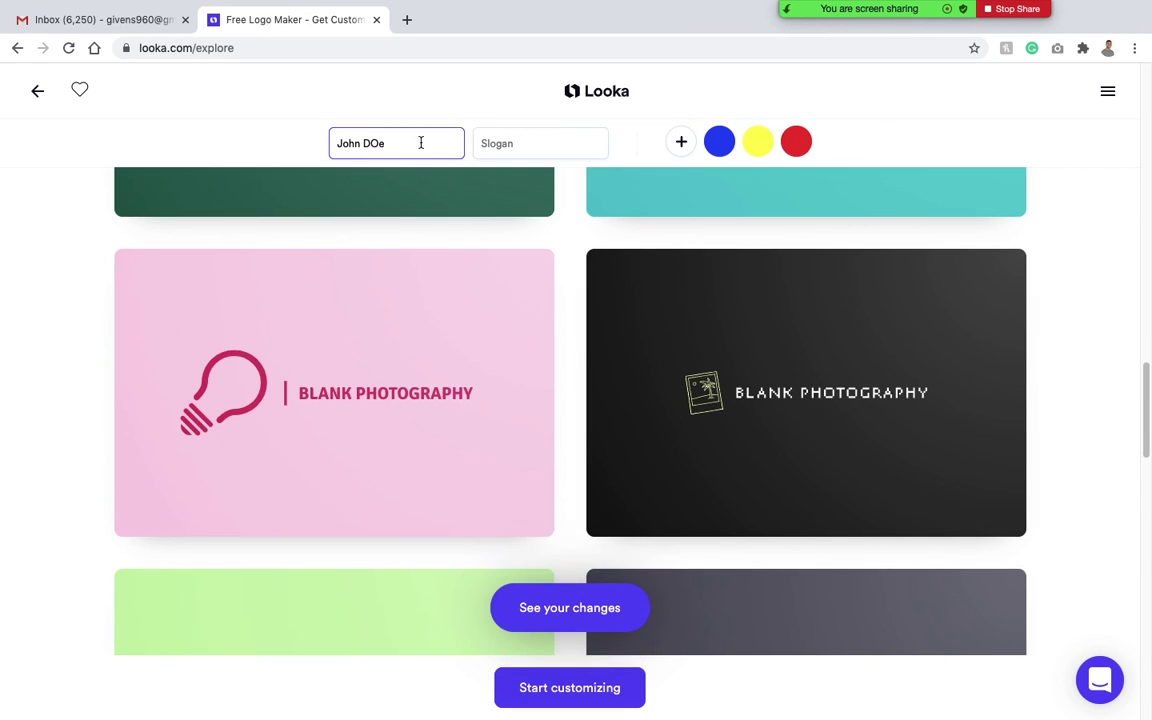
type("D")
key("BackSpace")
type("Doe")
left_click(525, 141)
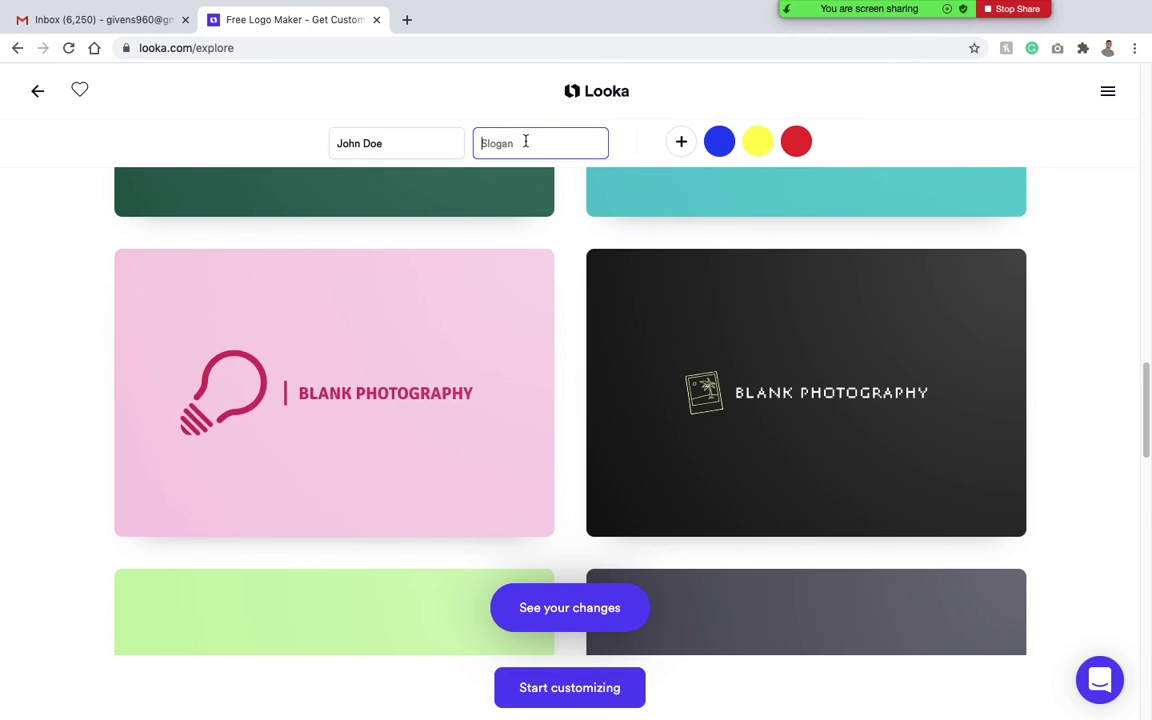
type("We get the job done")
left_click(567, 608)
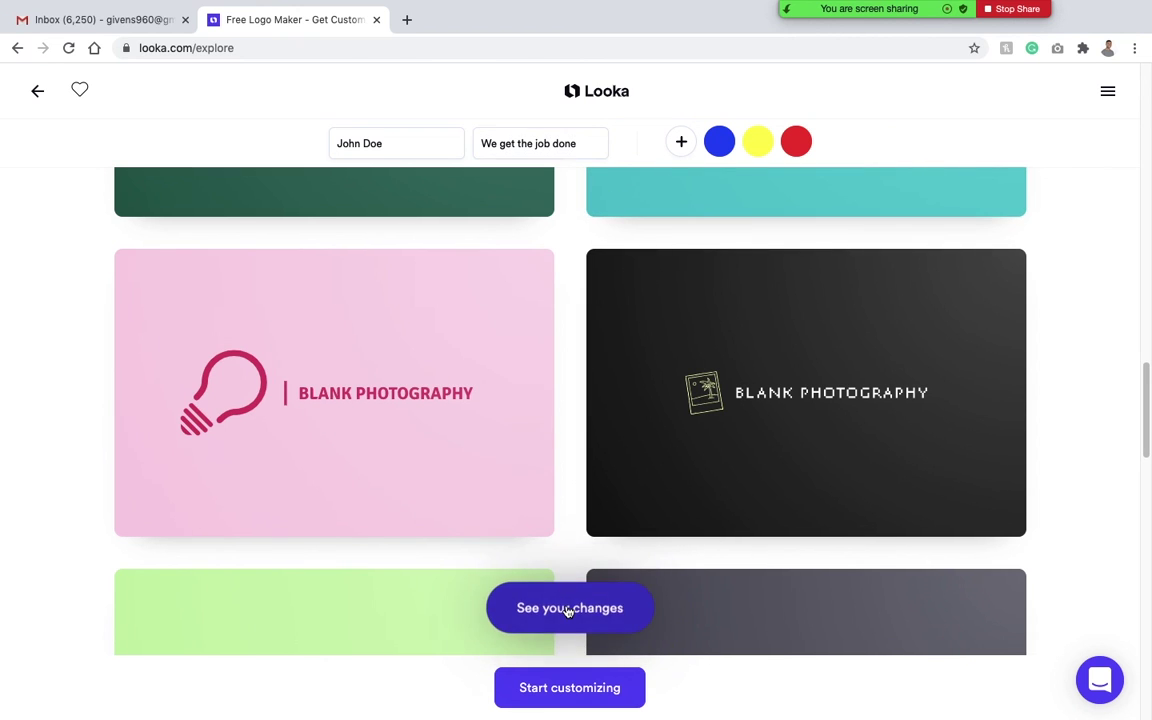
Browse the regenerated logos and open the cream design with the light bulb above the name for customizing.
scroll(900, 450, "down", 2)
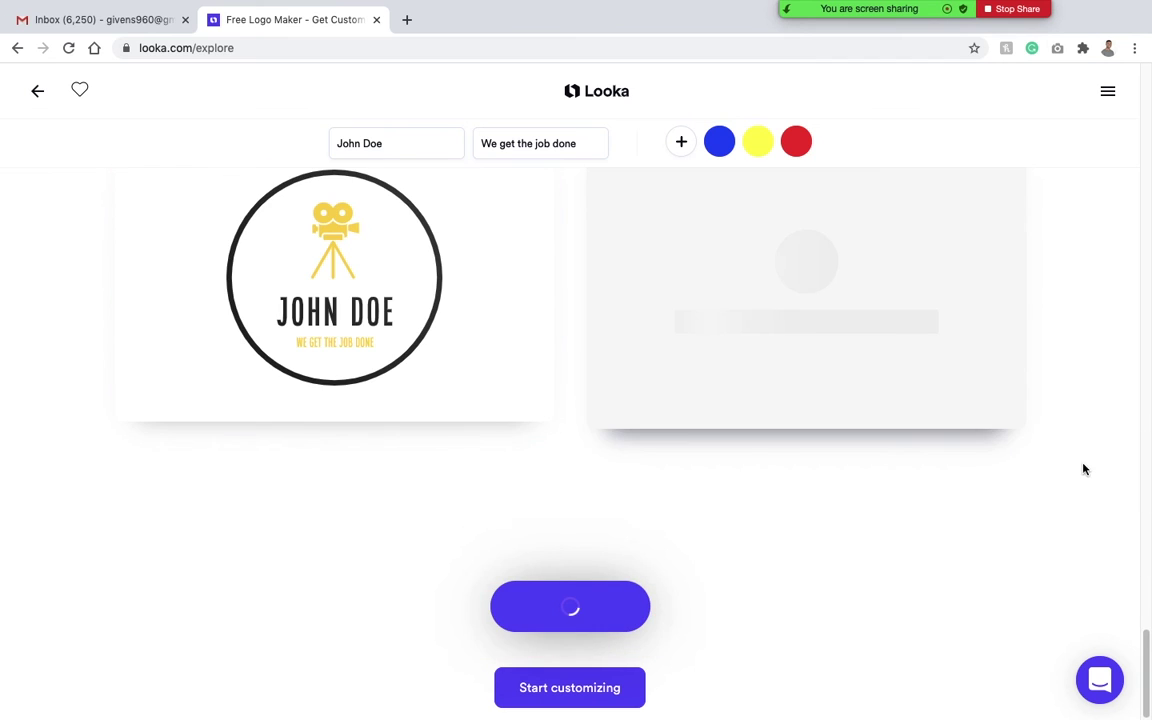
scroll(1073, 488, "down", 1)
scroll(1073, 488, "down", 2)
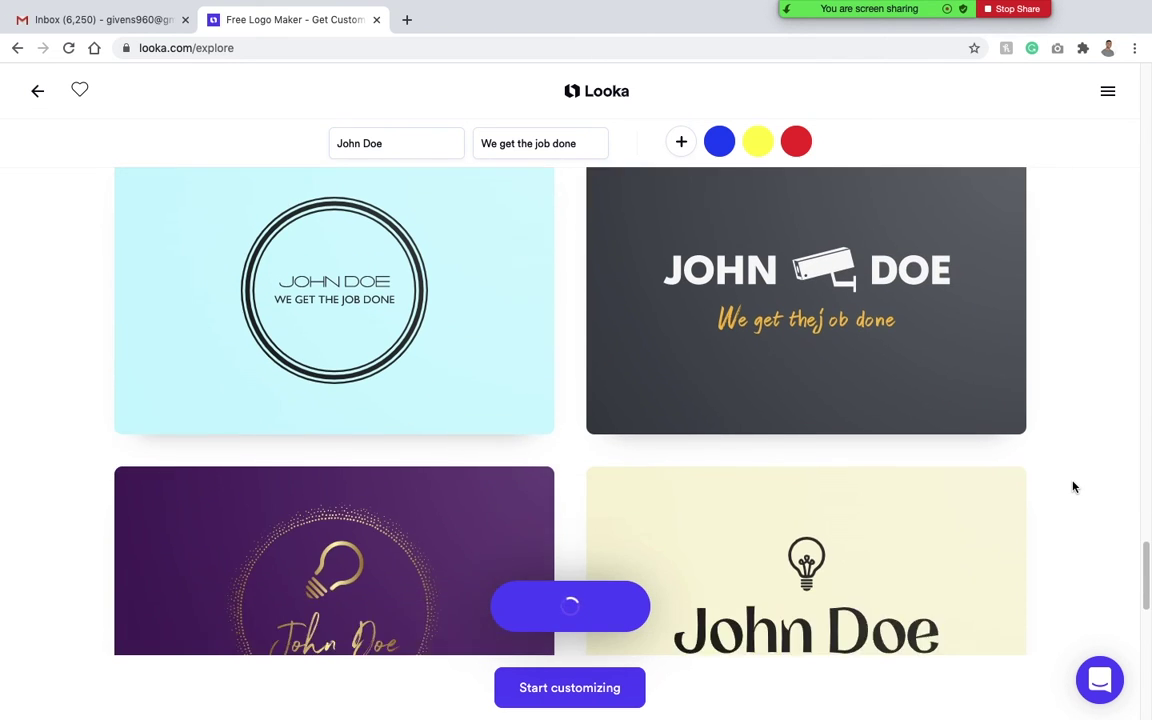
scroll(1073, 487, "down", 2)
scroll(1075, 488, "down", 1)
mouse_move(830, 420)
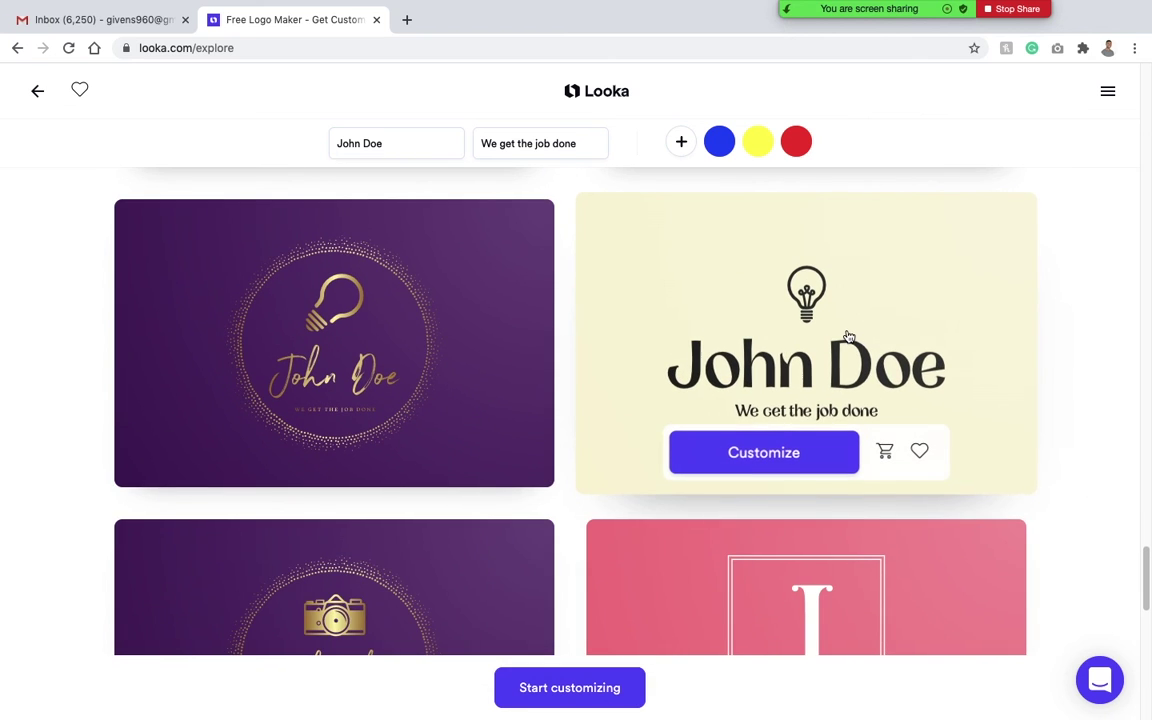
left_click(790, 460)
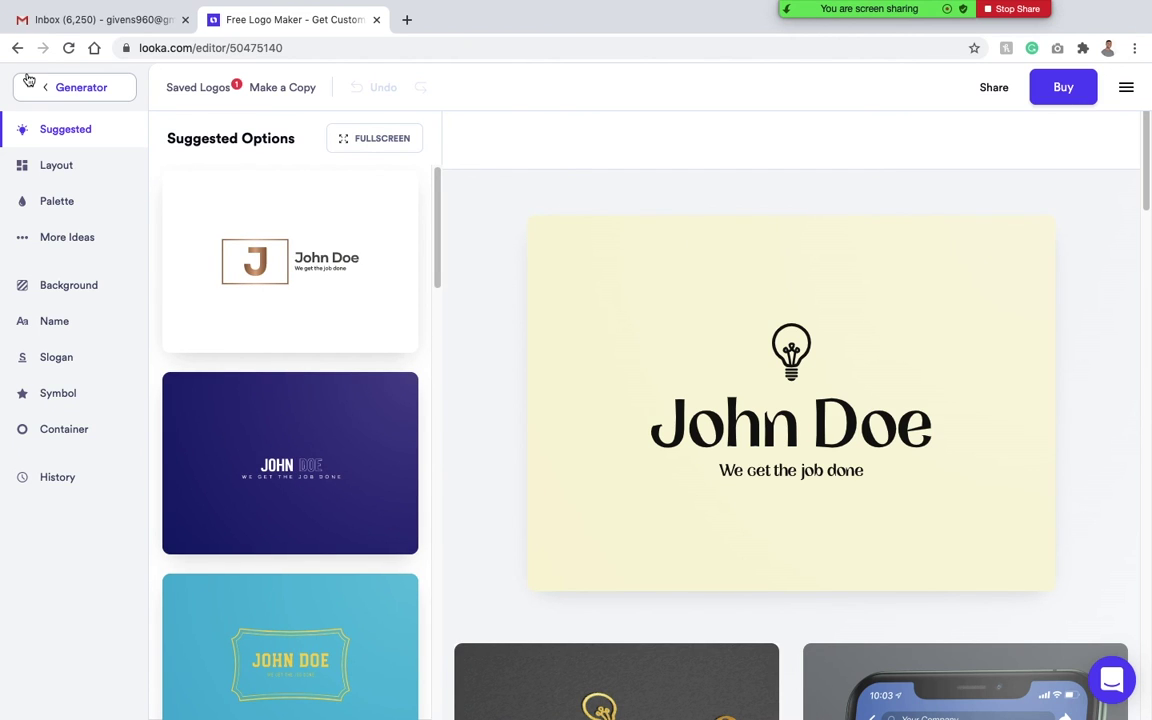
Go back from the logo editor through the setup questions to the one asking what the logo is for.
left_click(17, 48)
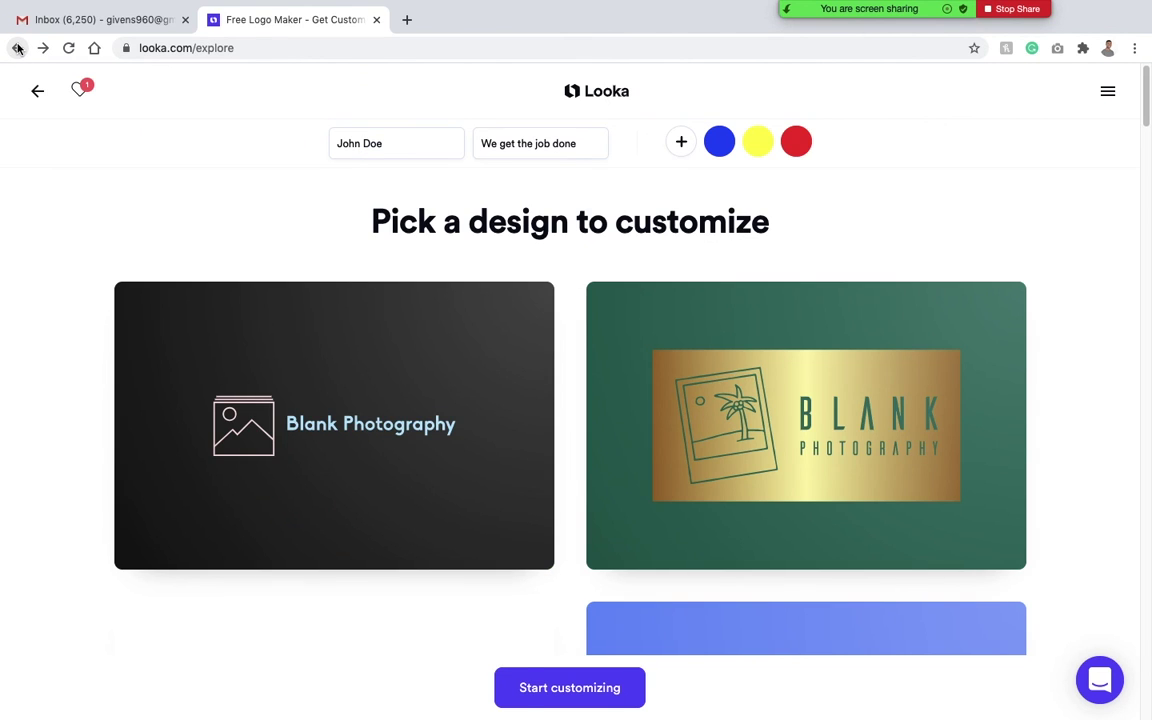
left_click(17, 48)
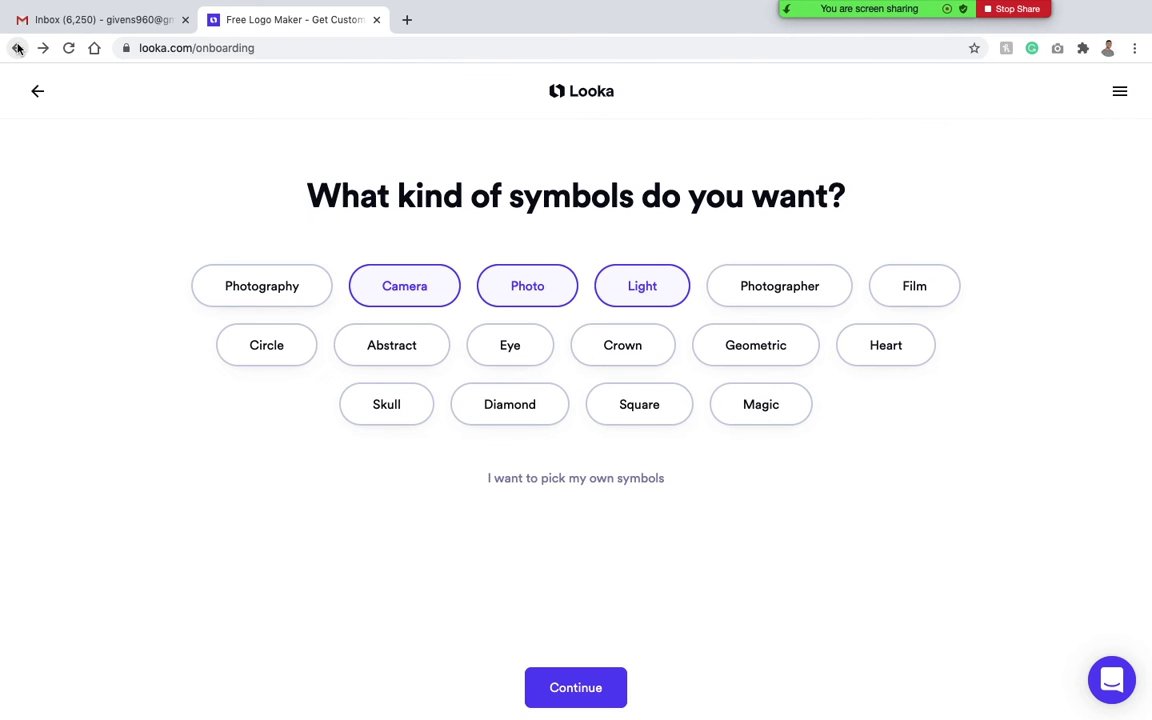
left_click(17, 48)
left_click(17, 48)
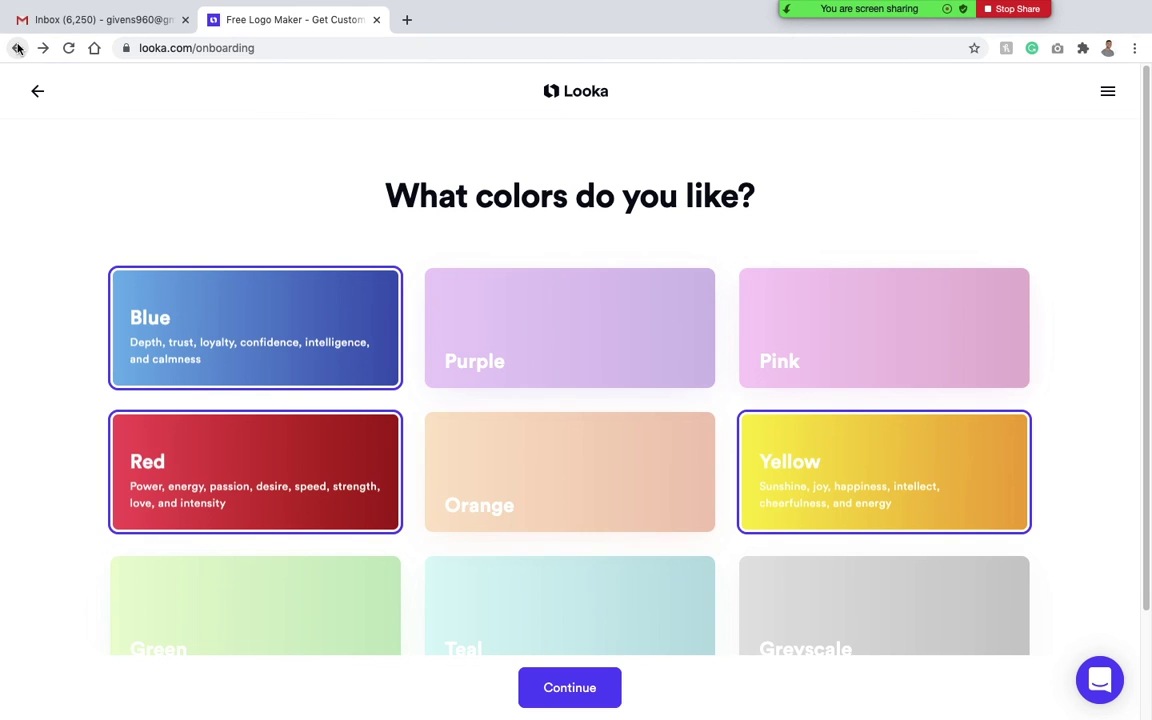
left_click(17, 48)
left_click(17, 48)
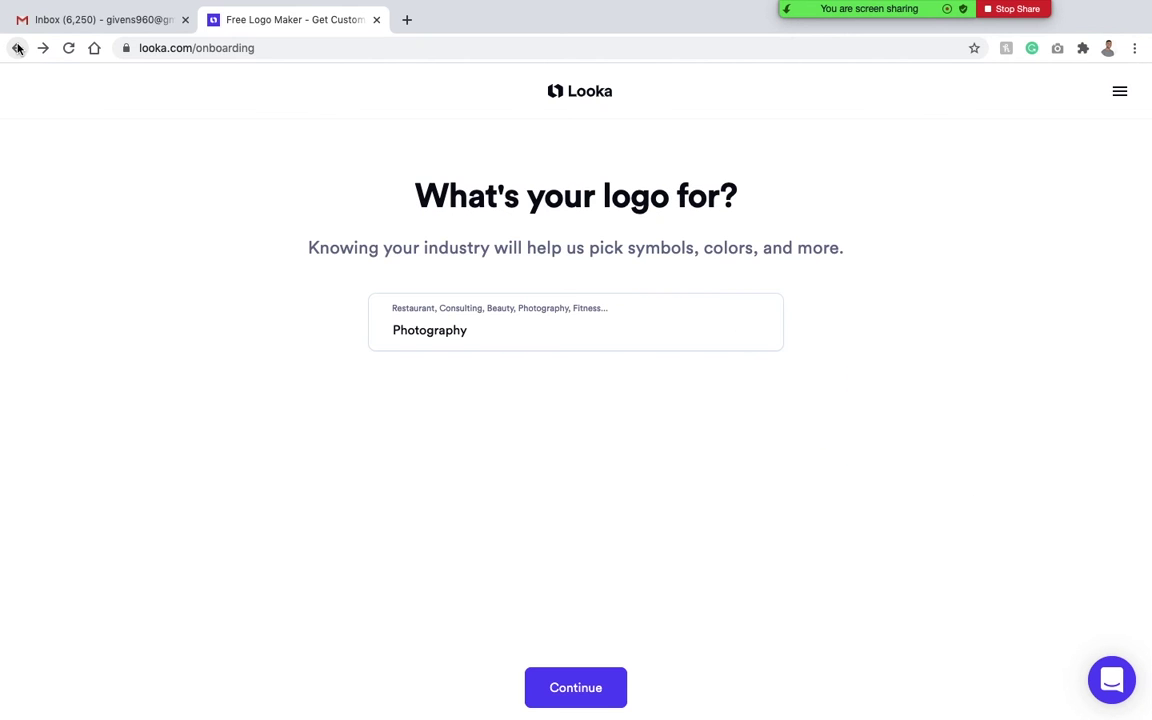
Change the logo's industry to Construction and continue to the inspiration logos.
left_click(532, 239)
left_click(496, 324)
double_click(498, 323)
type("Constr")
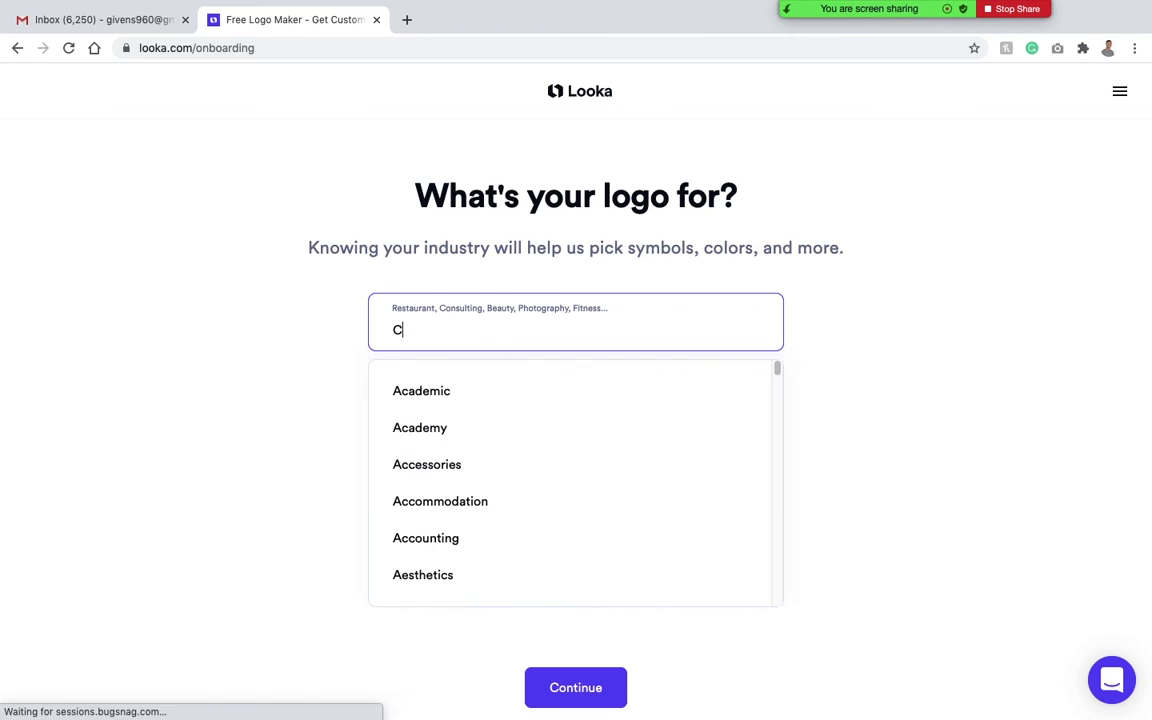
left_click(447, 410)
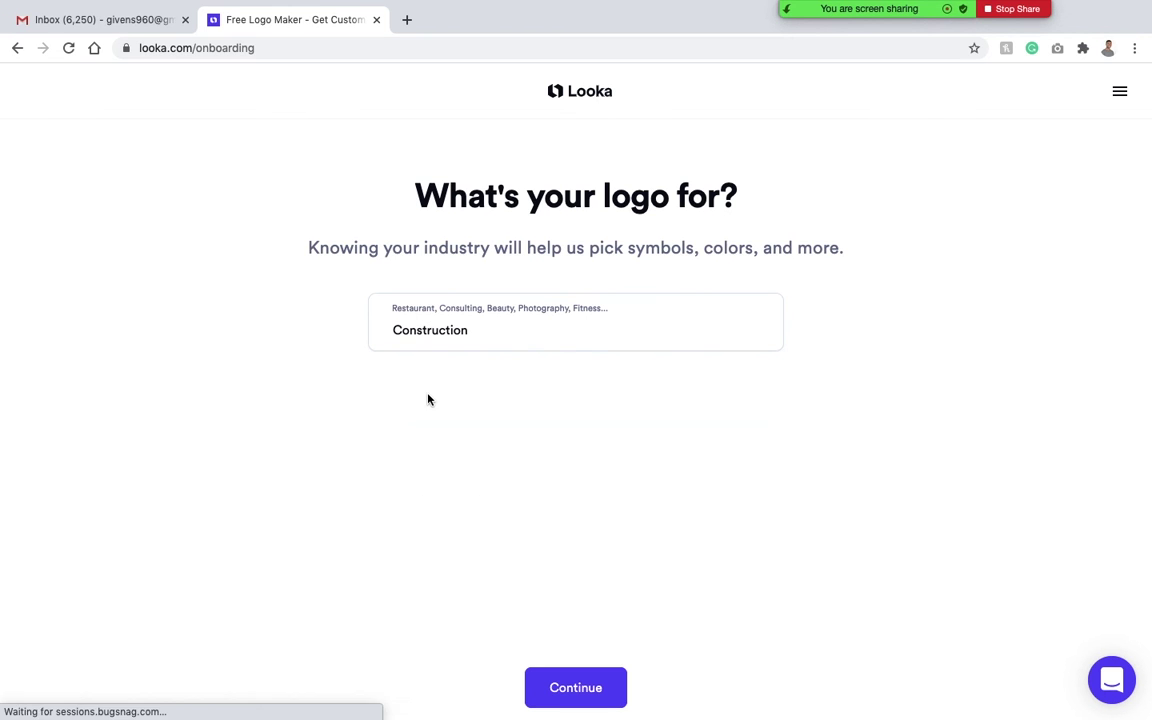
left_click(583, 689)
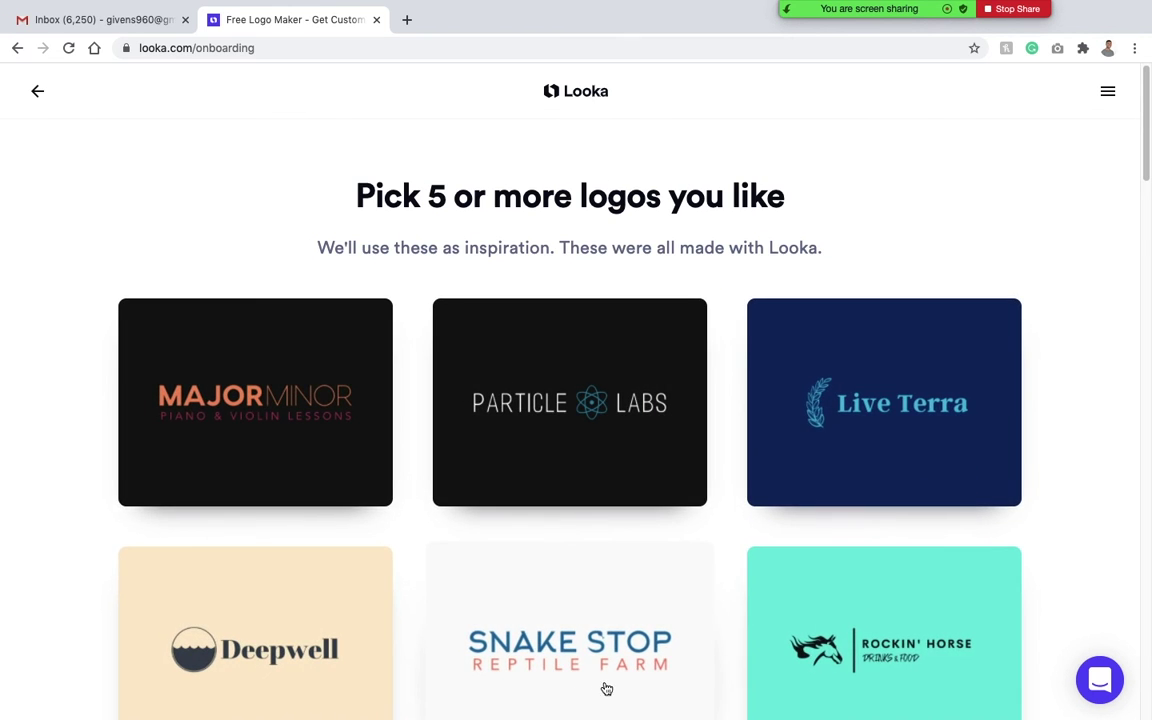
Pick Major Minor, Deepwell, Lagoon, Uptime and Above & Beyond as inspiration logos and continue.
scroll(432, 522, "down", 1)
left_click(267, 288)
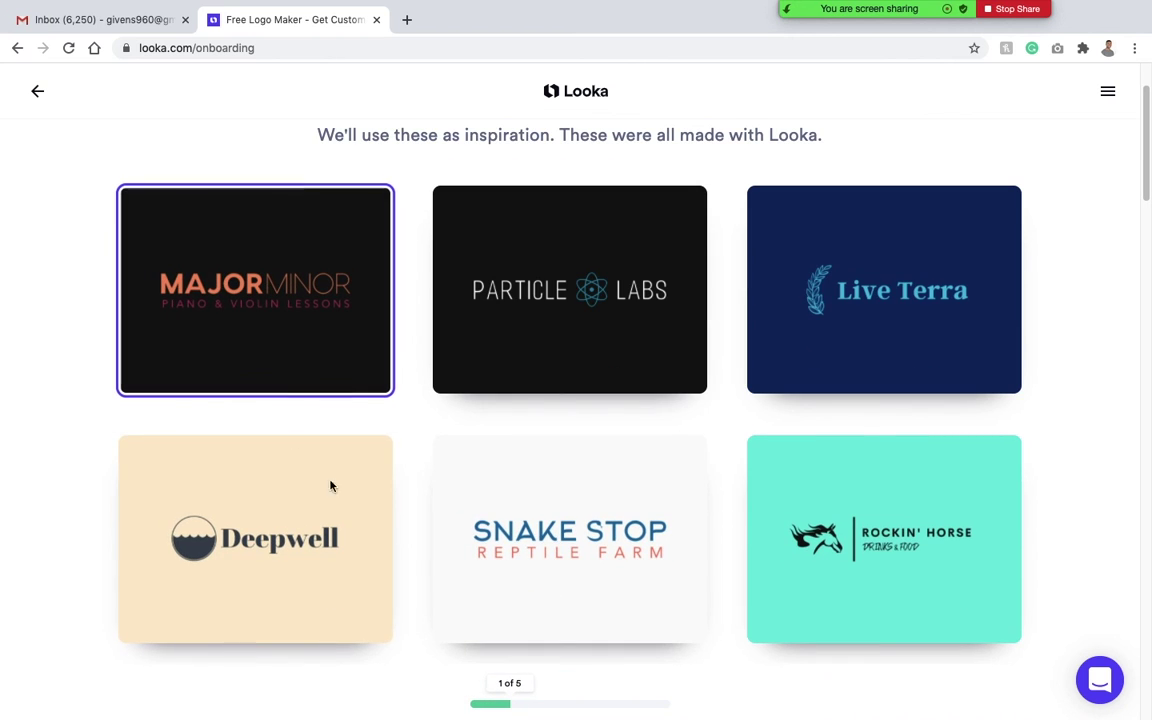
scroll(680, 478, "down", 2)
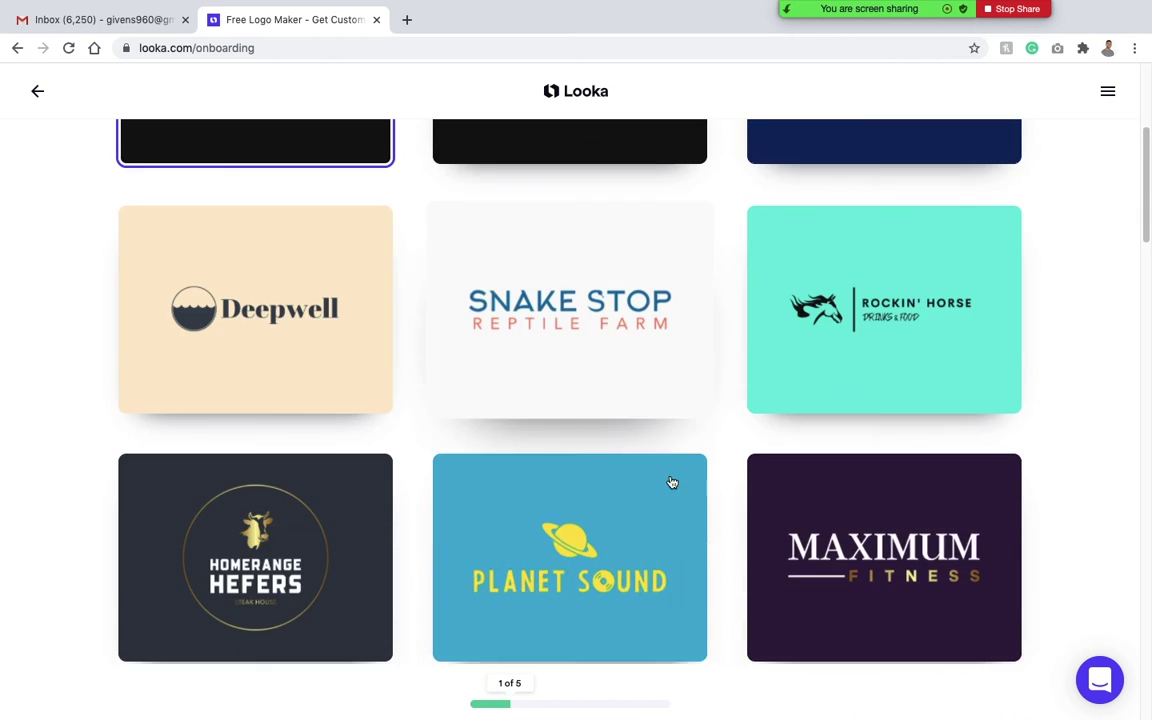
scroll(560, 540, "down", 1)
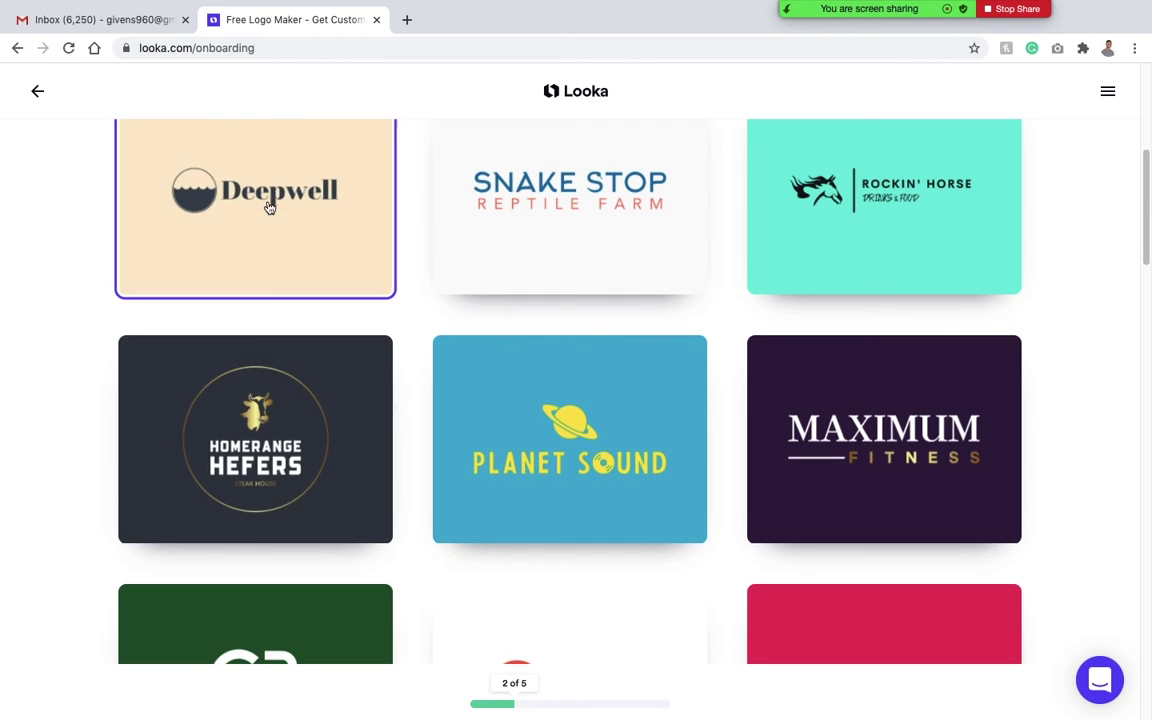
left_click(267, 206)
scroll(797, 514, "down", 3)
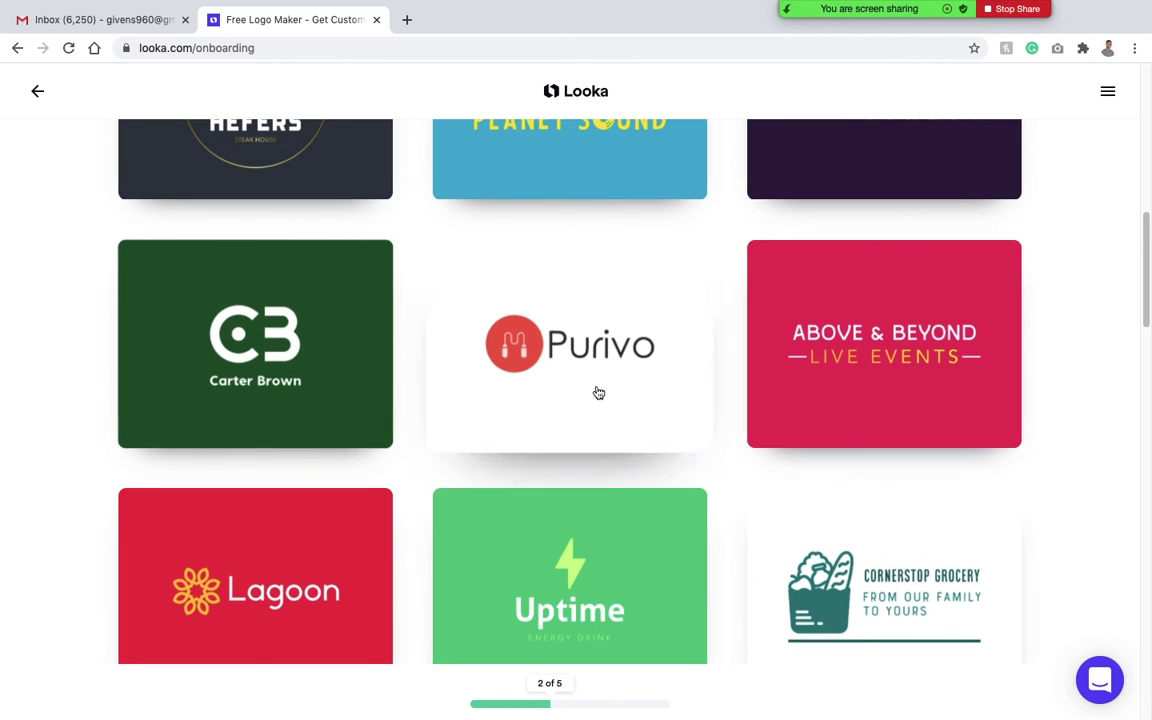
left_click(257, 560)
left_click(504, 563)
left_click(838, 377)
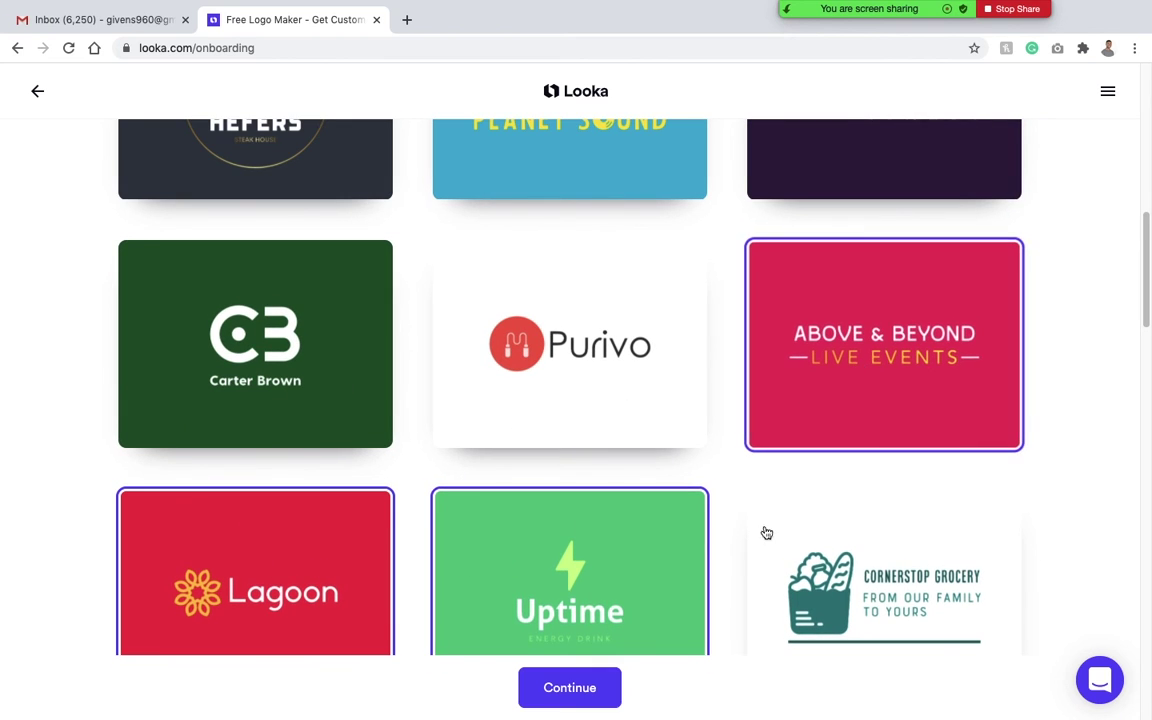
left_click(568, 690)
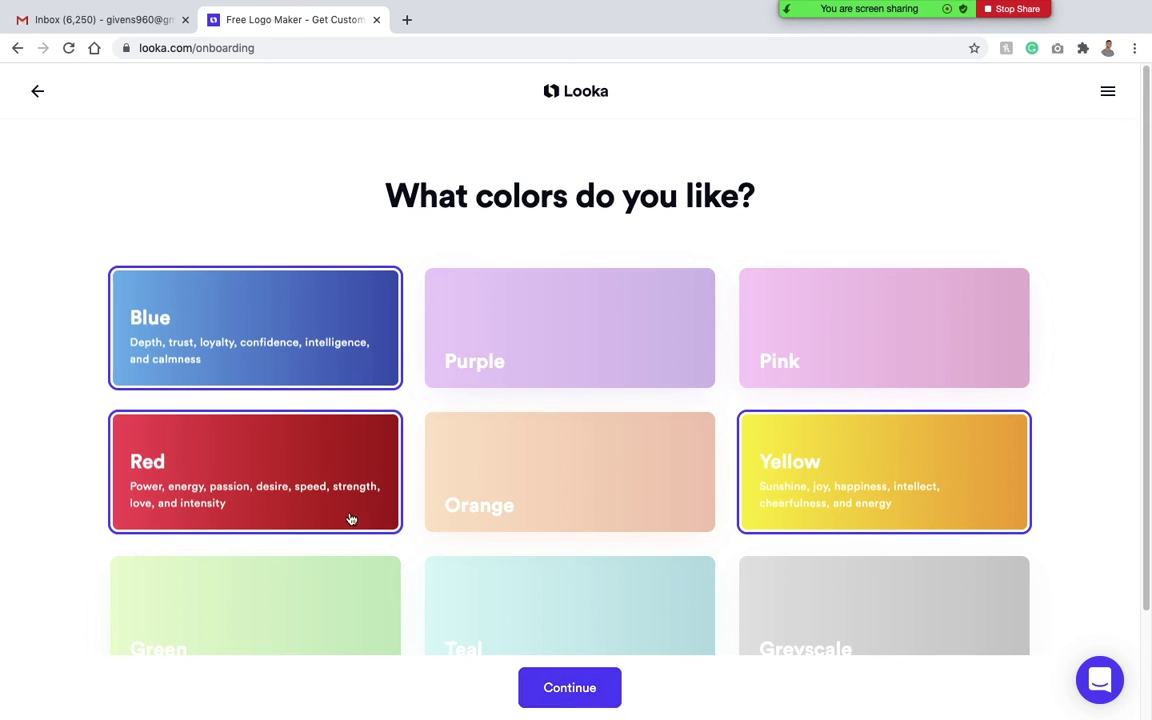
Remove Red from the preferred colors, keeping Blue and Yellow, and continue.
left_click(281, 487)
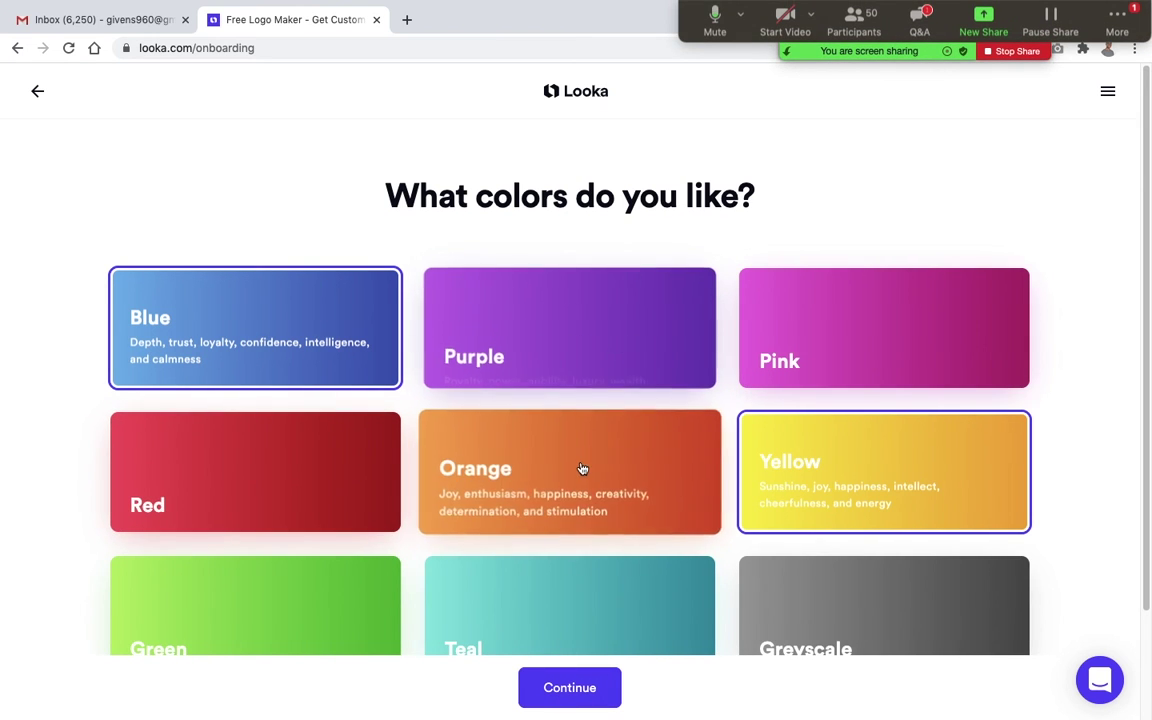
scroll(587, 474, "down", 2)
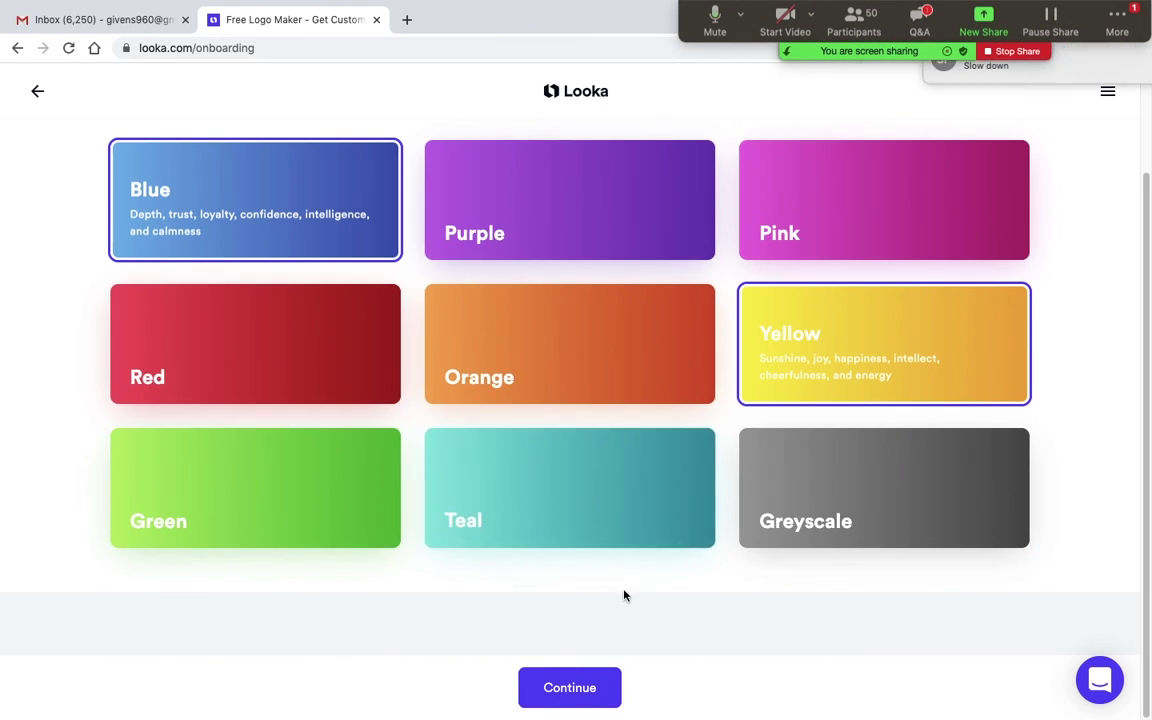
left_click(594, 692)
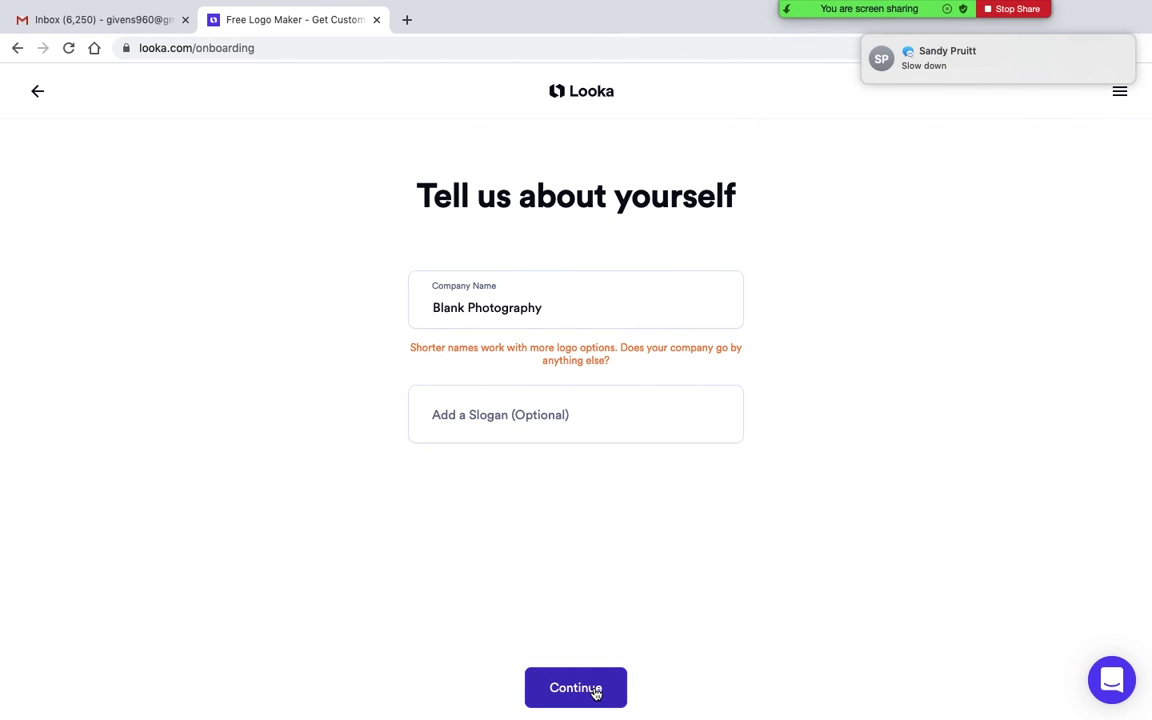
Set the company name to CC Construction, leave the slogan empty and continue.
triple_click(578, 309)
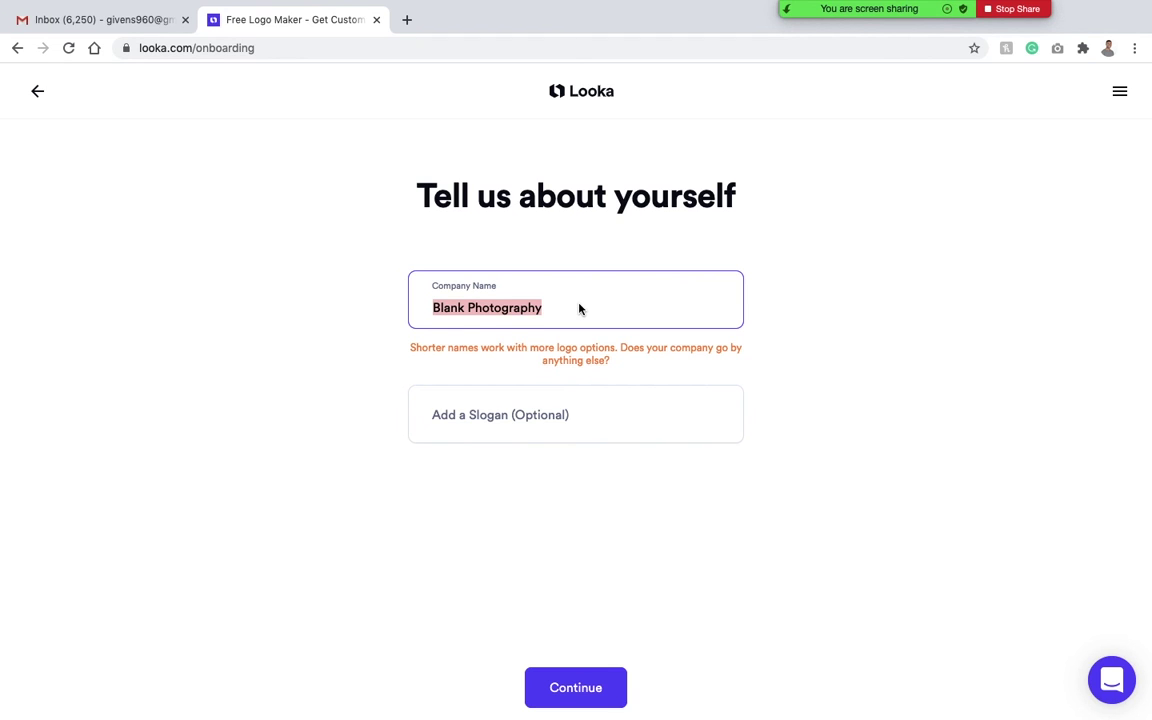
type("cc")
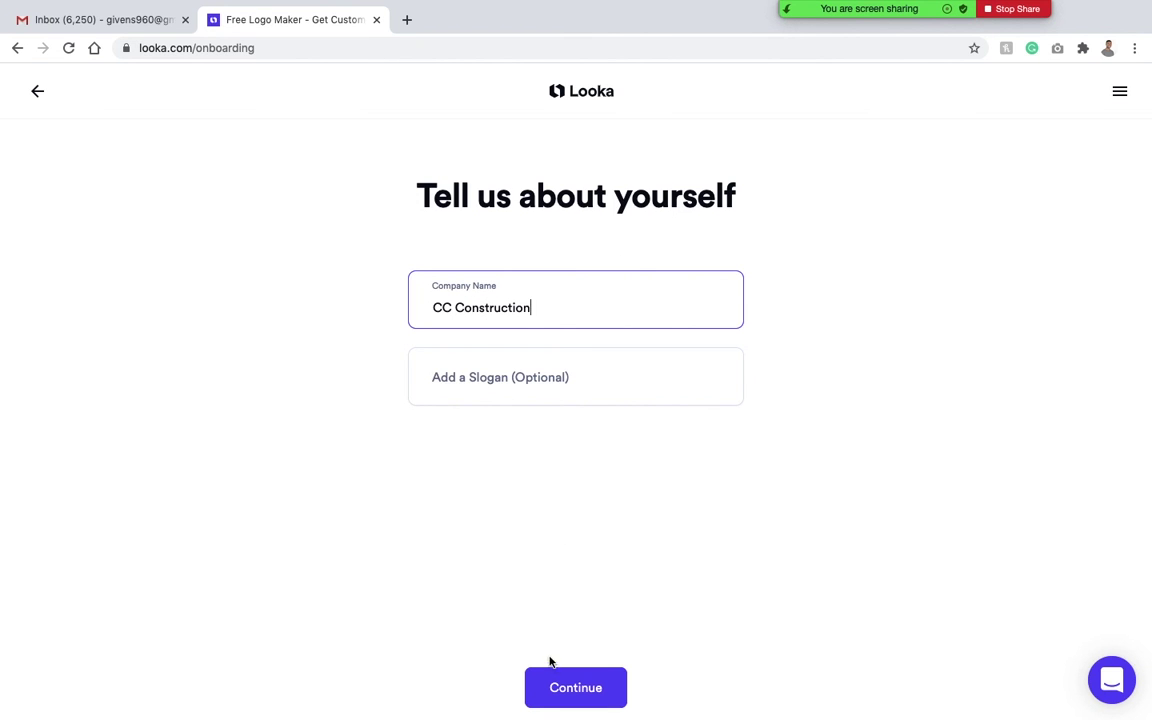
left_click(566, 686)
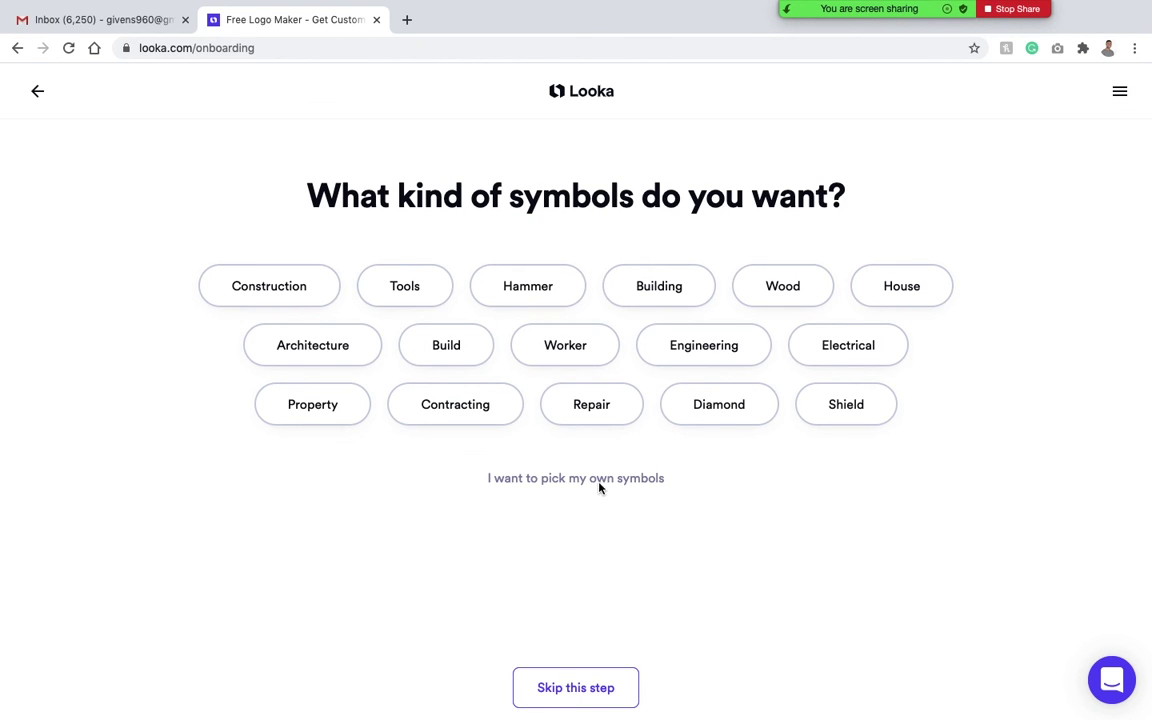
Choose Construction and Architecture as the symbol types and generate the logo designs.
left_click(282, 290)
left_click(306, 353)
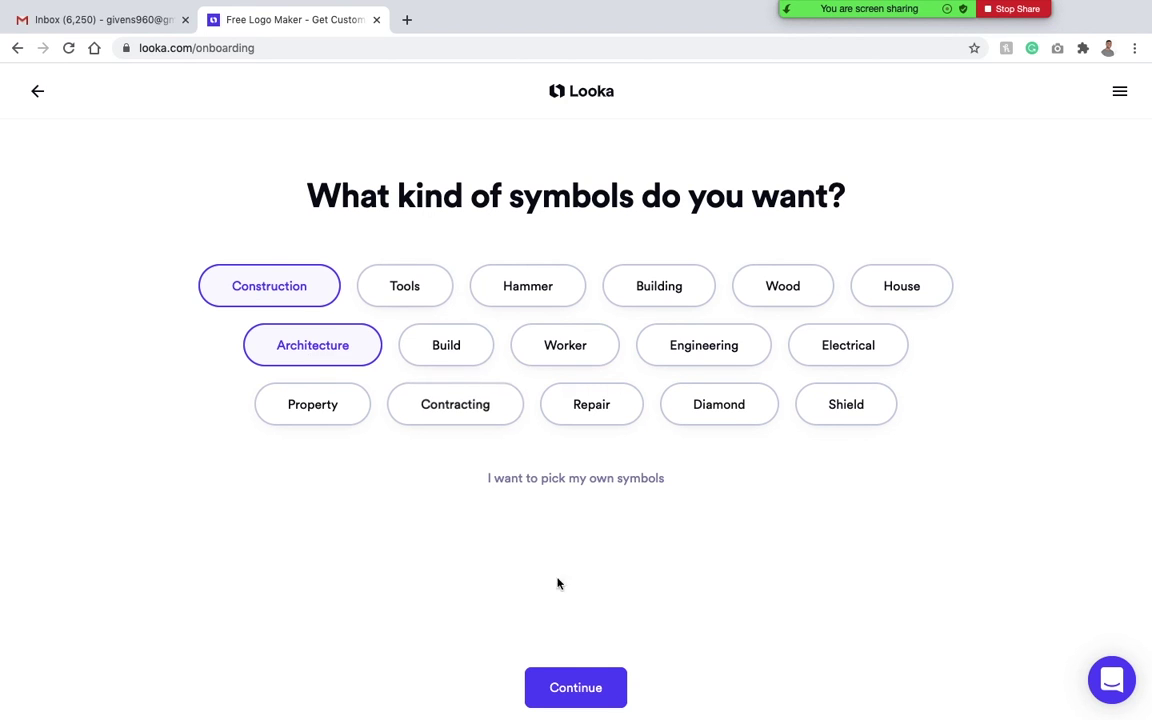
left_click(575, 685)
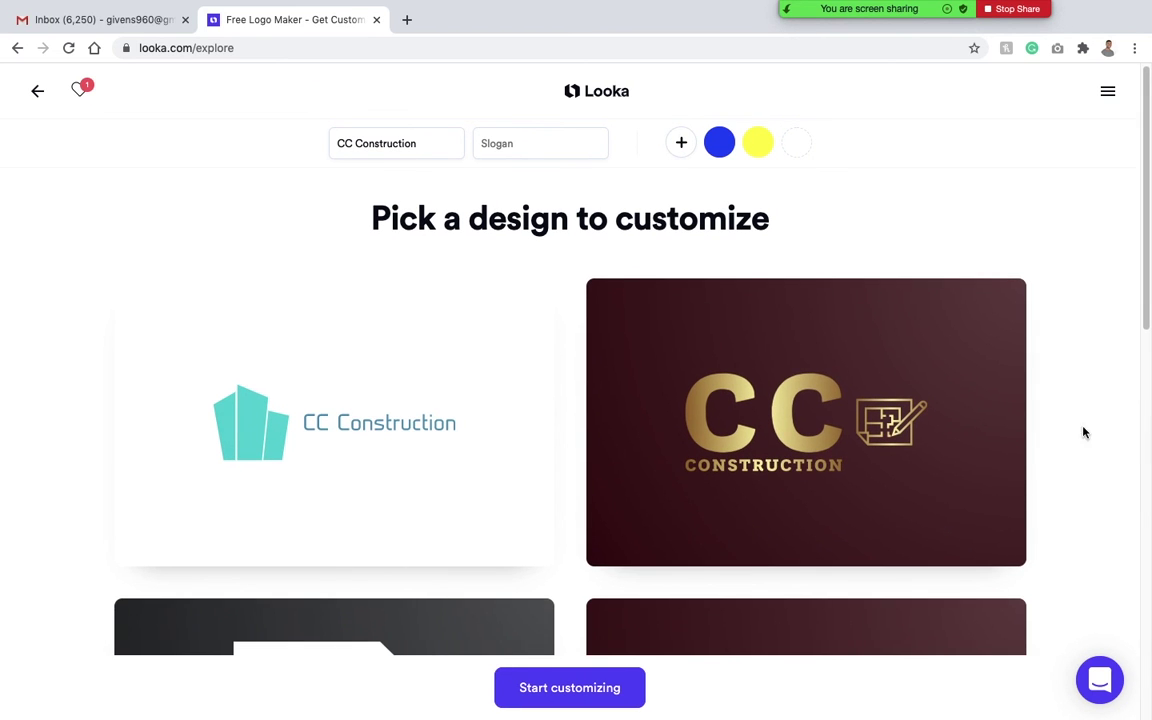
Add the slogan "We Get The Job Done" to the CC Construction logos and regenerate the designs with it.
left_click(418, 135)
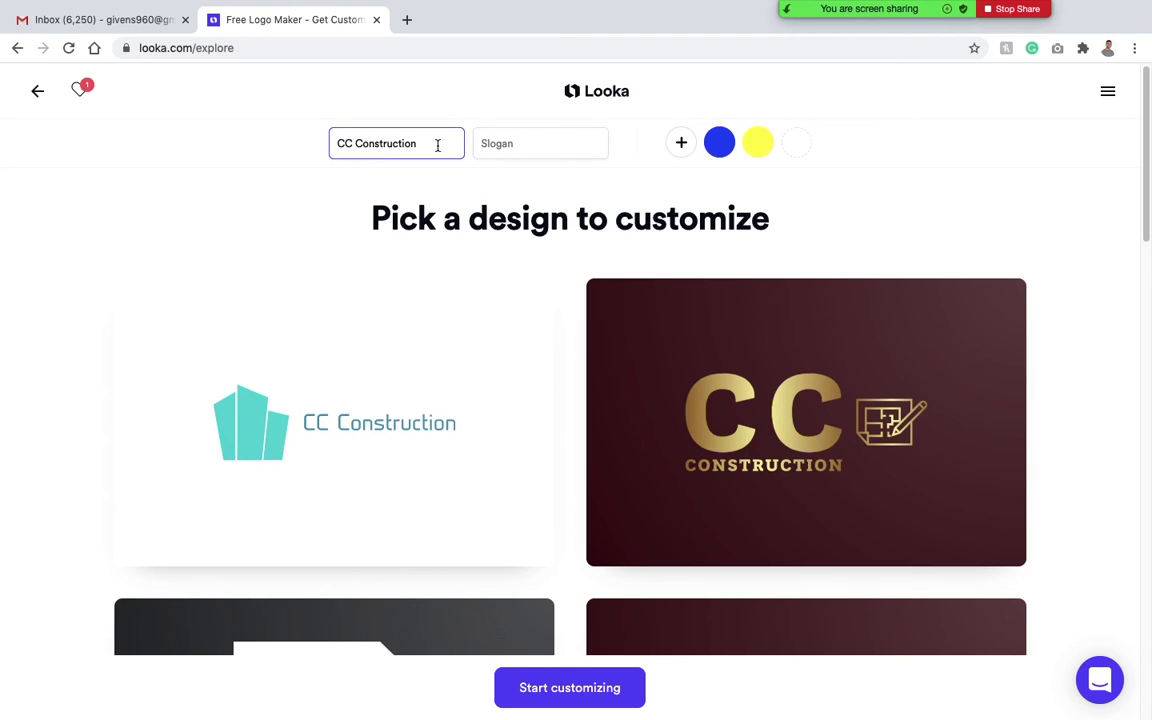
double_click(397, 141)
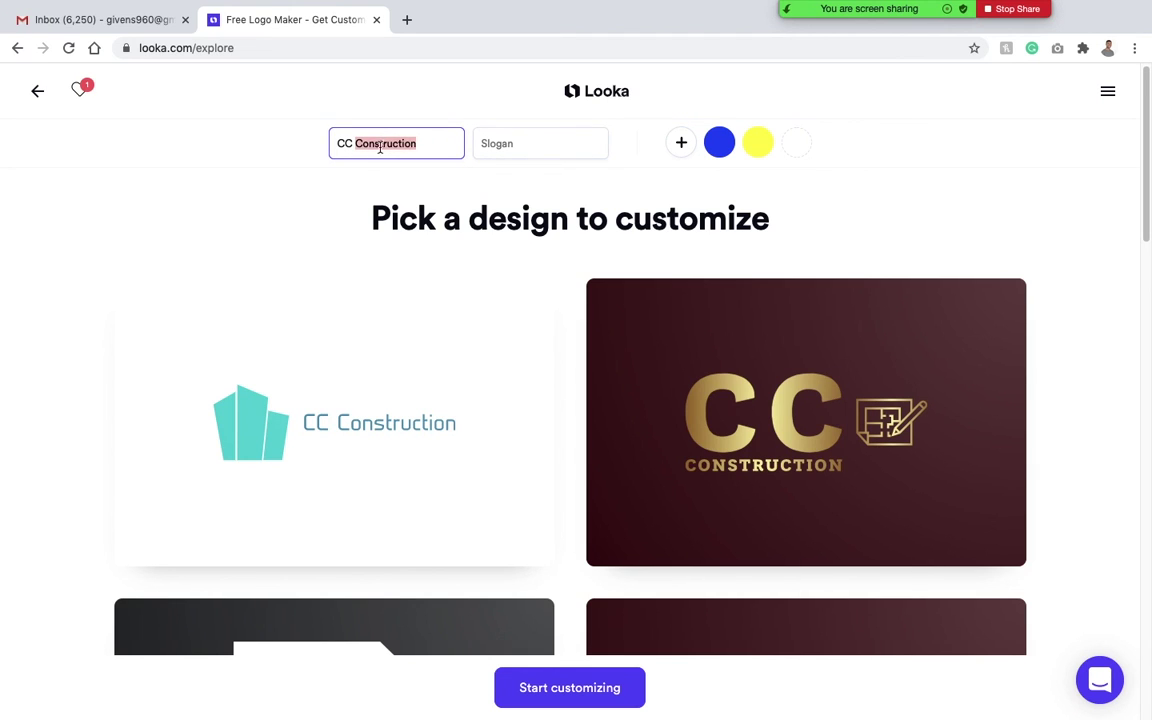
left_click(545, 146)
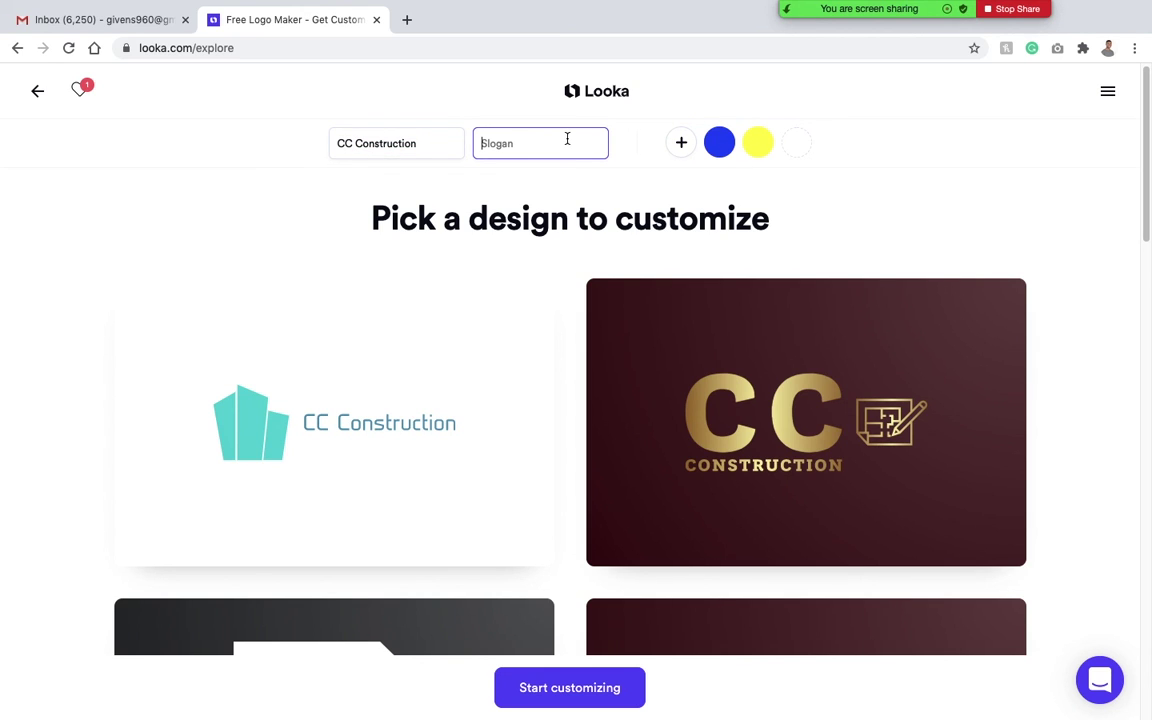
type("We Ge")
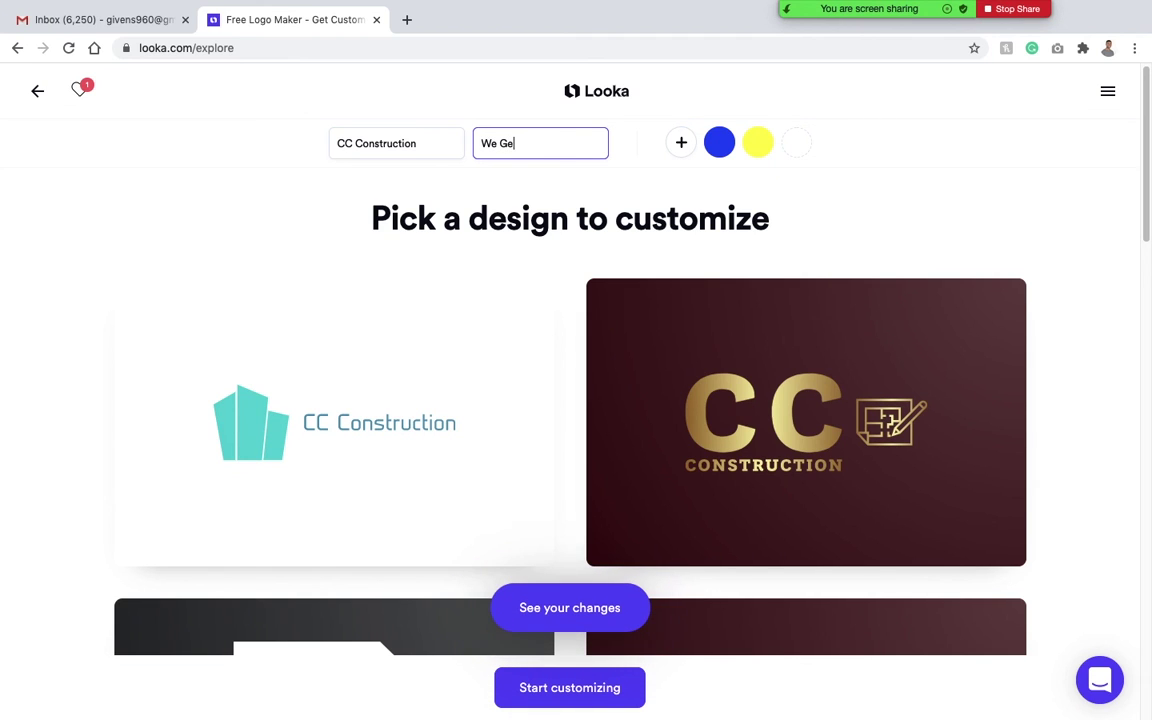
type("t the Job DOne")
key("BackSpace")
key("BackSpace")
key("BackSpace")
type("one")
left_click(516, 143)
key("BackSpace")
type("T")
left_click(941, 183)
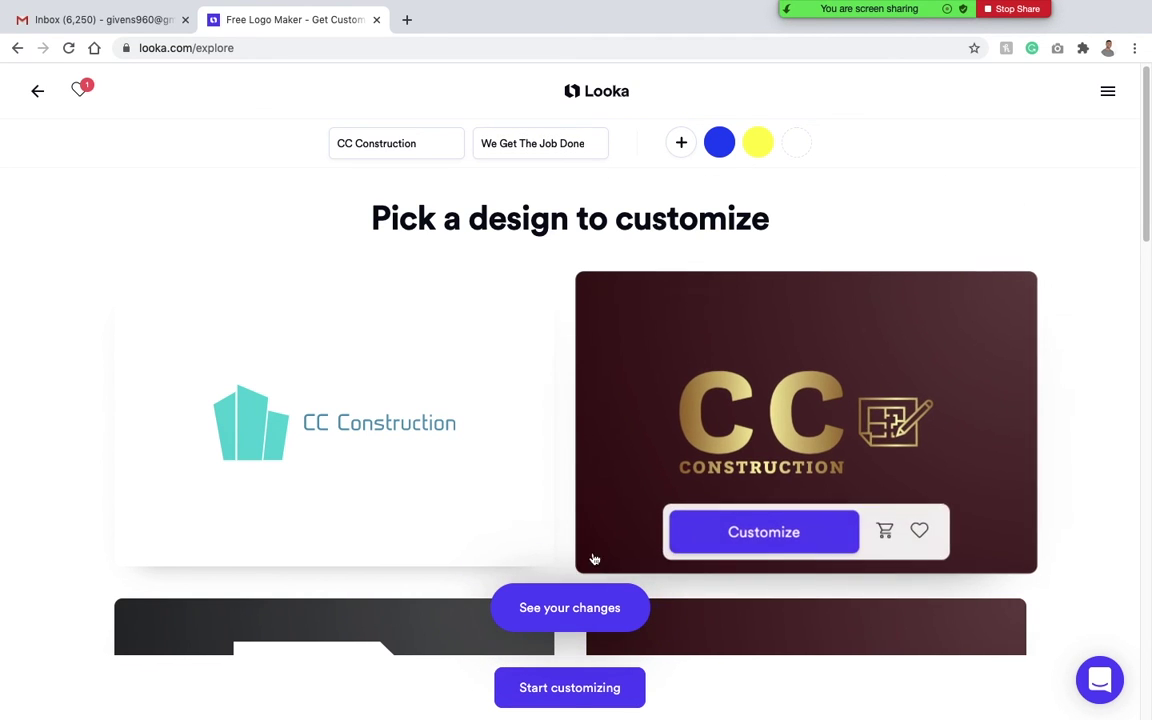
left_click(569, 609)
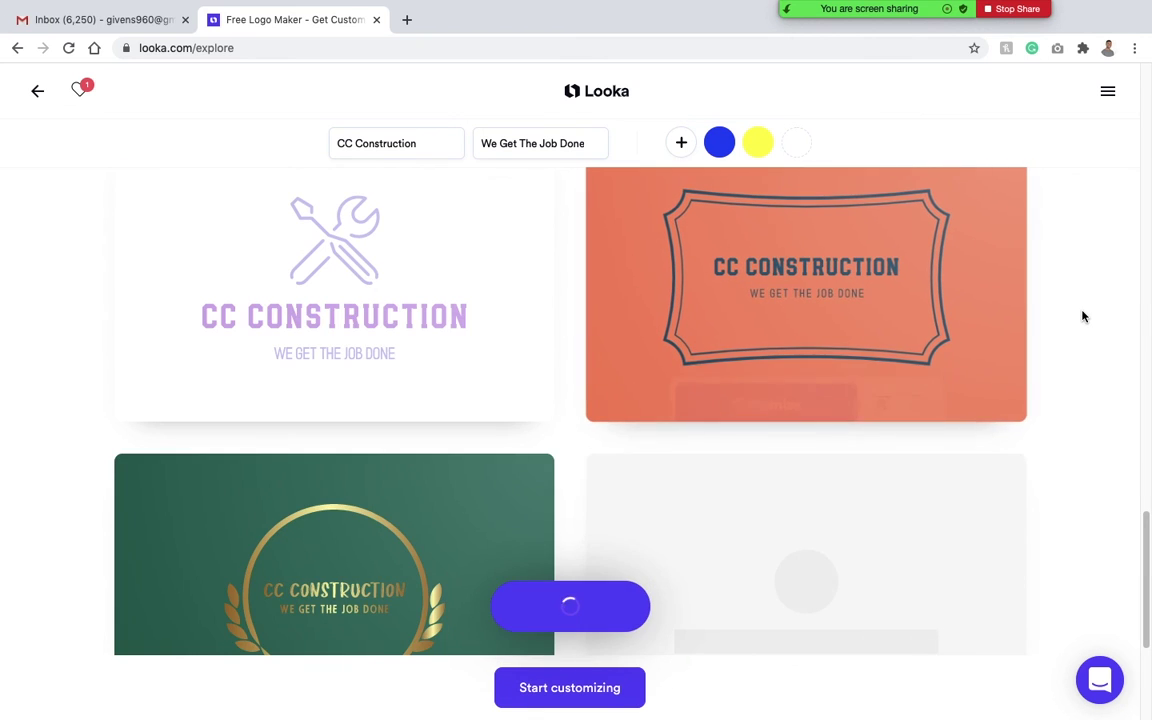
Review the CC Construction logos with the new slogan and load more designs at the end of the list.
scroll(1082, 316, "down", 1)
scroll(1082, 316, "down", 2)
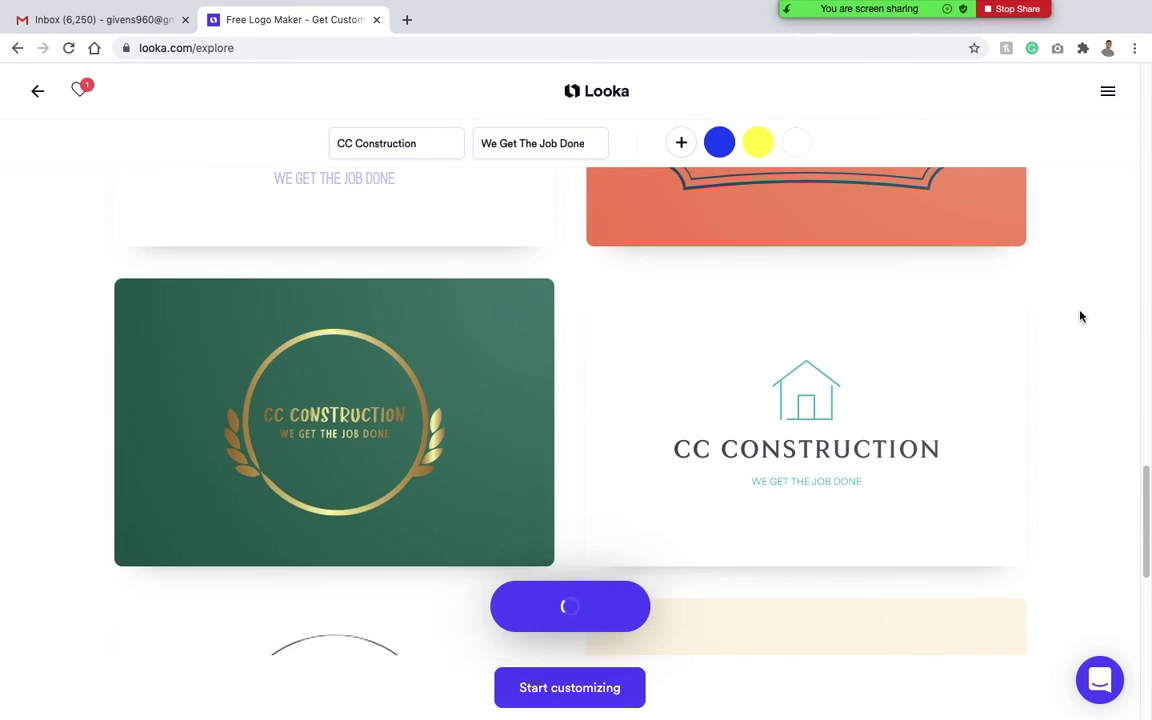
scroll(1081, 316, "down", 1)
scroll(1080, 316, "down", 6)
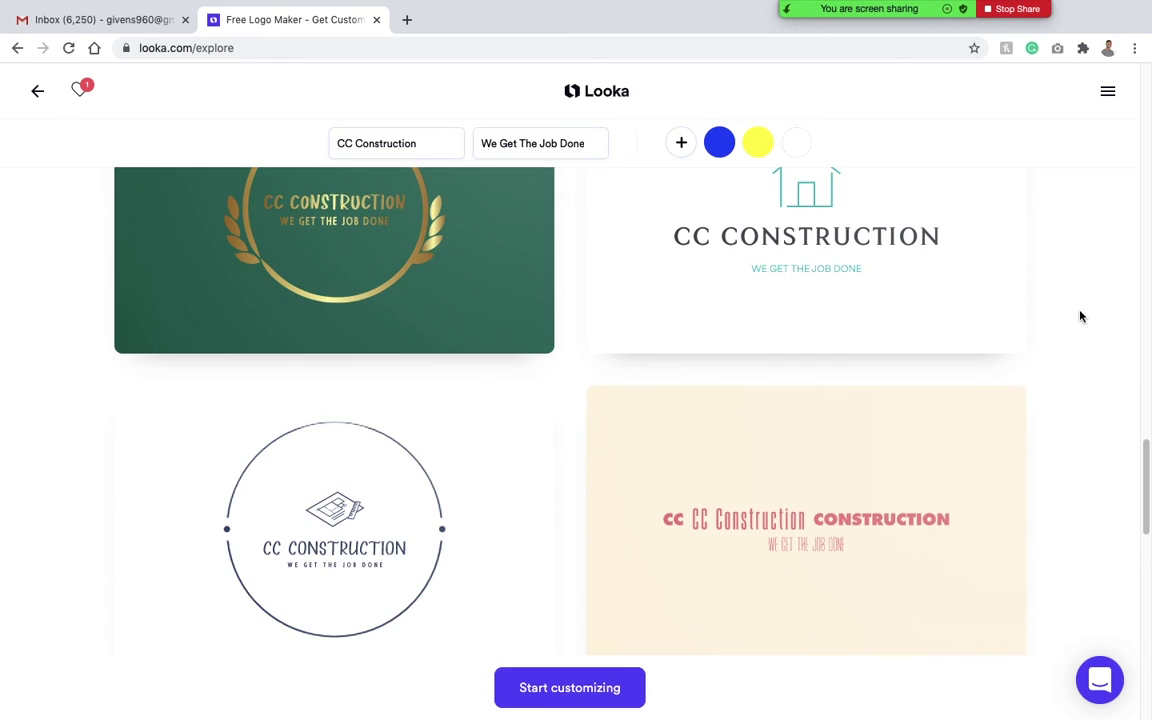
scroll(1080, 316, "down", 5)
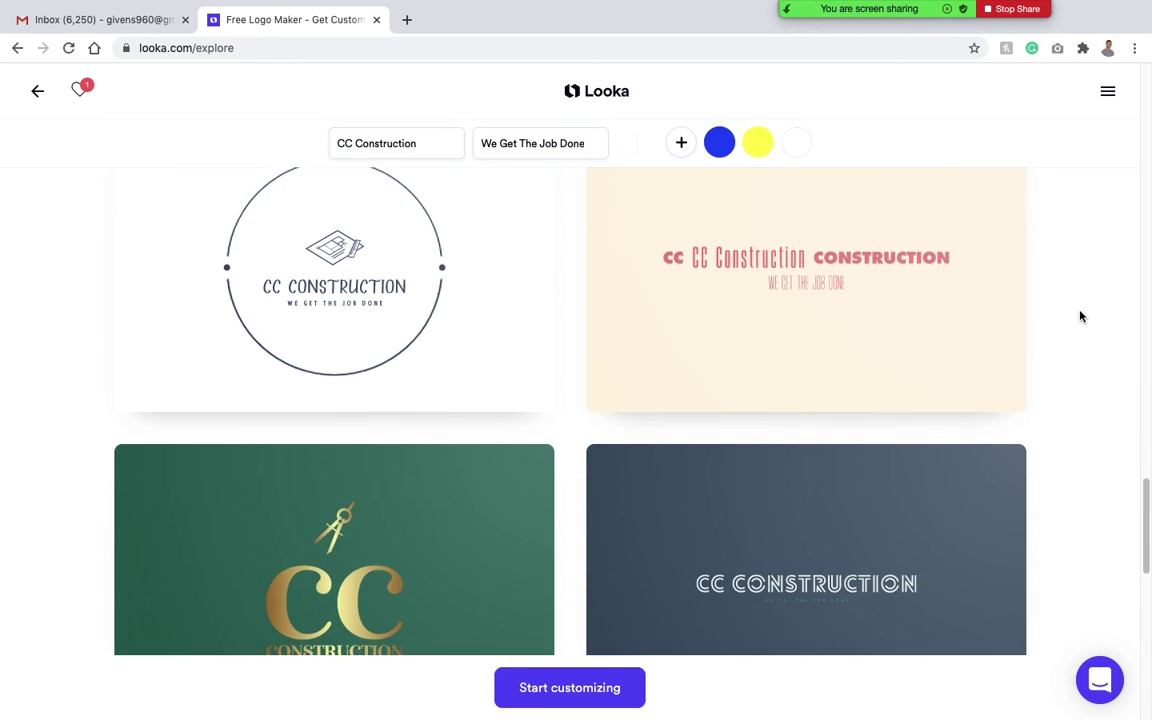
scroll(1080, 316, "down", 5)
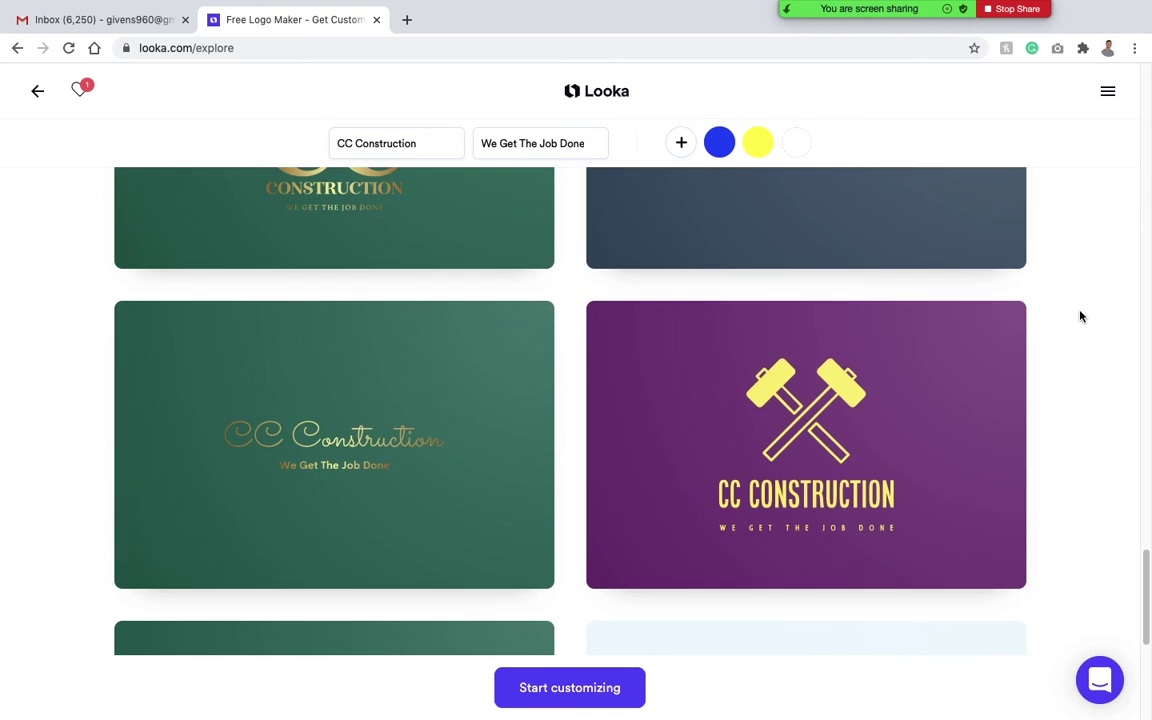
scroll(1080, 316, "down", 3)
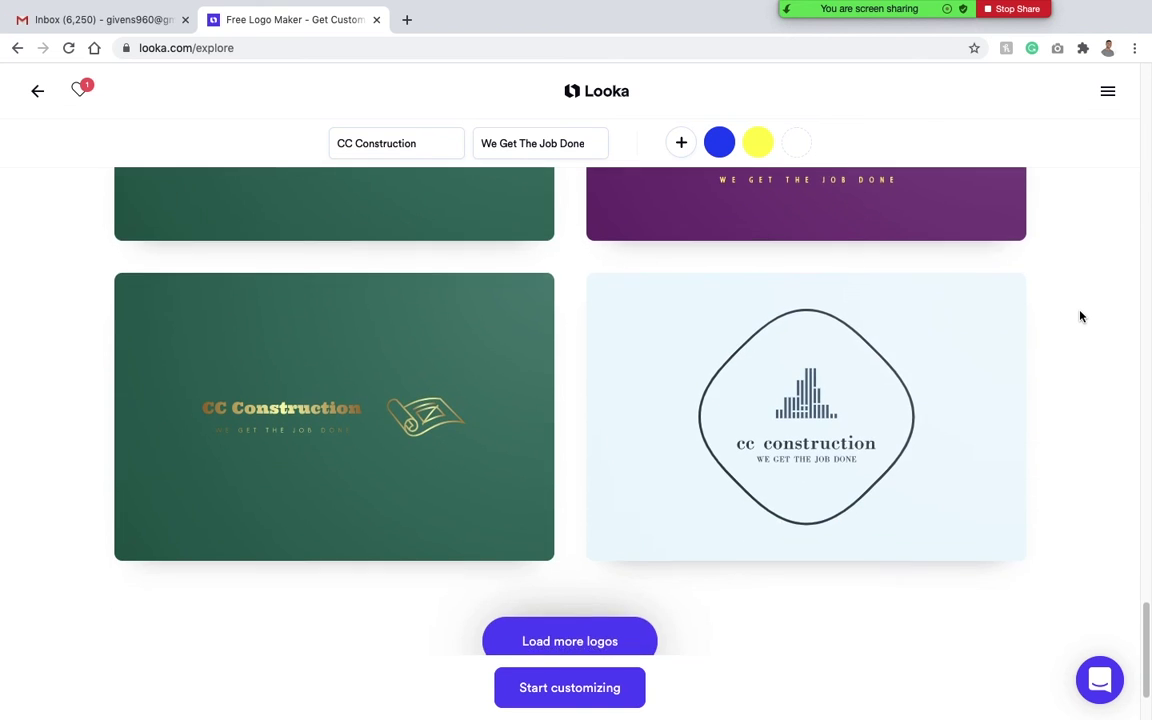
left_click(524, 527)
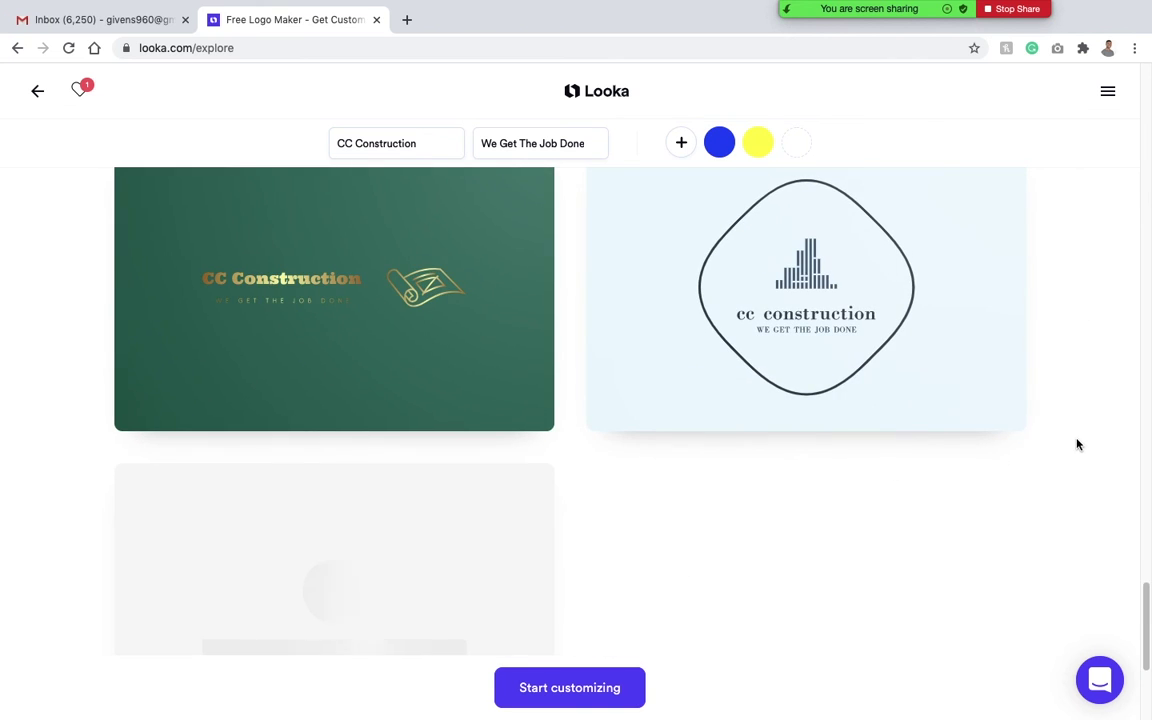
Open the sage green, text-only CC Construction logo with lines beside its slogan for customizing.
scroll(1078, 444, "down", 8)
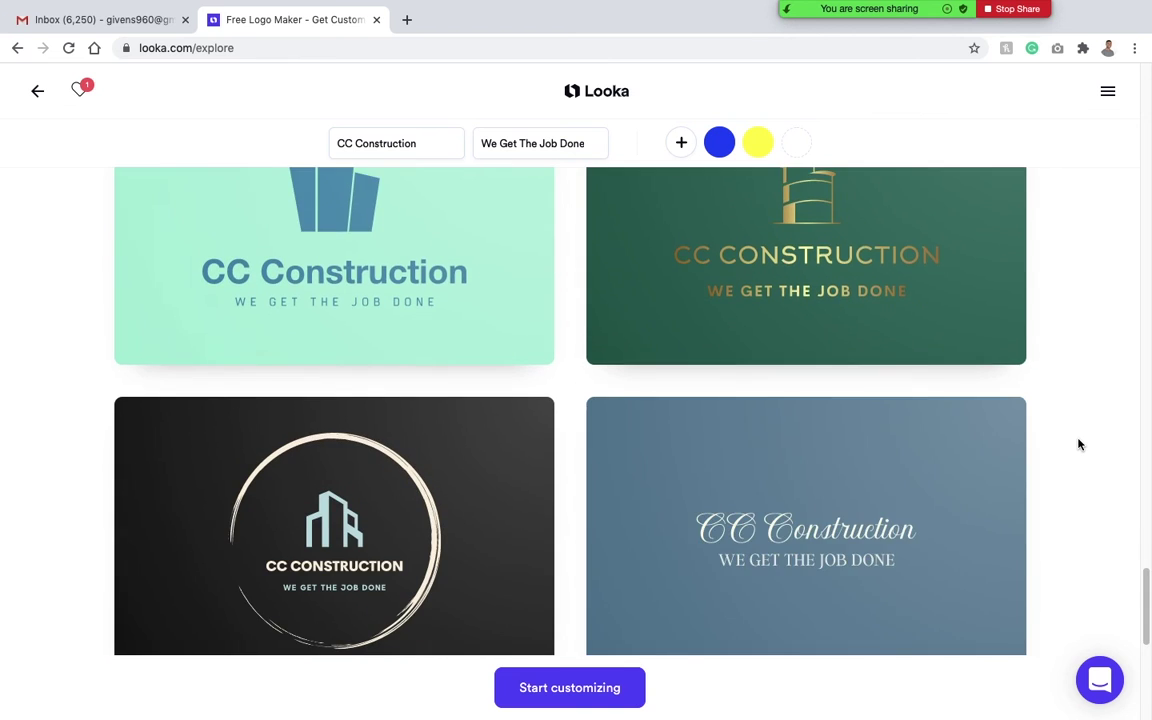
scroll(1078, 444, "down", 2)
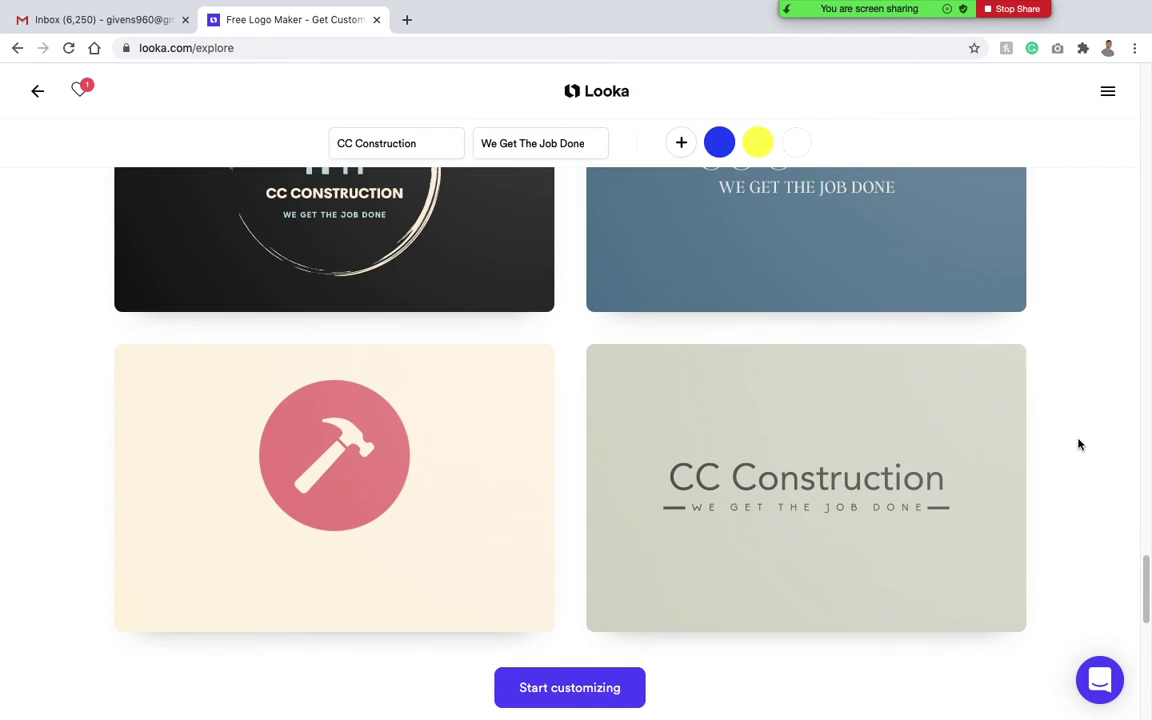
mouse_move(813, 458)
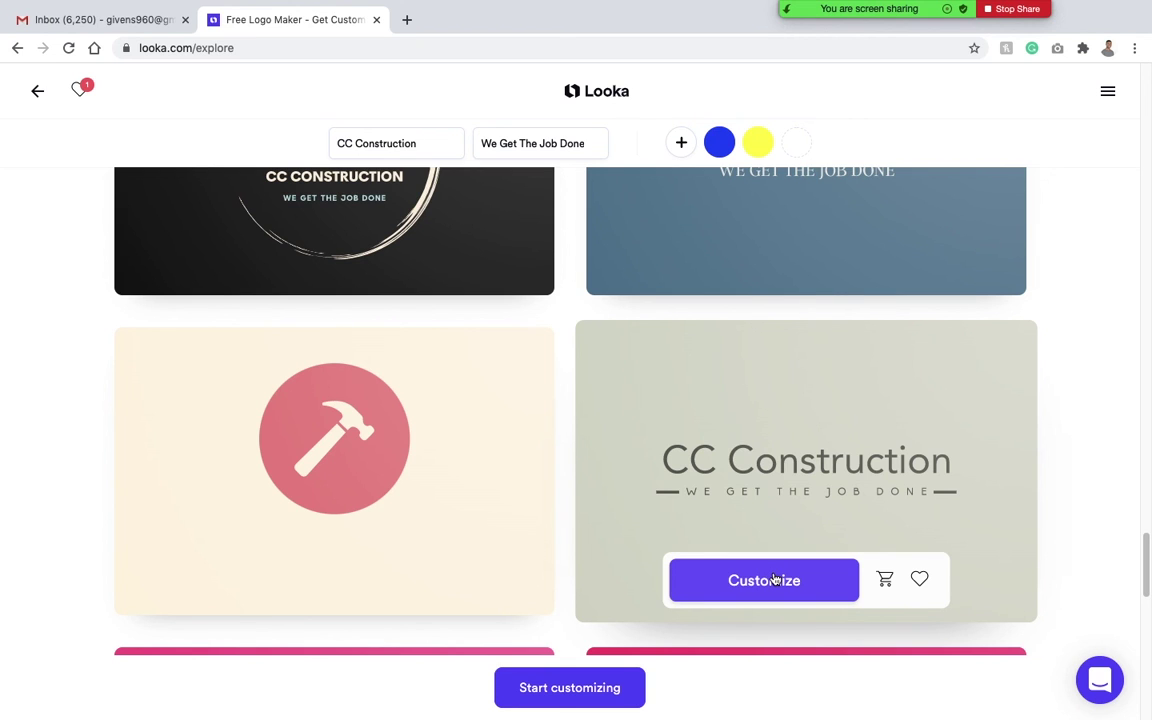
left_click(770, 581)
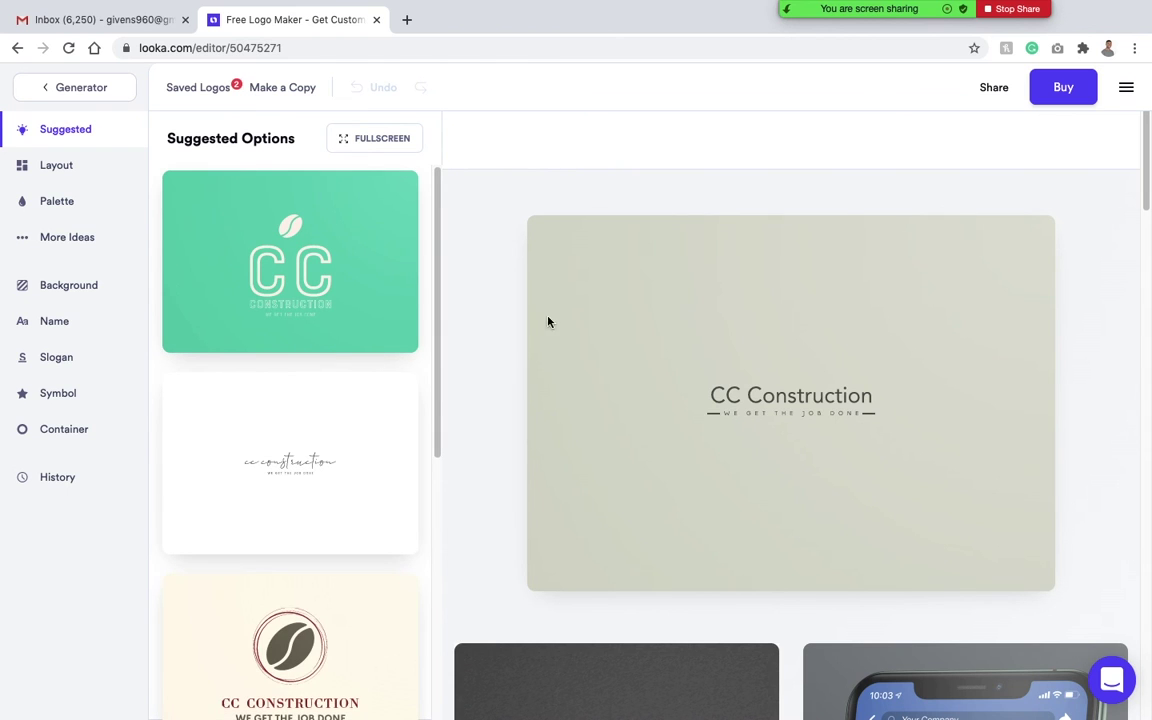
Examine the logo's mockups on a phone, stationery, business cards, a T-shirt and a sign, plus its black and white versions.
scroll(646, 491, "down", 2)
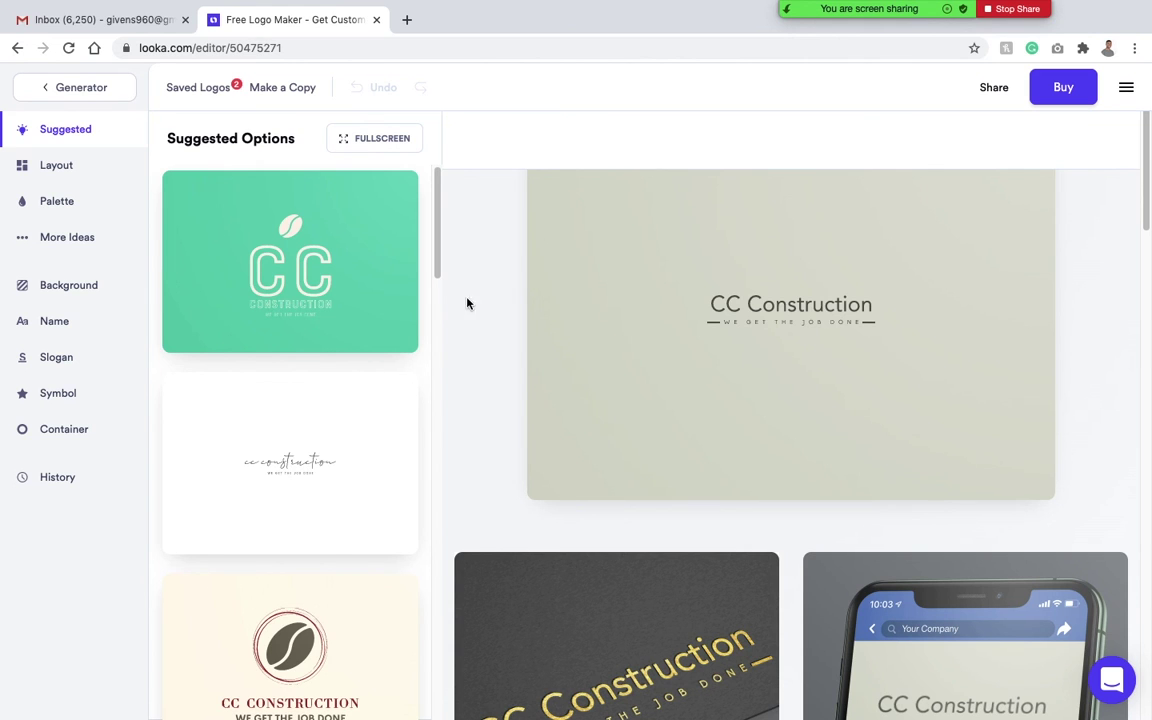
scroll(477, 388, "down", 3)
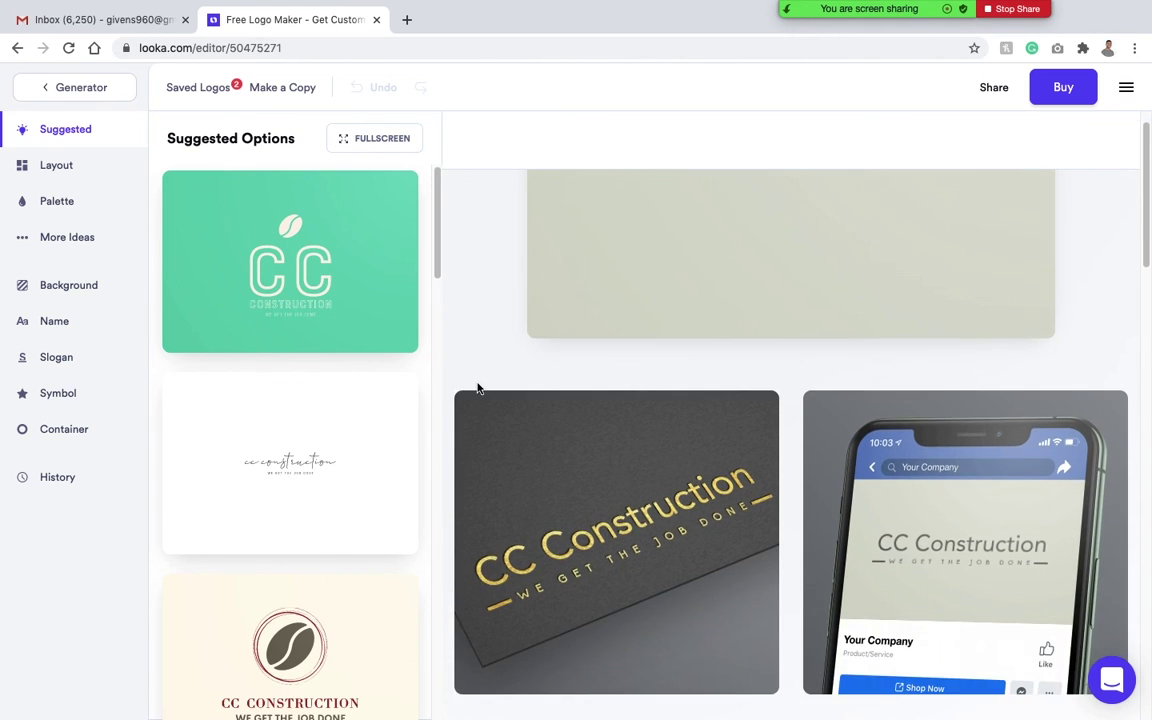
scroll(477, 388, "down", 3)
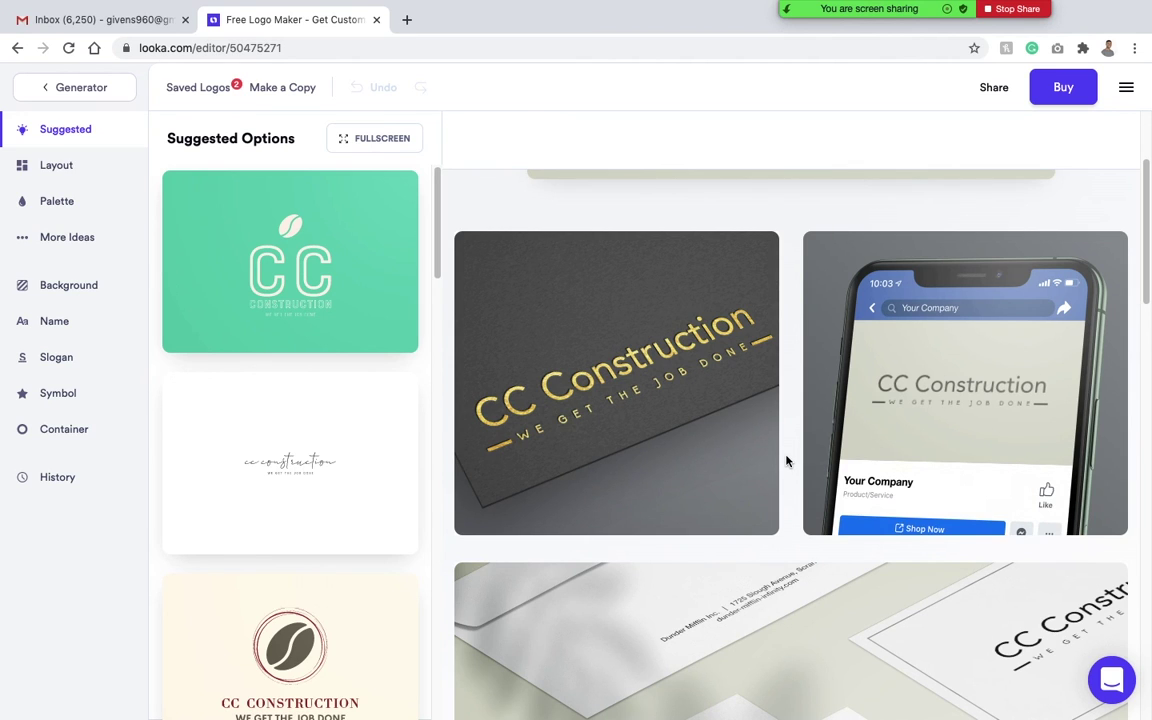
scroll(787, 461, "down", 4)
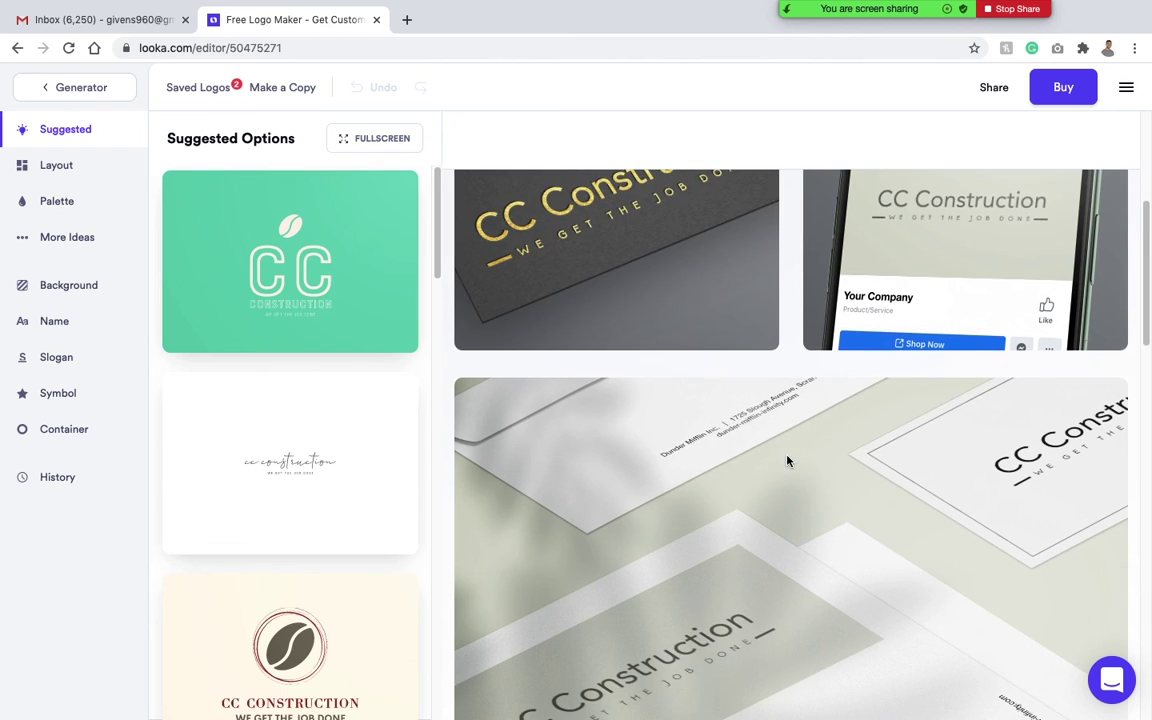
scroll(787, 461, "down", 1)
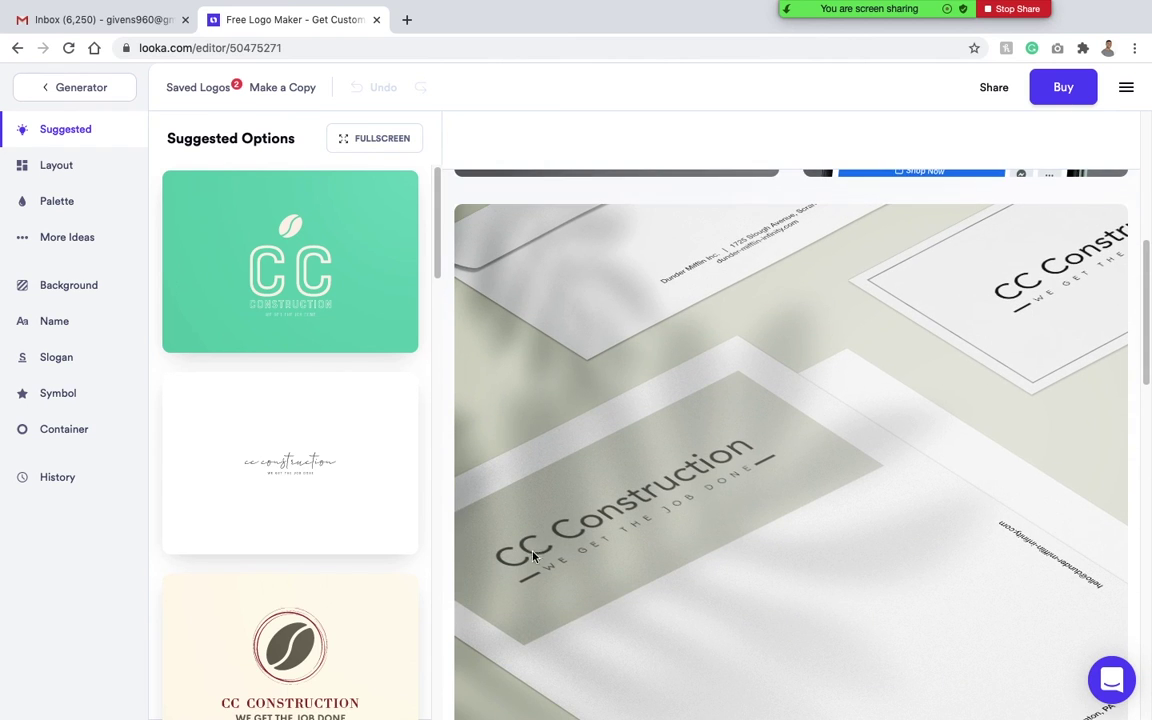
scroll(734, 500, "down", 4)
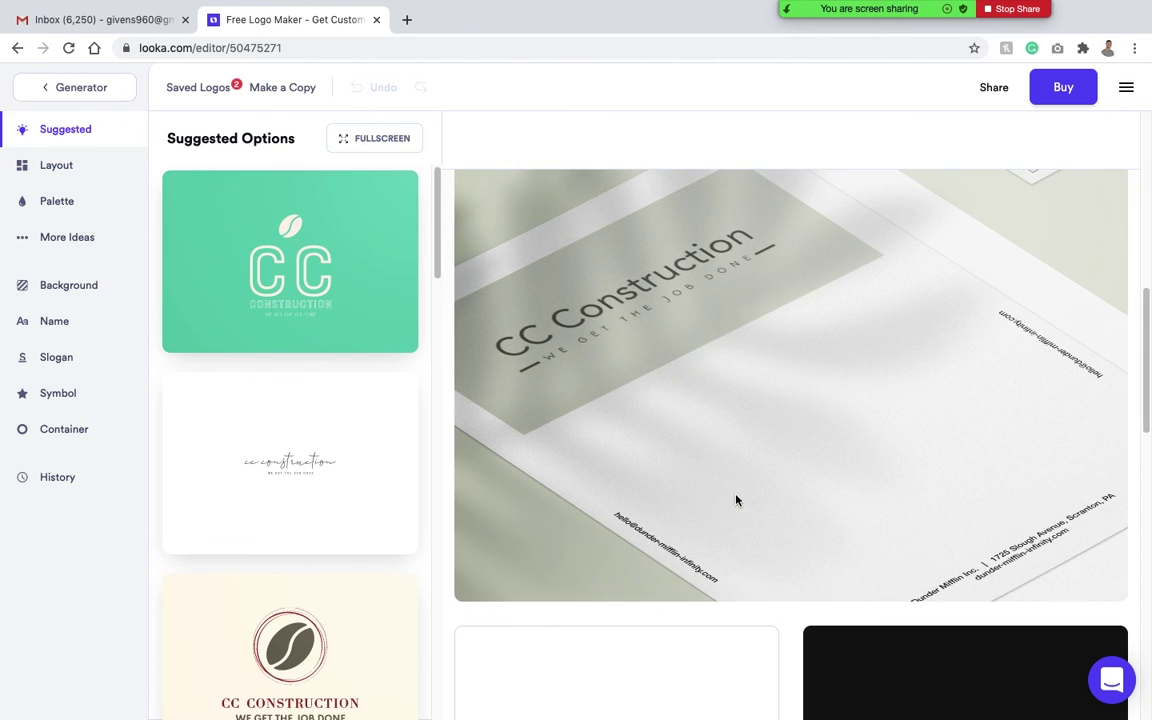
scroll(752, 499, "down", 3)
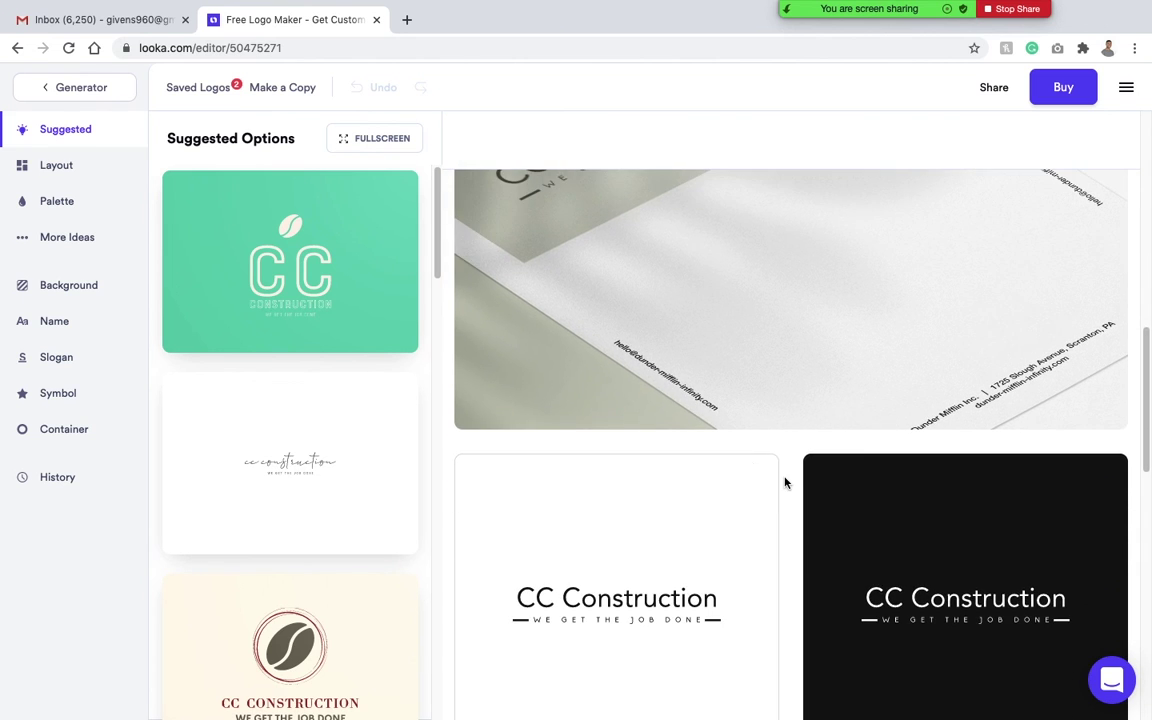
scroll(786, 482, "down", 3)
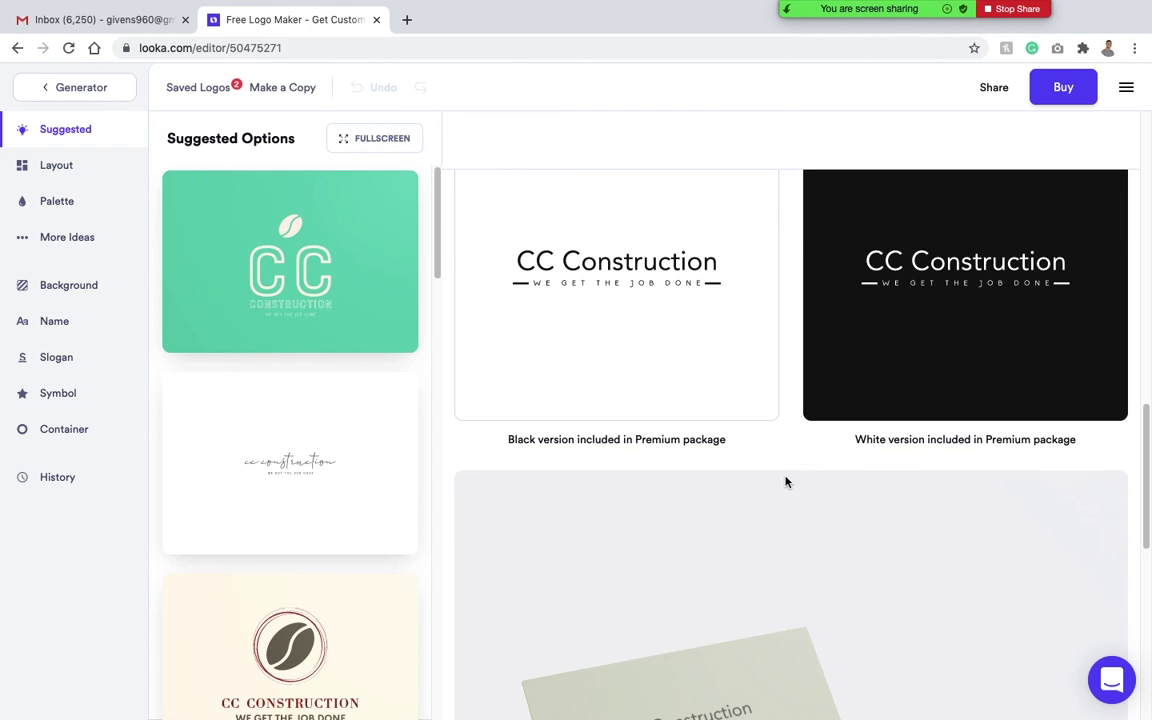
scroll(788, 482, "down", 1)
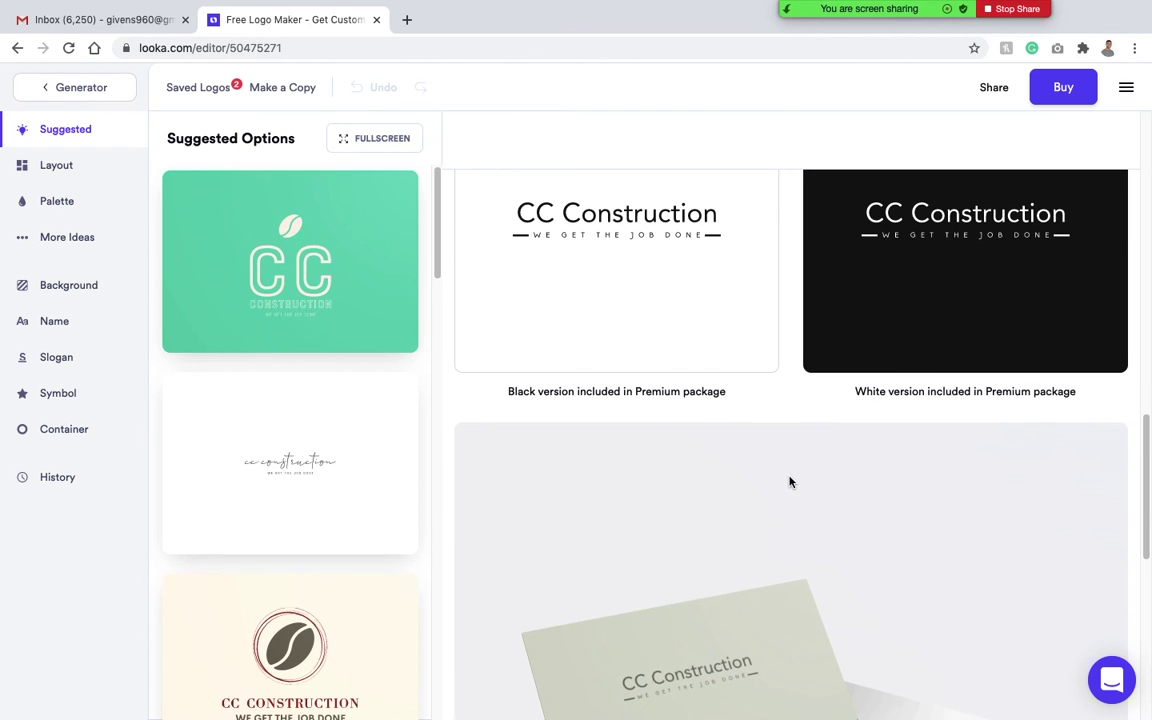
scroll(920, 474, "down", 1)
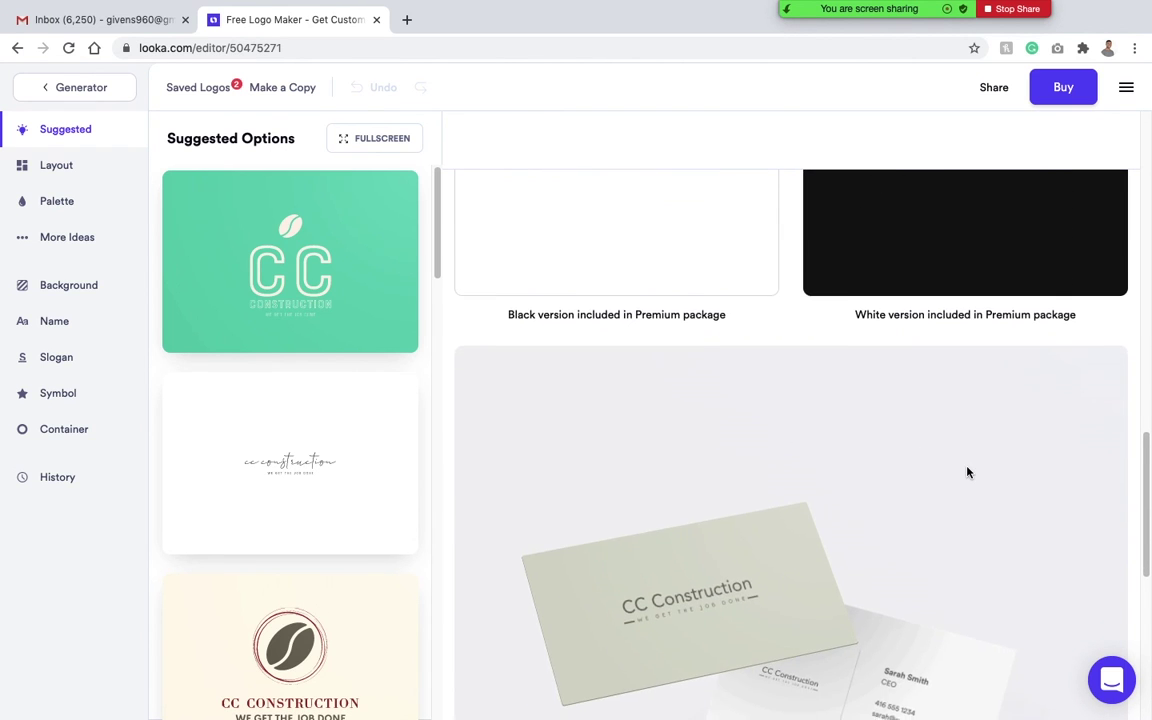
scroll(967, 472, "down", 3)
scroll(984, 472, "down", 3)
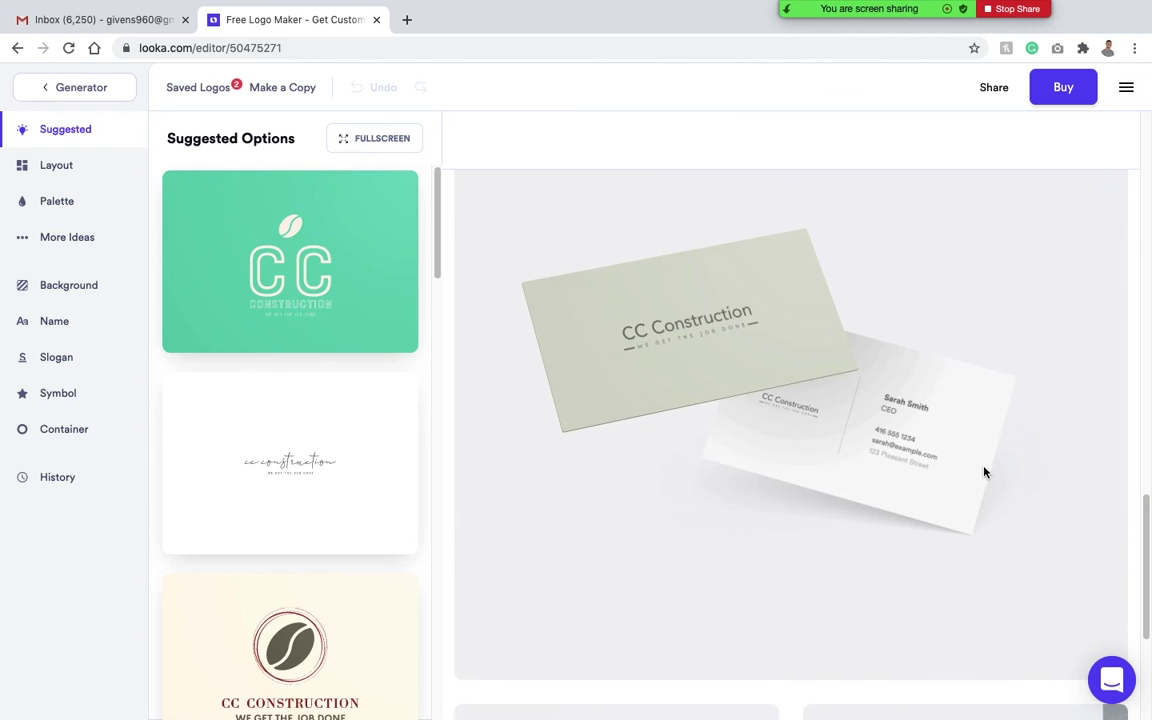
scroll(984, 472, "down", 1)
scroll(984, 472, "down", 3)
scroll(840, 474, "down", 2)
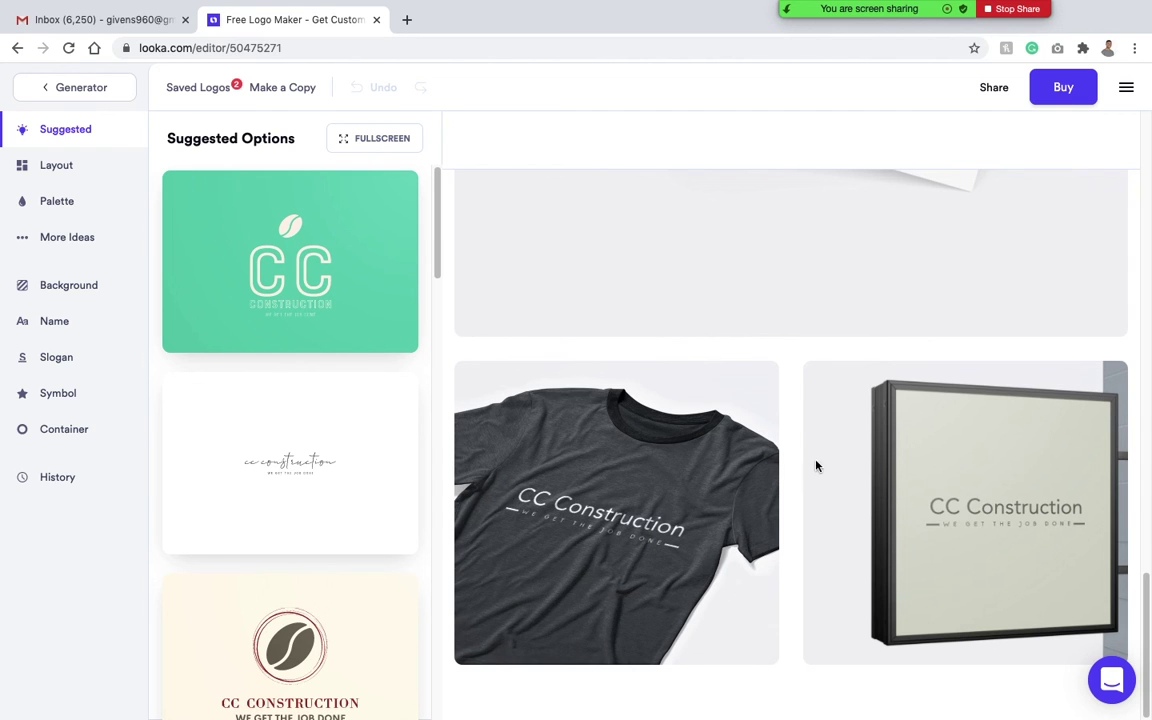
scroll(797, 427, "up", 5)
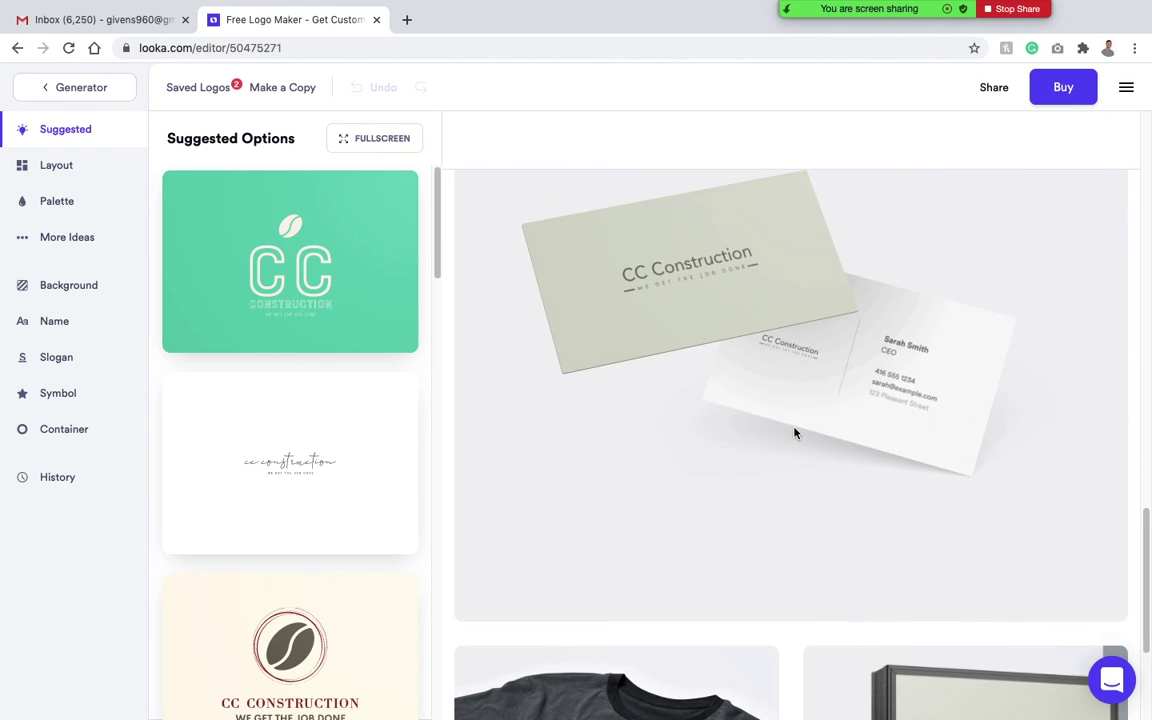
scroll(795, 432, "up", 10)
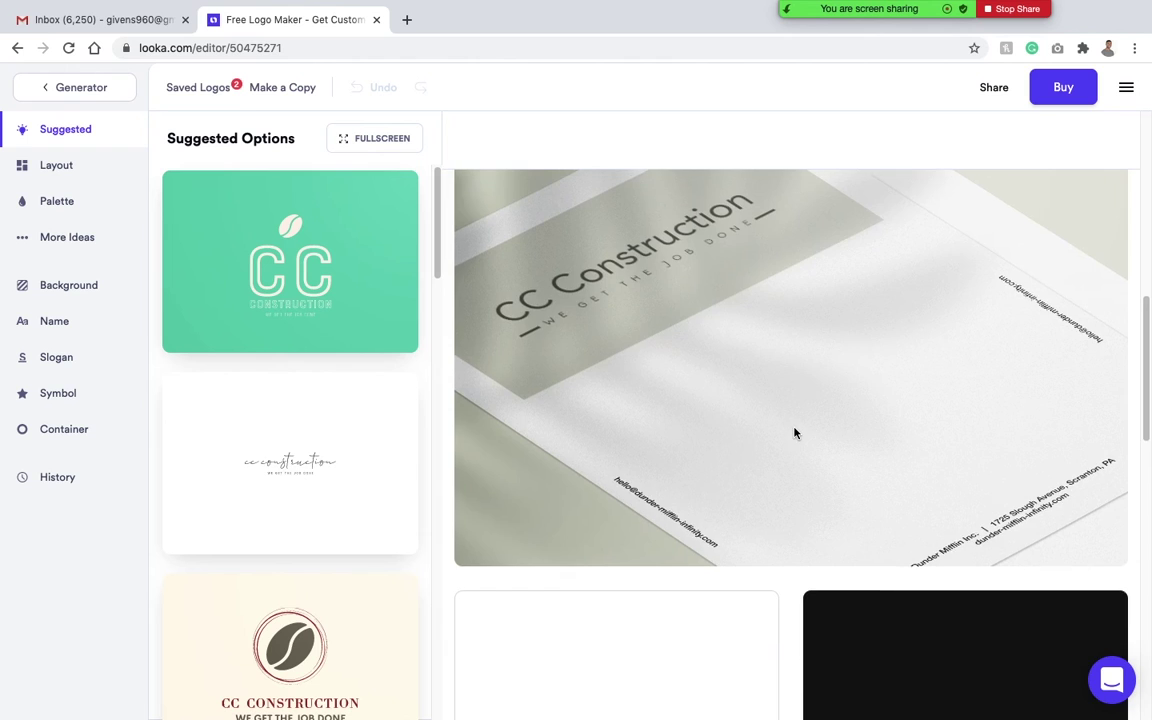
scroll(795, 432, "up", 5)
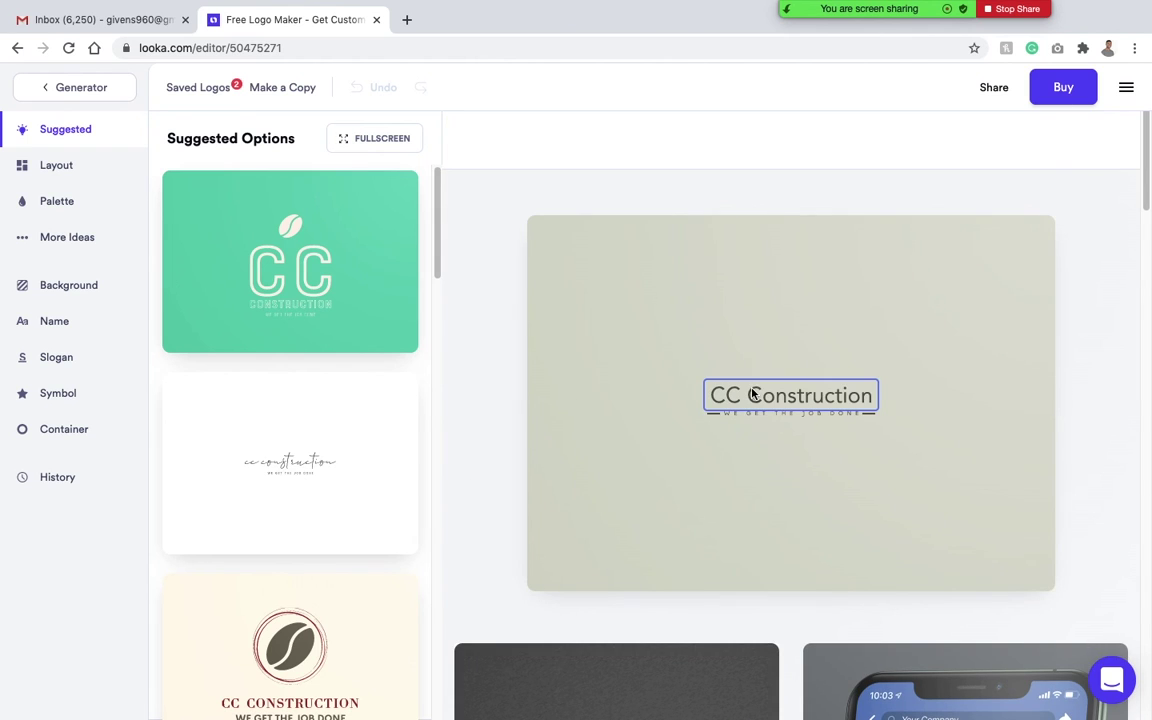
Set the size of the logo's company name to 1.20 and change its lettering to lowercase.
left_click(755, 417)
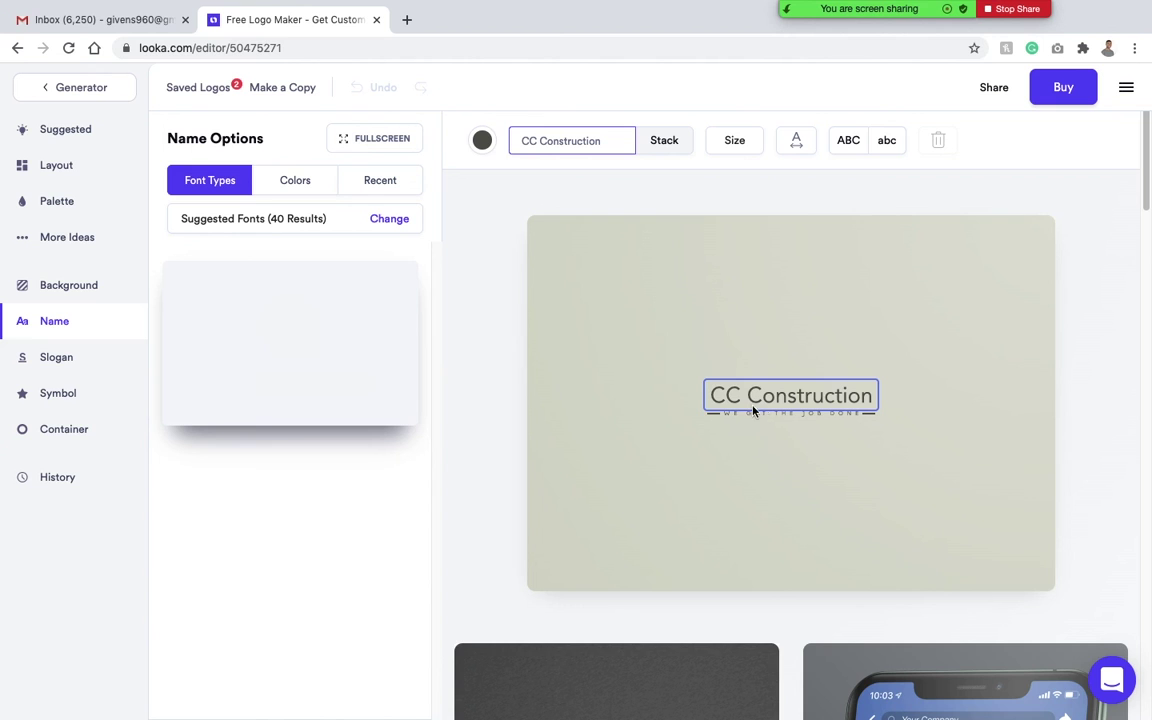
left_click(761, 404)
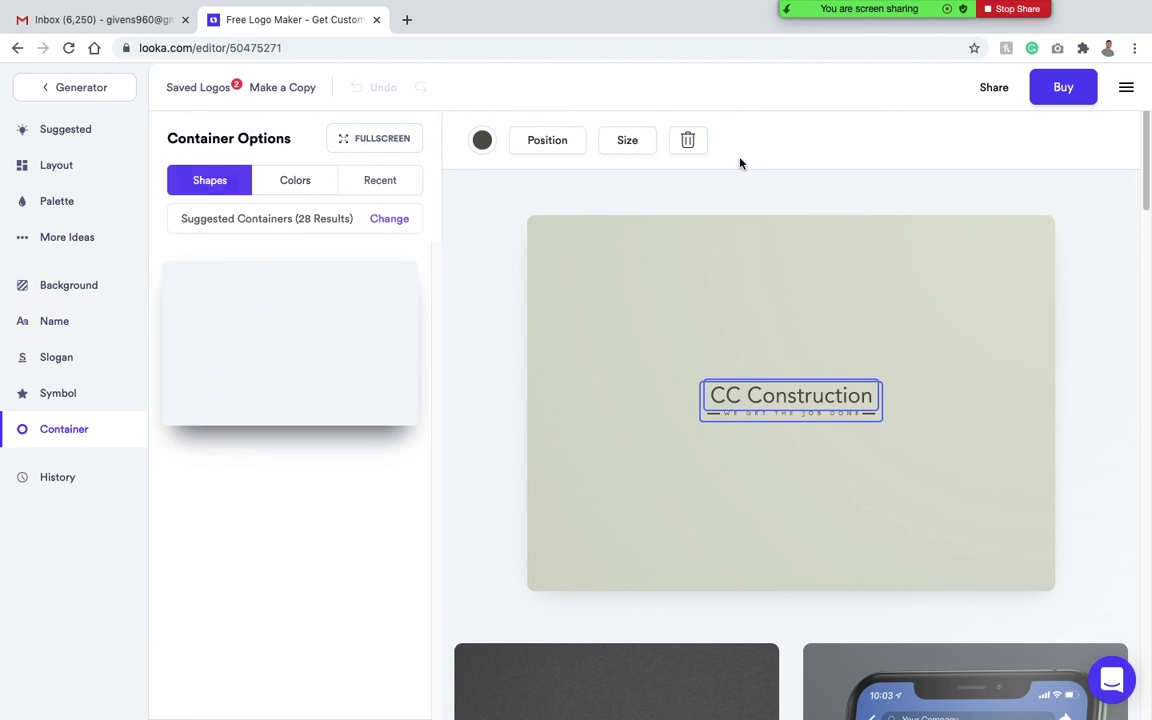
left_click(760, 398)
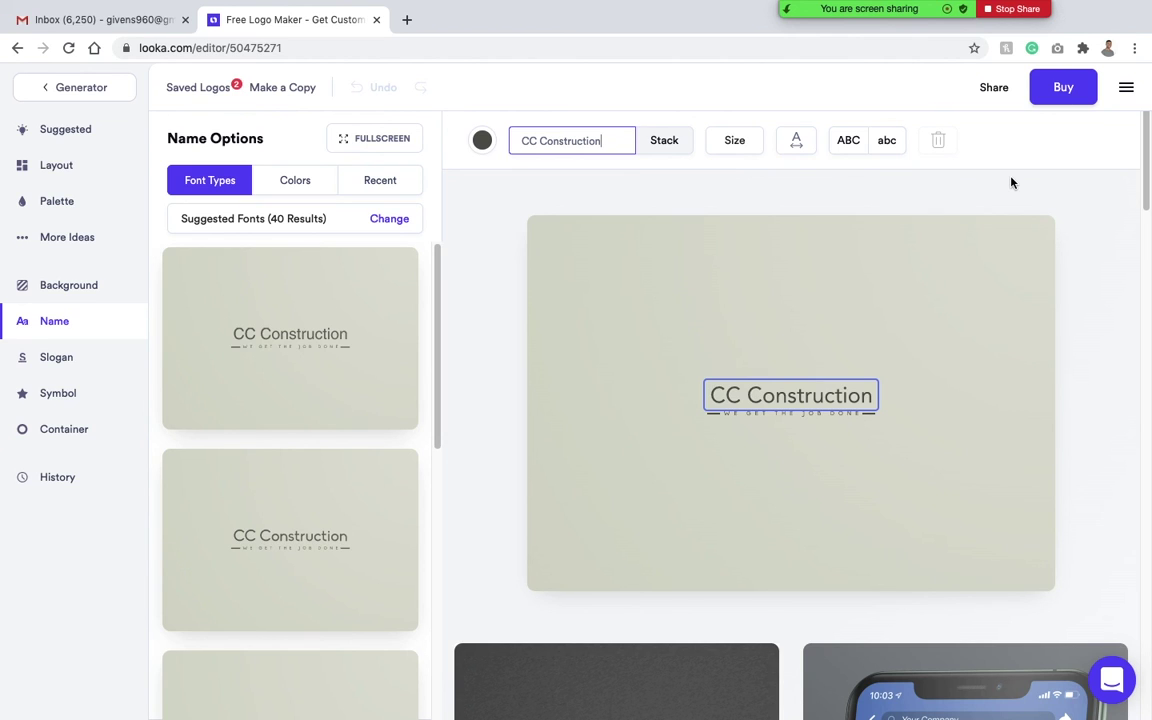
left_click(792, 397)
left_click(737, 141)
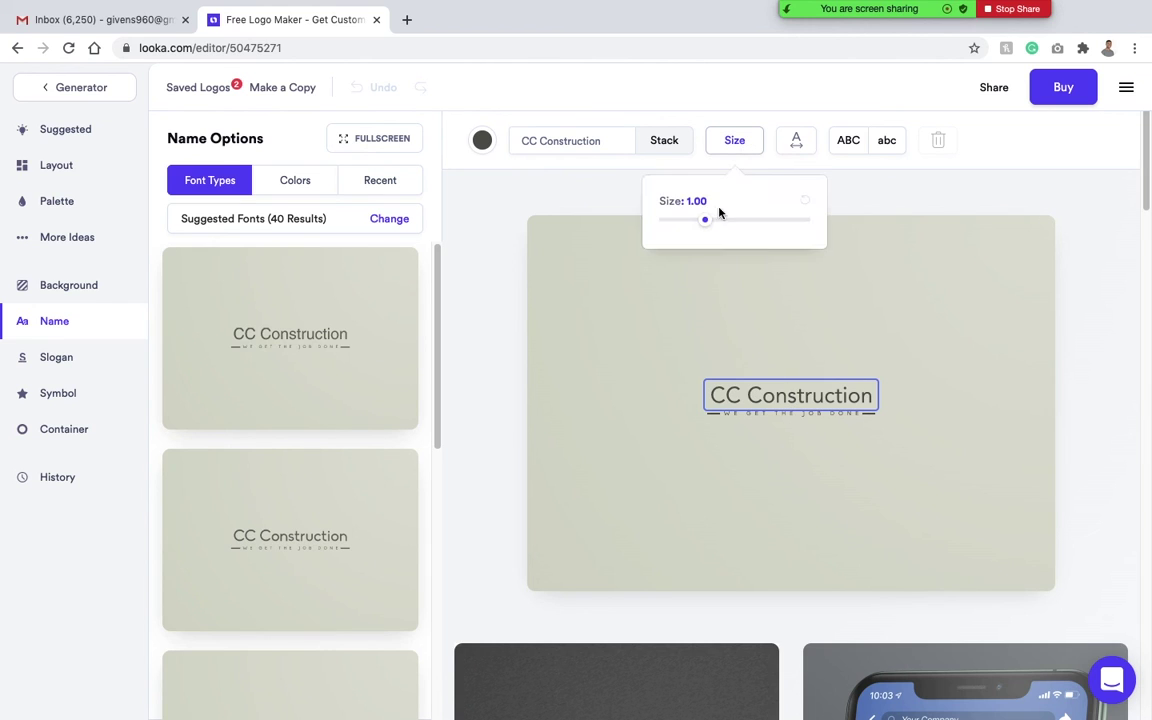
mouse_move(704, 221)
left_mouse_down()
mouse_move(773, 221)
mouse_move(722, 221)
left_mouse_up()
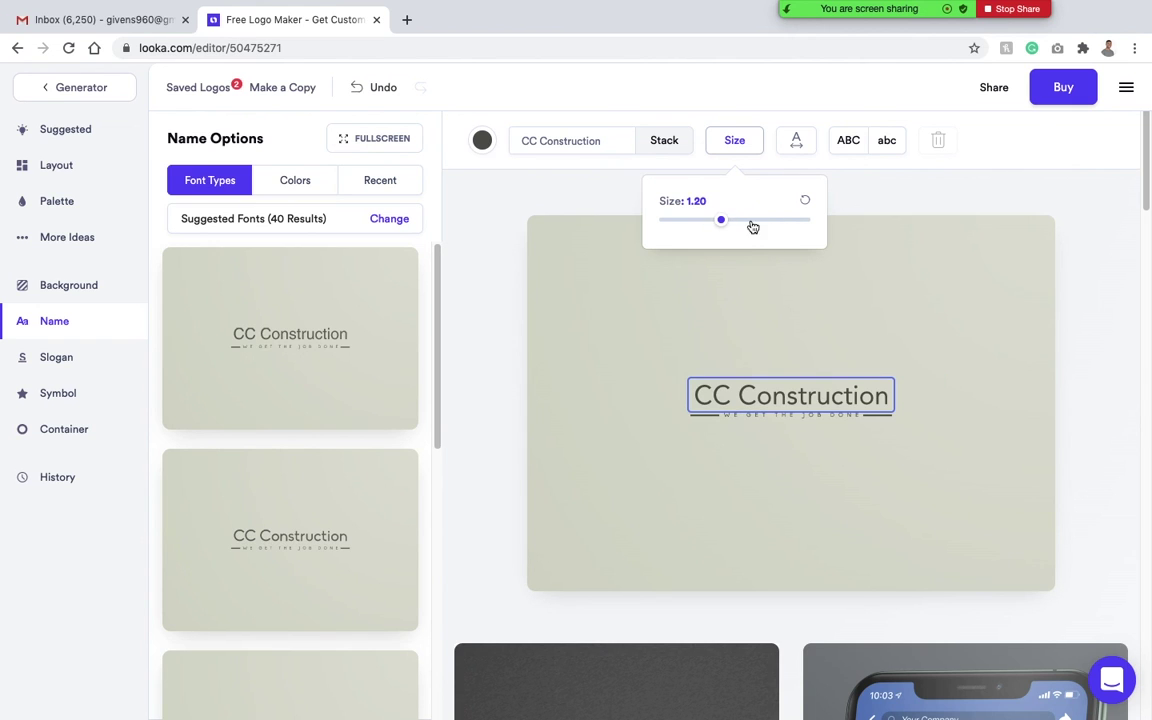
left_click(849, 145)
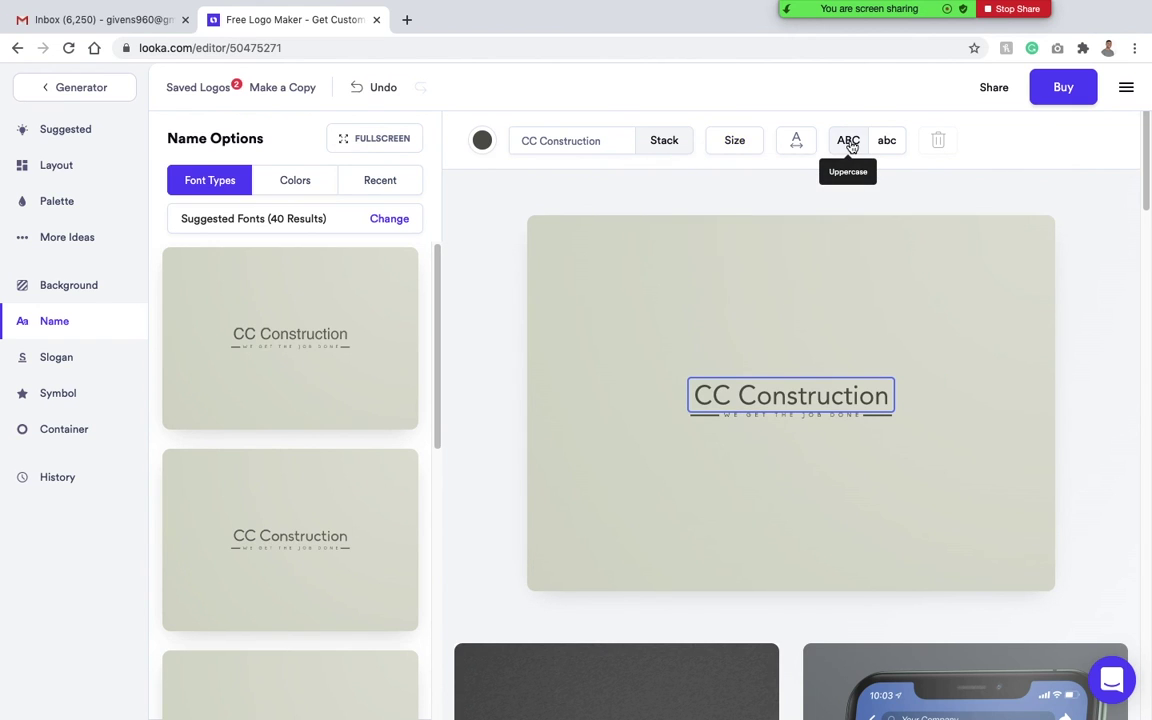
left_click(886, 143)
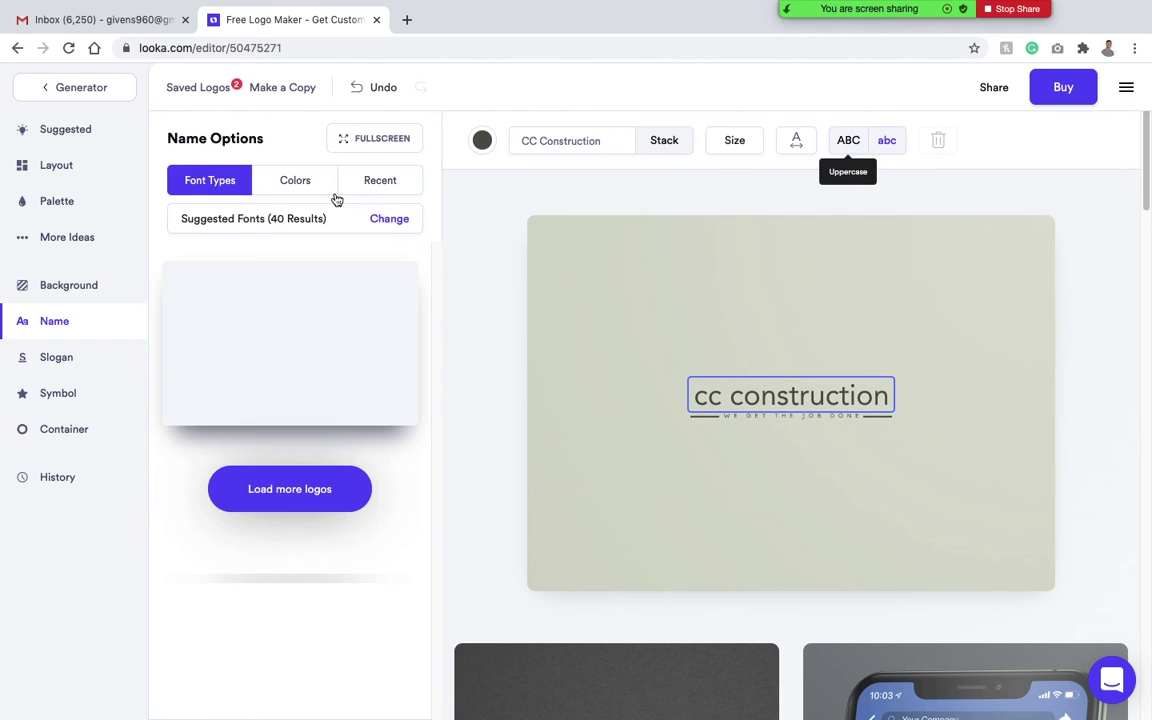
Browse the color options for the company name and the suggested fonts for the slogan.
left_click(313, 186)
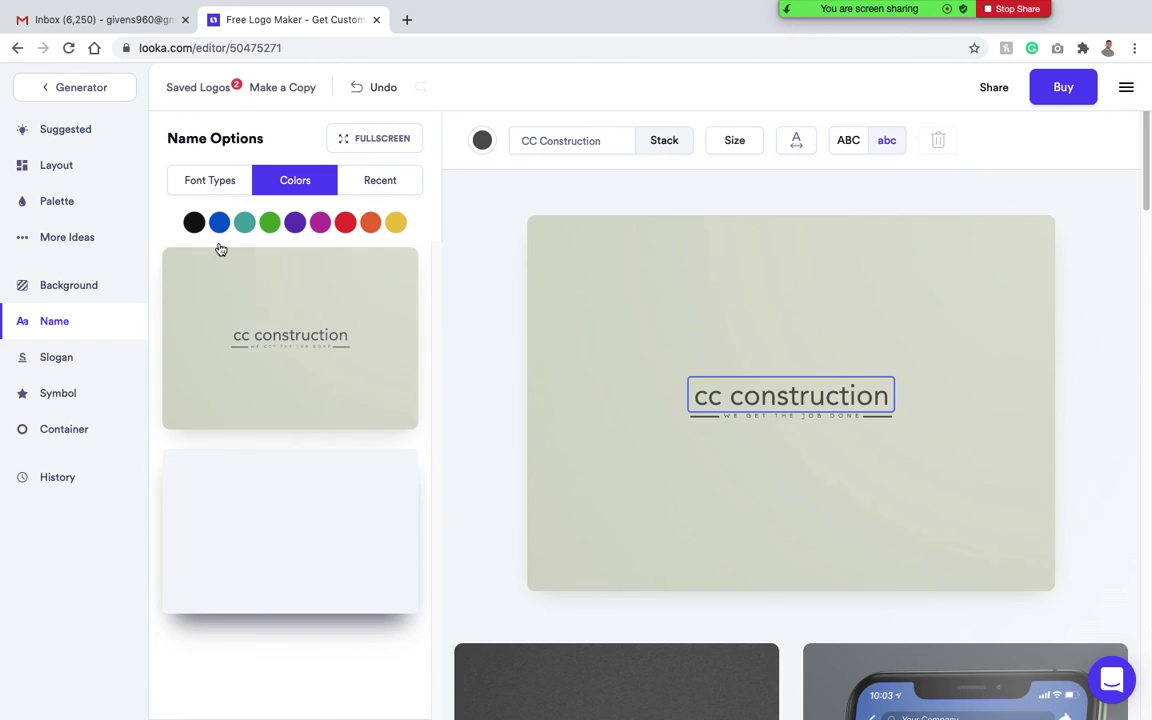
scroll(318, 464, "down", 3)
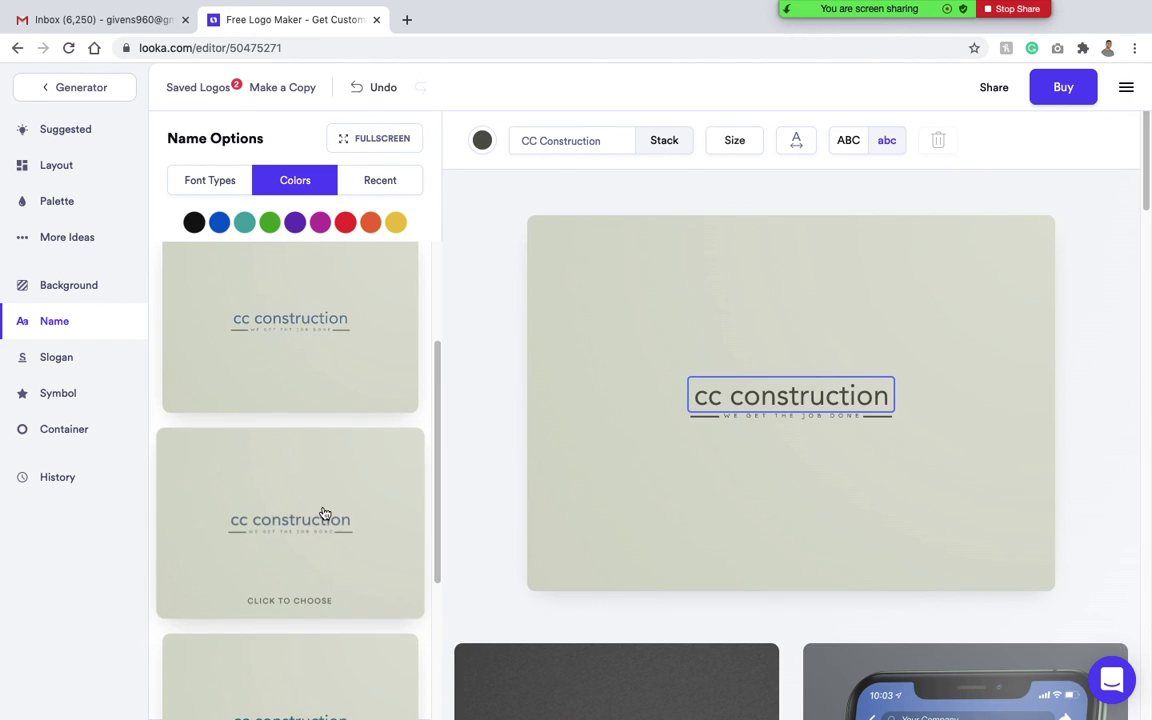
scroll(345, 486, "down", 5)
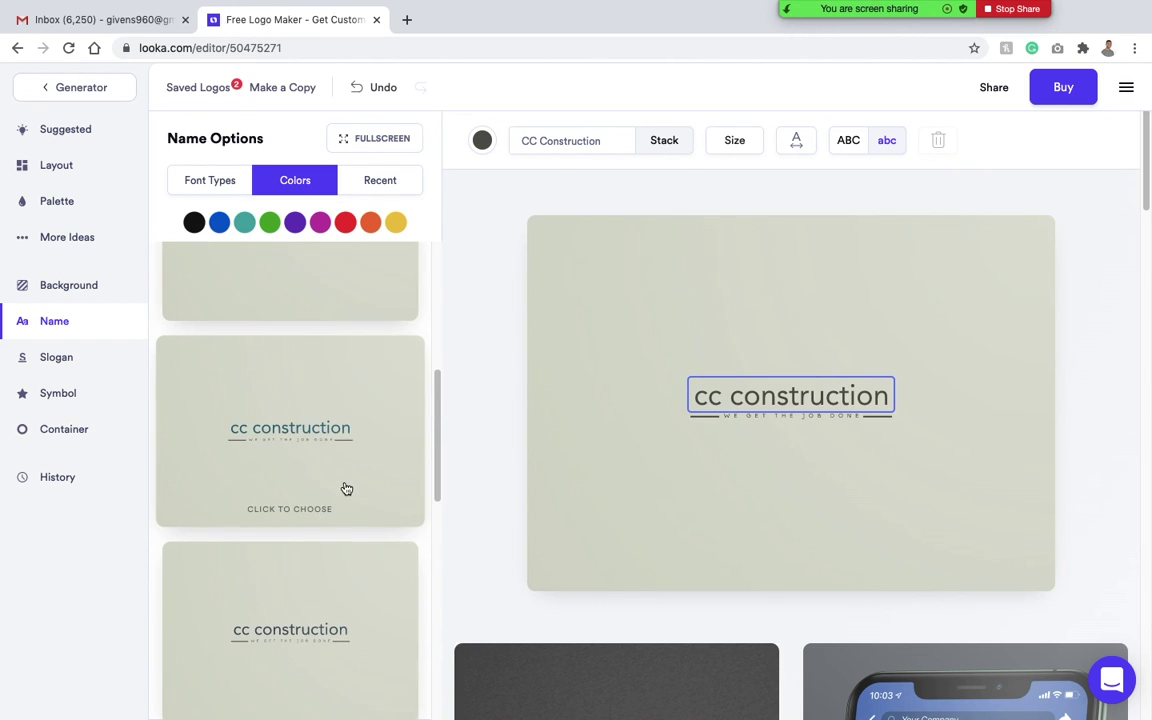
left_click(76, 362)
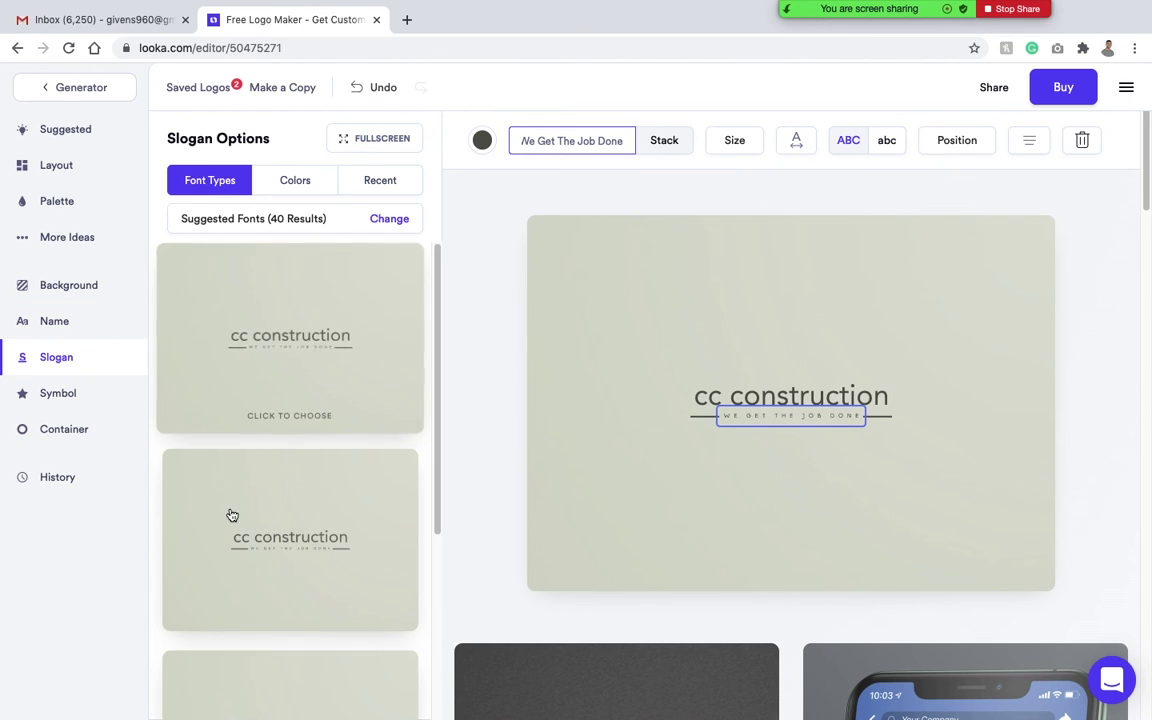
scroll(231, 515, "down", 2)
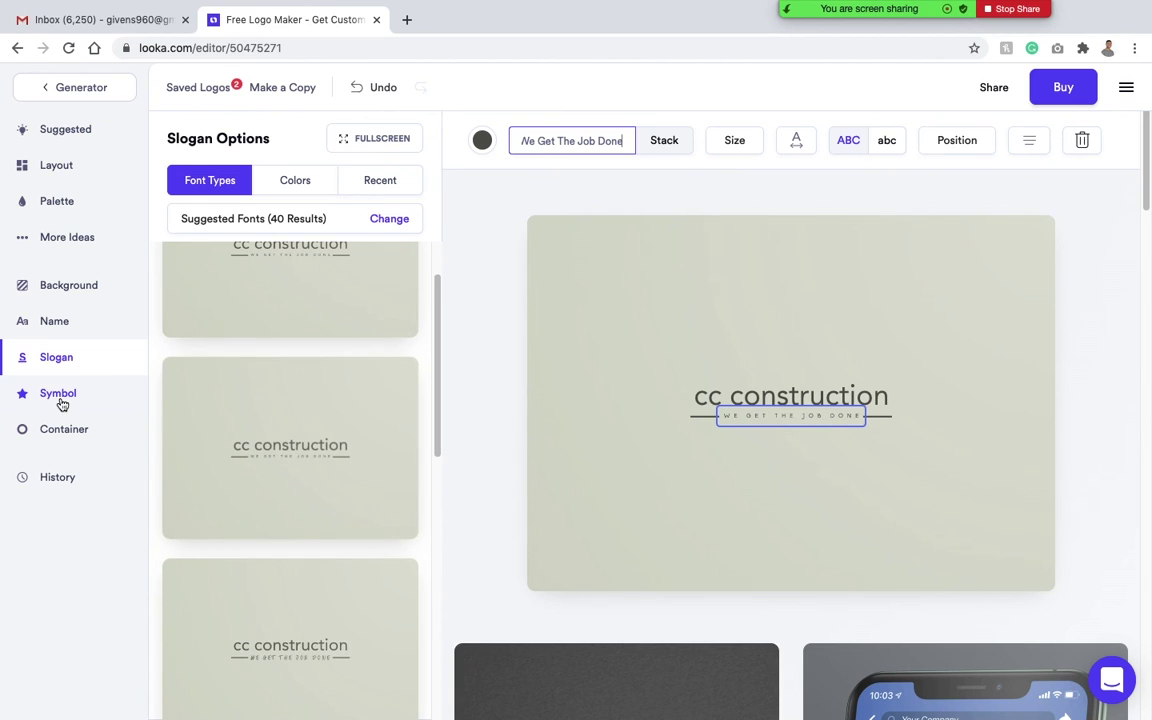
Add the pinwheel symbol from the abstract symbol suggestions to the logo and look through further symbol options.
left_click(60, 400)
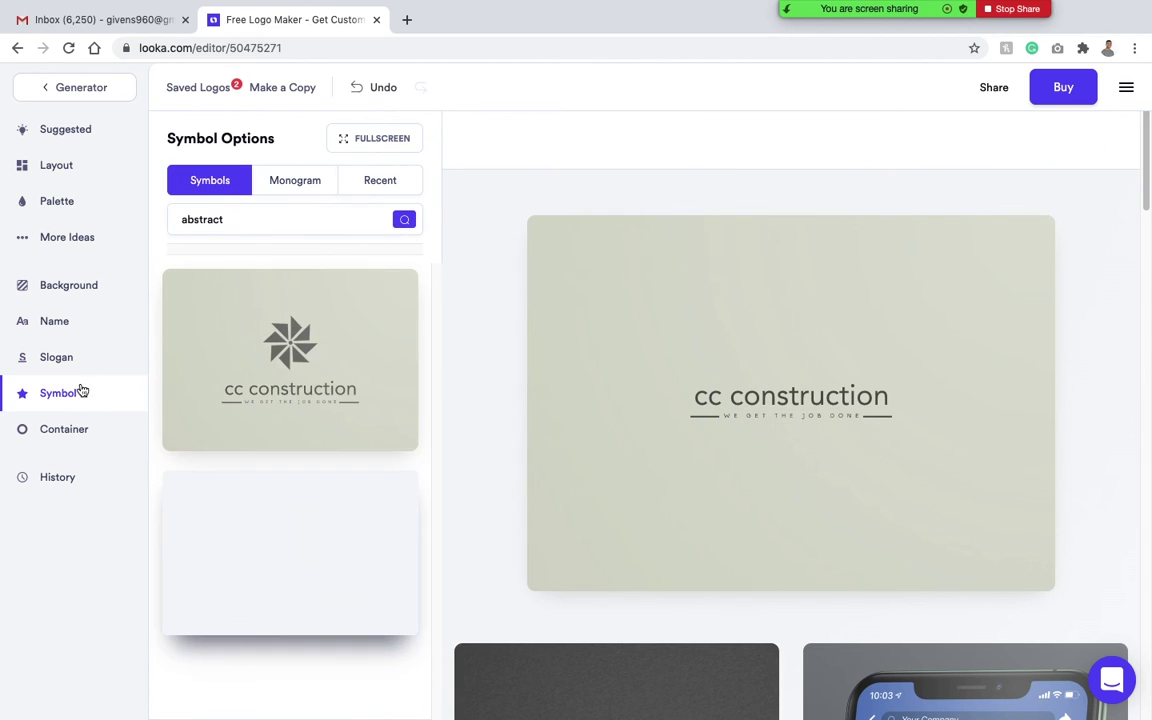
scroll(371, 444, "down", 2)
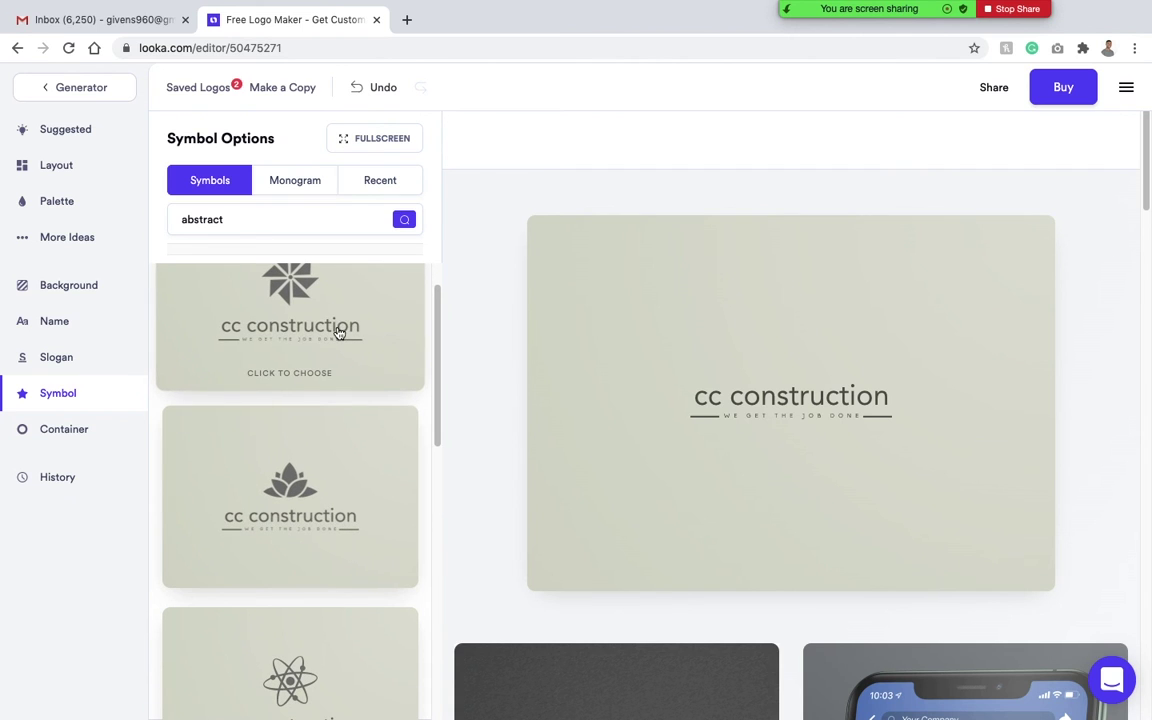
left_click(248, 275)
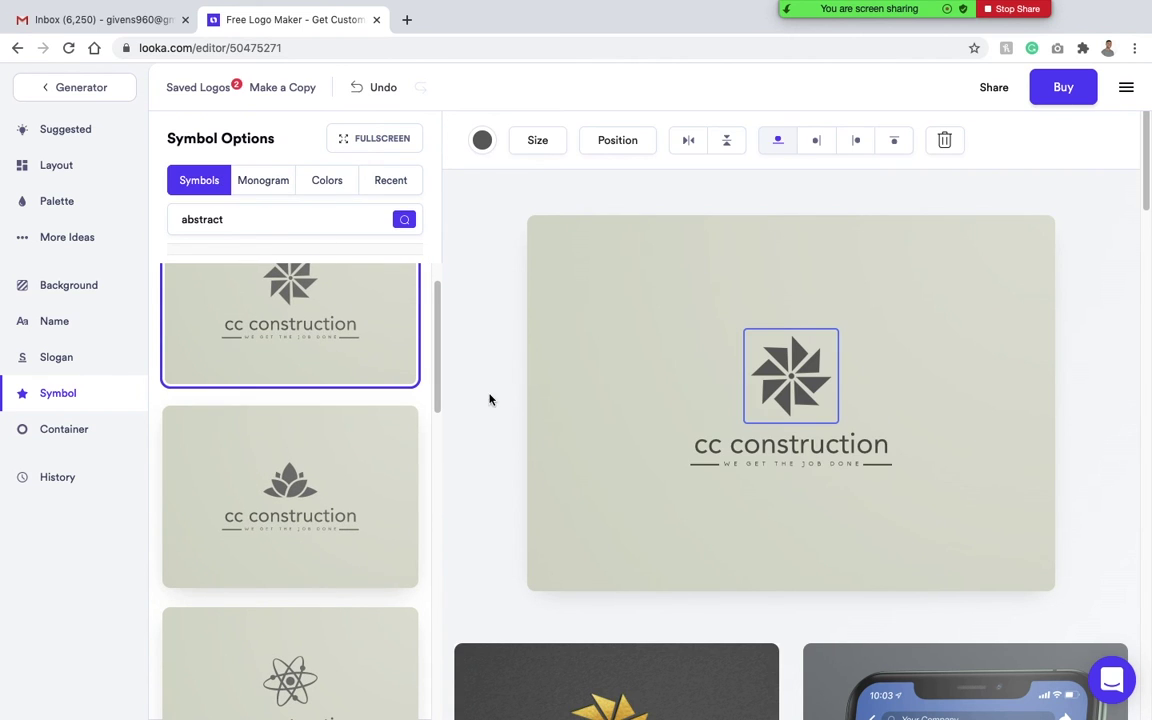
scroll(295, 506, "down", 5)
scroll(310, 508, "down", 9)
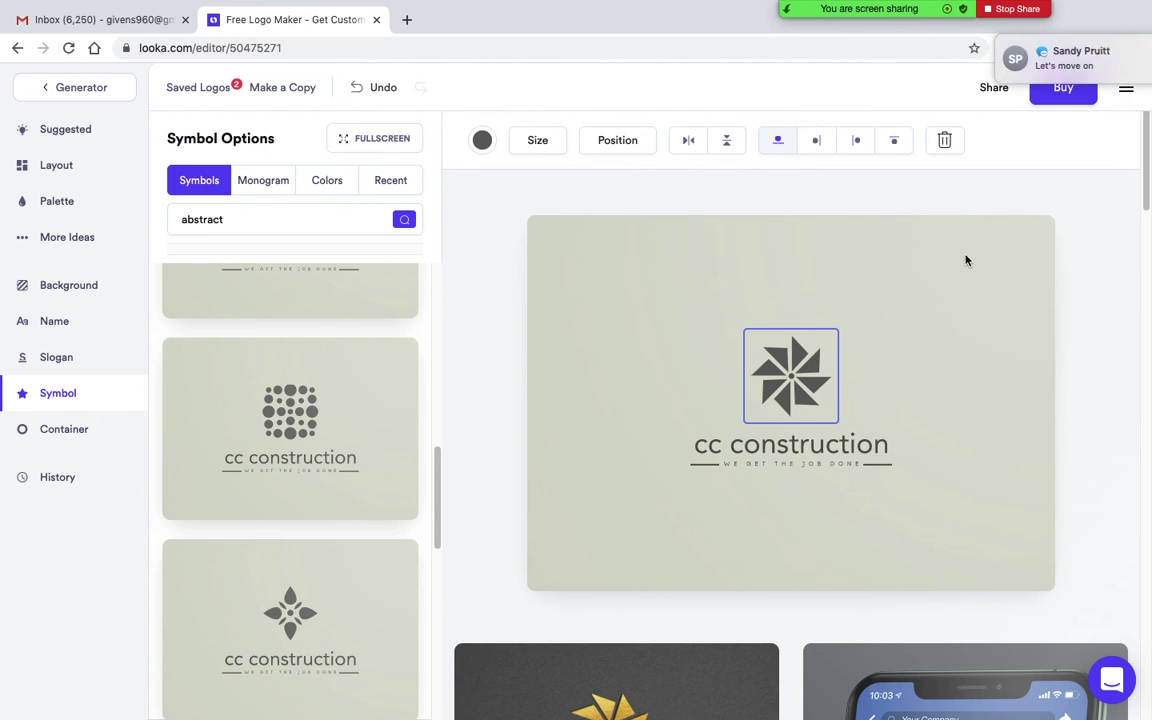
Open the logo's purchase page and compare the prices and contents of the Basic, Premium and Enterprise packages.
left_click(1064, 103)
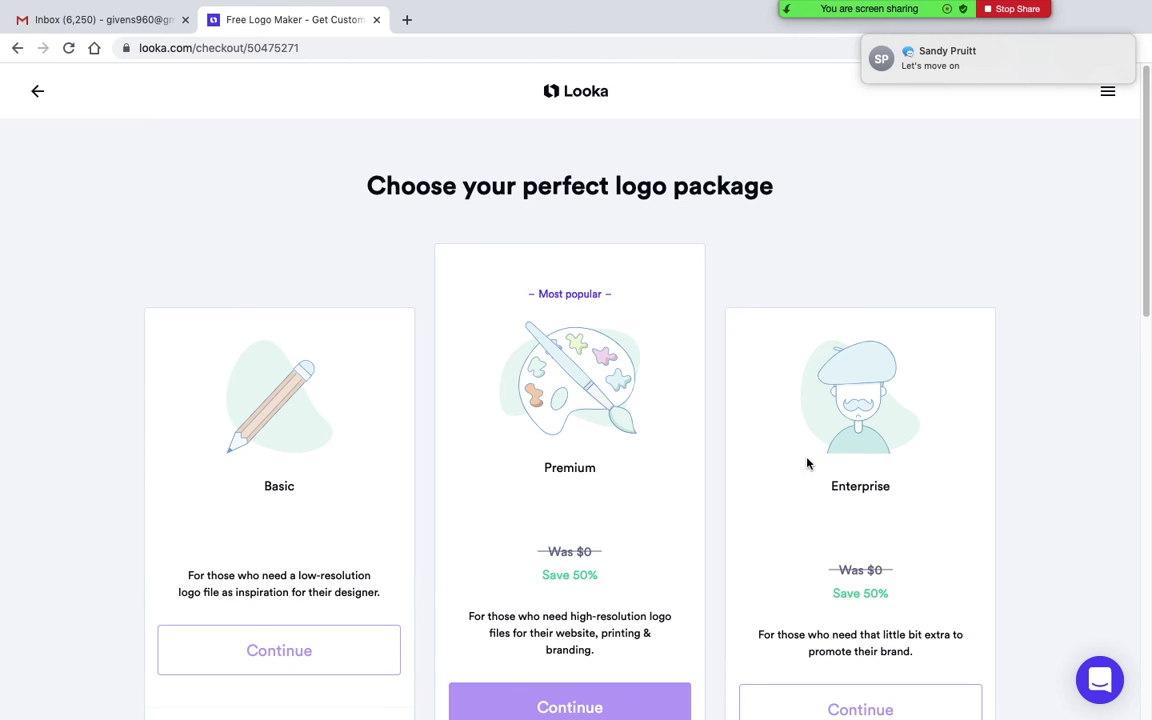
scroll(977, 428, "down", 1)
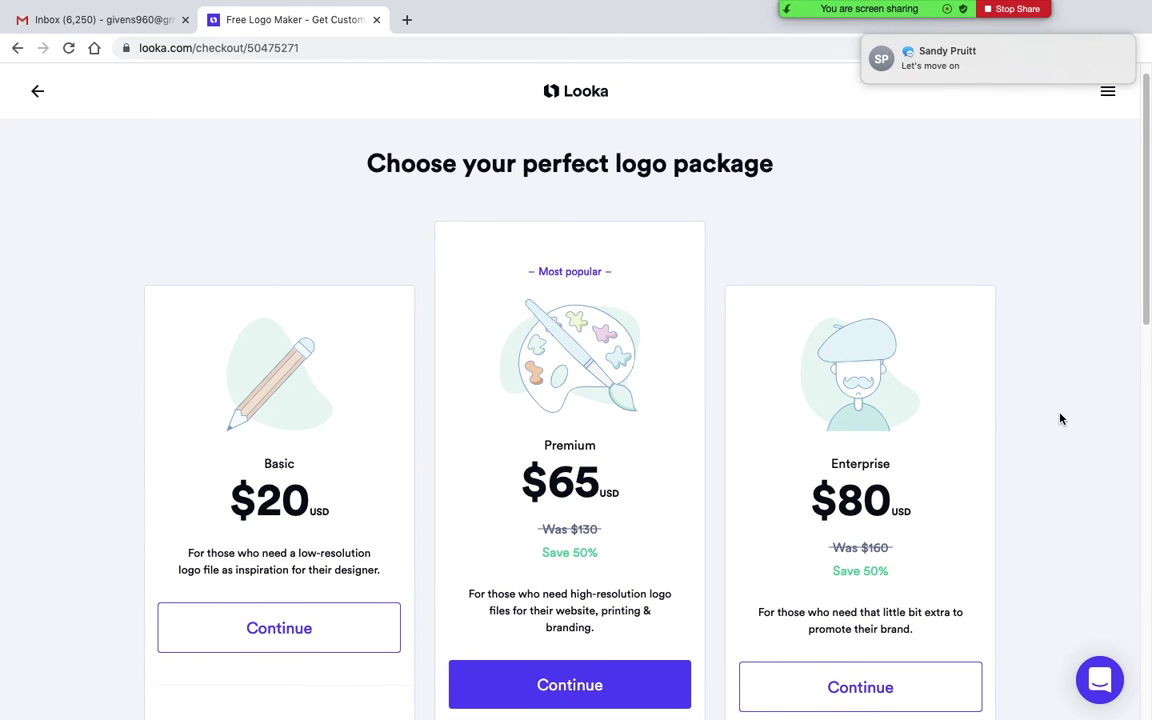
scroll(1060, 419, "down", 1)
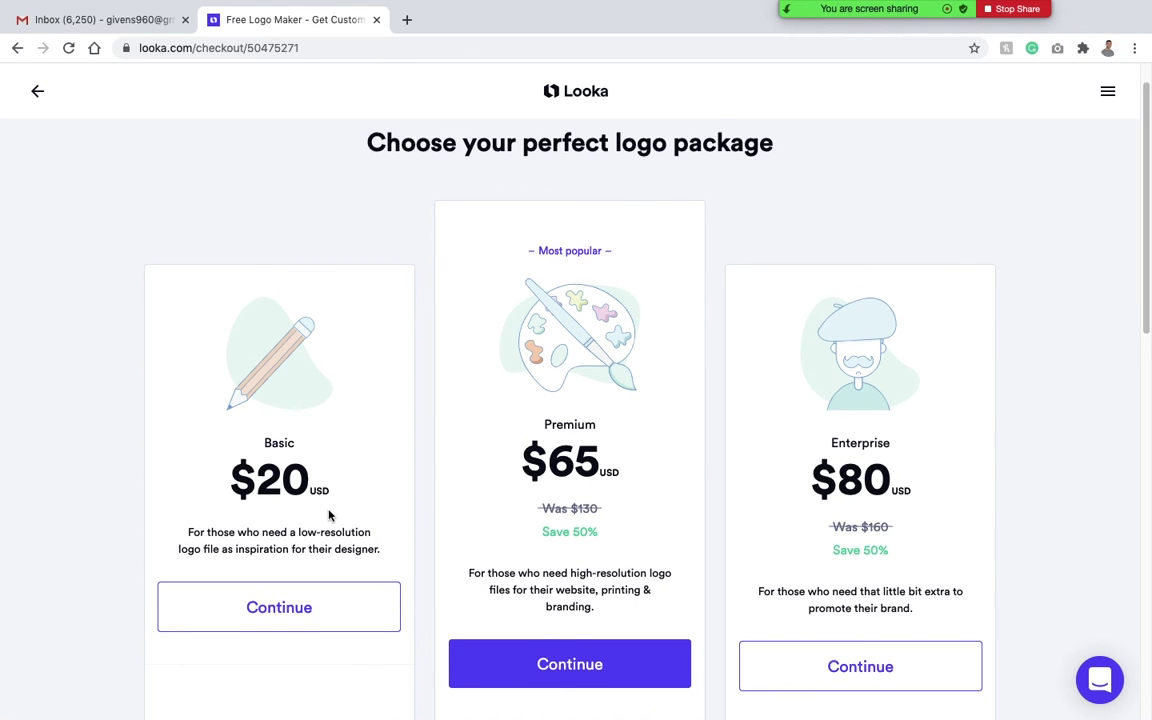
scroll(329, 515, "down", 4)
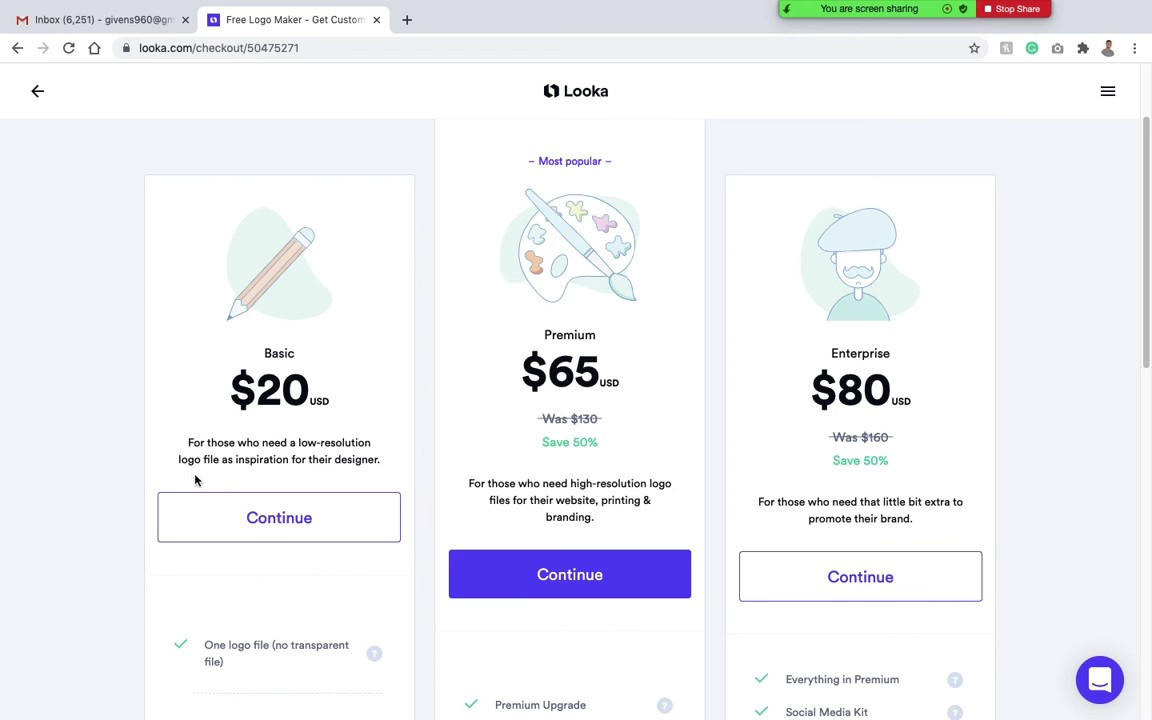
scroll(260, 481, "down", 3)
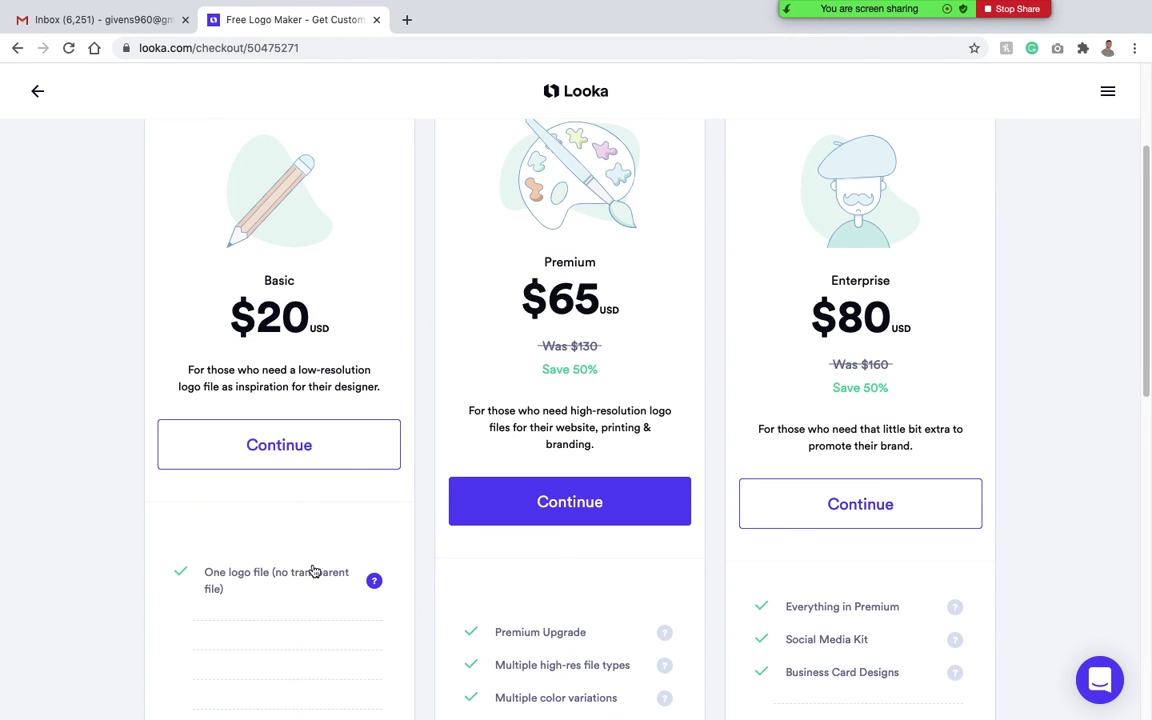
scroll(278, 560, "up", 3)
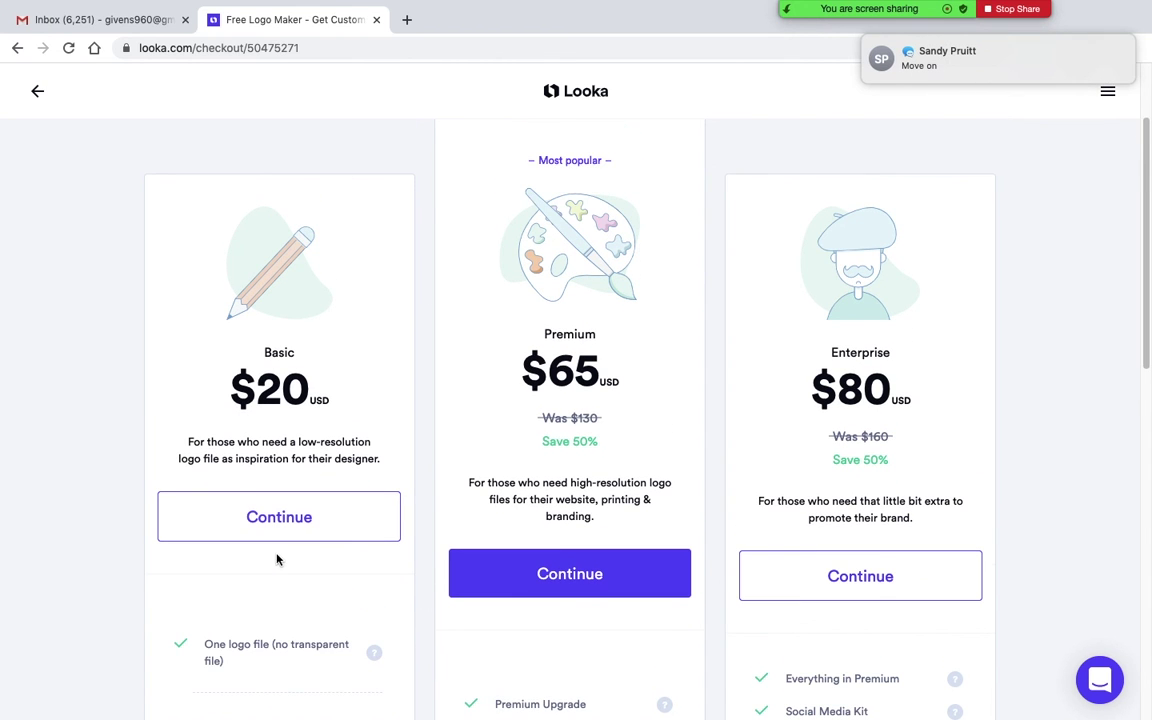
scroll(750, 591, "up", 4)
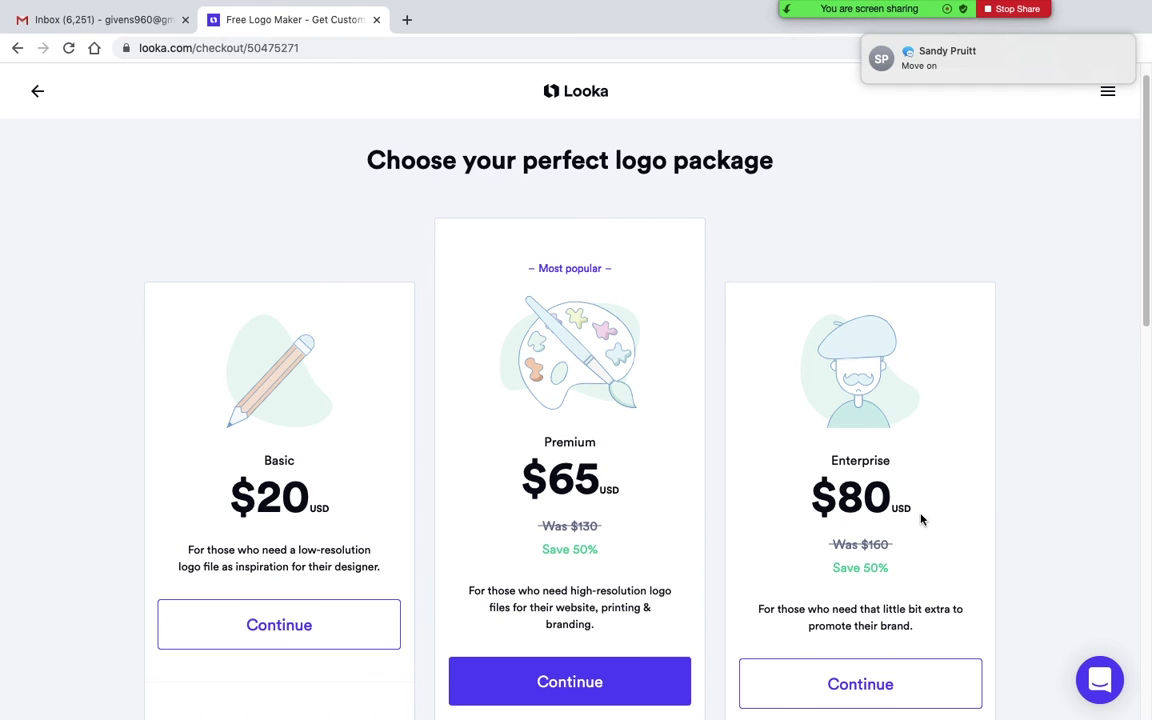
scroll(921, 518, "down", 3)
scroll(712, 491, "down", 9)
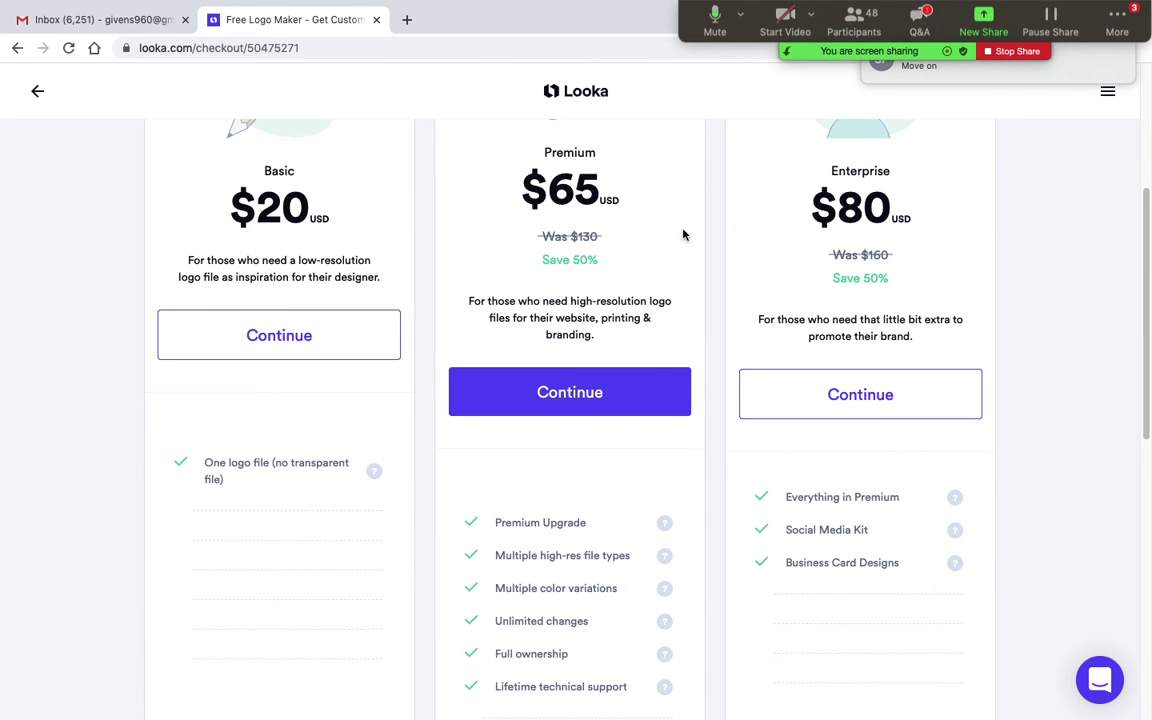
Switch to the PowerPoint slide show at the Brand Identity Design slide and share its window in the Zoom meeting.
key("ctrl+Up")
left_click(555, 319)
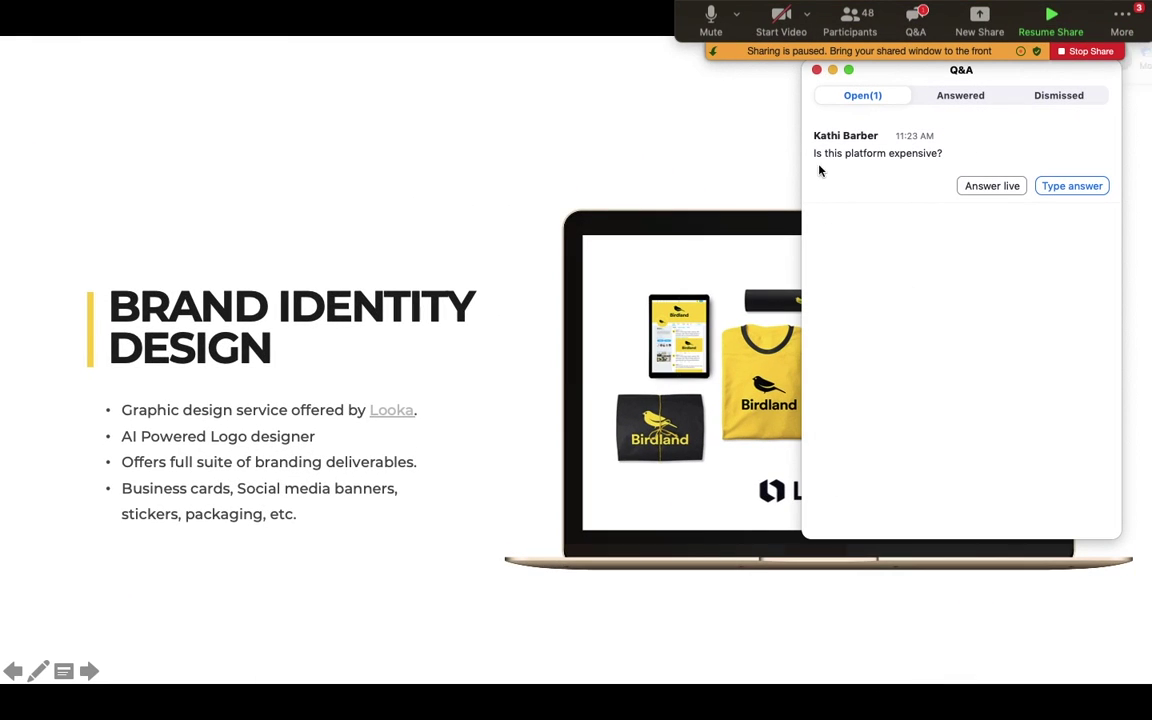
left_click(945, 52)
left_click(1050, 20)
key("ctrl+Up")
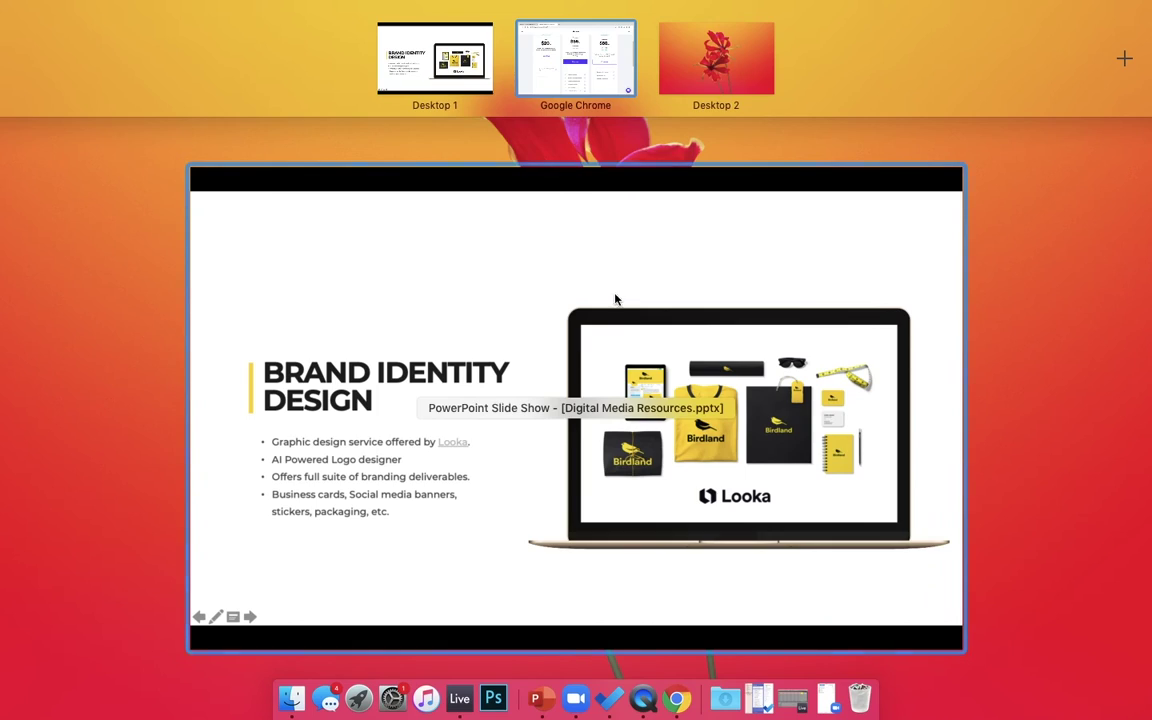
left_click(640, 253)
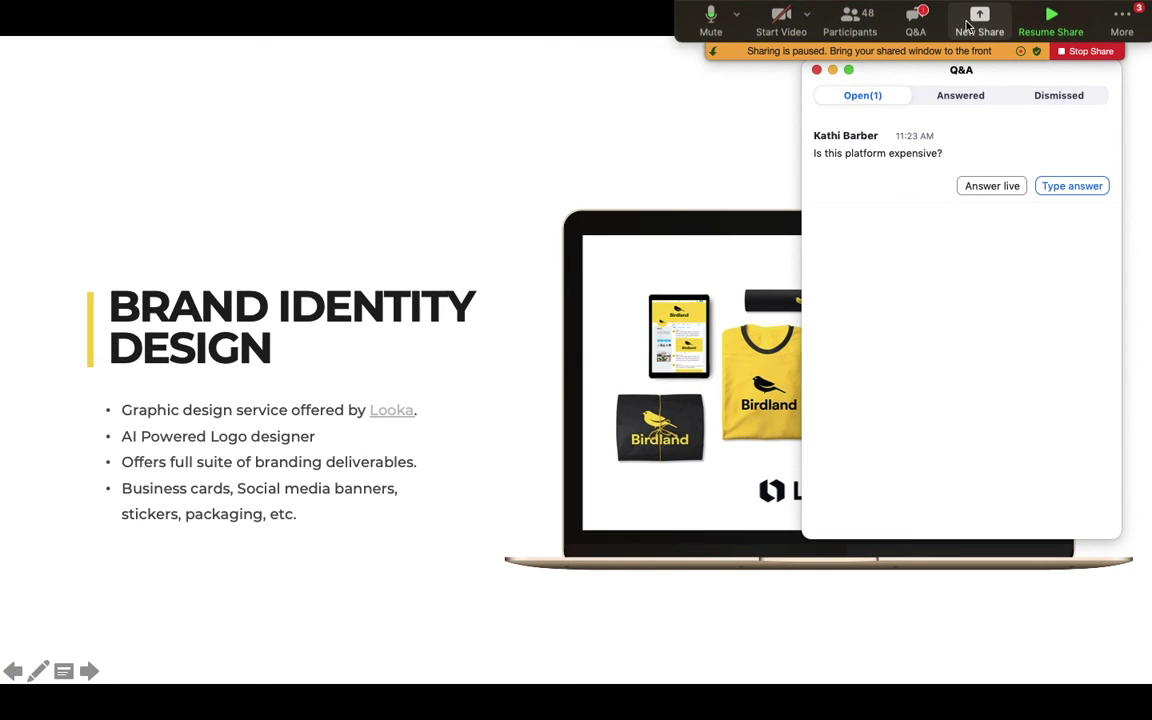
left_click(967, 27)
left_click(281, 205)
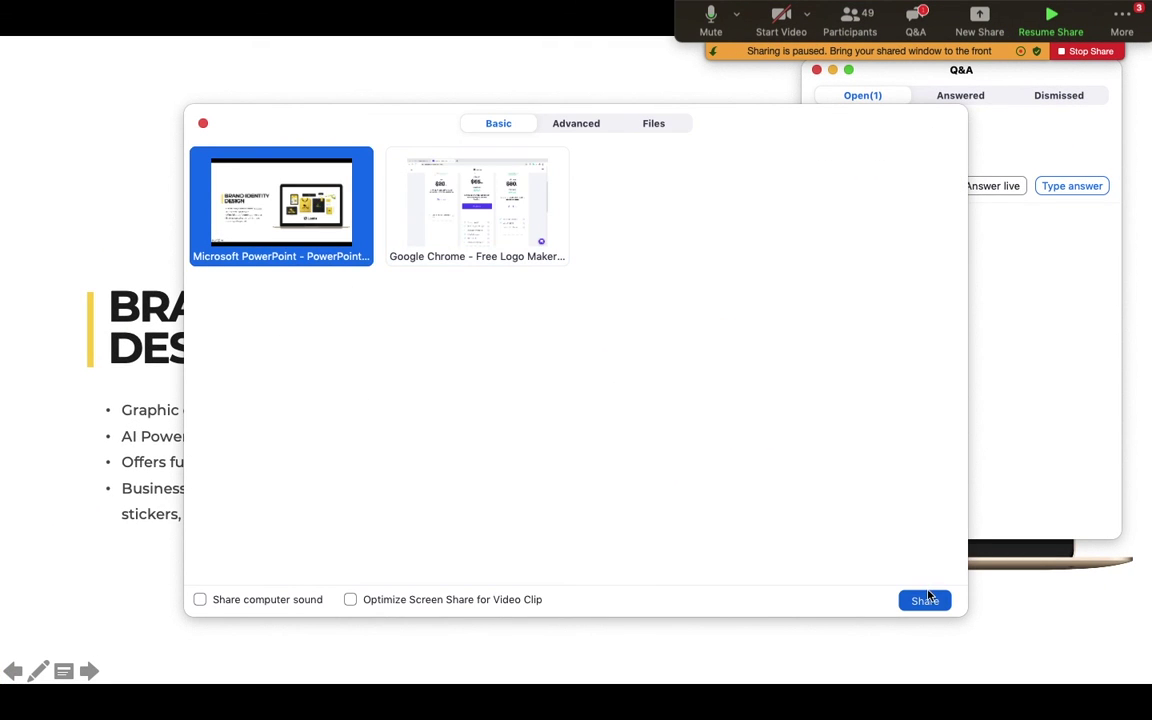
left_click(925, 601)
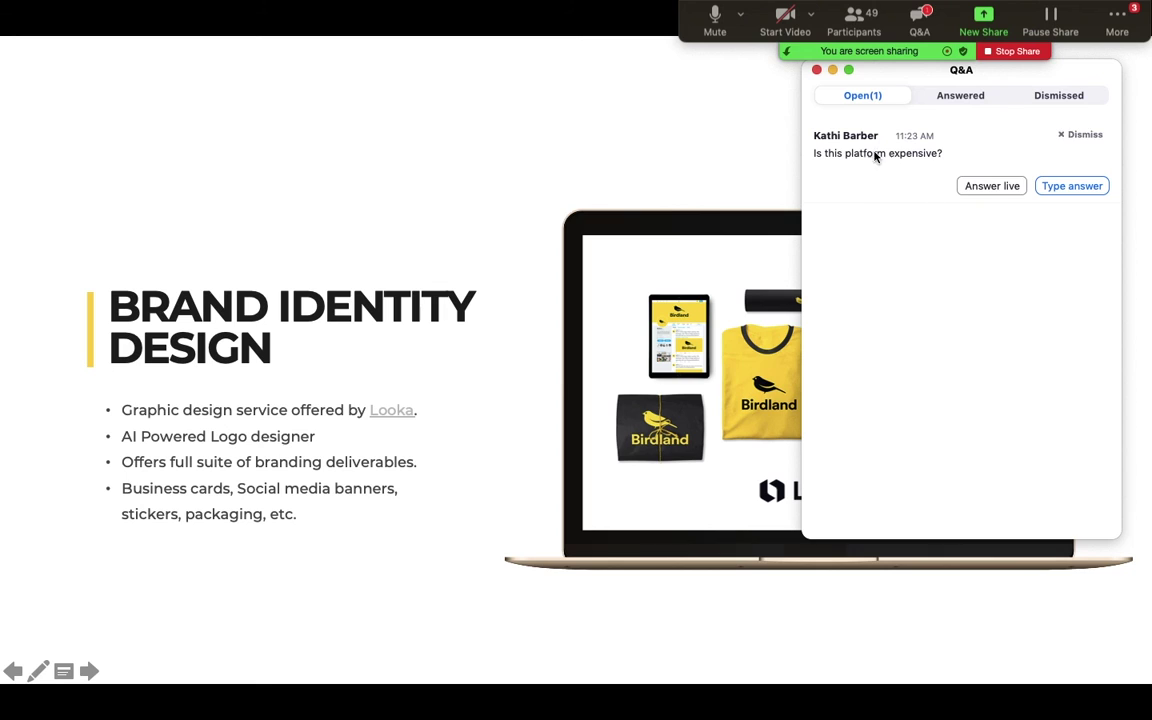
Advance the presentation to the slide "Does your business sell products online?" and check the audience's Q&A questions.
left_click(818, 70)
left_click(1126, 166)
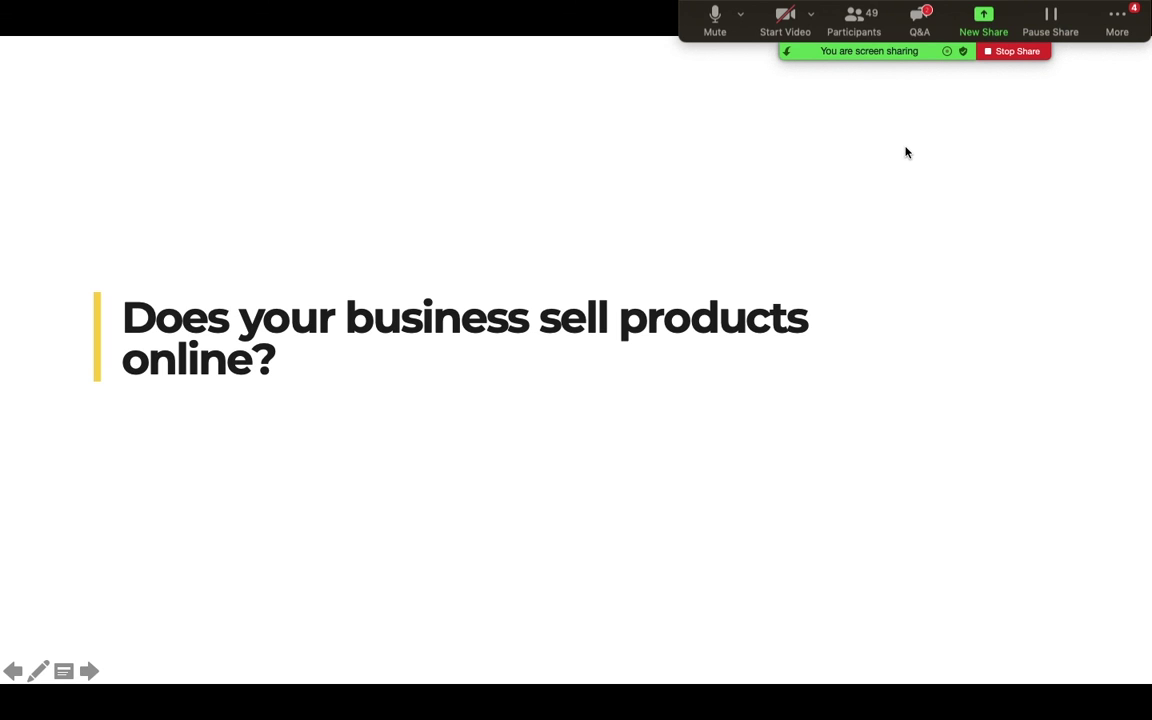
left_click(920, 25)
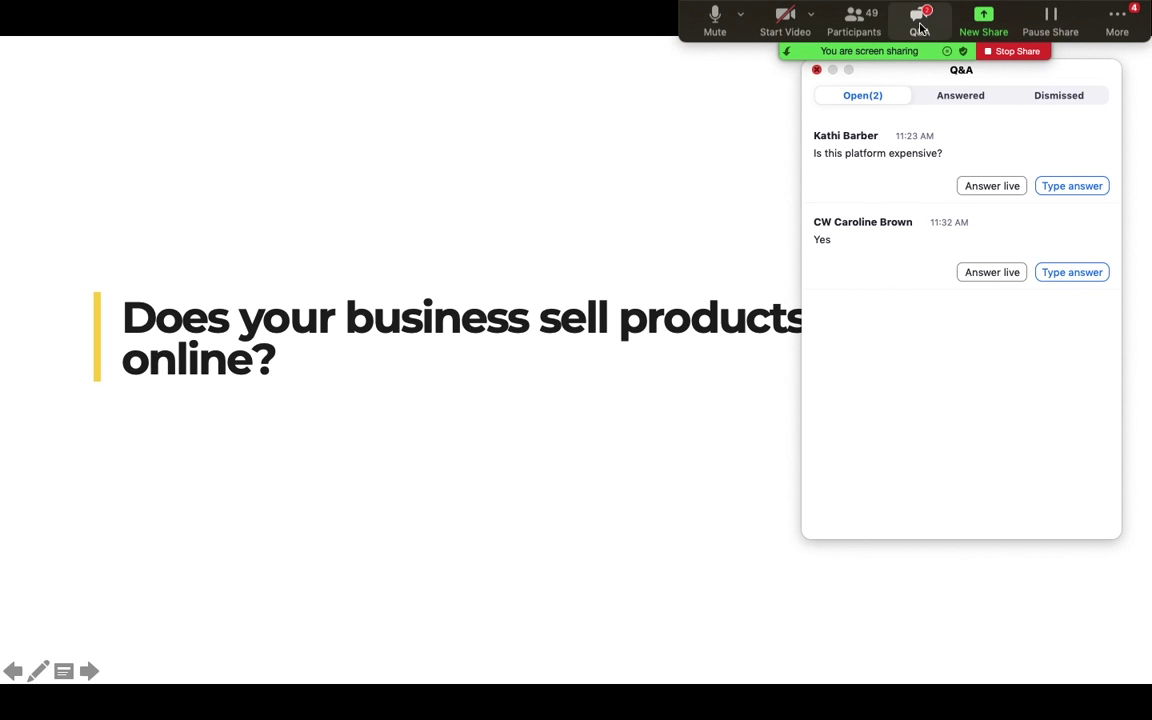
left_click(817, 70)
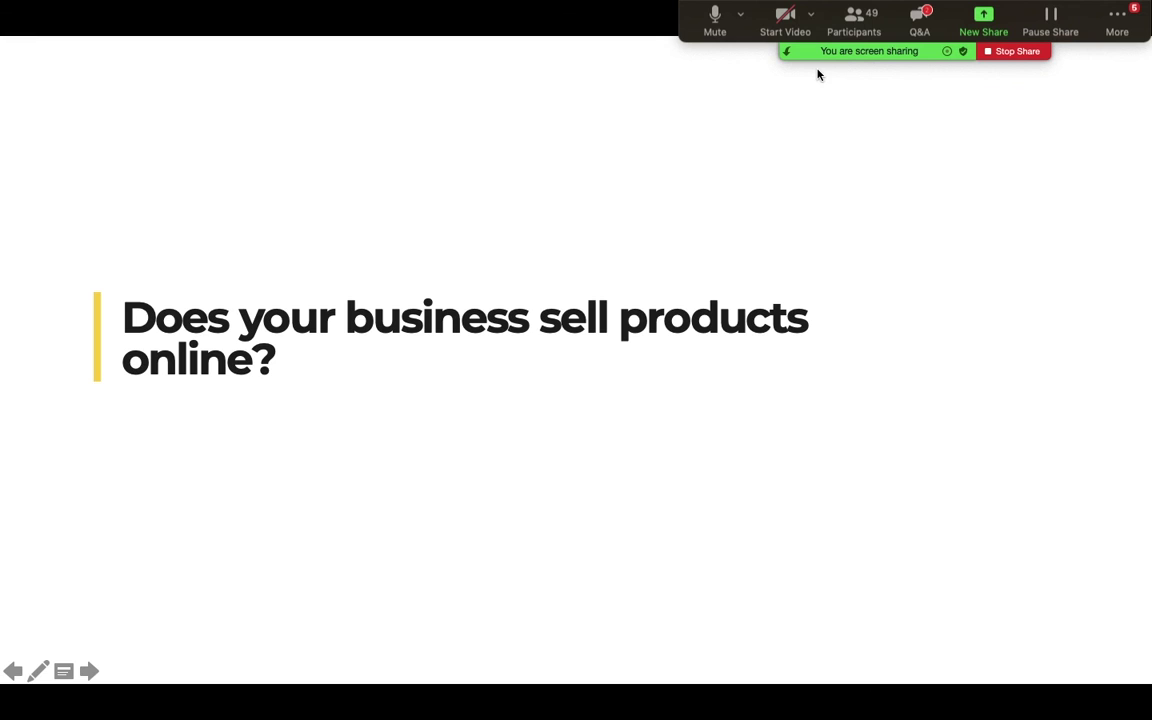
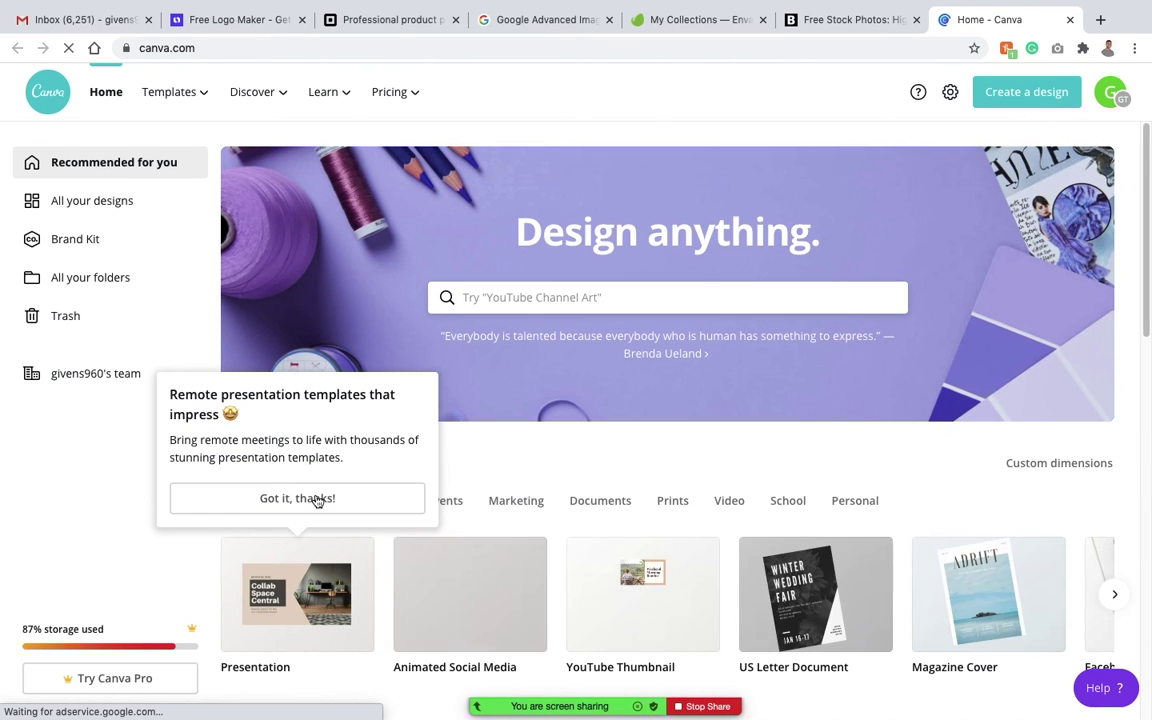
Dismiss the presentation templates tip on Canva's home page and look through the recommended design types and recent designs.
left_click(305, 497)
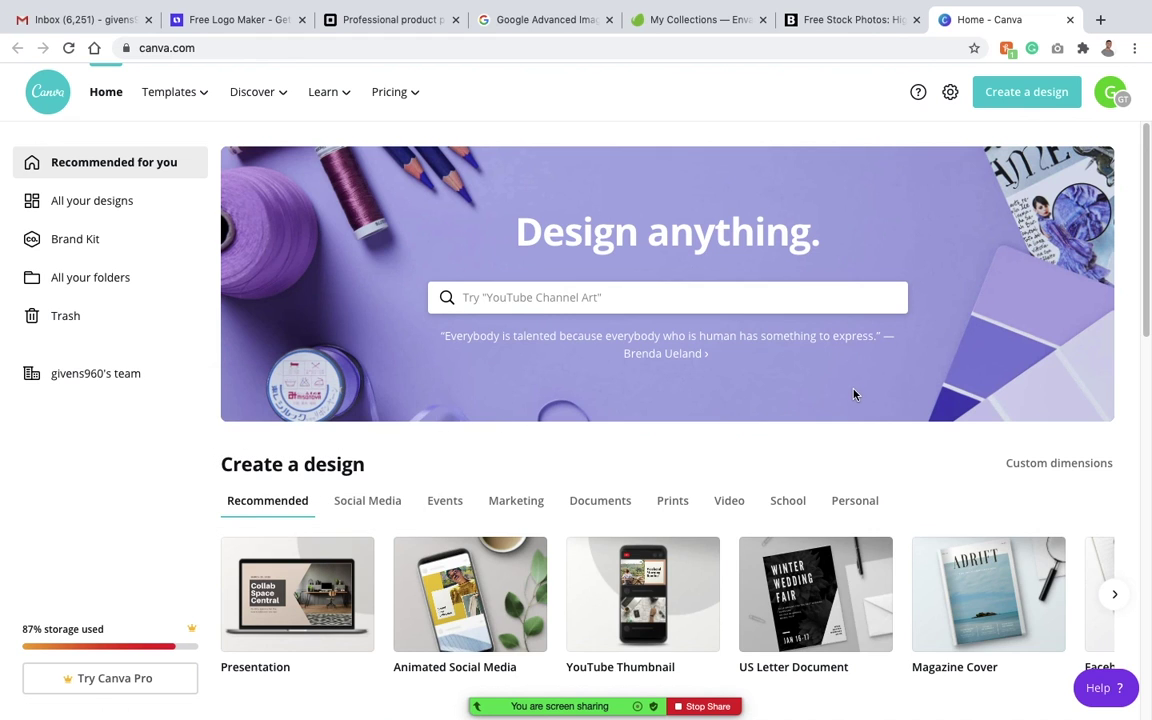
scroll(845, 394, "down", 1)
scroll(826, 387, "down", 3)
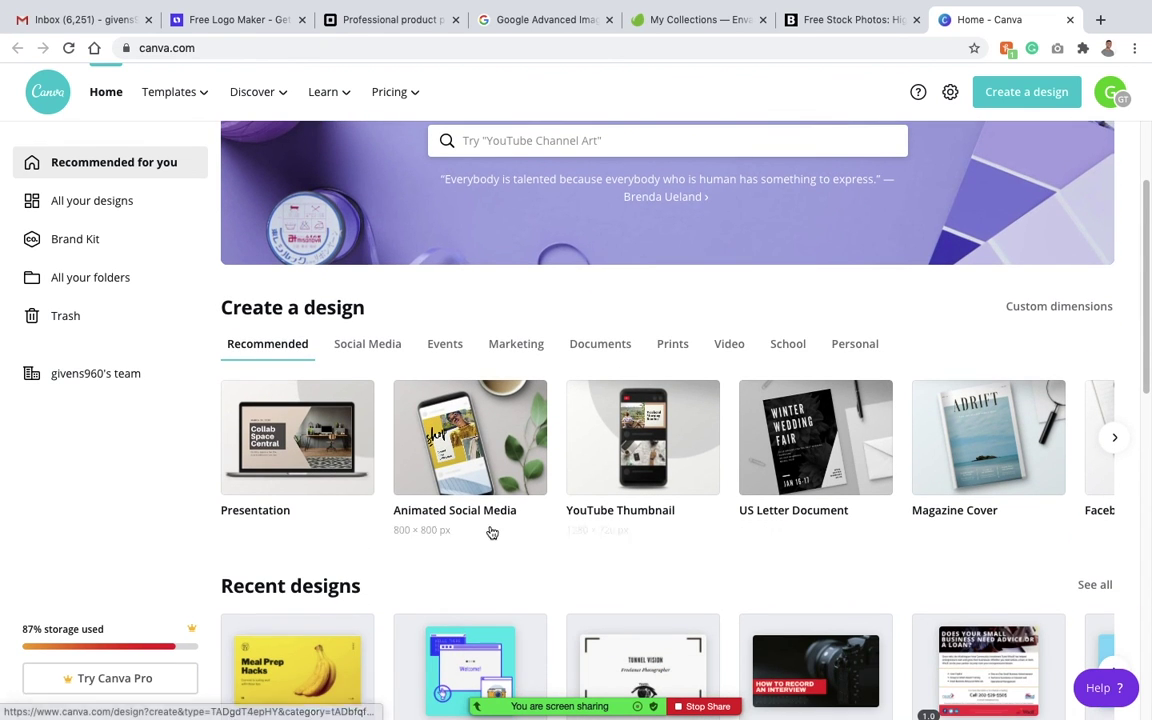
scroll(491, 532, "down", 2)
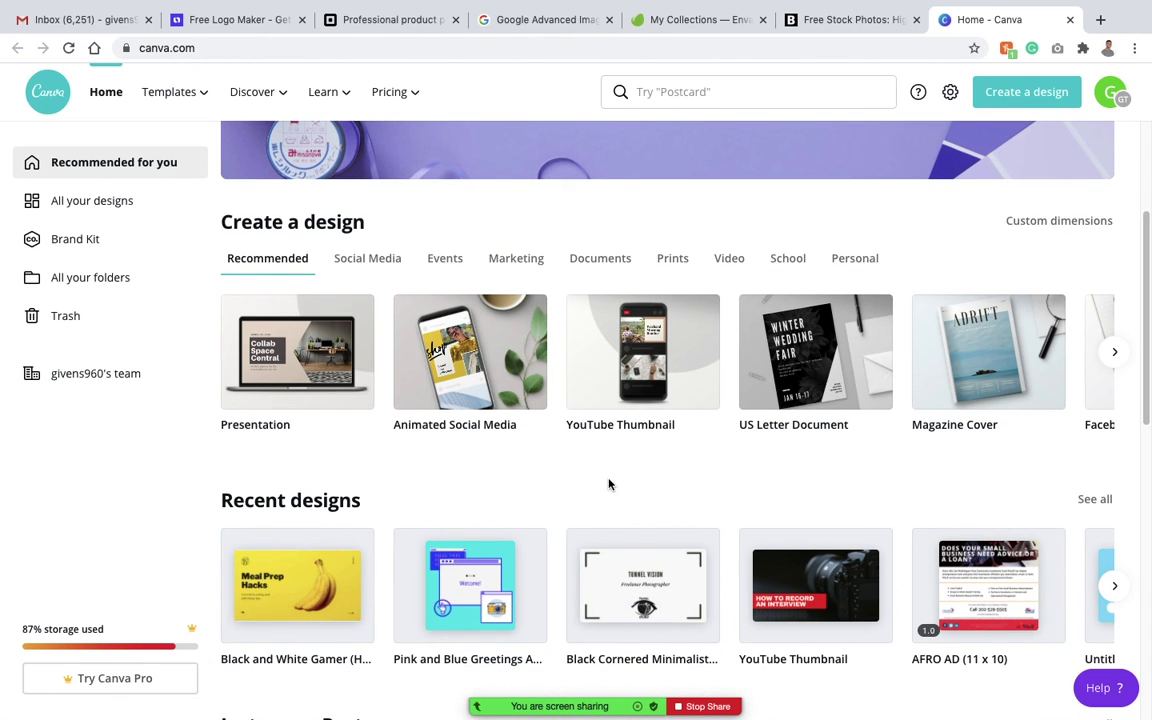
scroll(553, 481, "down", 1)
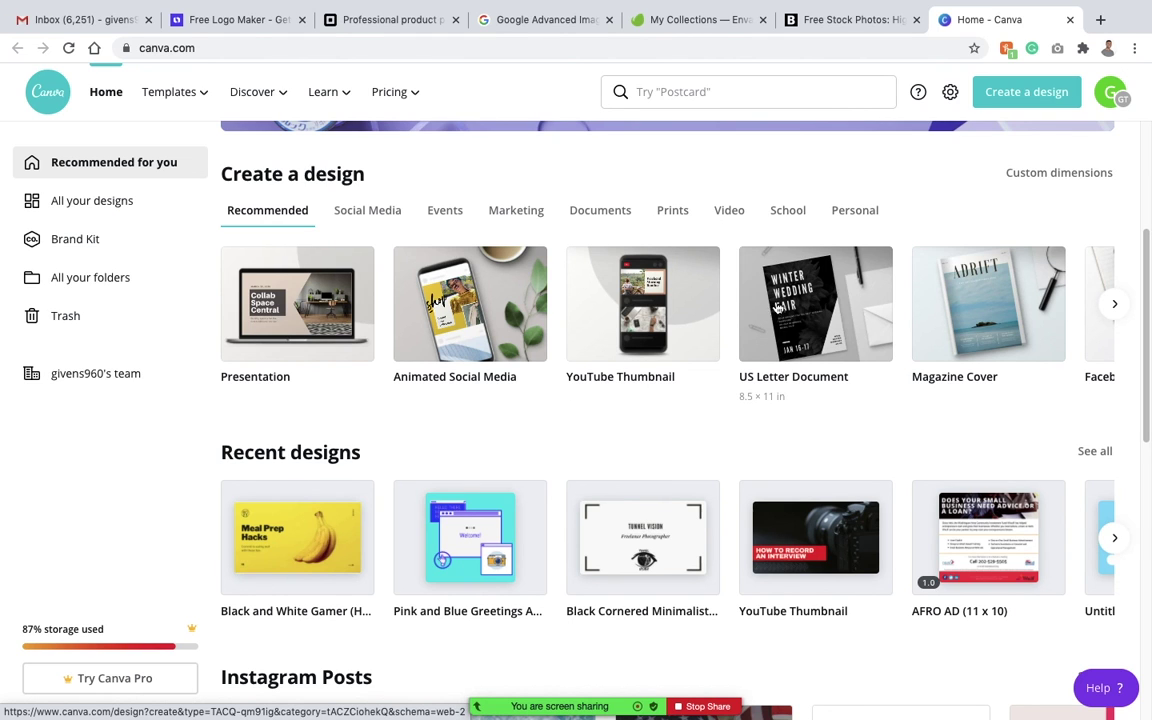
left_click(1114, 304)
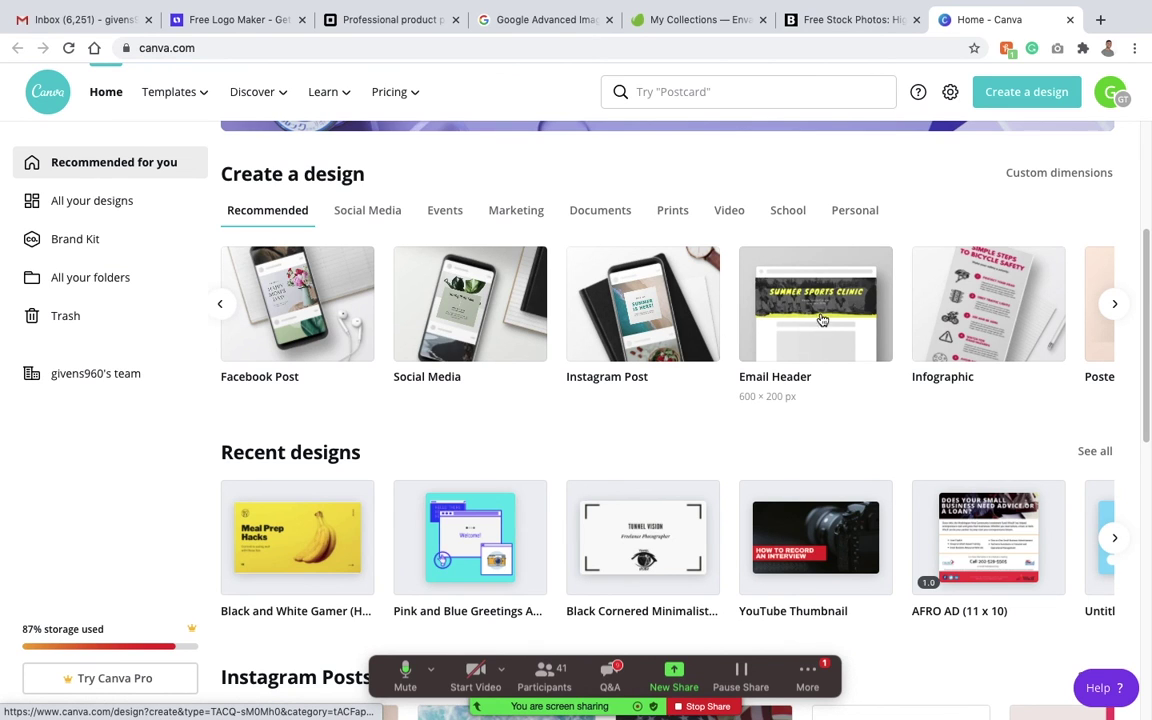
left_click(1116, 305)
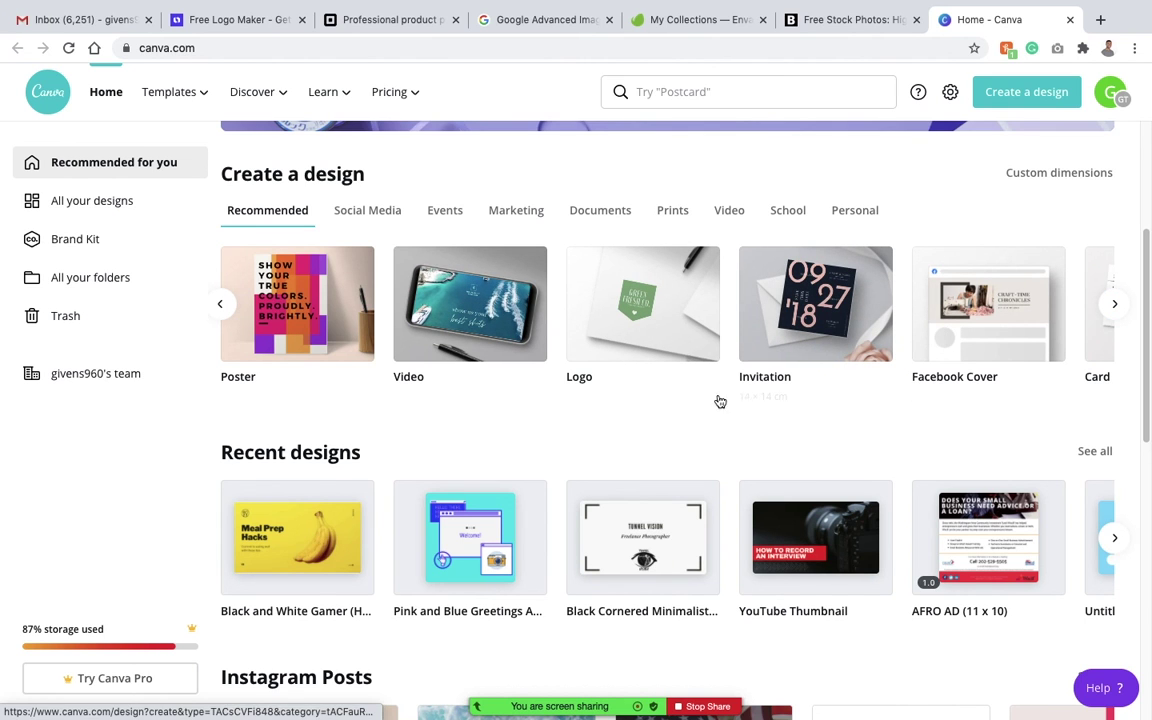
scroll(590, 480, "down", 3)
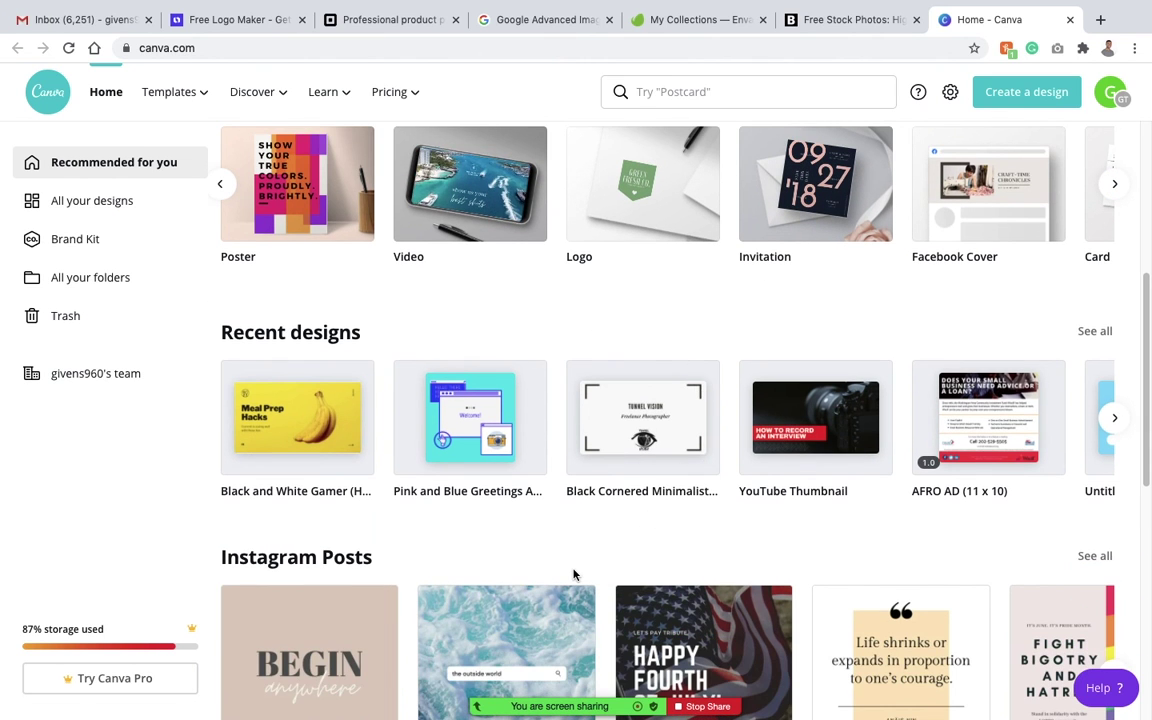
Start a new Facebook Cover design from the recommended design types.
scroll(573, 575, "up", 10)
scroll(573, 558, "down", 3)
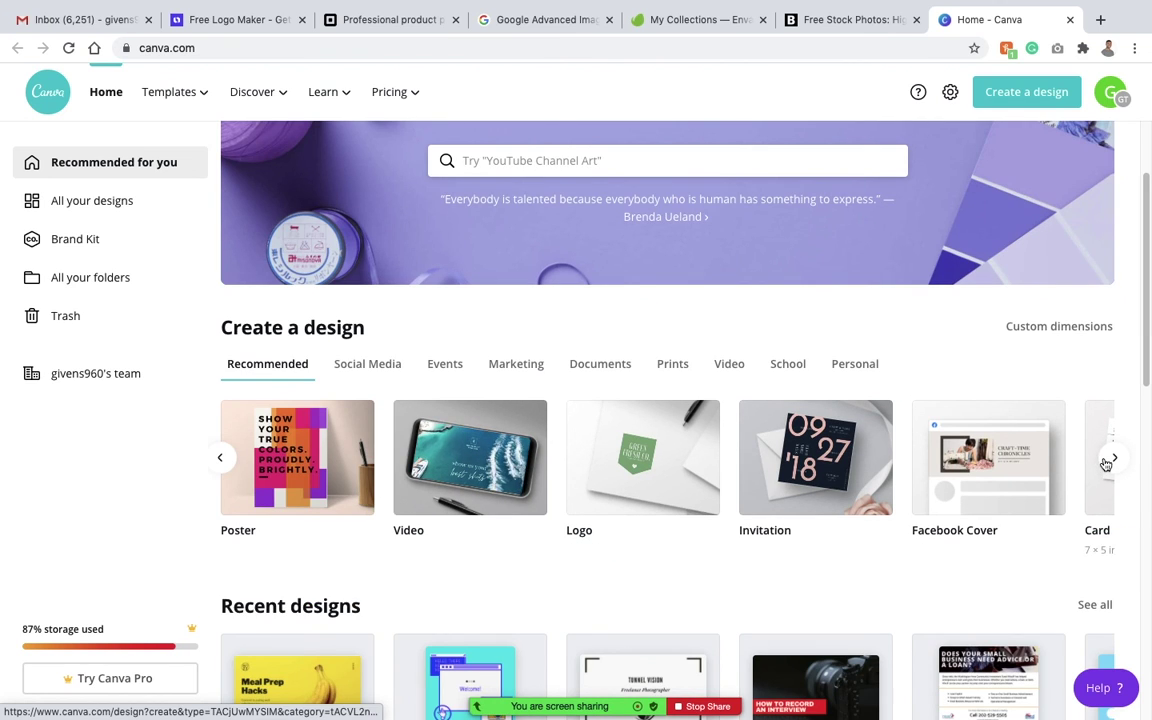
left_click(1004, 463)
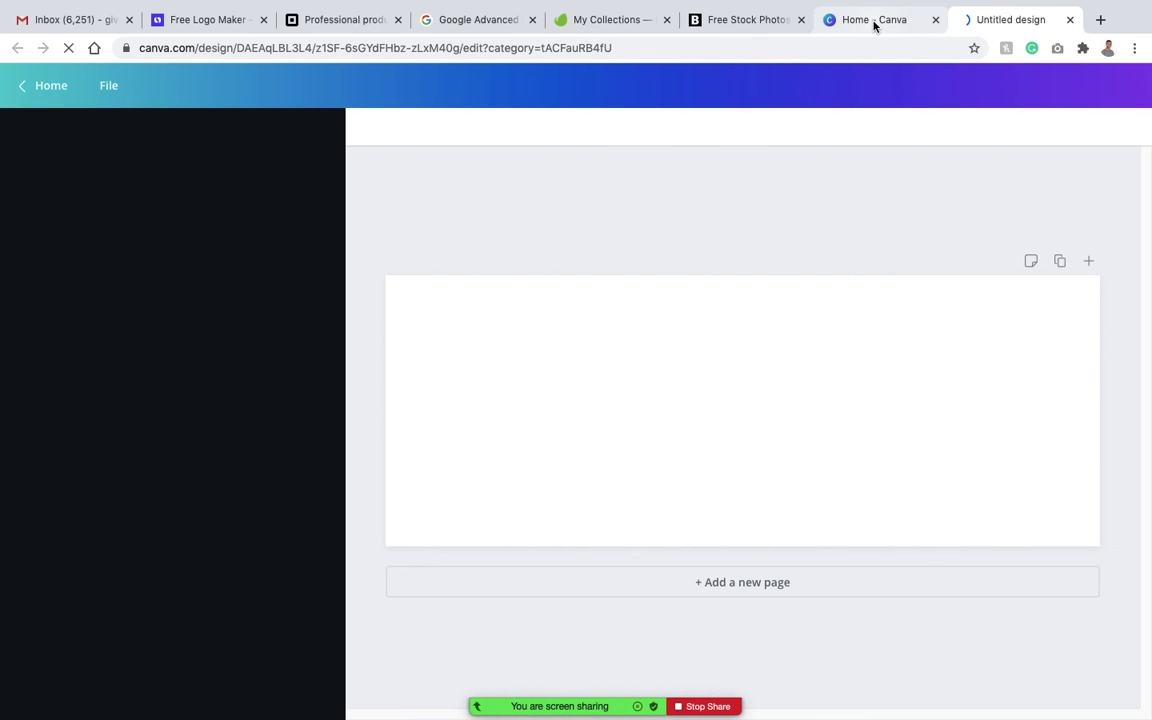
Review the logo, color and font sections of Canva's Brand Kit, and return to the recommended designs on the home page.
left_click(873, 20)
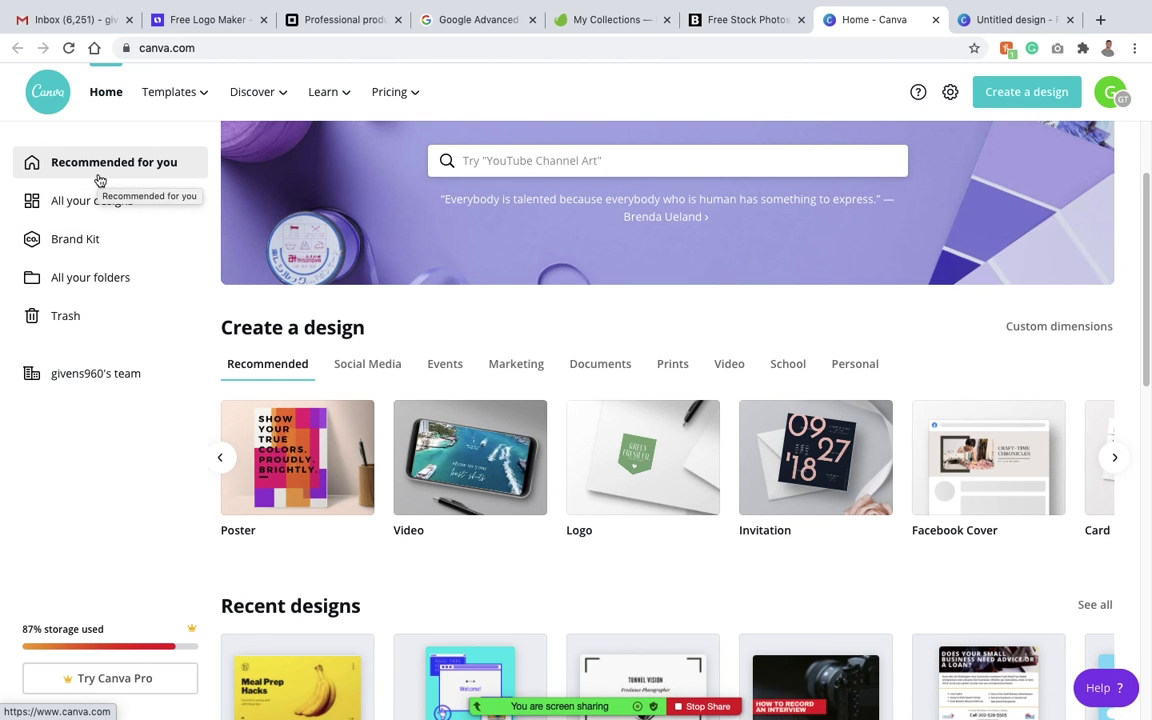
left_click(63, 241)
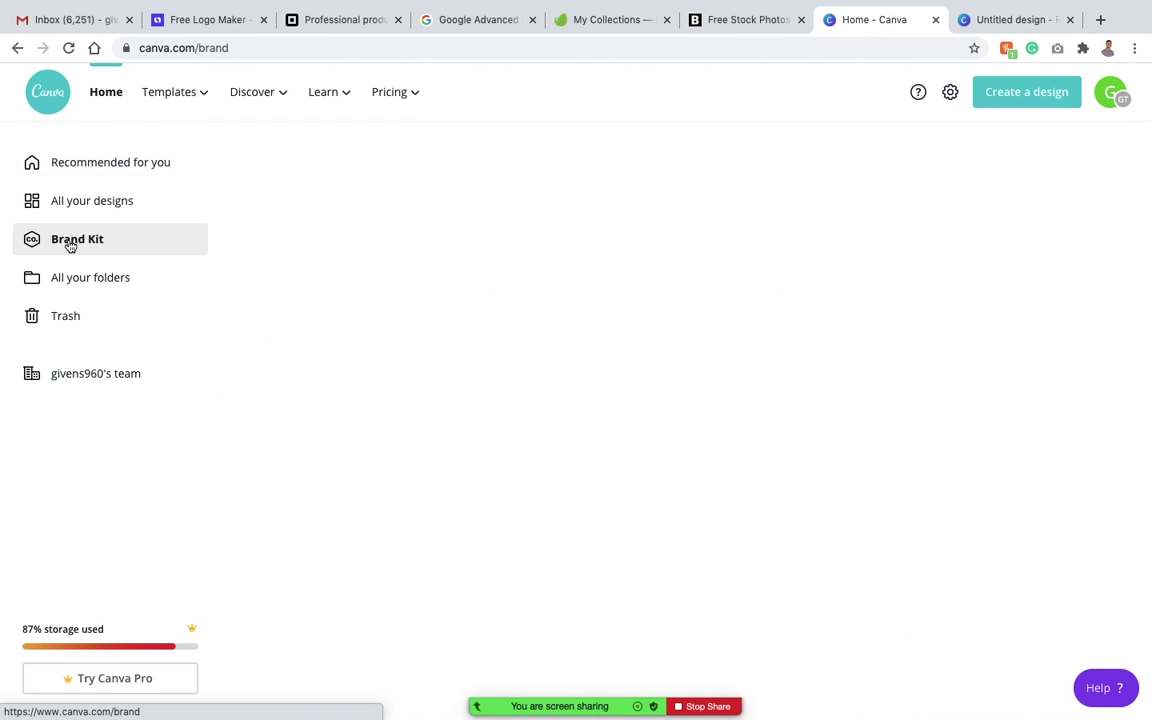
scroll(729, 427, "down", 1)
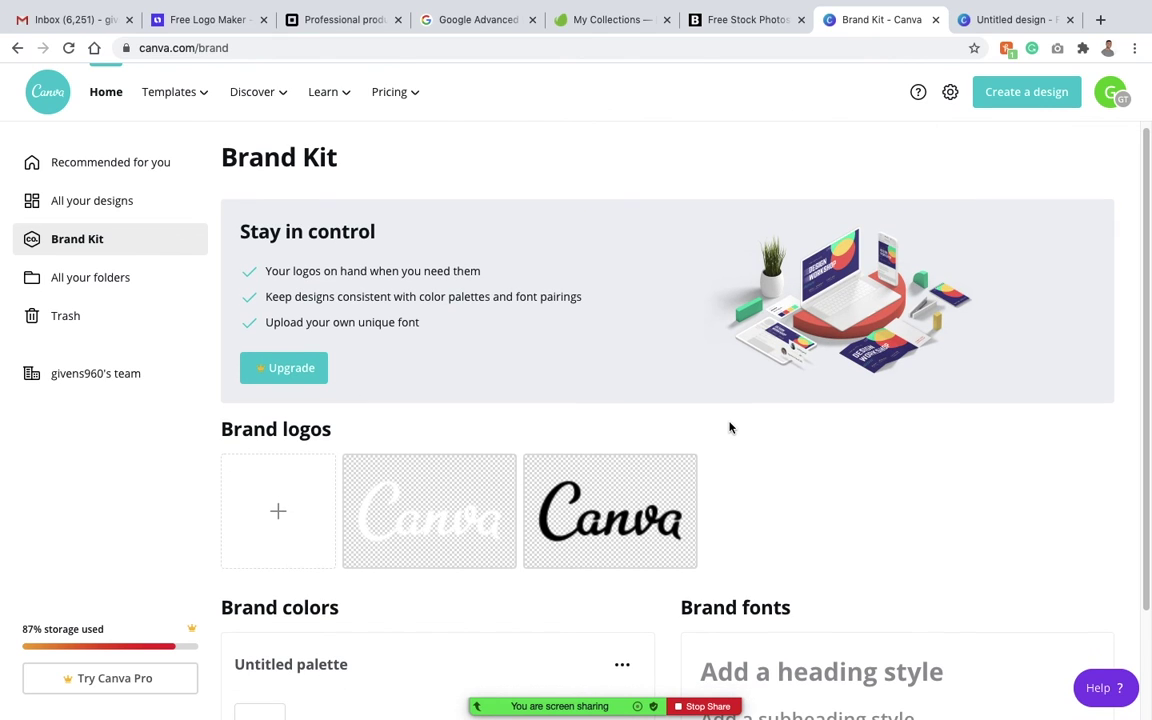
scroll(729, 427, "down", 1)
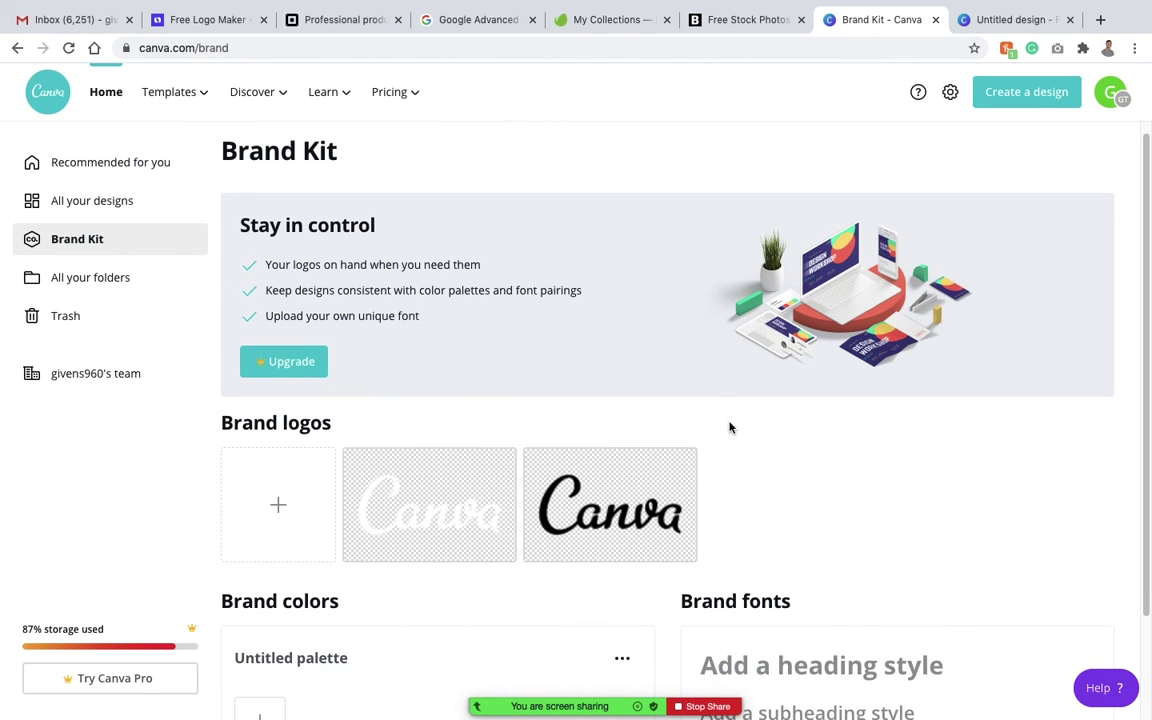
scroll(729, 427, "down", 5)
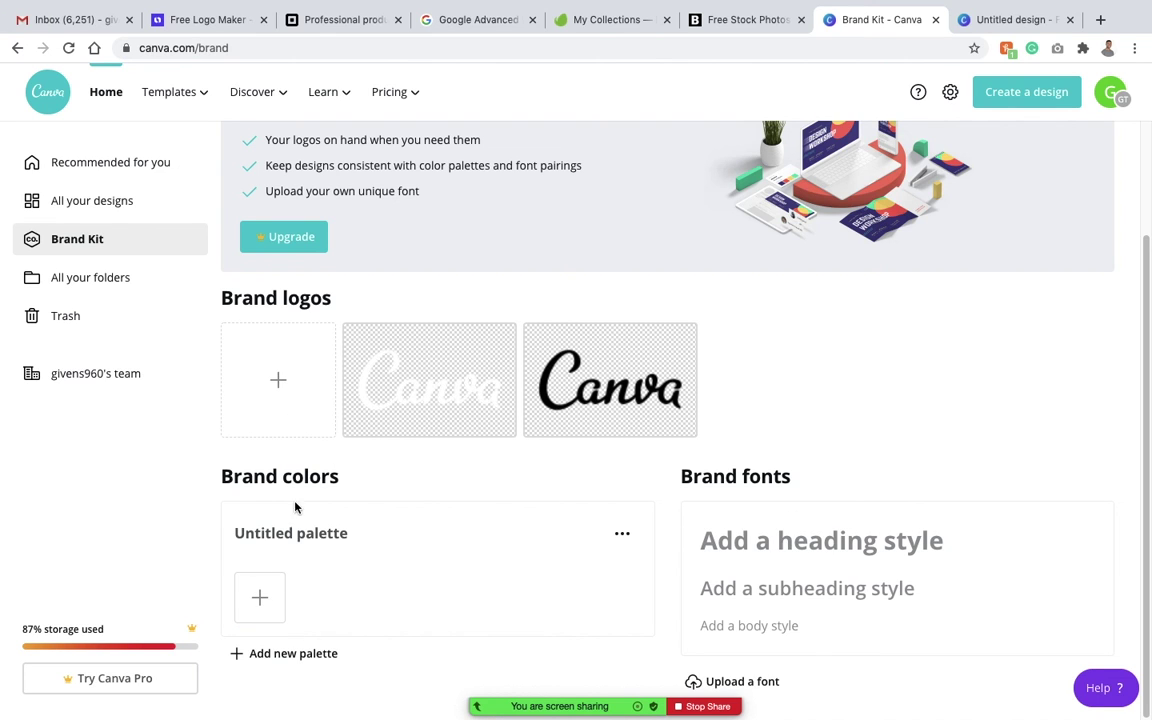
scroll(688, 456, "up", 2)
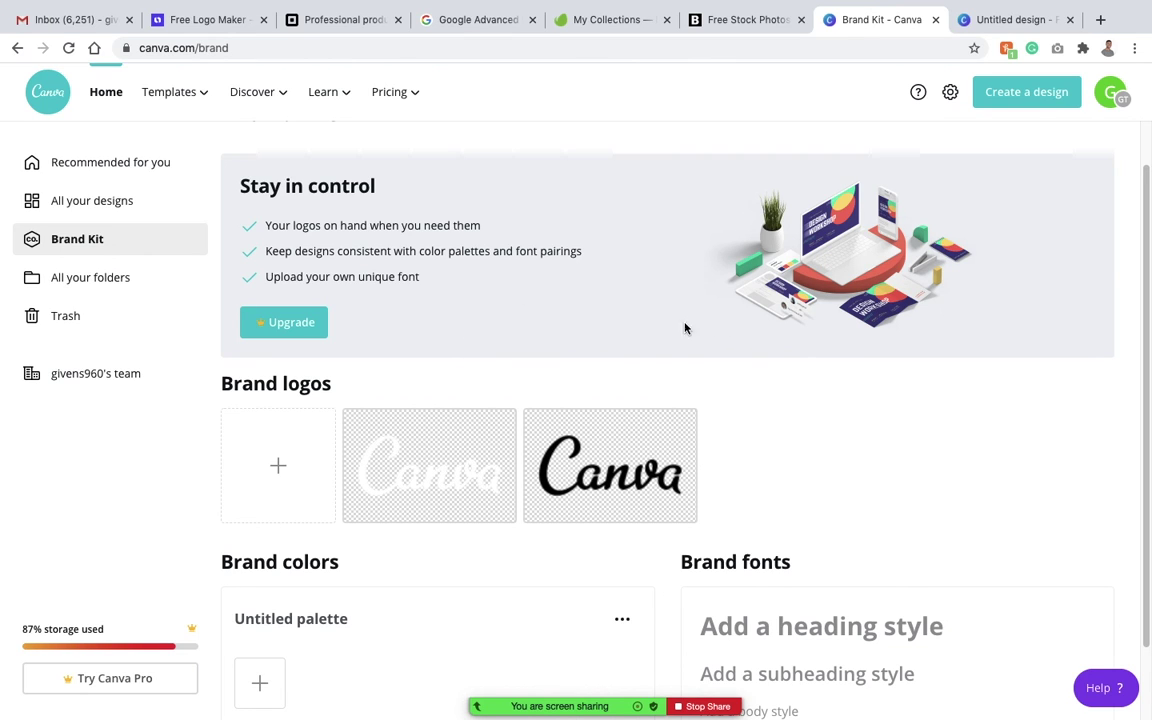
left_click(121, 163)
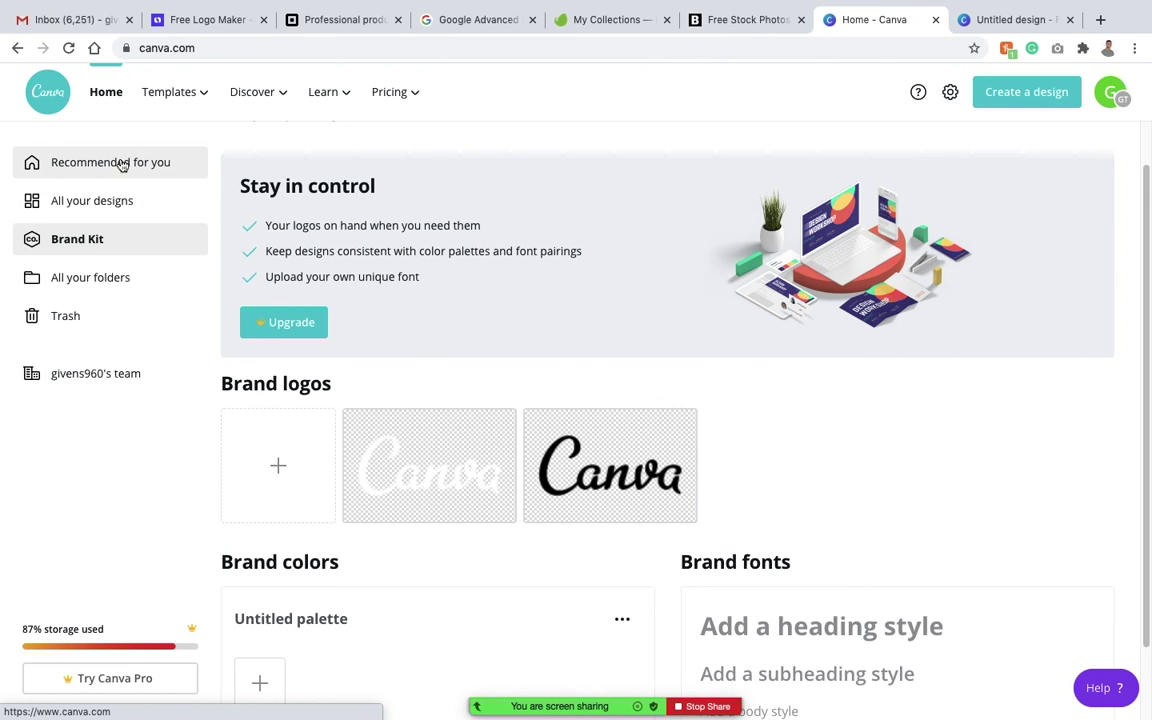
scroll(740, 480, "down", 1)
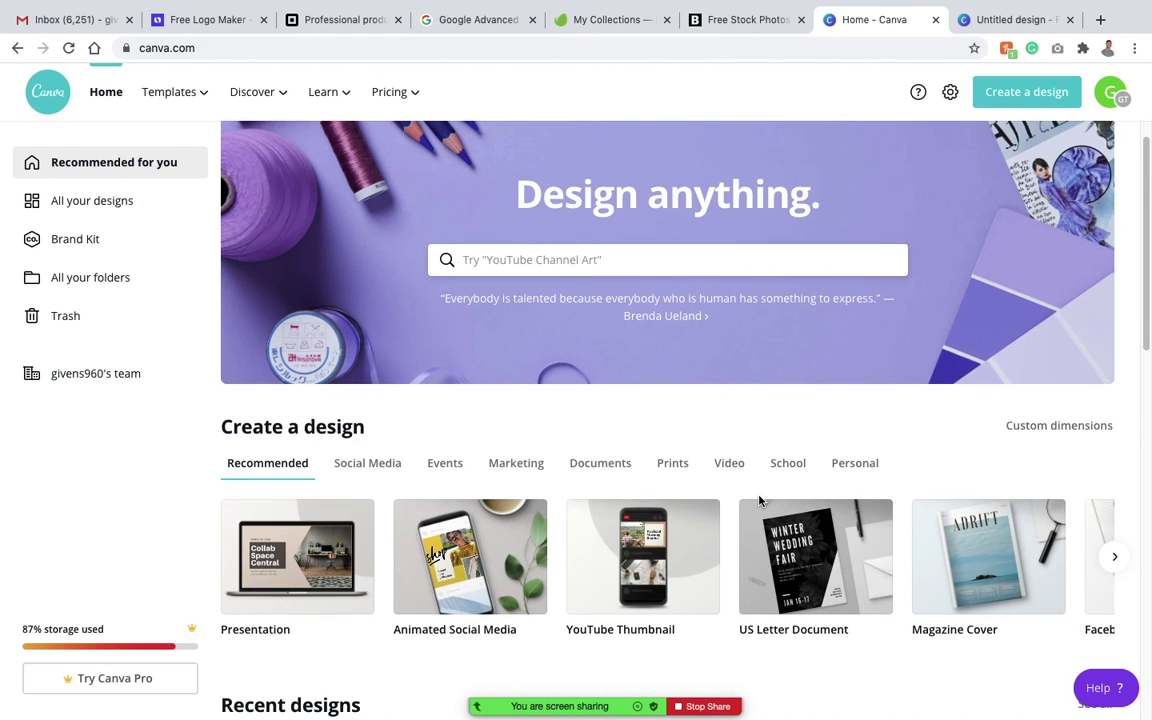
In the untitled Facebook Cover design, view the file options and the Resize feature's Pro trial offer, and dismiss the offer.
left_click(1021, 23)
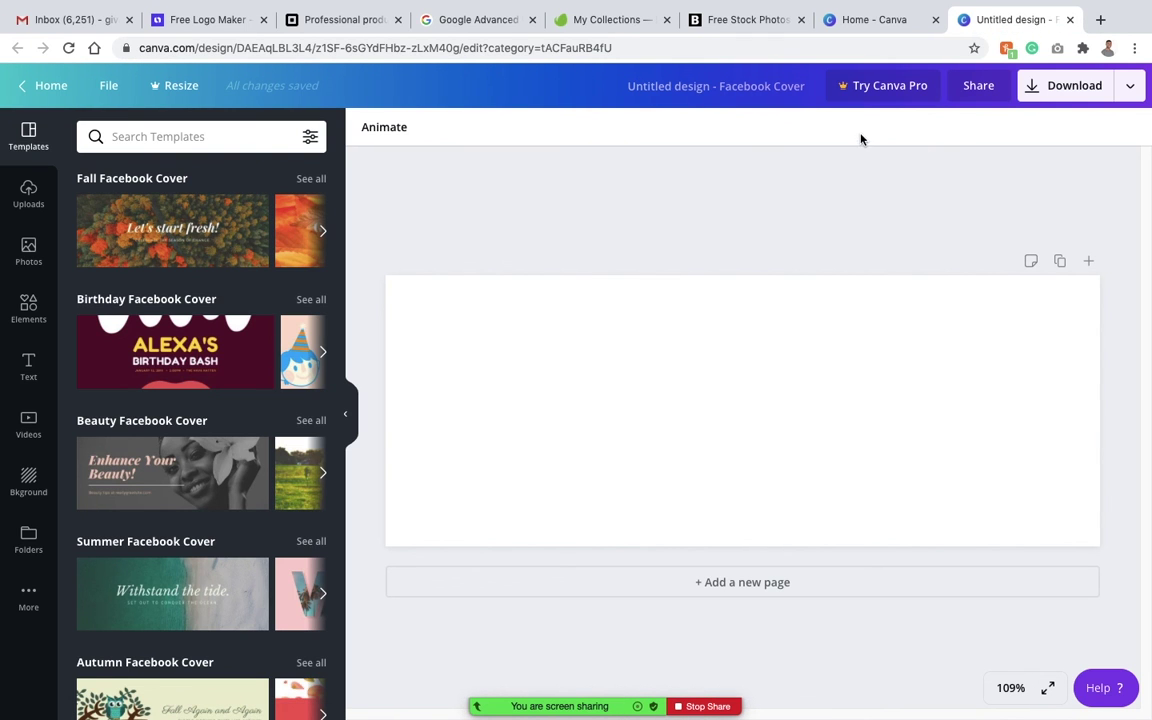
left_click(107, 90)
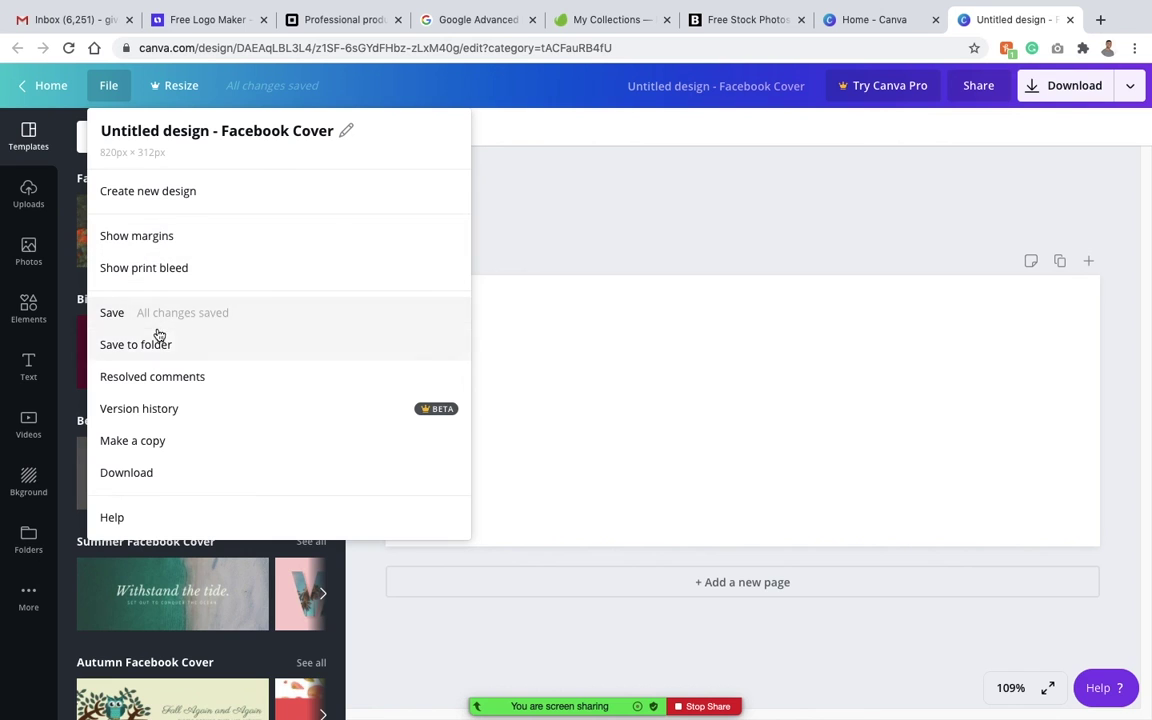
left_click(180, 87)
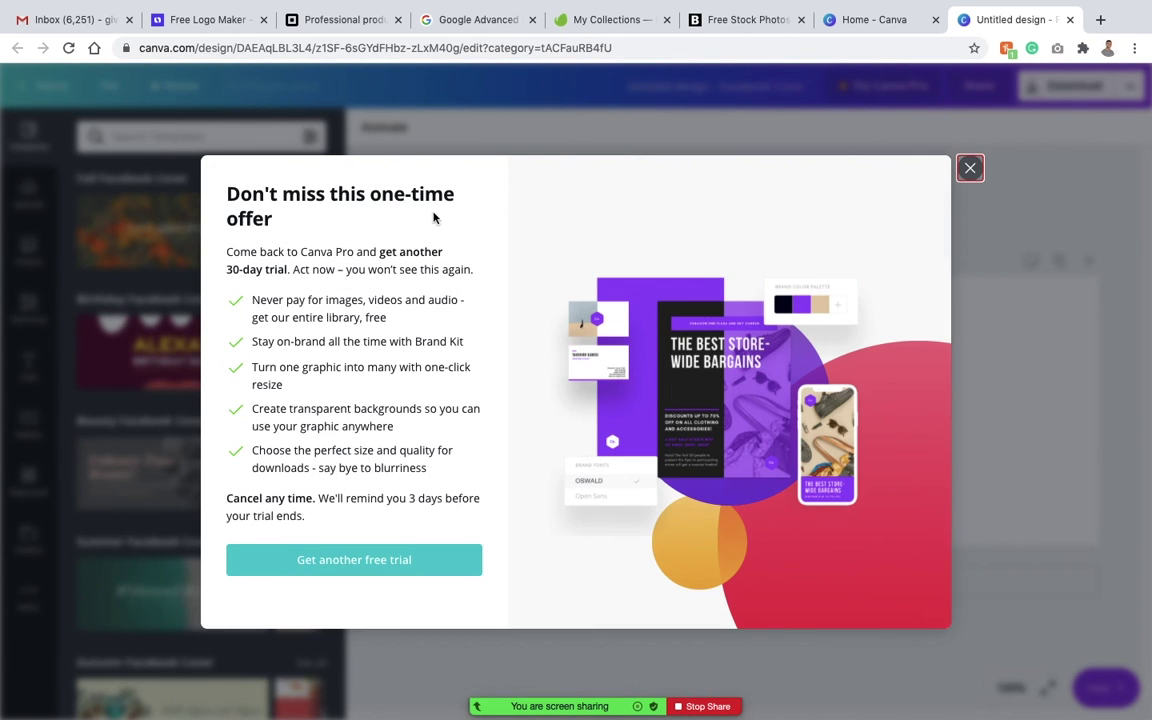
left_click(969, 170)
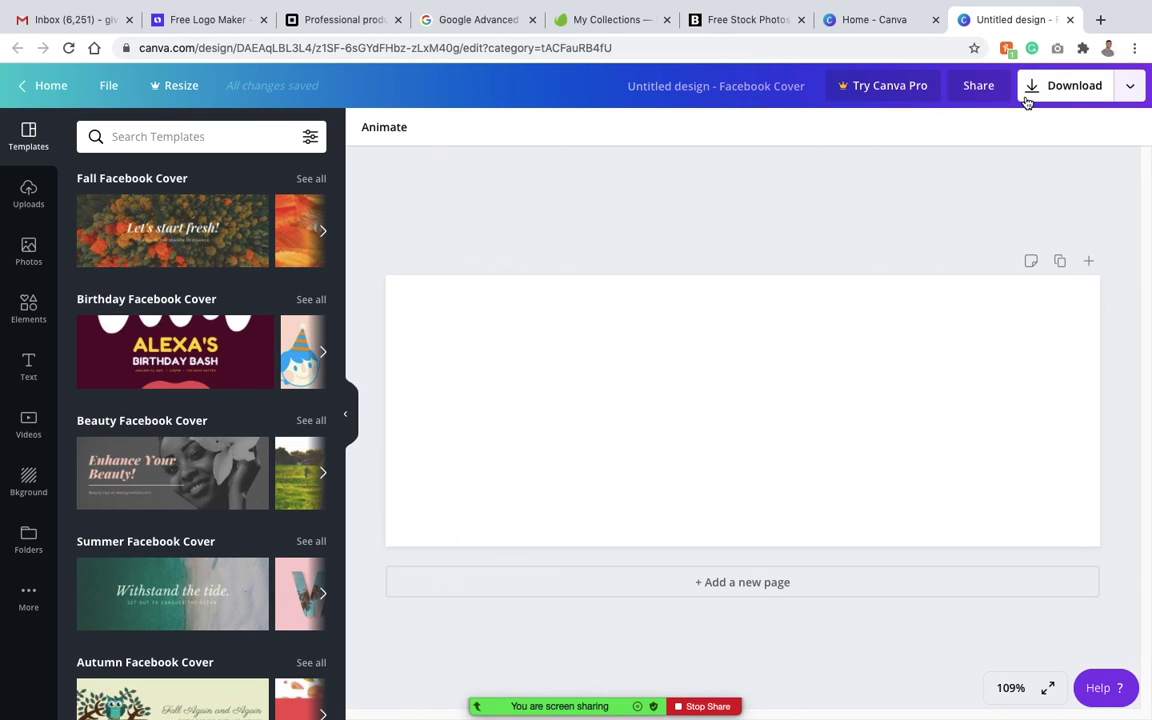
Browse the Facebook Cover templates and apply the "HORIZONS" mountain template from the Winter category to the blank page.
mouse_move(152, 244)
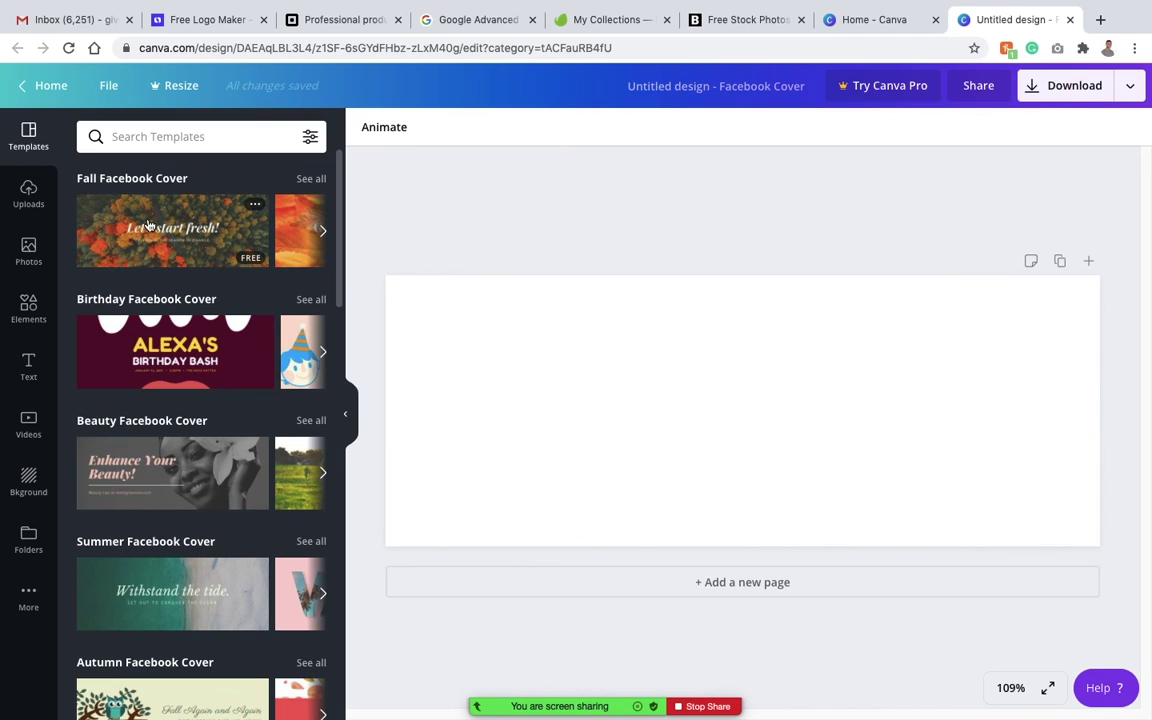
scroll(160, 385, "down", 2)
scroll(163, 399, "down", 1)
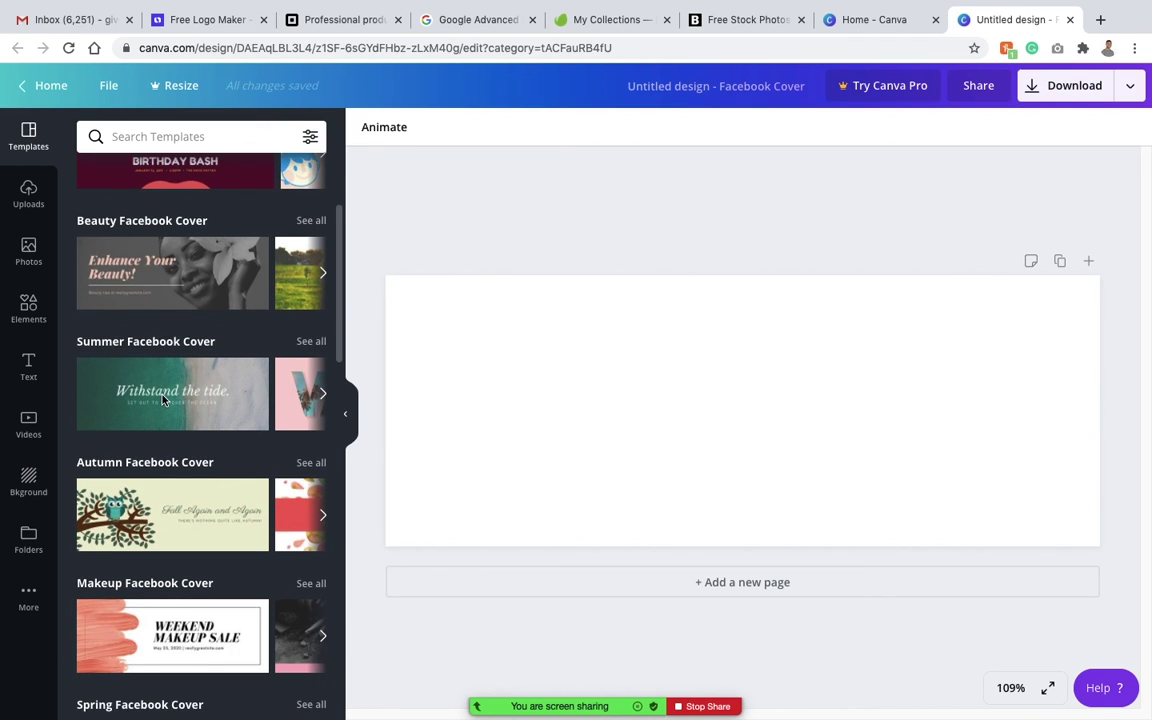
scroll(163, 399, "down", 1)
left_click(347, 414)
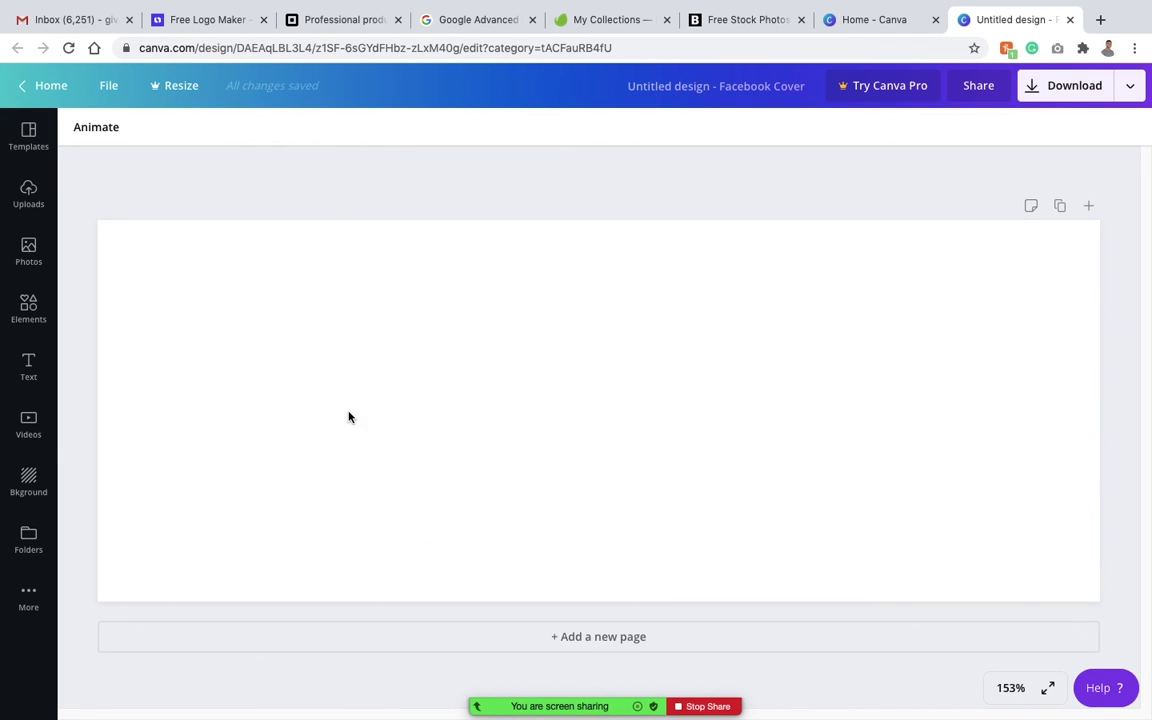
left_click(30, 190)
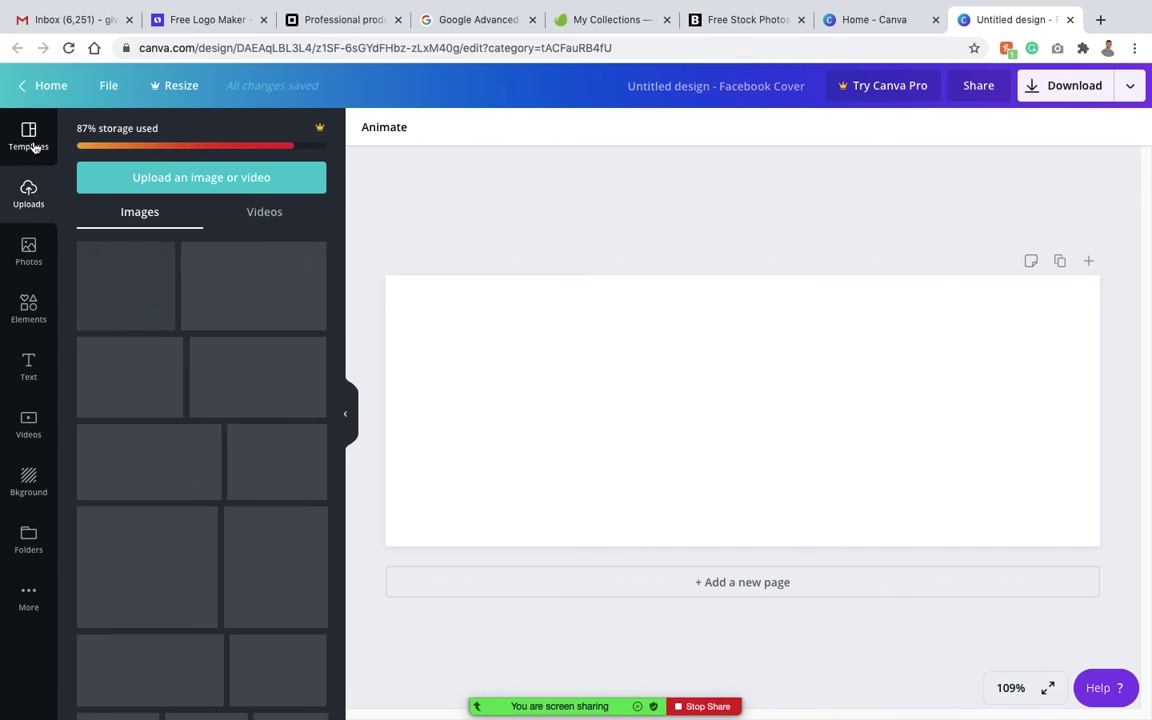
left_click(30, 140)
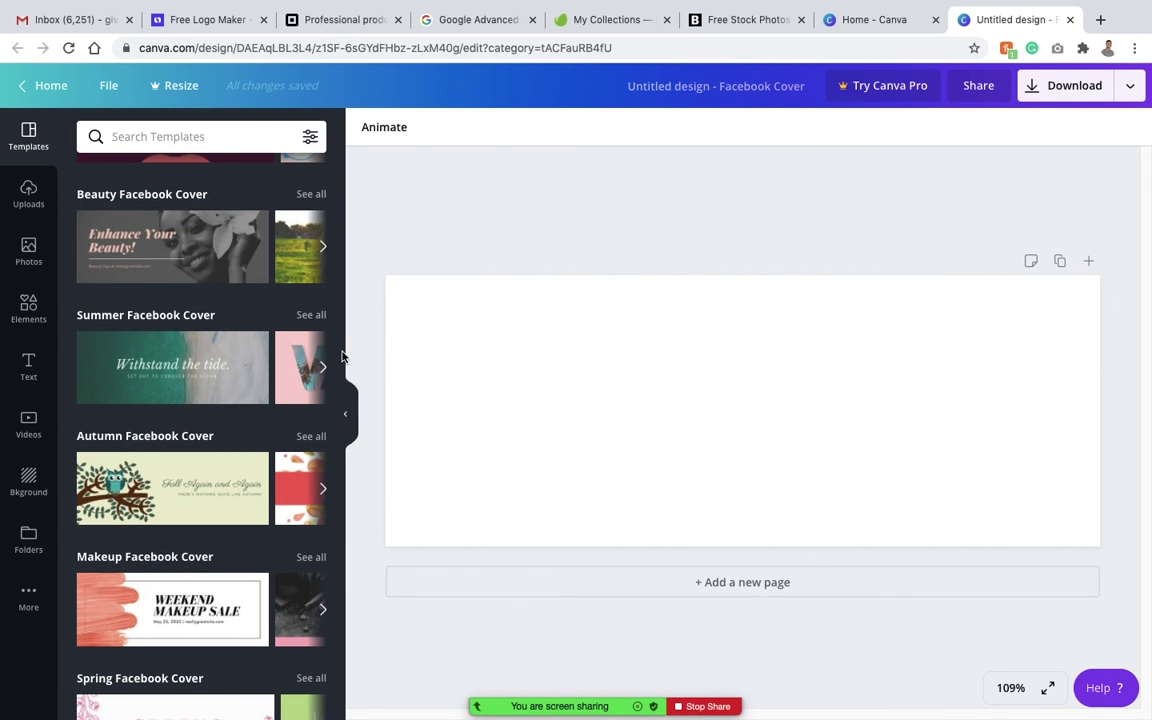
scroll(218, 497, "down", 2)
scroll(218, 497, "down", 5)
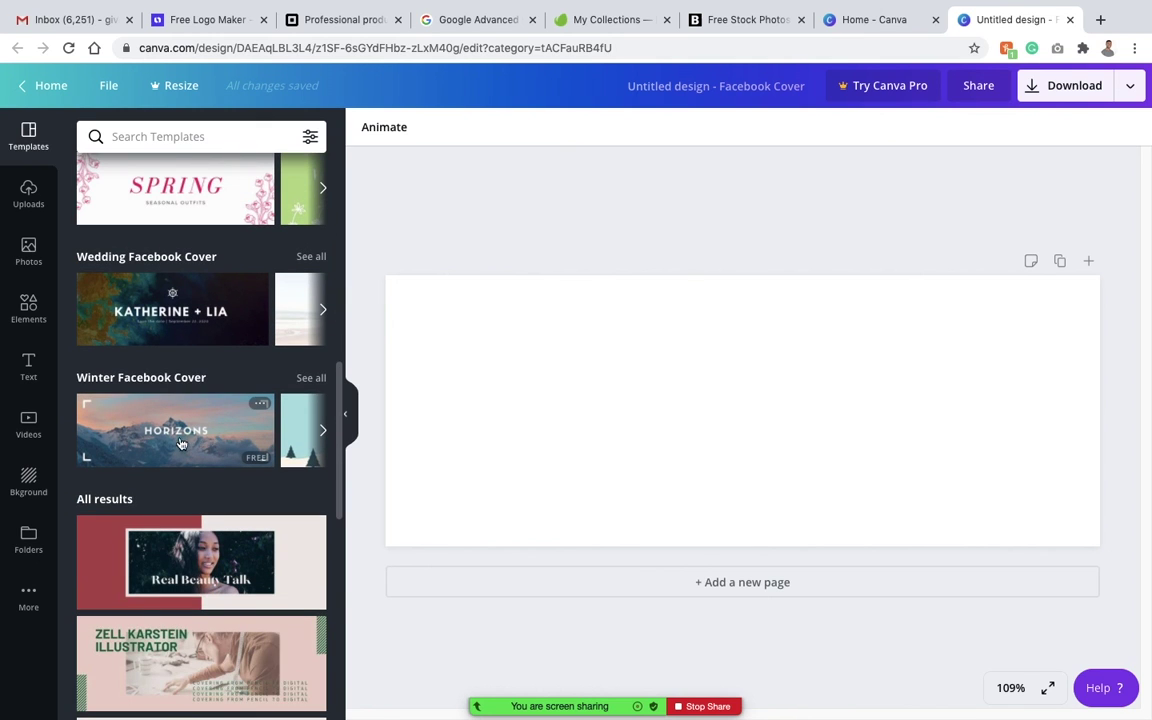
left_click(173, 428)
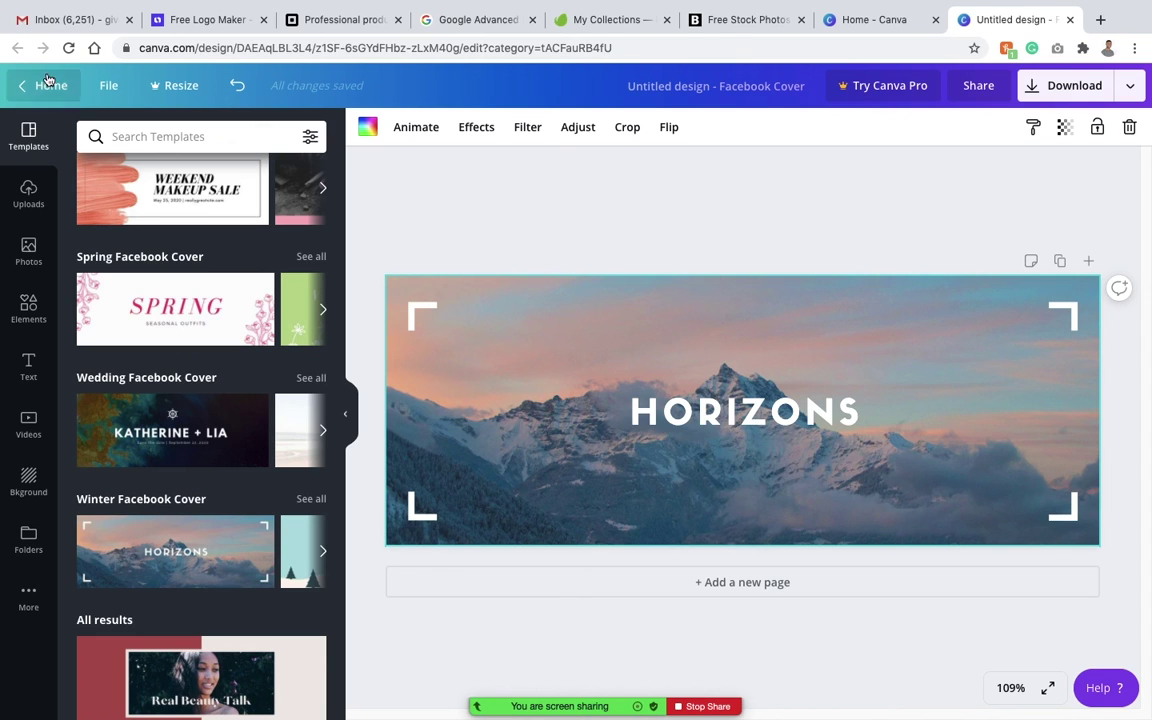
Examine the uploaded images and the uploaded videos section available for the design.
left_click(29, 198)
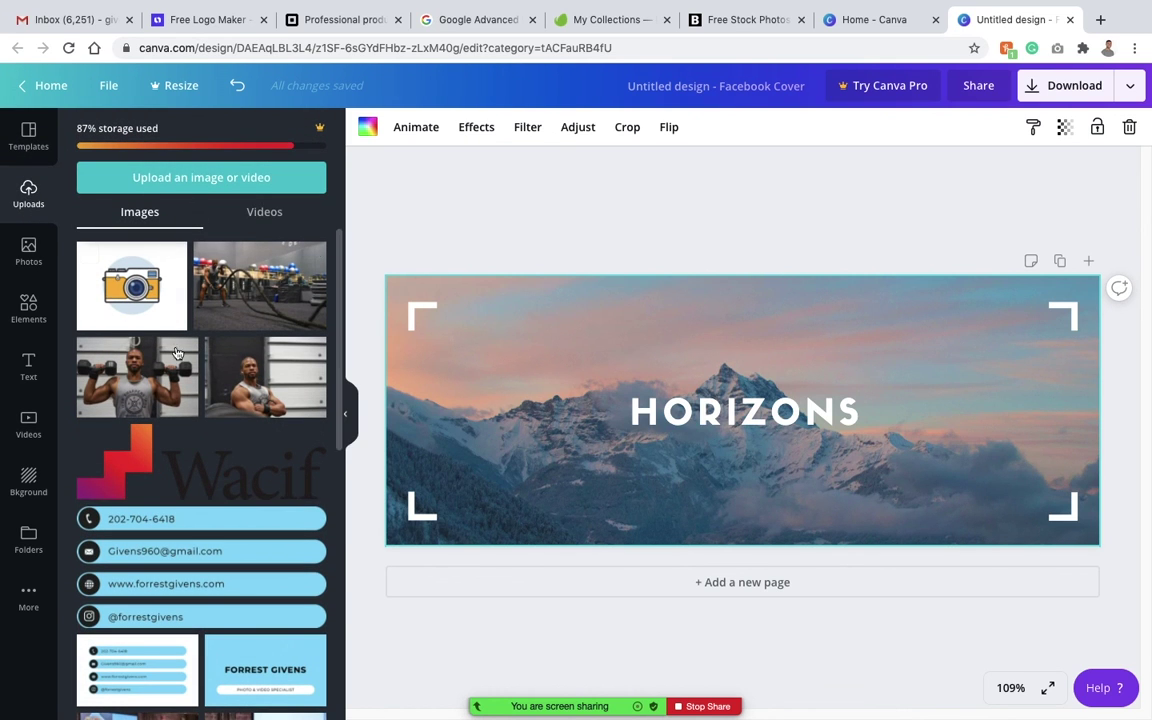
scroll(150, 476, "down", 6)
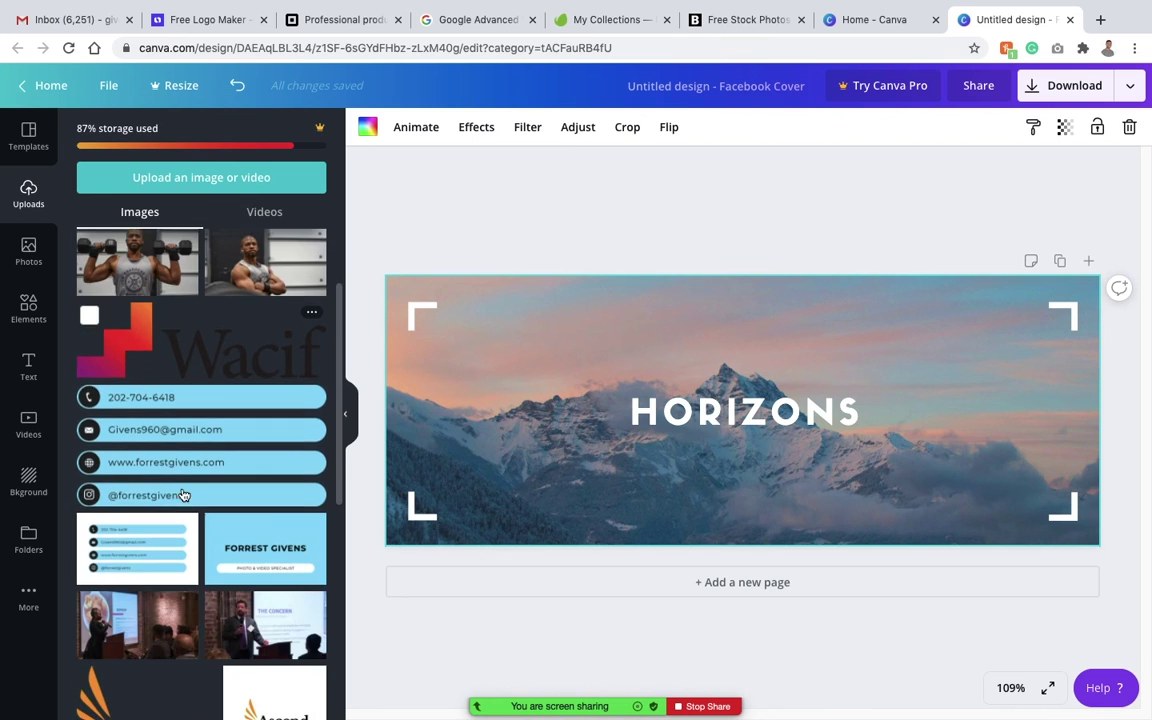
scroll(196, 492, "down", 15)
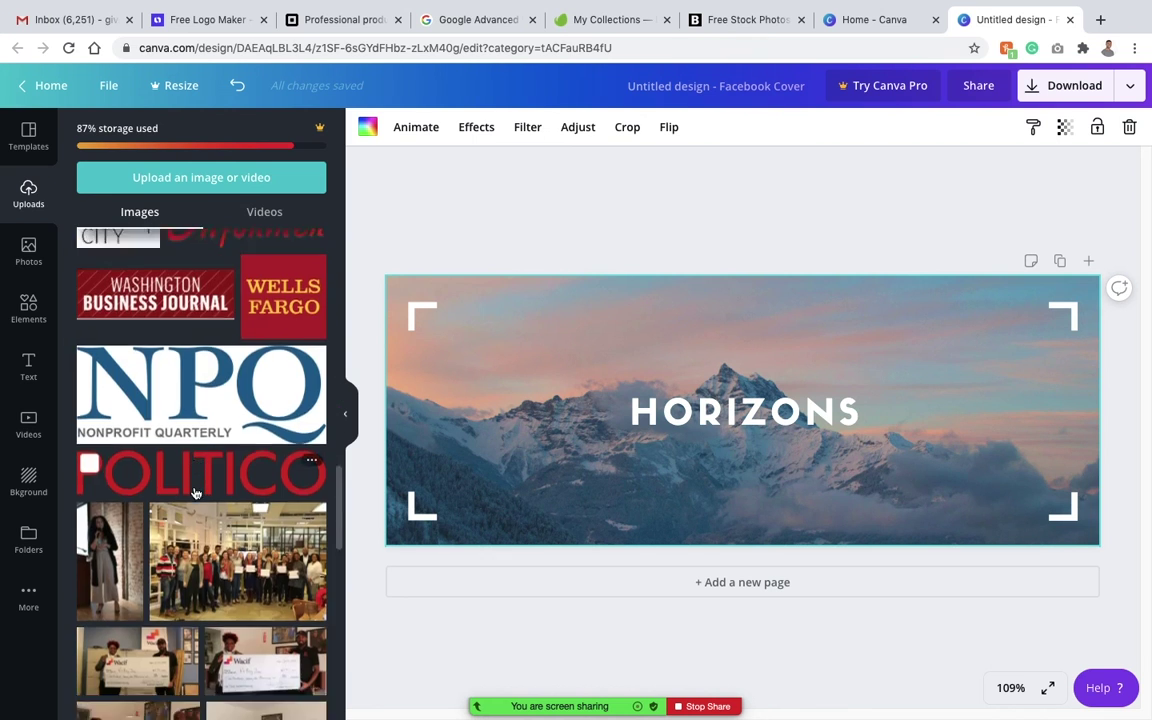
scroll(196, 492, "up", 20)
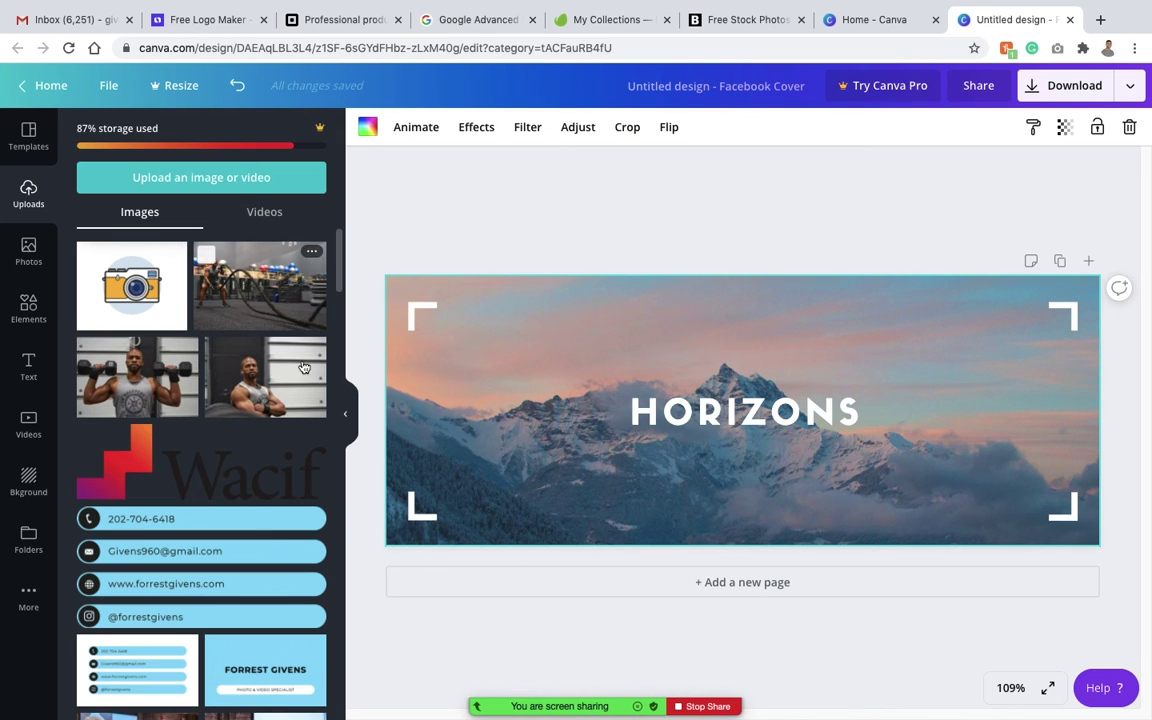
left_click(266, 216)
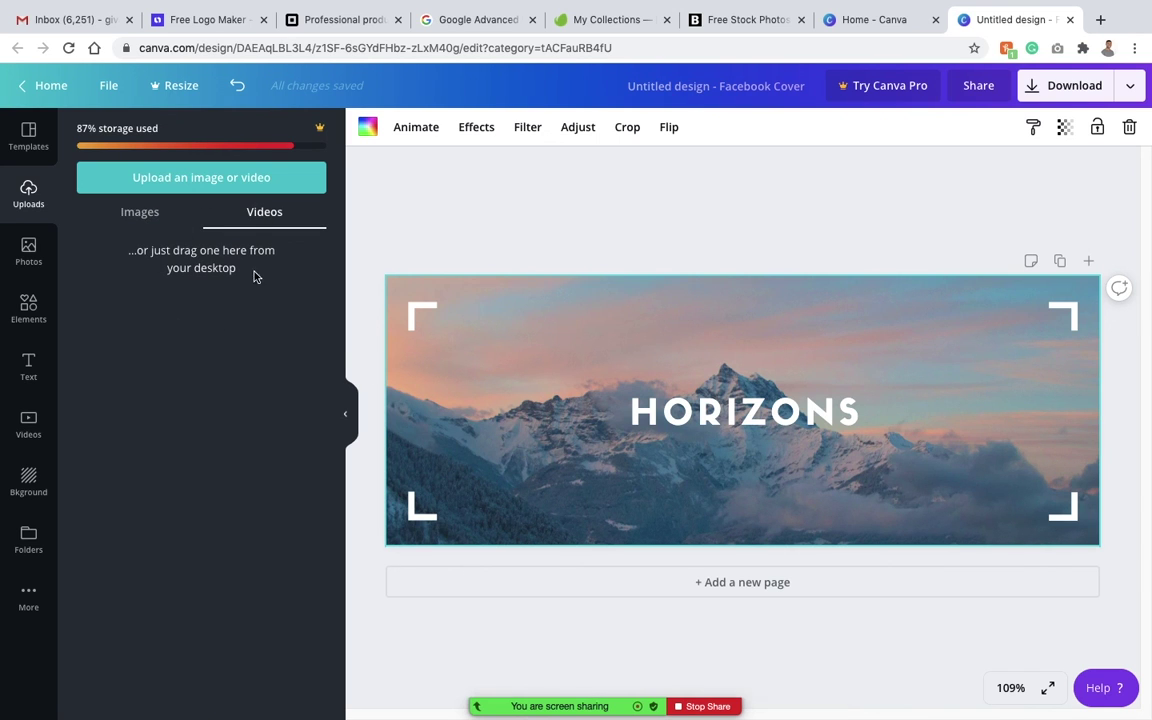
left_click(140, 218)
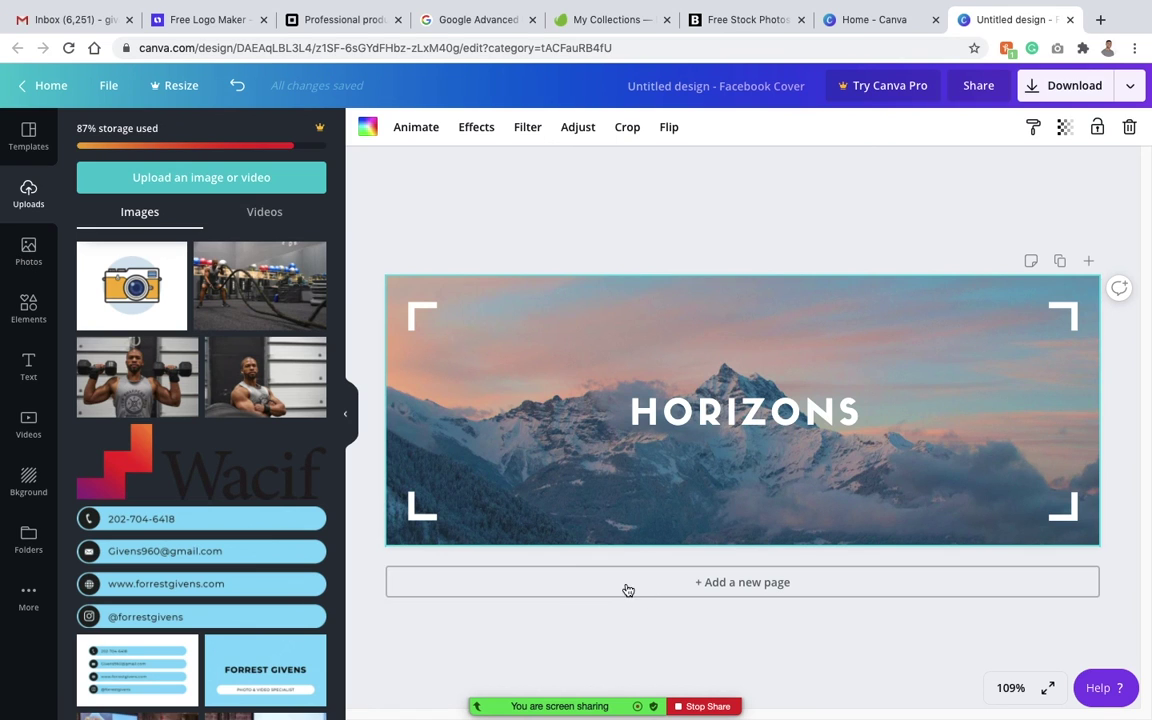
left_click(265, 213)
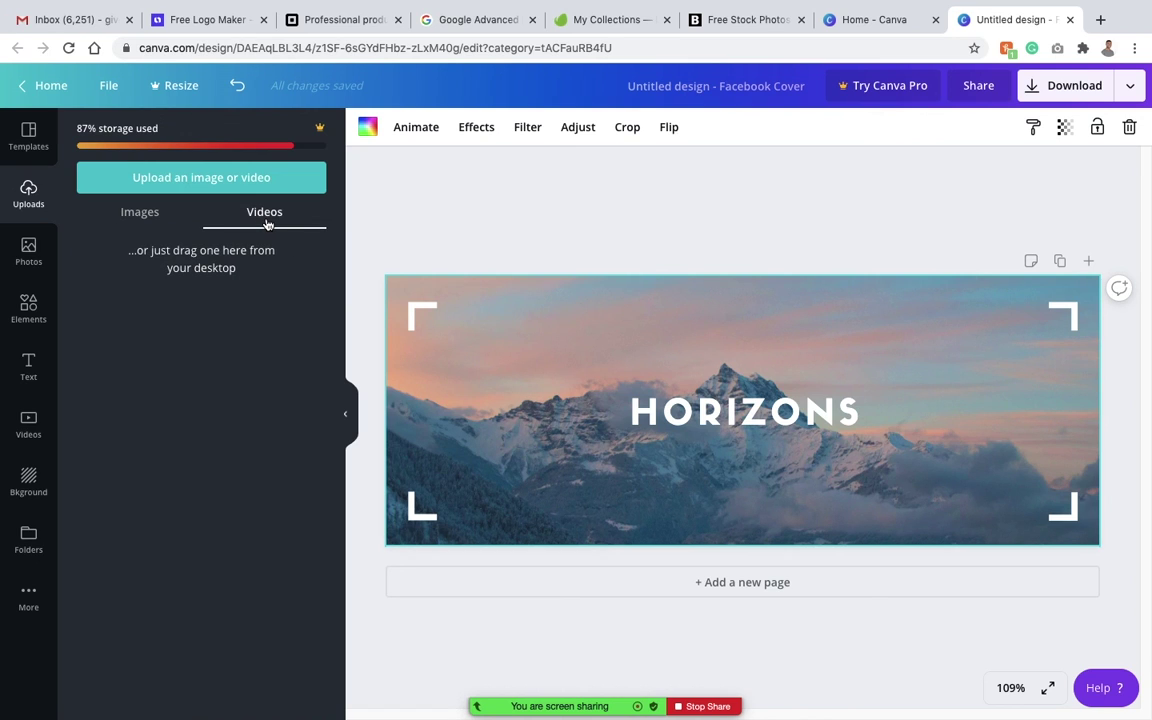
left_click(134, 220)
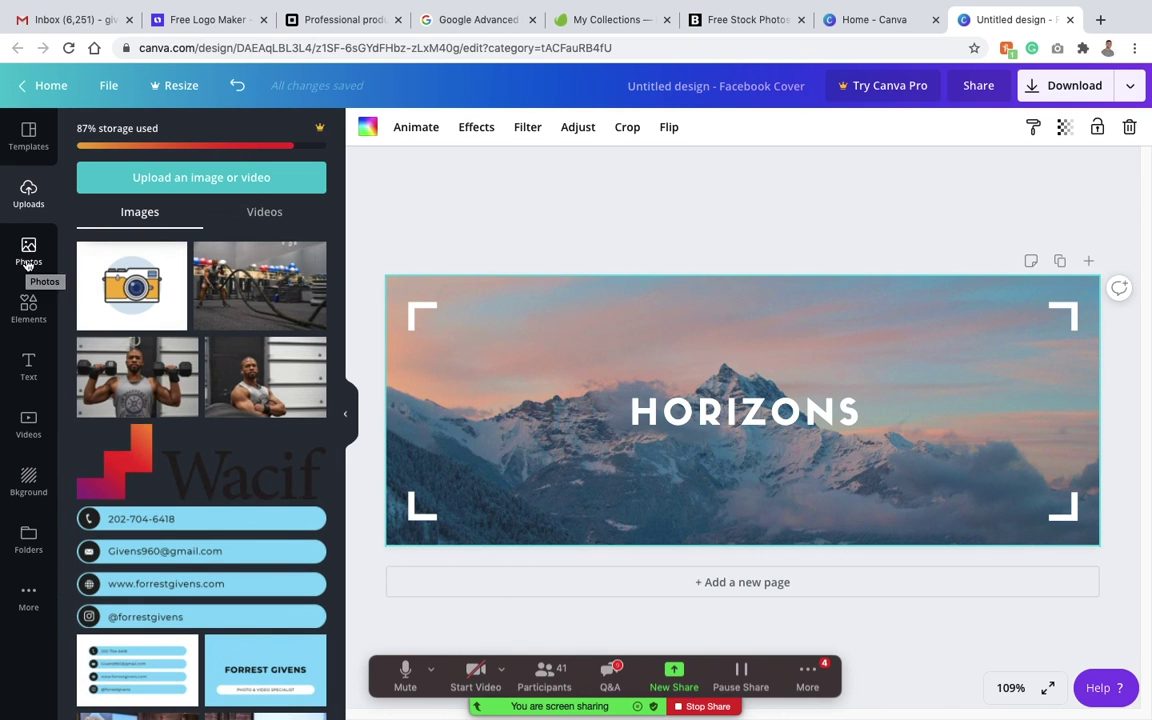
Look through the trending images in Canva's stock photo library.
left_click(27, 263)
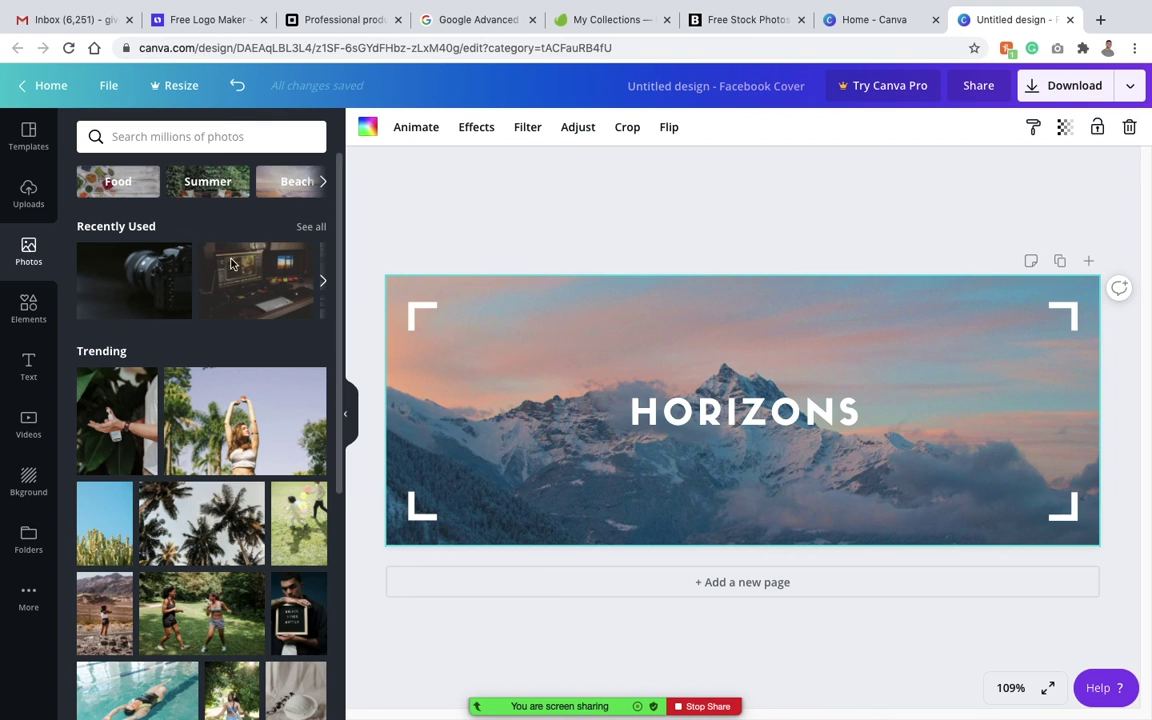
scroll(175, 537, "down", 2)
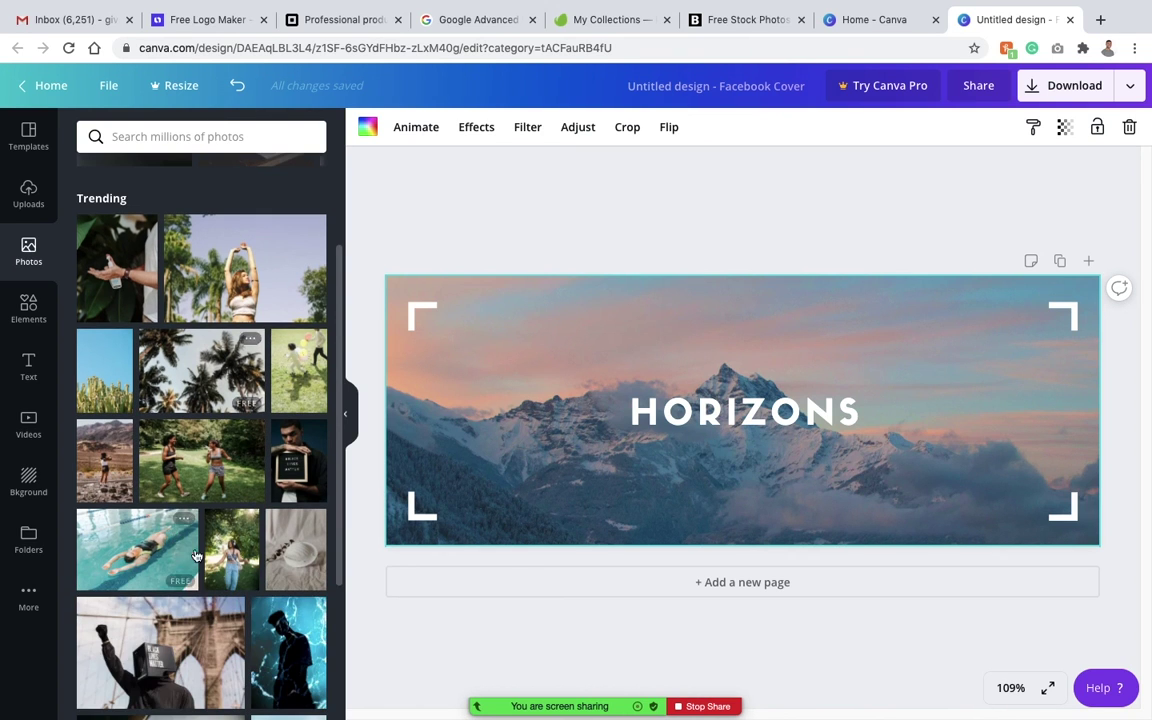
scroll(208, 523, "down", 5)
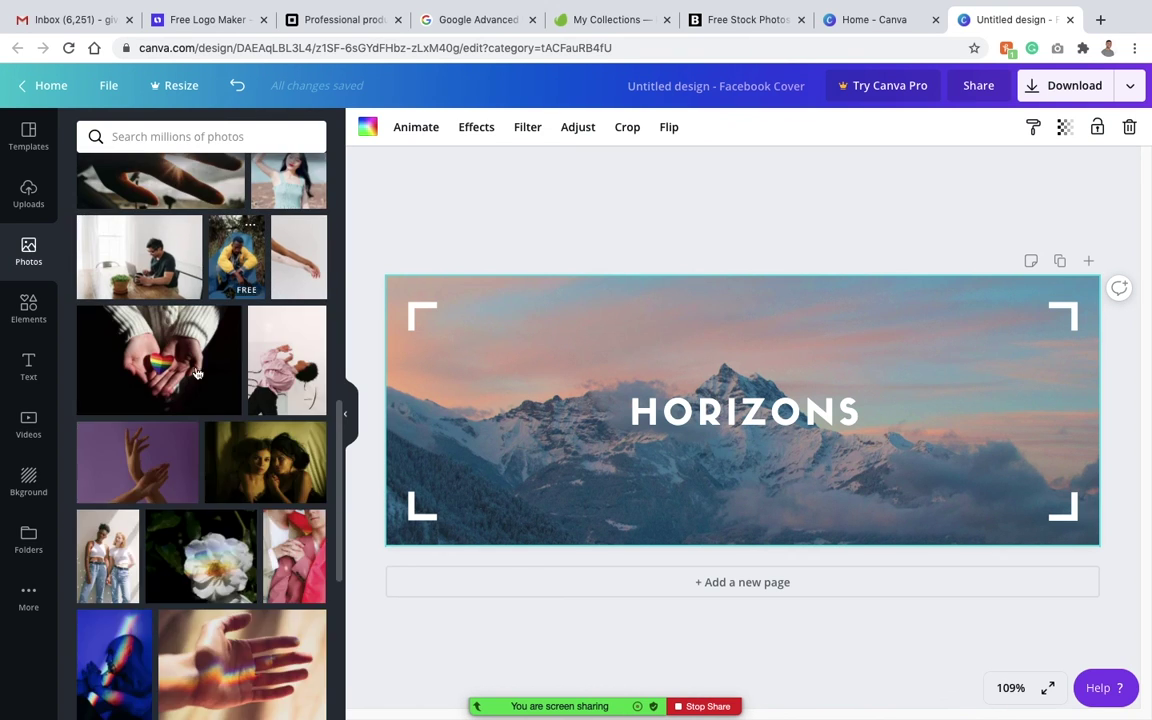
scroll(195, 400, "down", 2)
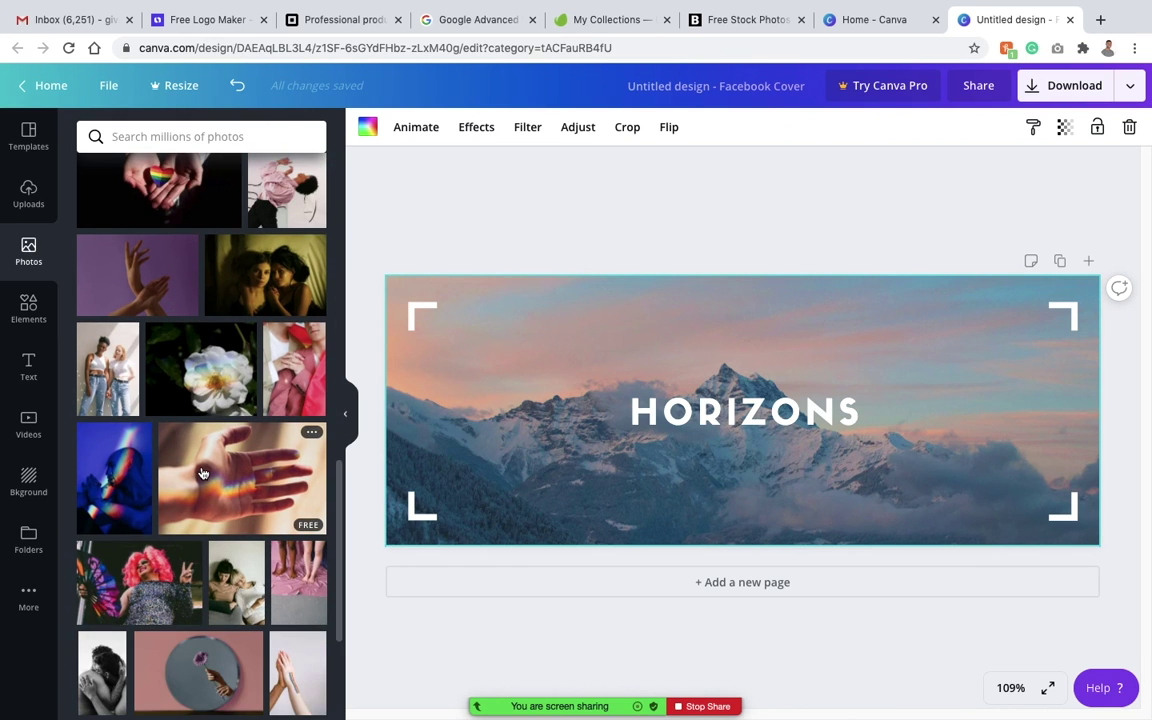
scroll(195, 383, "up", 10)
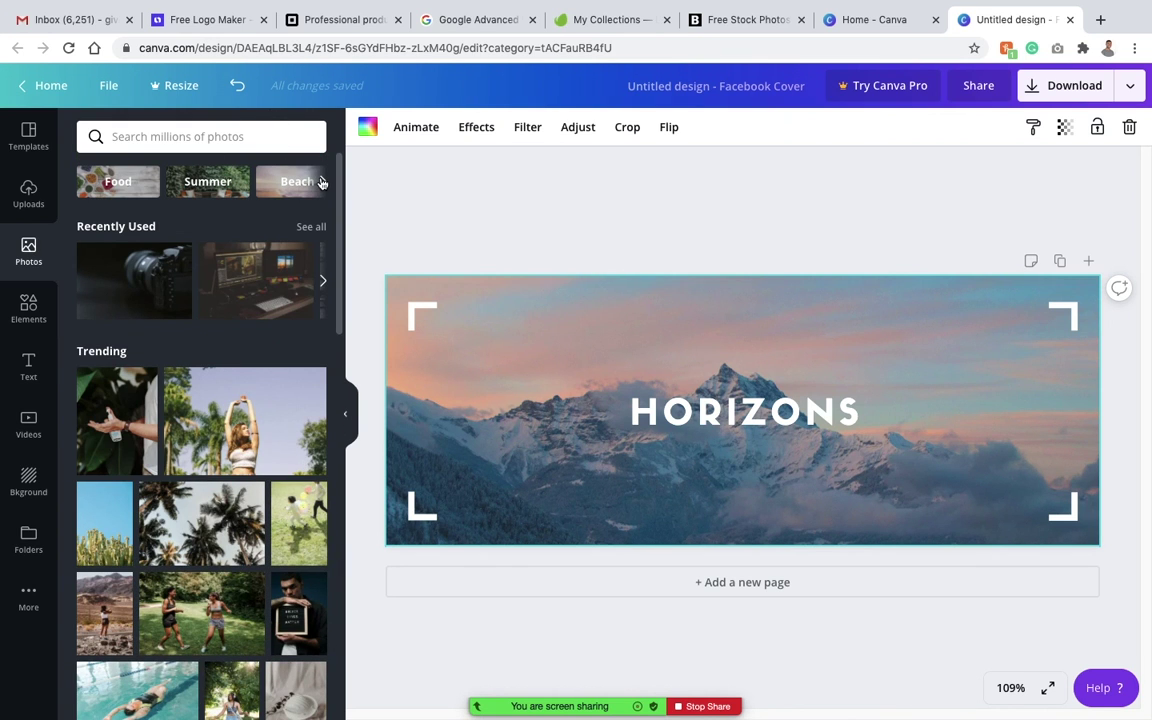
Browse the photo library's categories and show the Business photos.
scroll(287, 172, "right", 3)
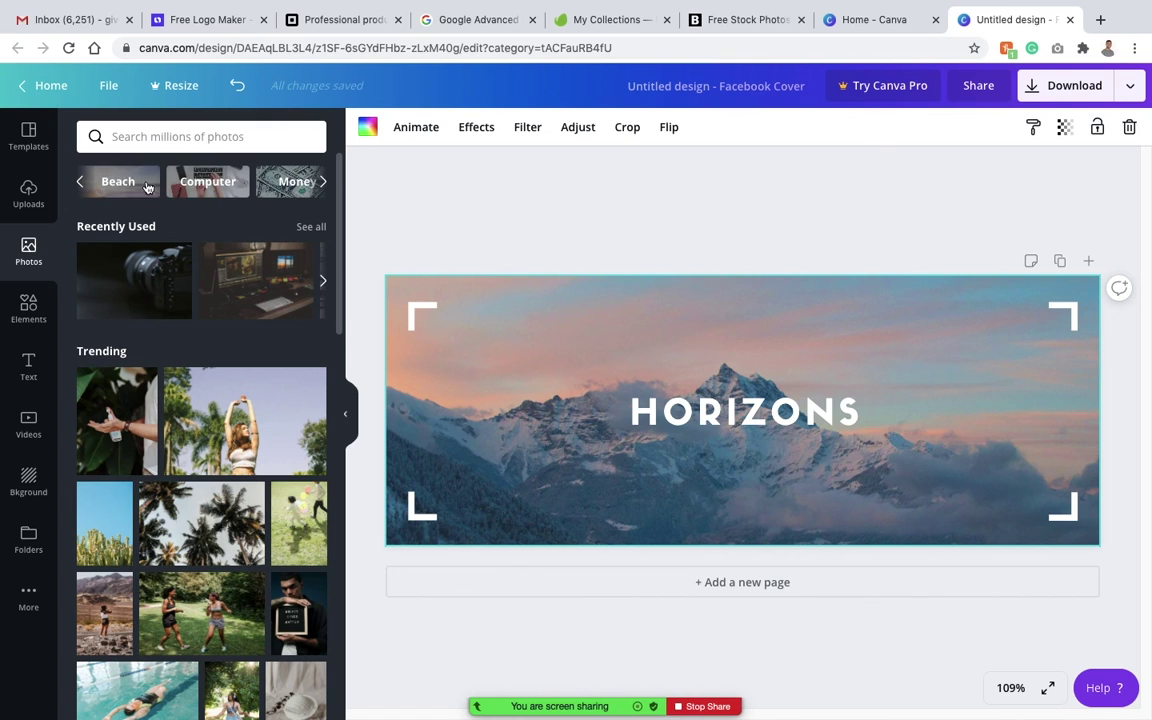
left_click(323, 182)
left_click(324, 184)
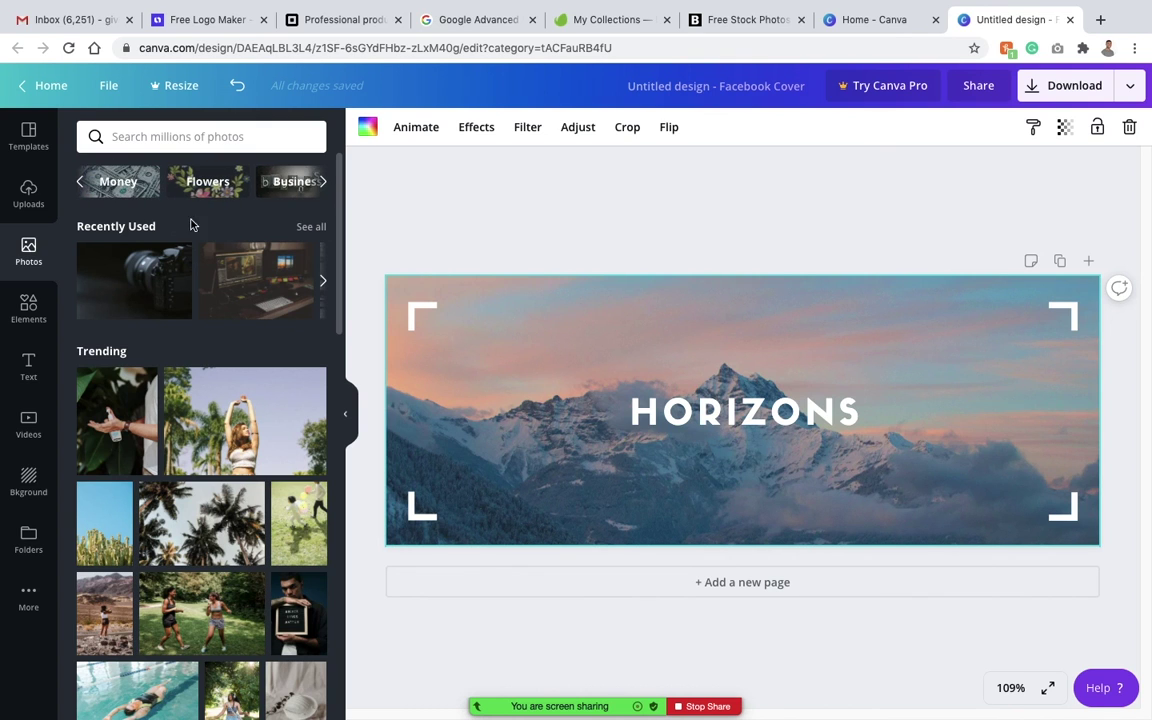
left_click(287, 184)
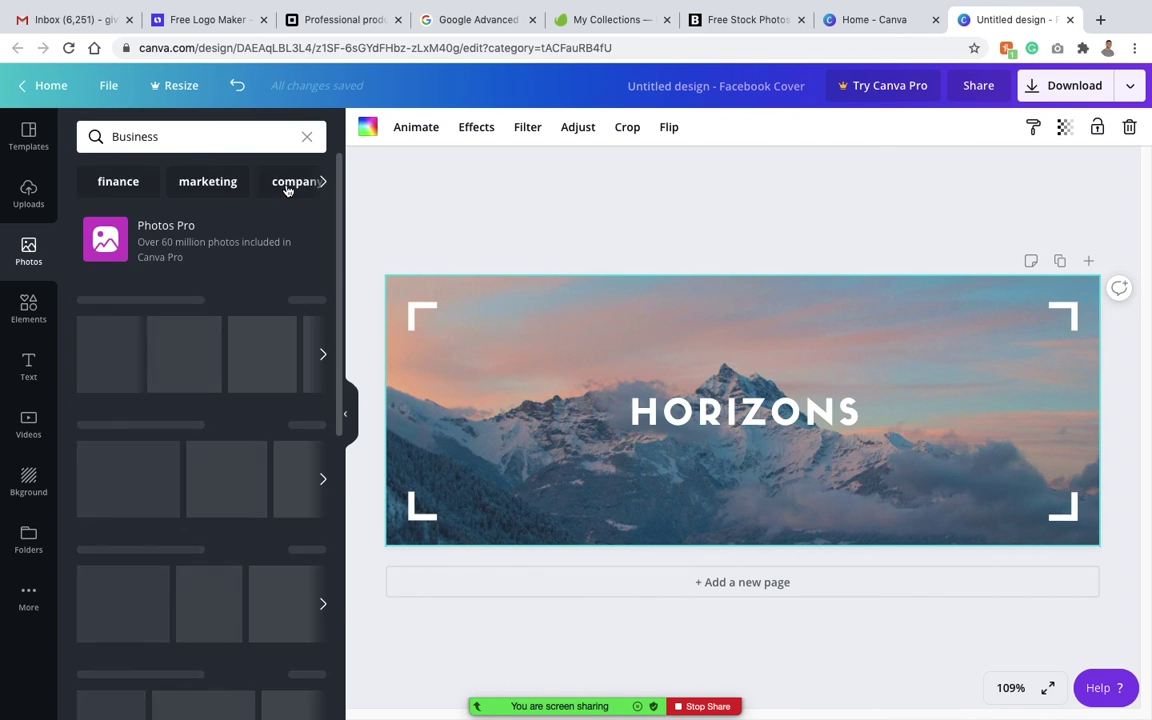
Replace the cover's mountain background with the free blue skyscraper photo from the Business photos.
scroll(239, 607, "down", 1)
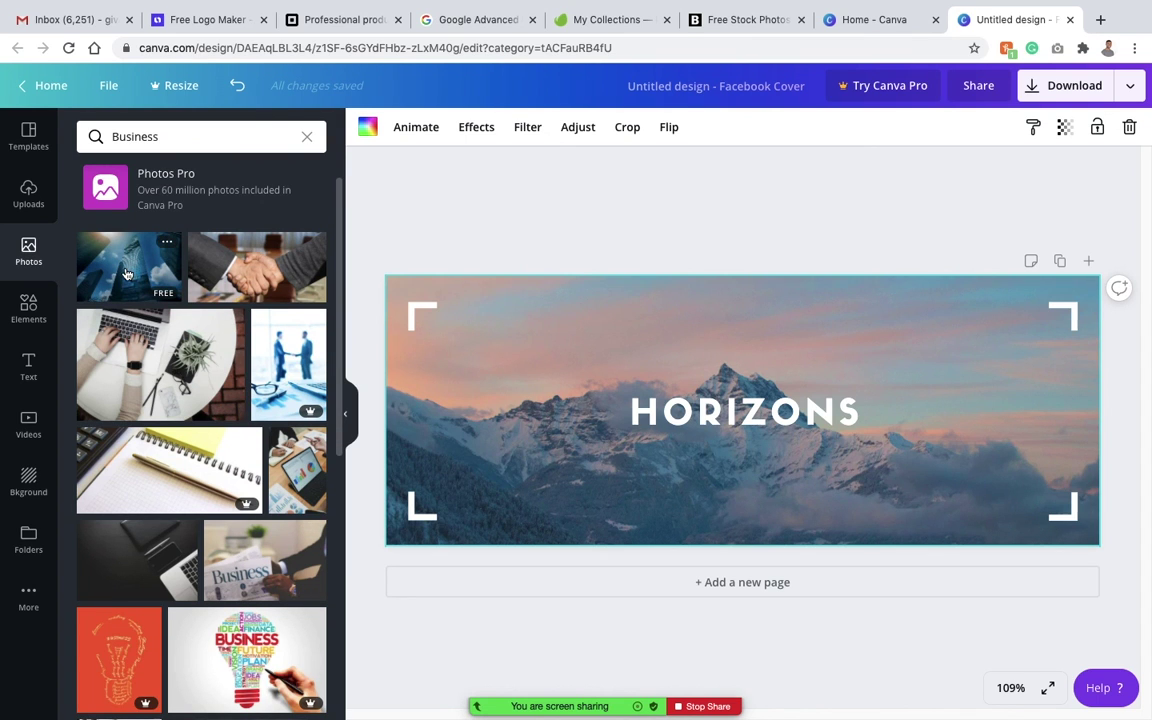
left_click_drag(127, 274, 571, 291)
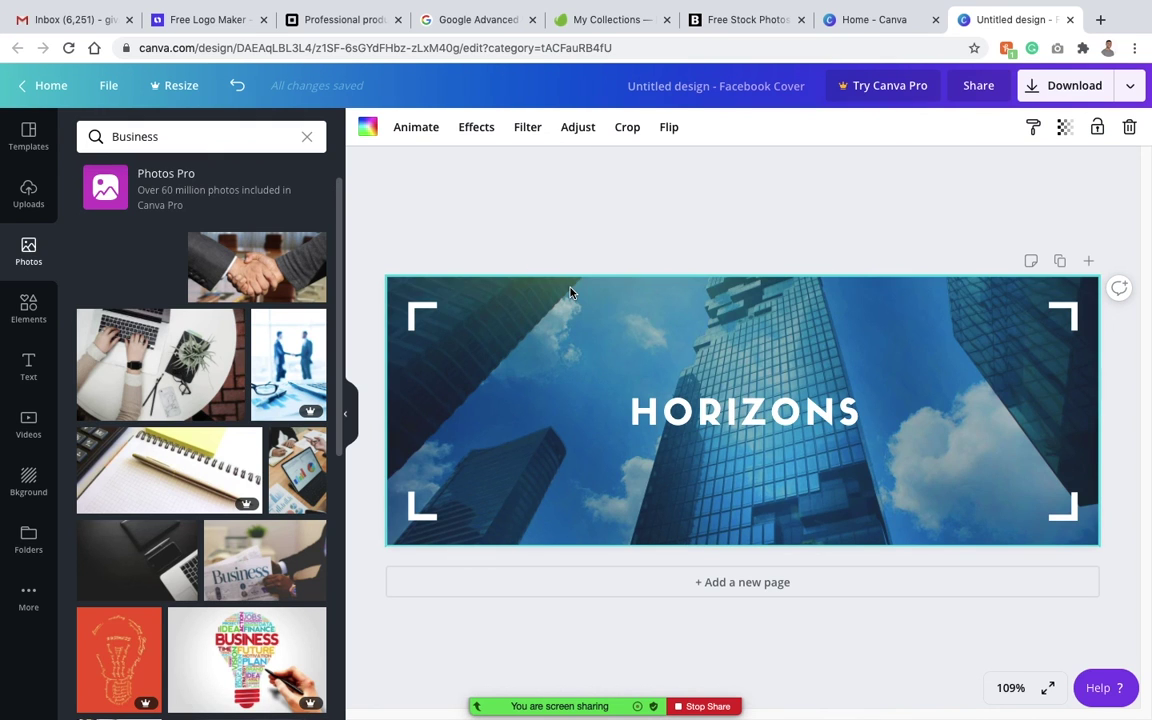
left_click(547, 204)
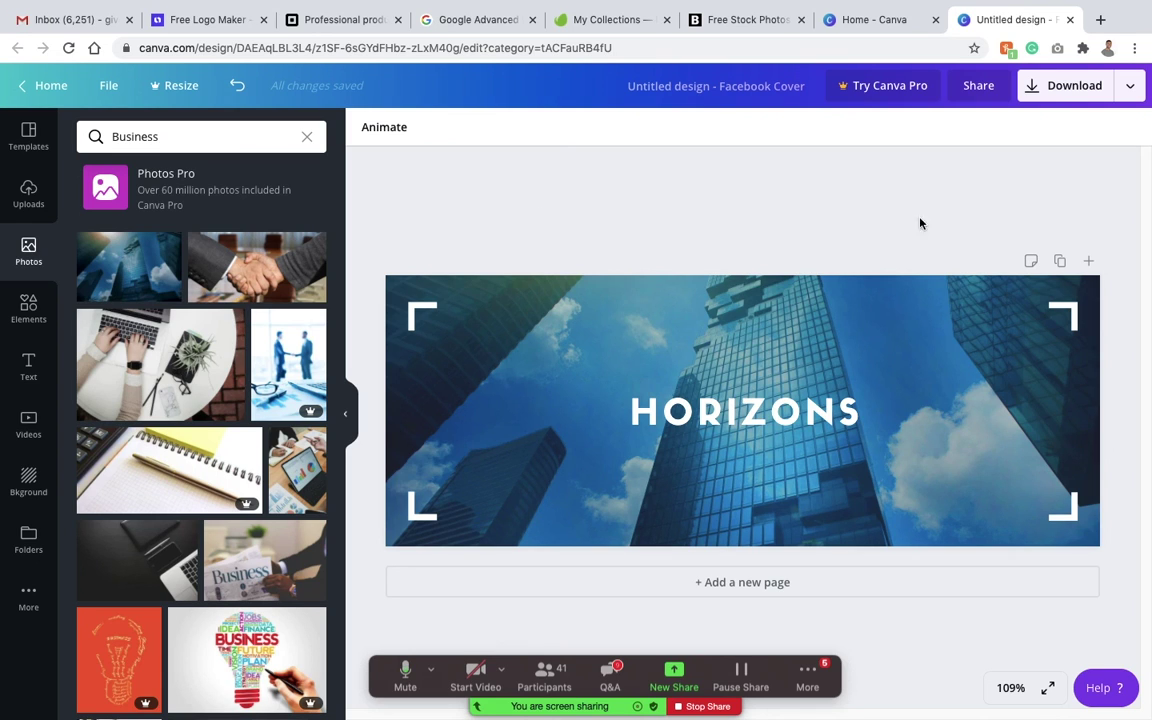
Examine the design's download options, including the available file types and the size setting, keeping PNG selected.
left_click(1069, 93)
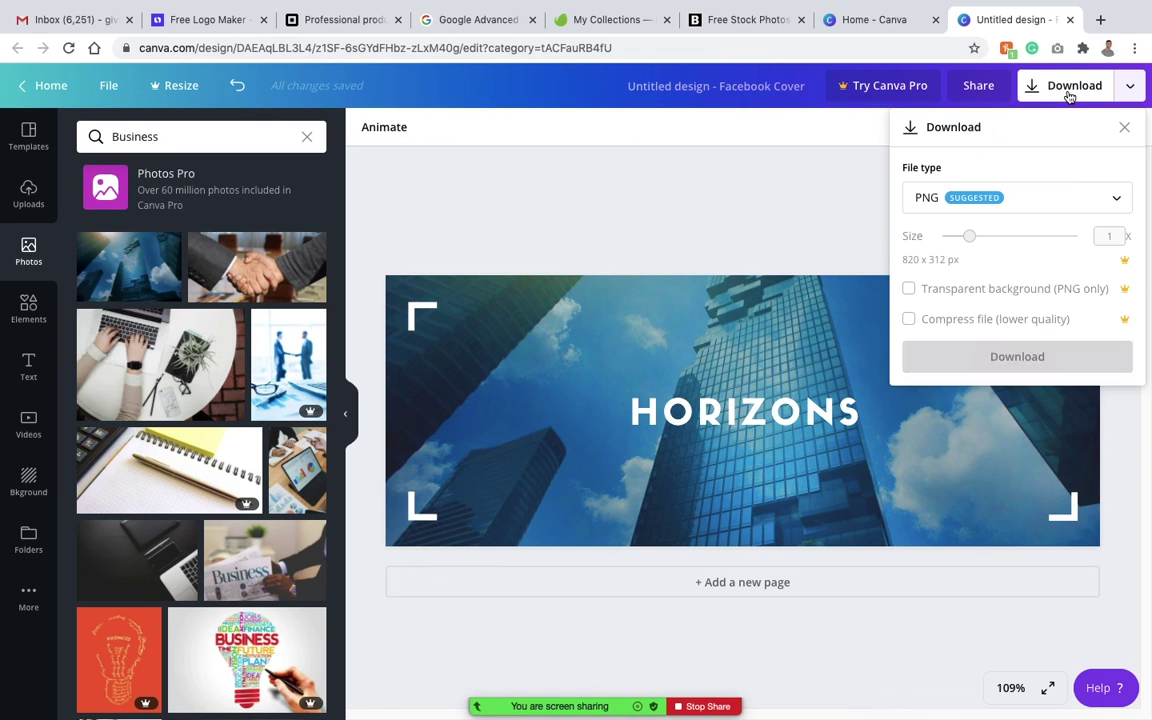
left_click(1064, 202)
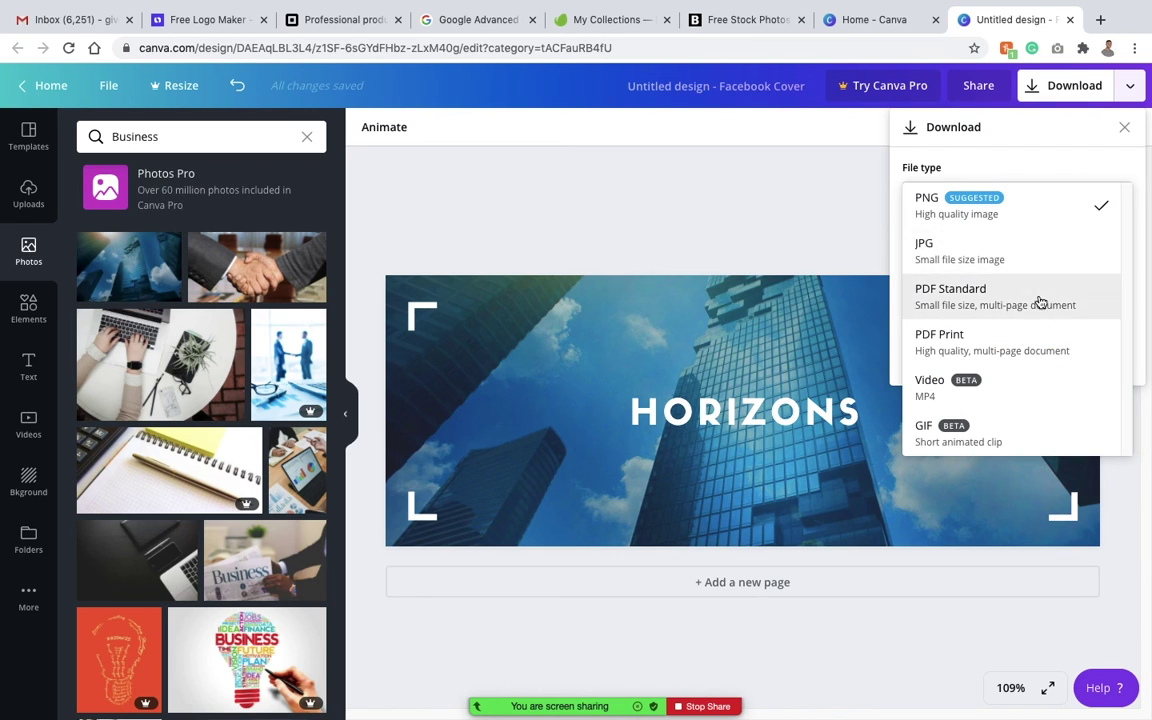
left_click(1019, 220)
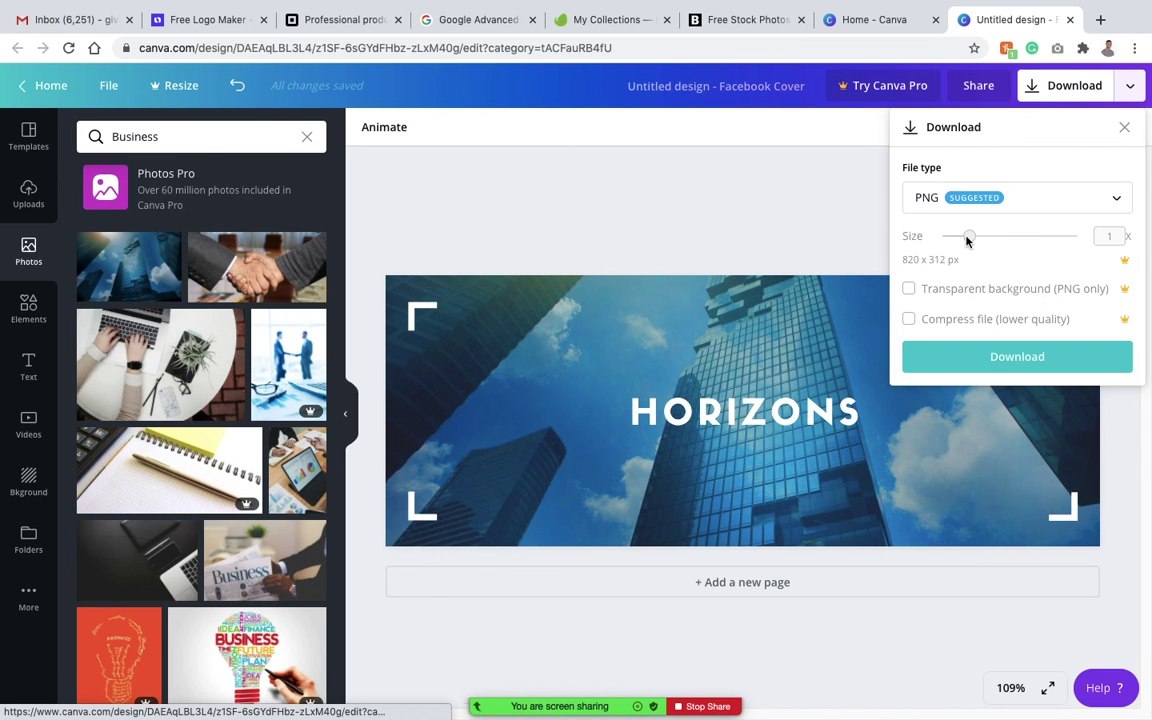
left_click(985, 240)
left_click(988, 240)
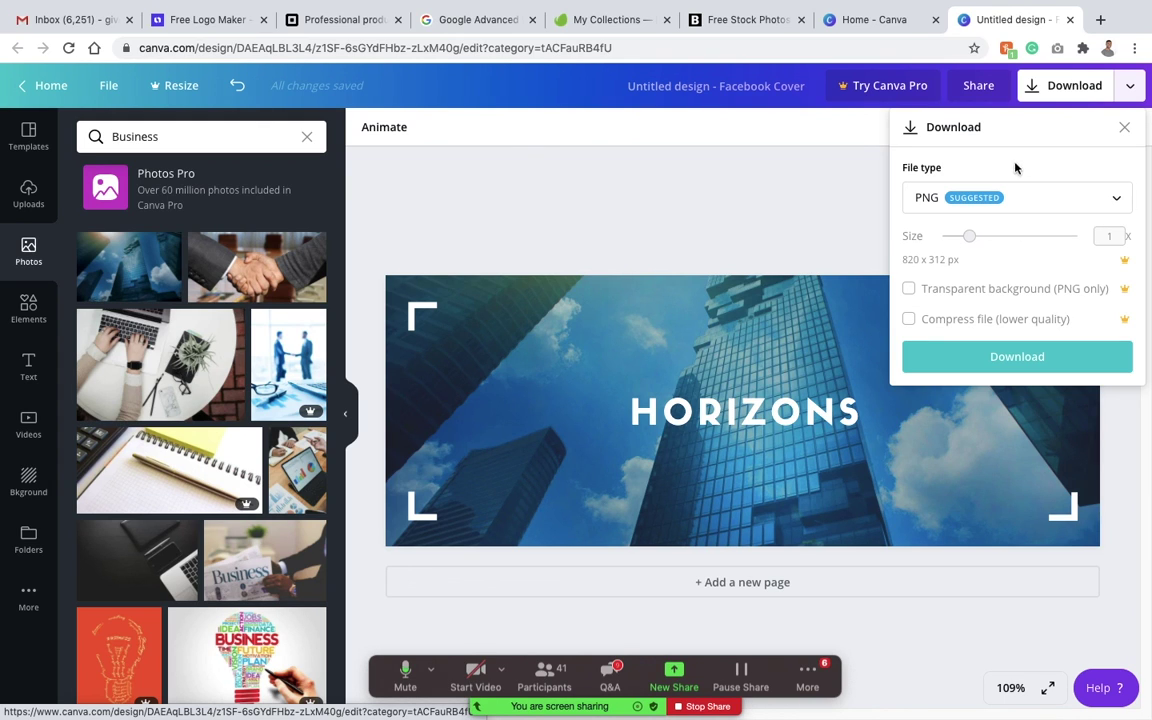
left_click(1124, 127)
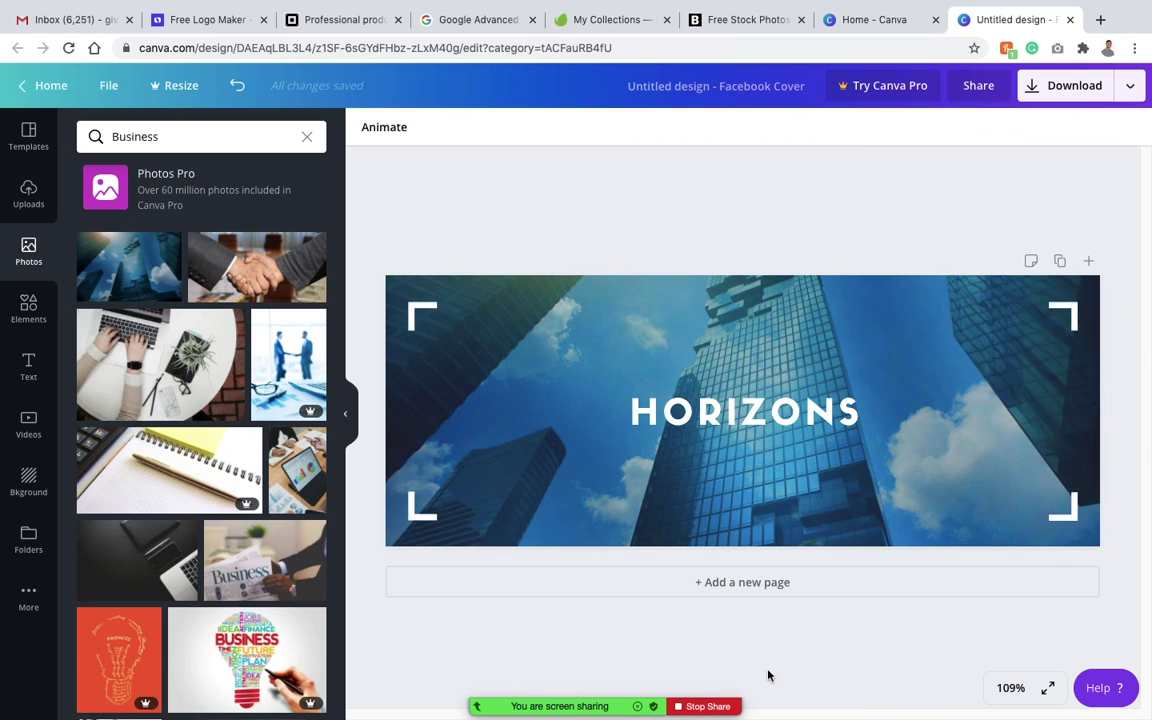
Check the latest messages in the Zoom webinar chat and close it.
mouse_move(771, 684)
left_click(807, 675)
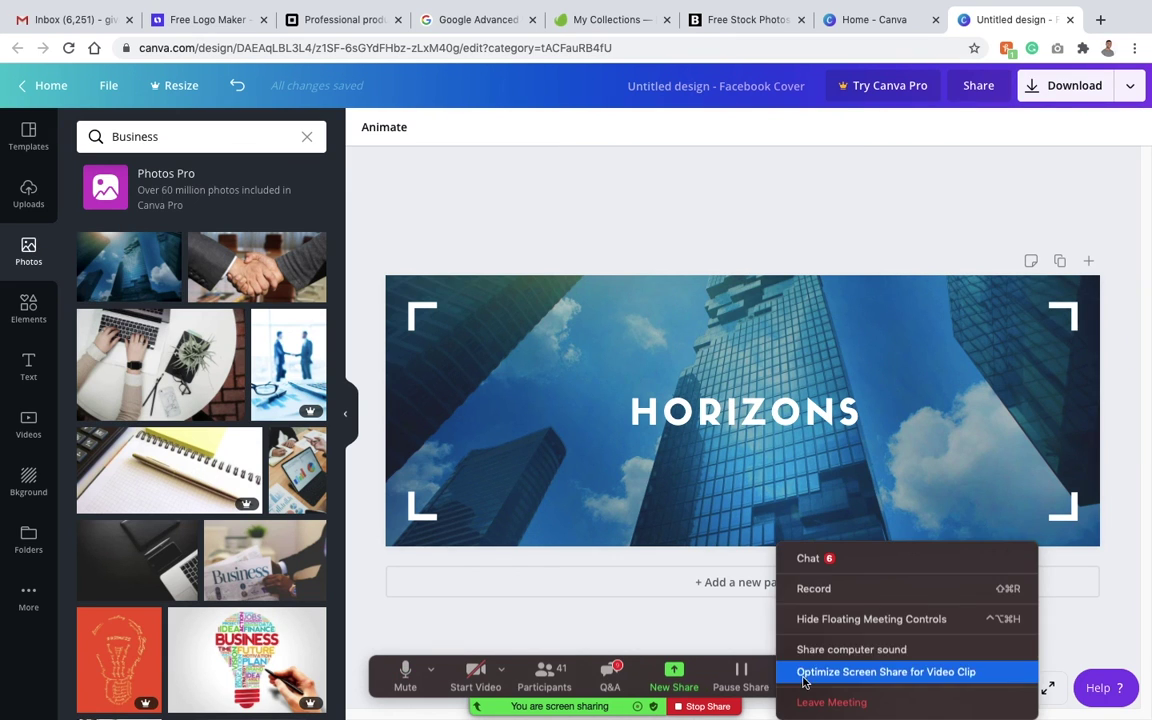
left_click(808, 555)
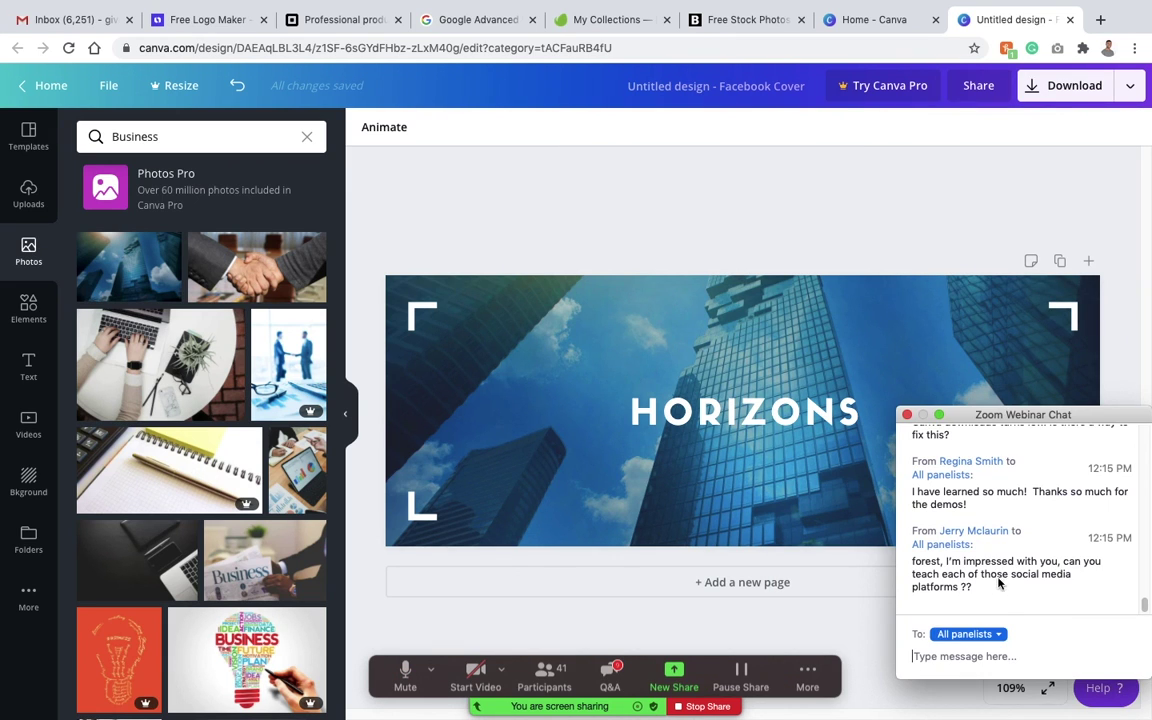
left_click(907, 414)
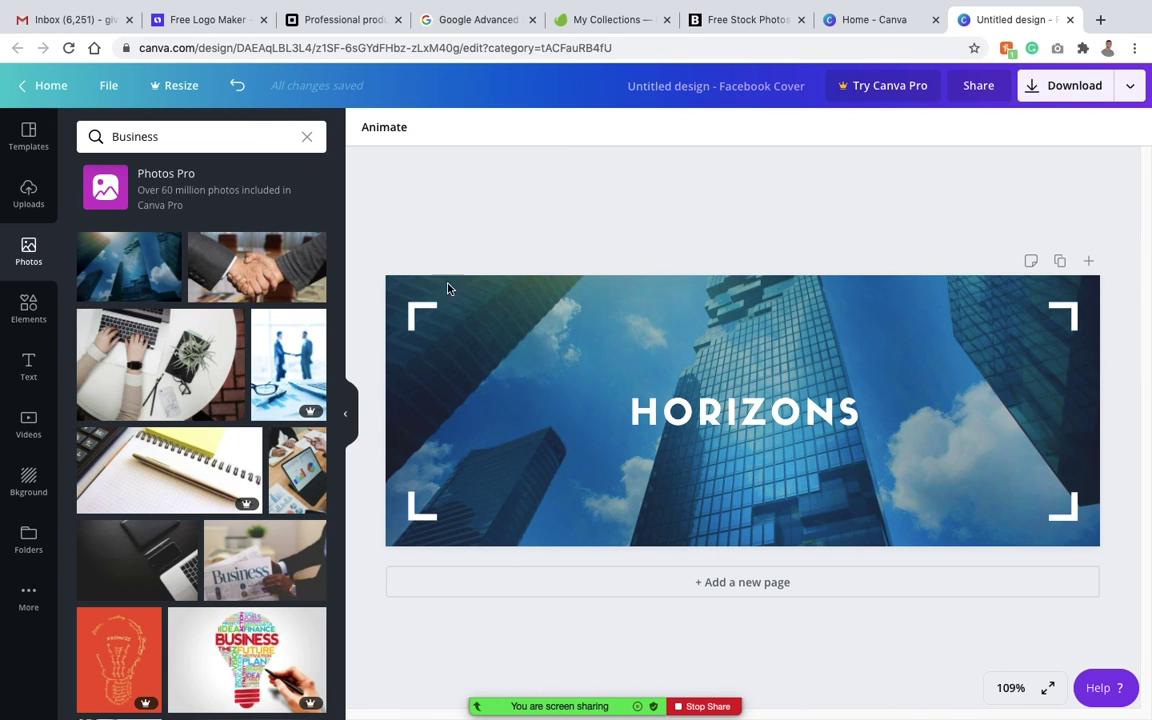
Replace the "HORIZONS" heading on the cover with "BUSINESS IS COOL".
left_click(683, 410)
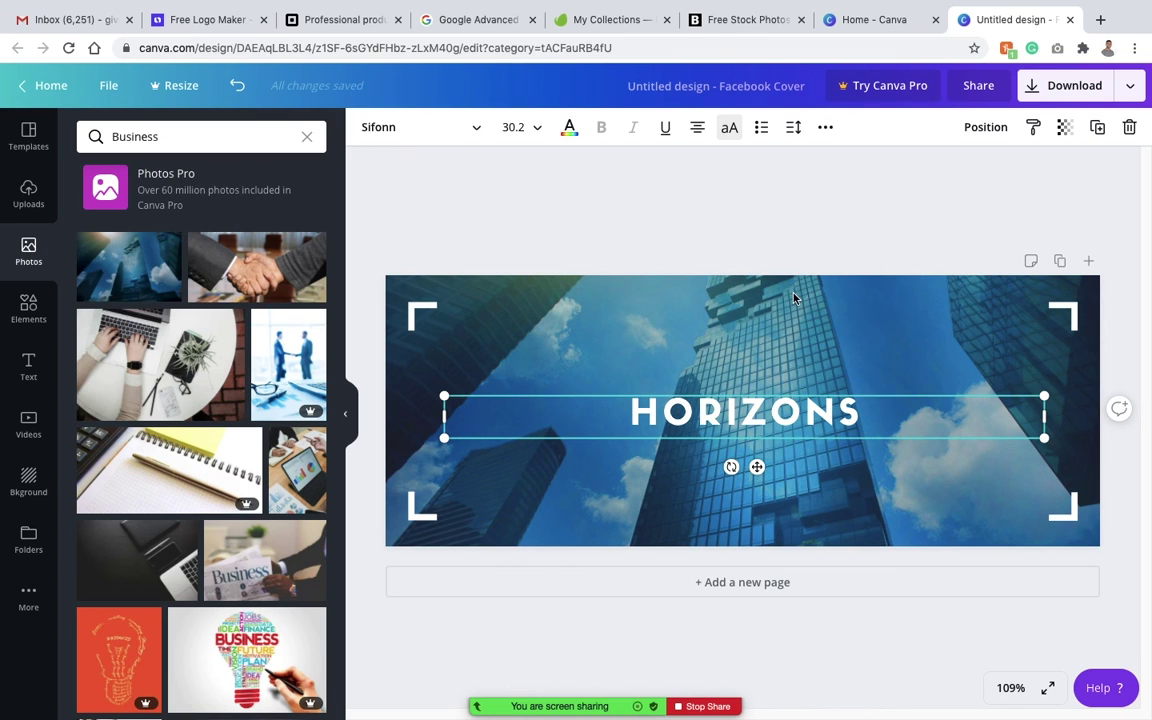
double_click(750, 418)
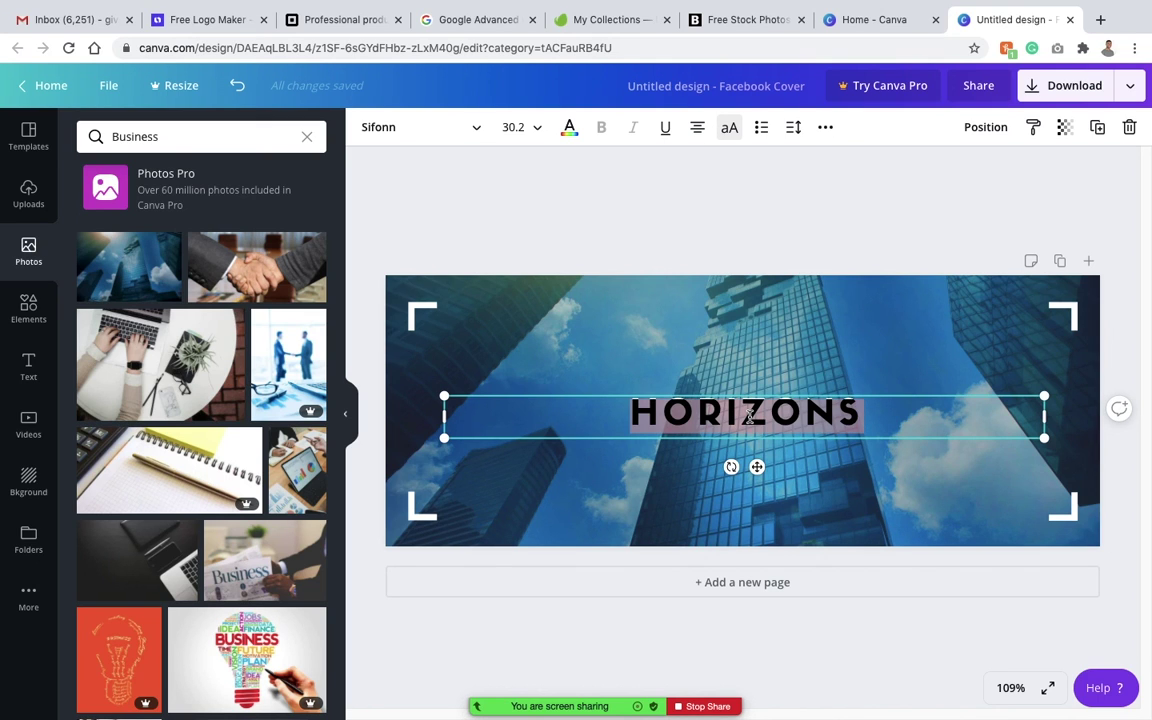
type("BUSINESS IS COOL")
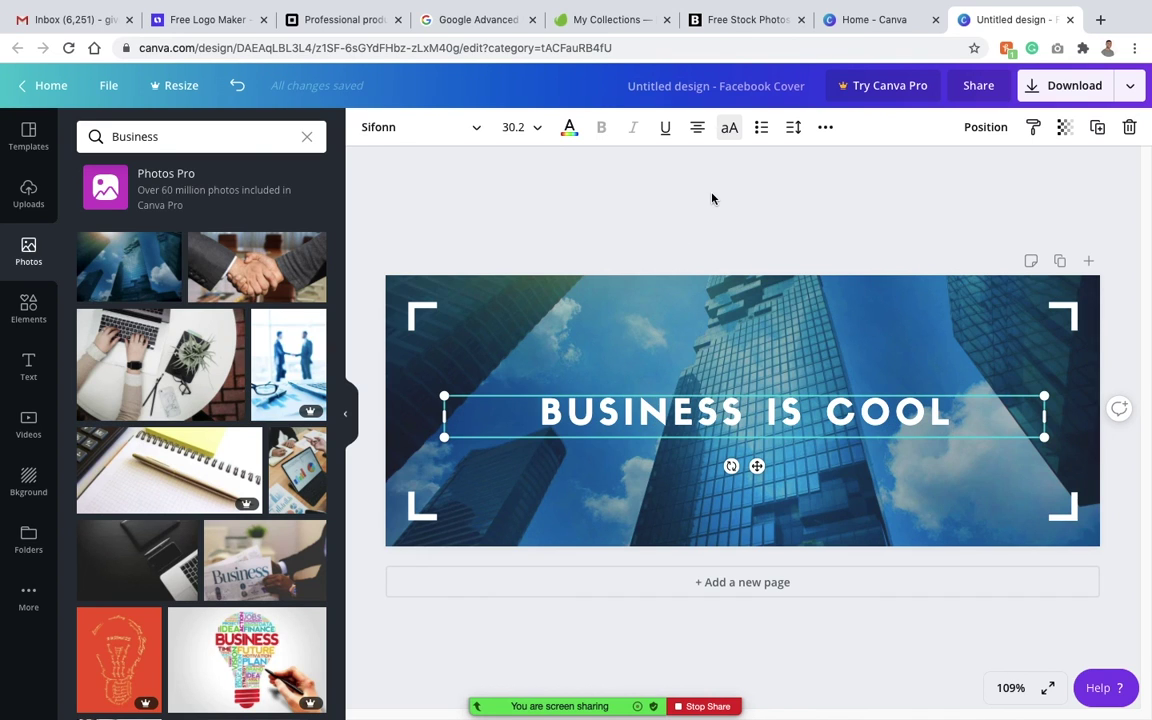
left_click(713, 199)
left_click(830, 418)
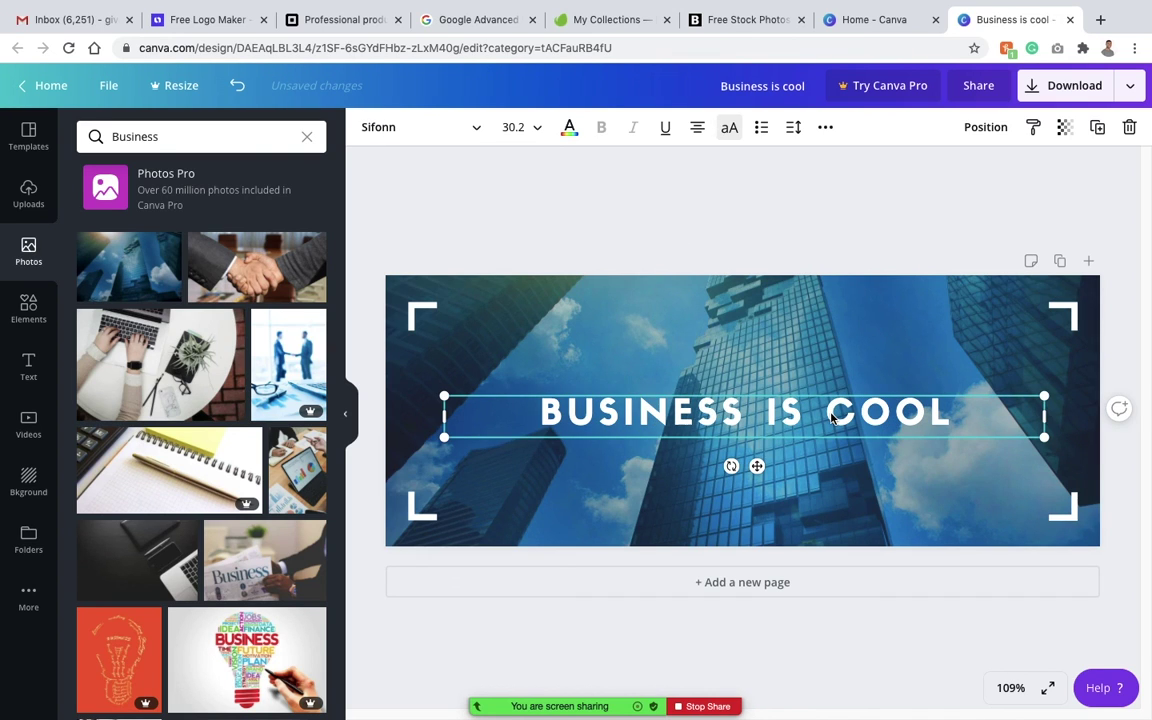
left_click(697, 175)
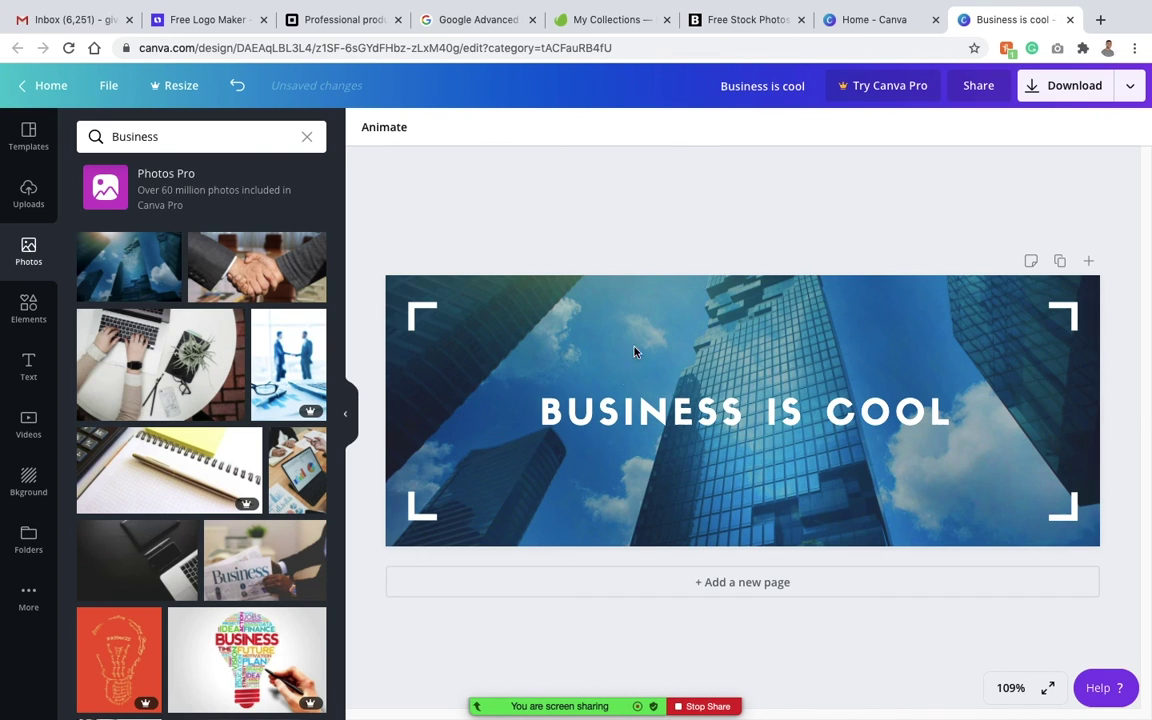
Set the font of the "BUSINESS IS COOL" heading to Aileron Regular.
left_click(634, 413)
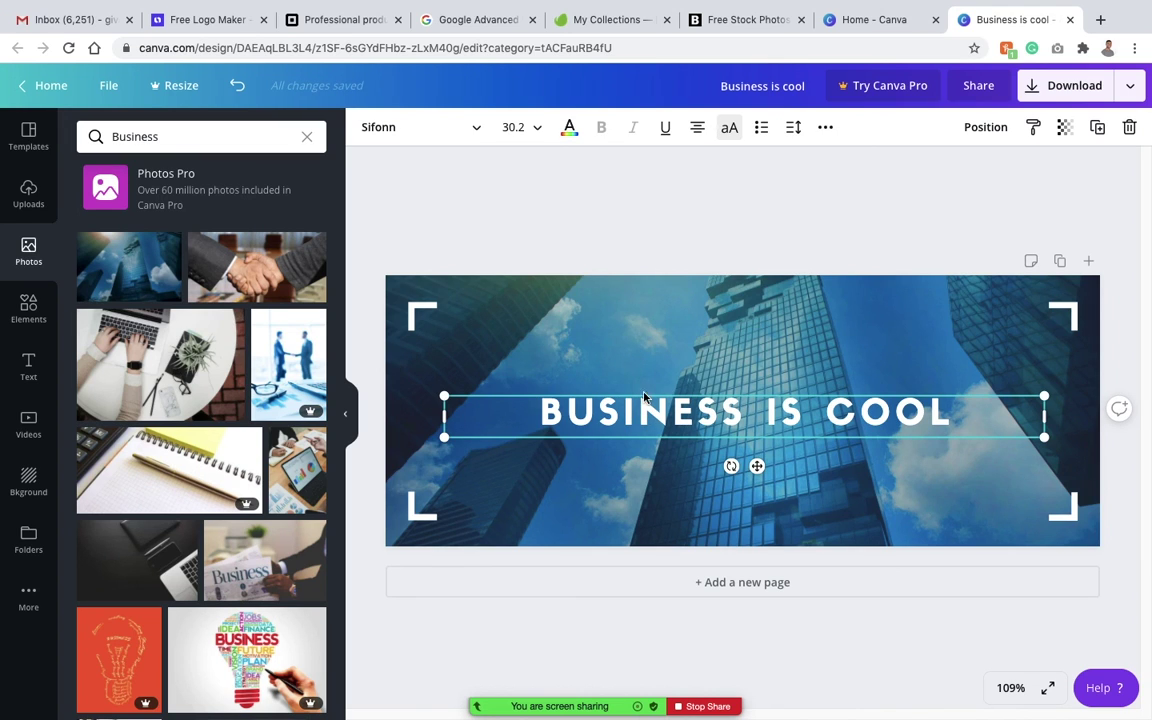
left_click(401, 130)
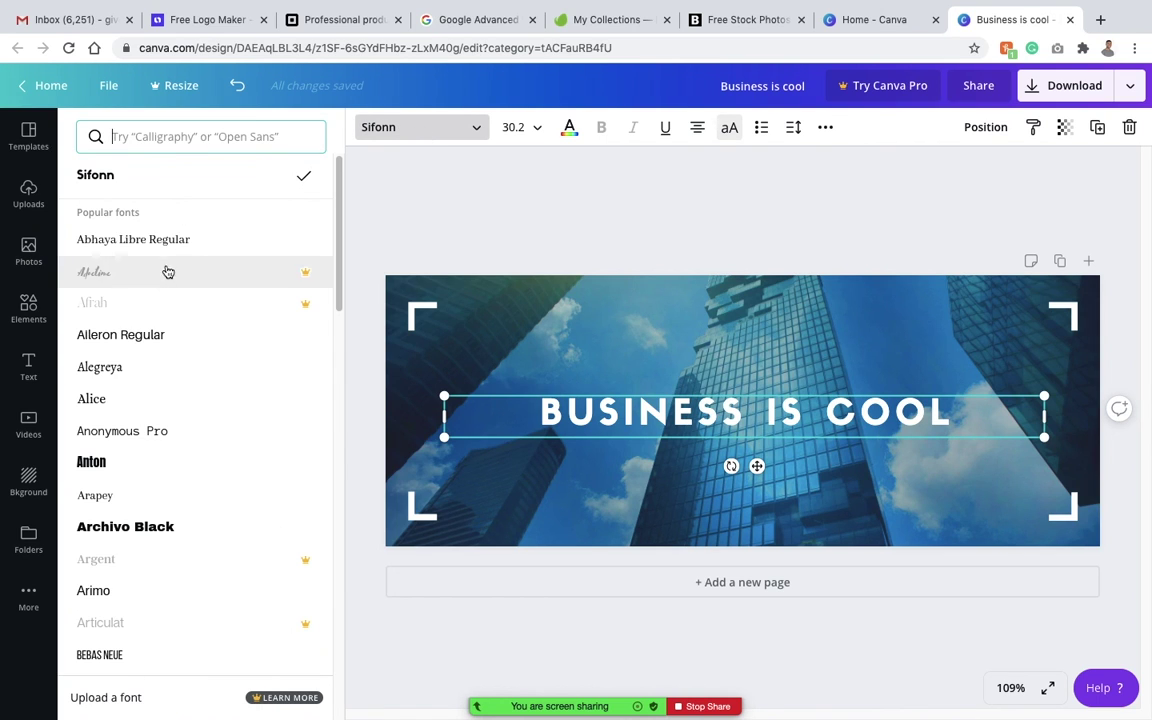
left_click(152, 343)
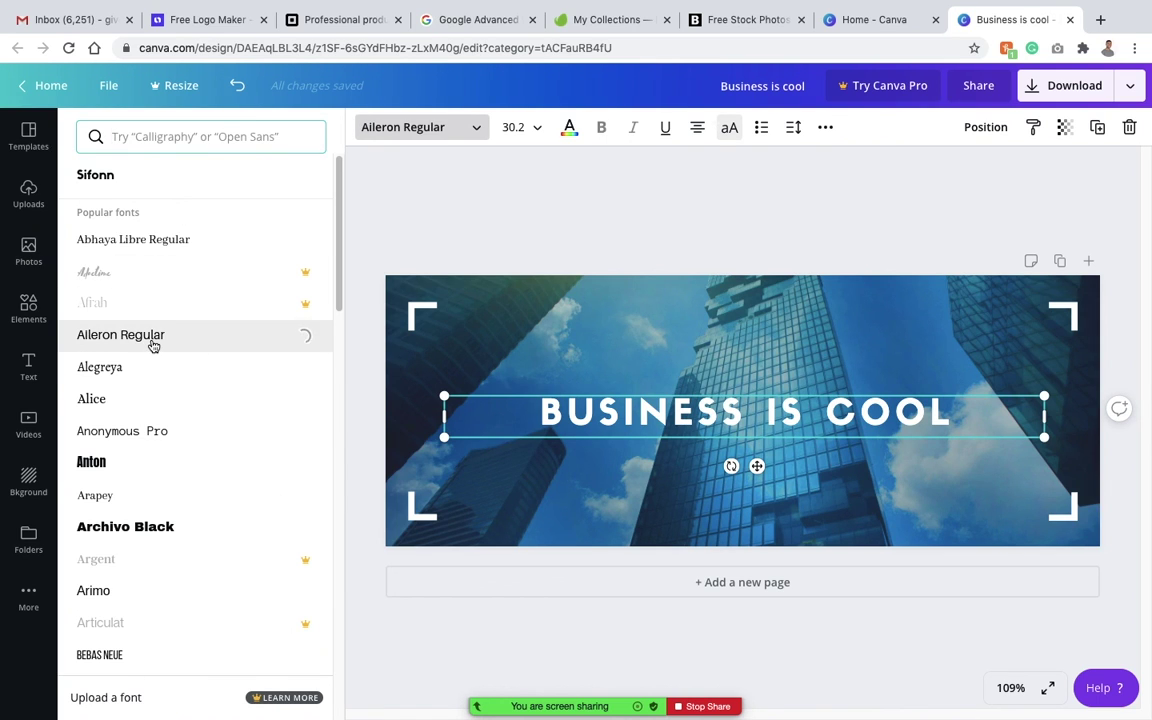
Try turquoise and light blue as the heading's text colour and set it back to white.
left_click(570, 130)
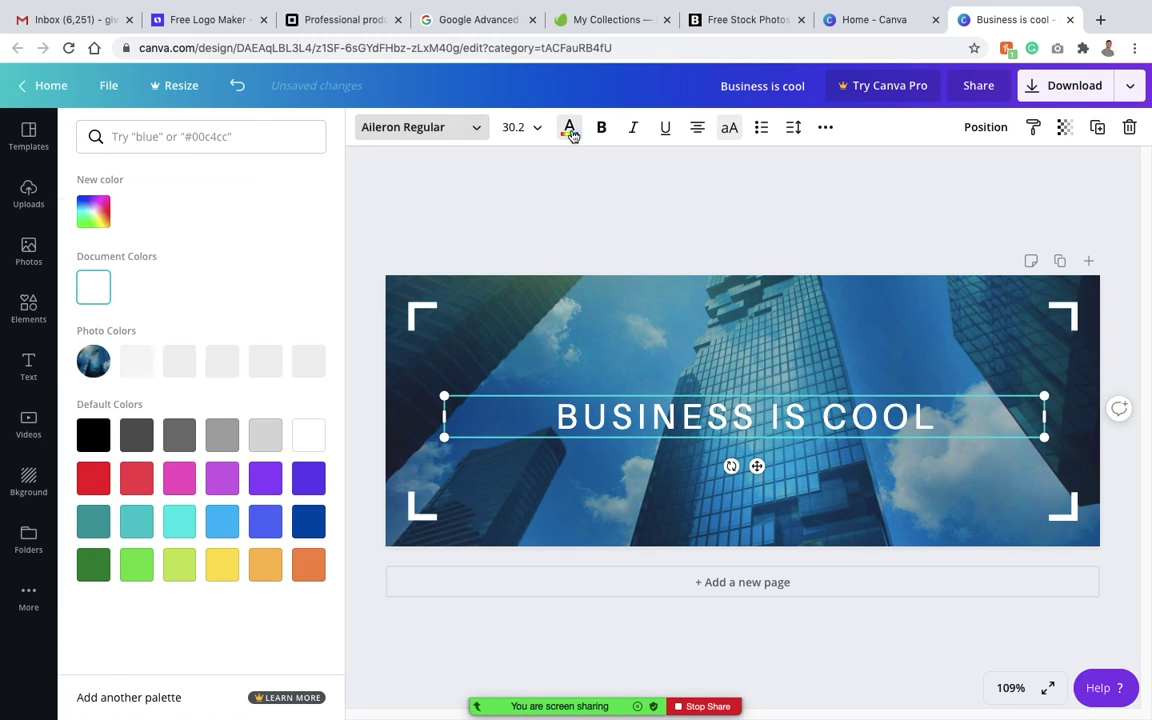
left_click(136, 528)
left_click(220, 522)
left_click(307, 434)
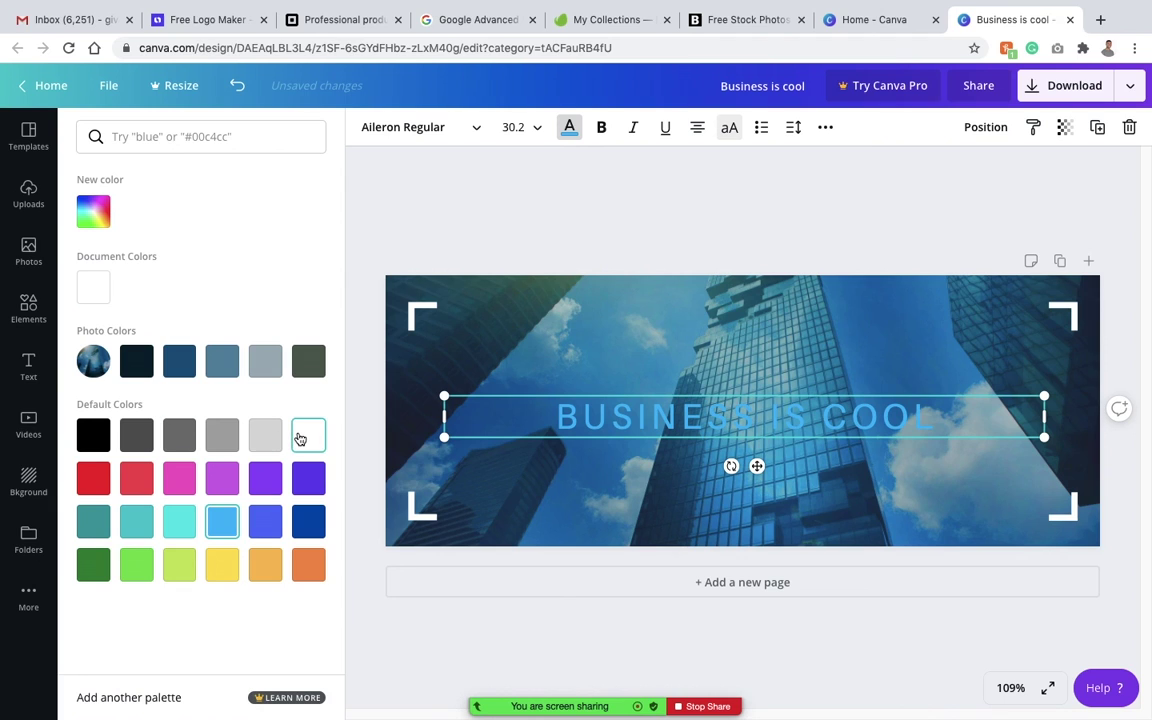
Make the heading bold and italic, and cycle through its text alignments back to centred.
left_click(601, 128)
left_click(634, 127)
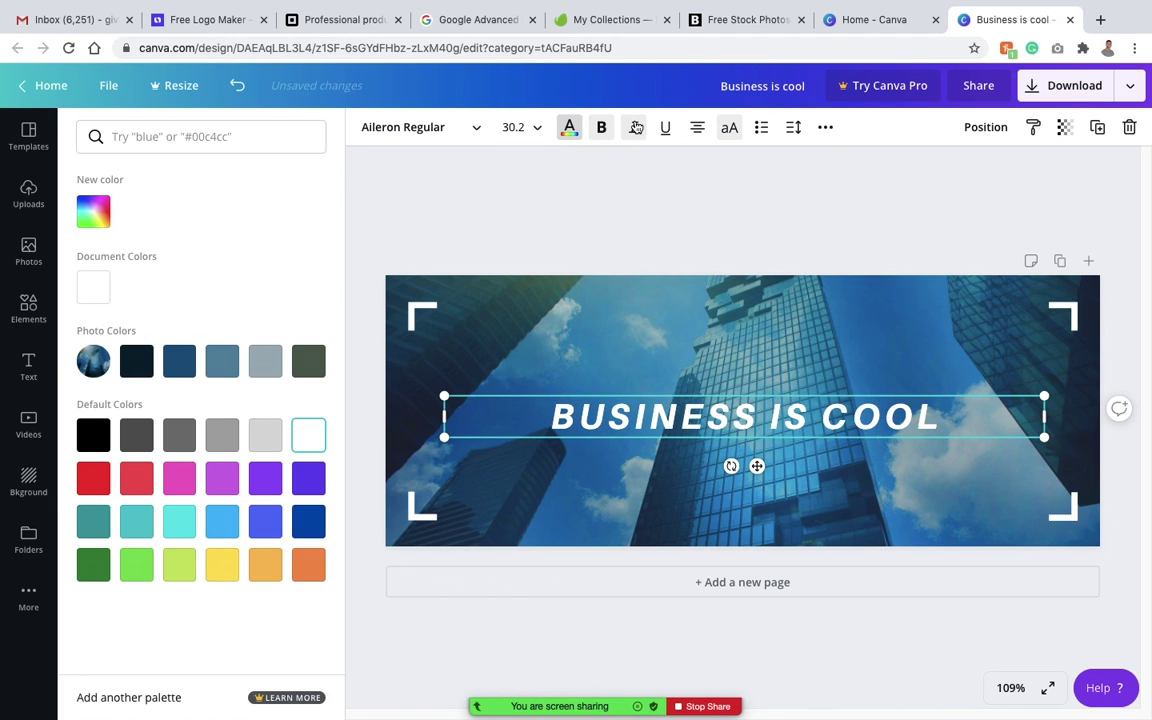
left_click(697, 127)
left_click(699, 129)
left_click(699, 129)
left_click(699, 129)
key("Escape")
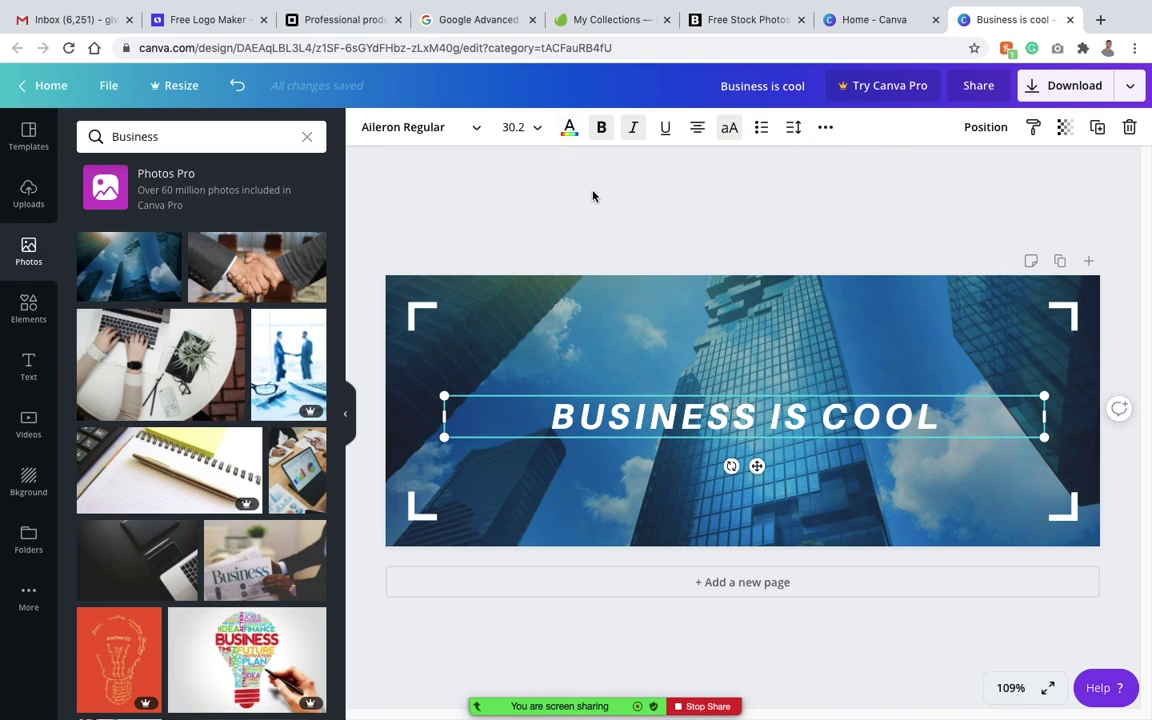
Show the elements library with its grids, shapes and frames.
left_click(29, 310)
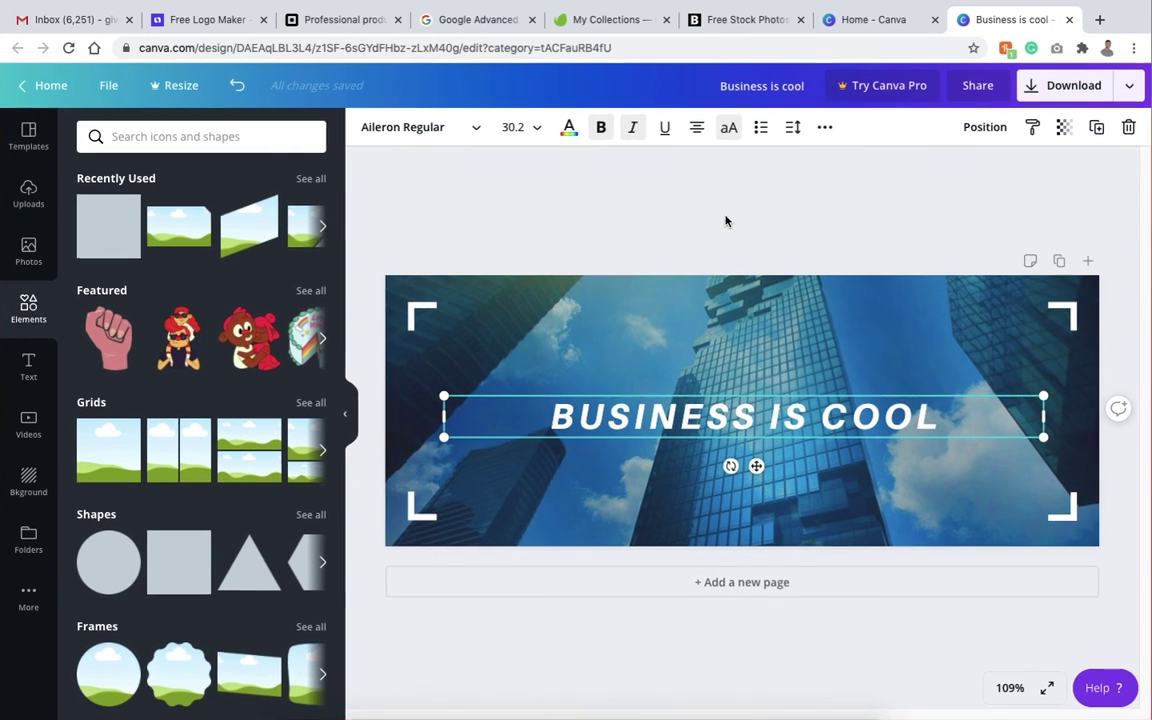
Switch the Zoom screen share to the Microsoft PowerPoint slideshow window.
mouse_move(560, 680)
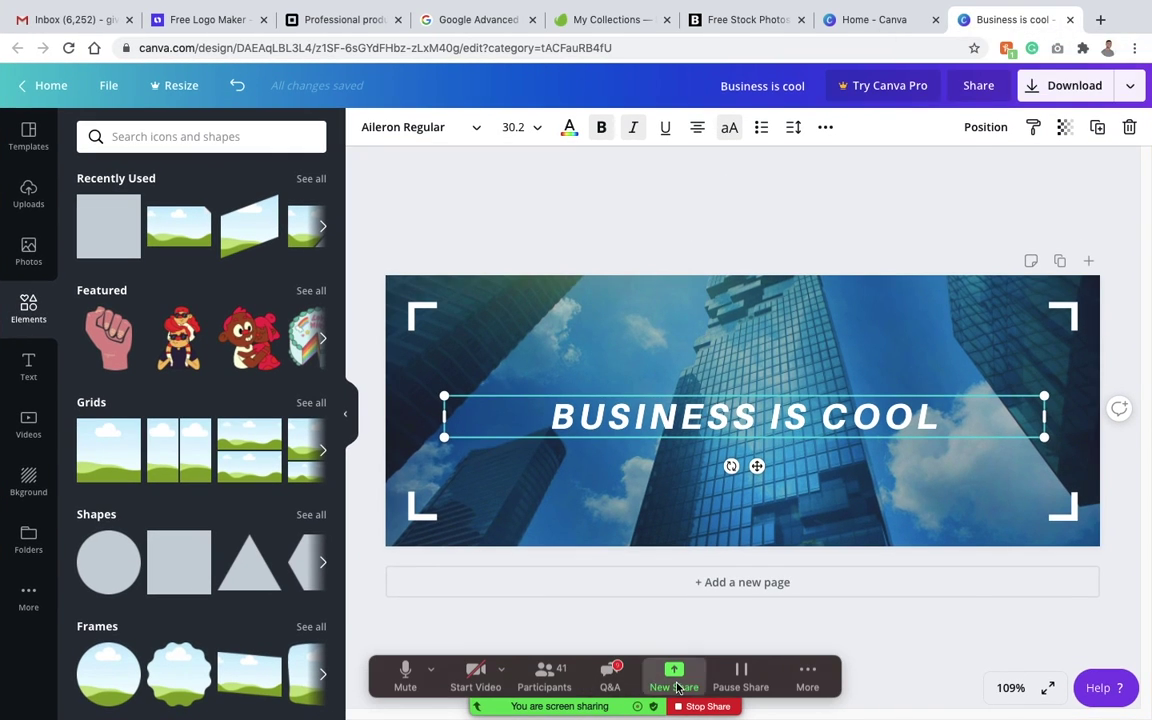
left_click(674, 677)
left_click(430, 190)
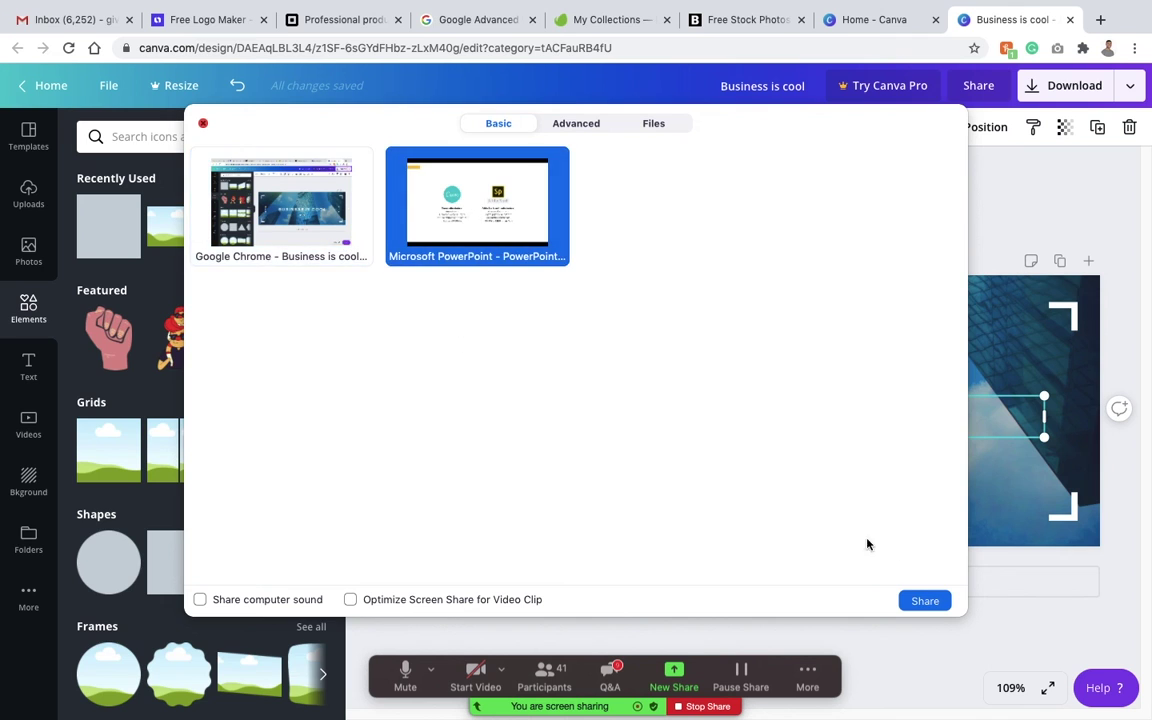
left_click(925, 600)
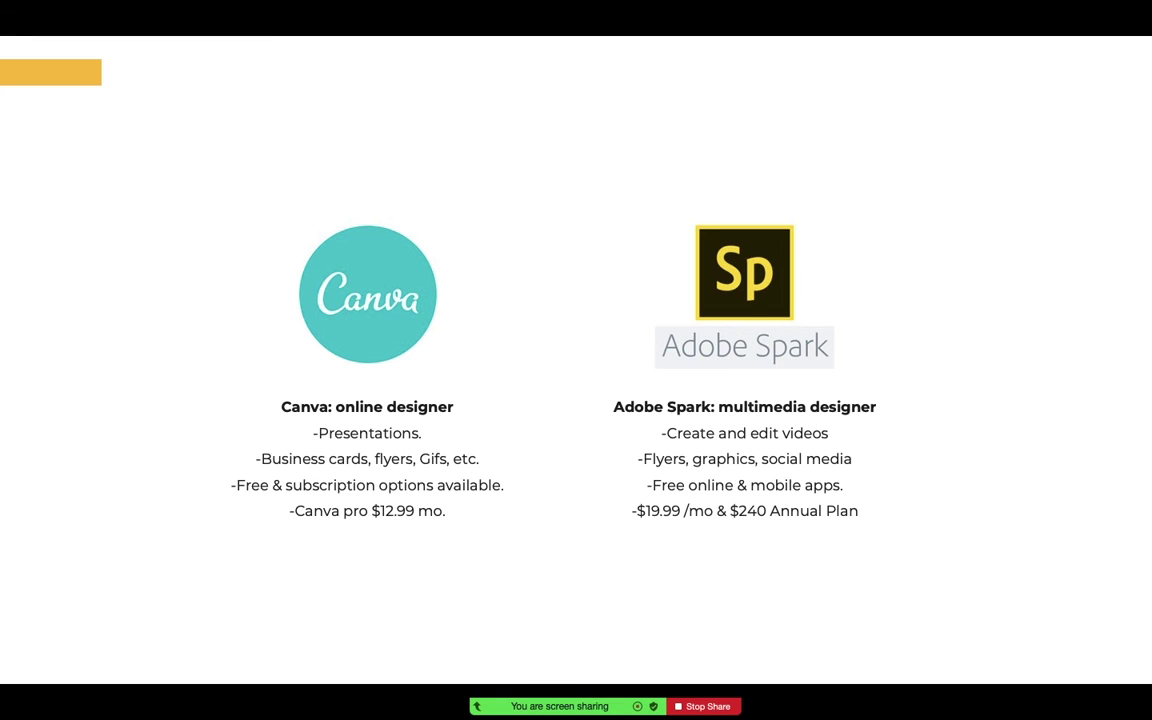
Open Adobe Spark's features page from the slide and share that Google Chrome window in Zoom.
left_click(755, 291)
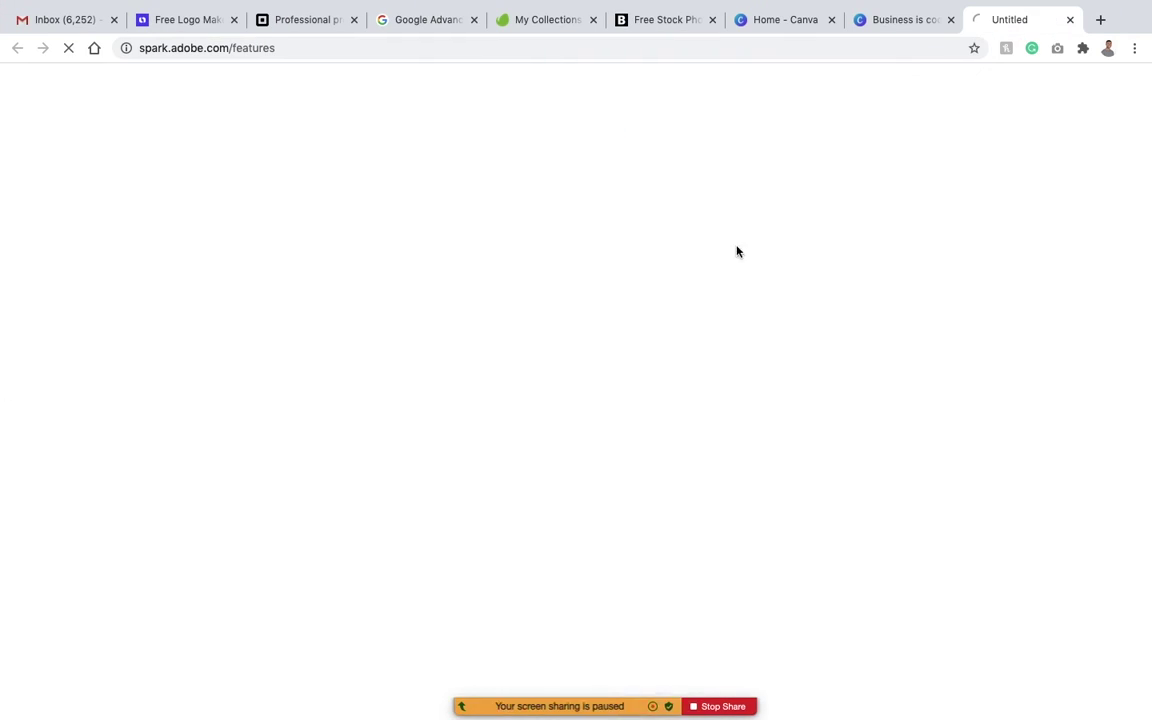
left_click(670, 672)
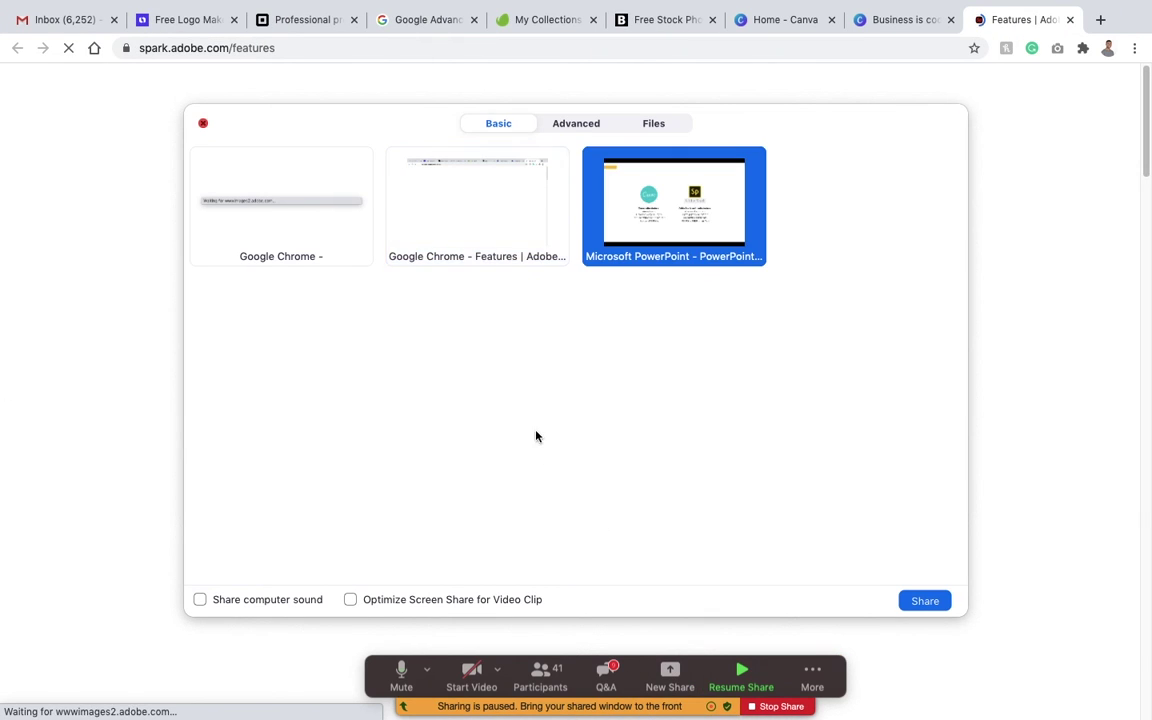
left_click(500, 222)
left_click(921, 601)
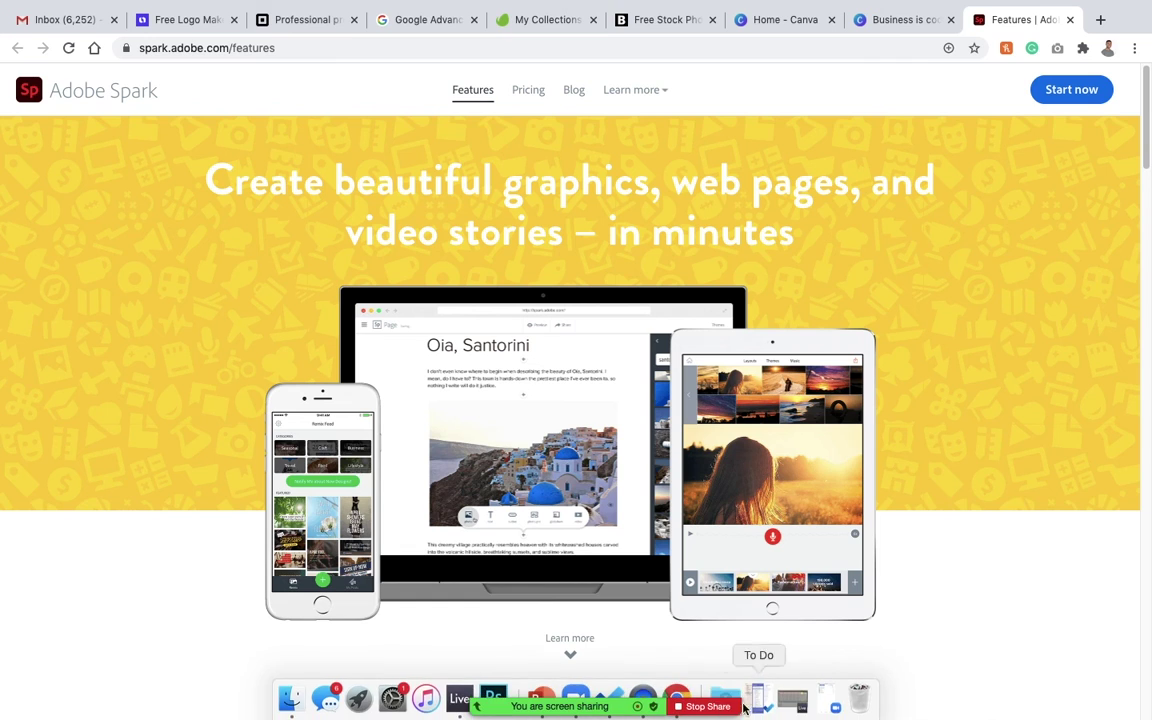
Look through the Adobe Spark features page, including its typography, imagery, themes and sharing features.
mouse_move(625, 710)
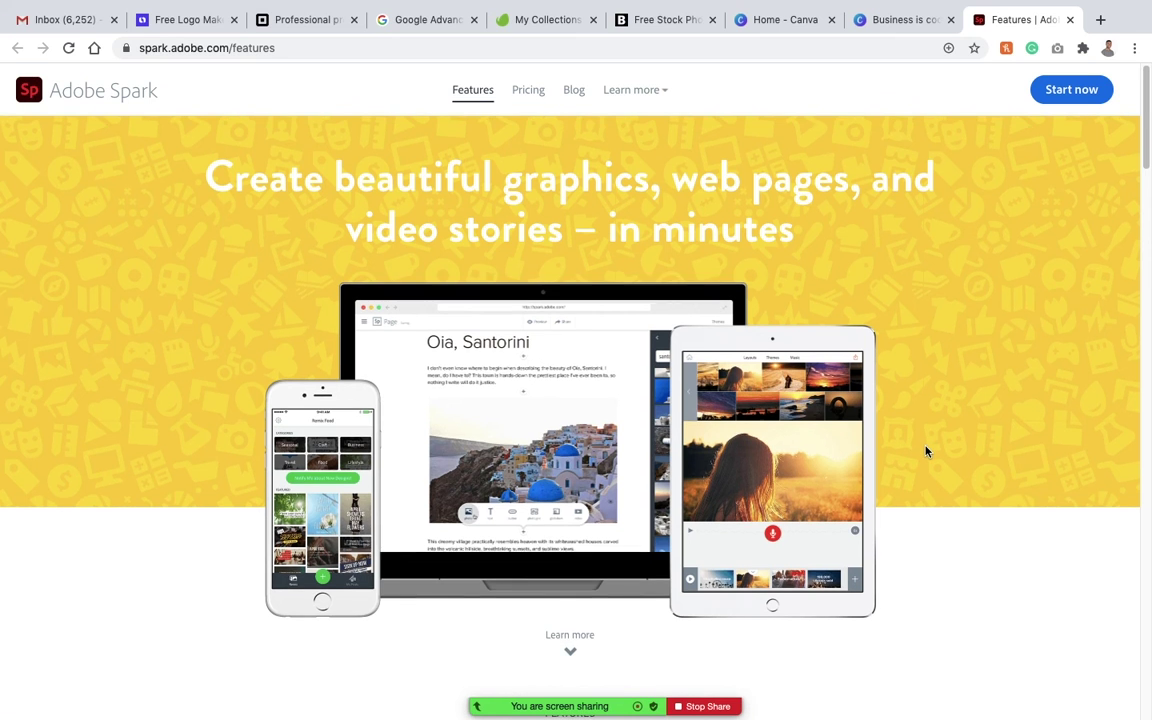
scroll(928, 452, "down", 2)
scroll(928, 451, "down", 2)
scroll(838, 337, "up", 3)
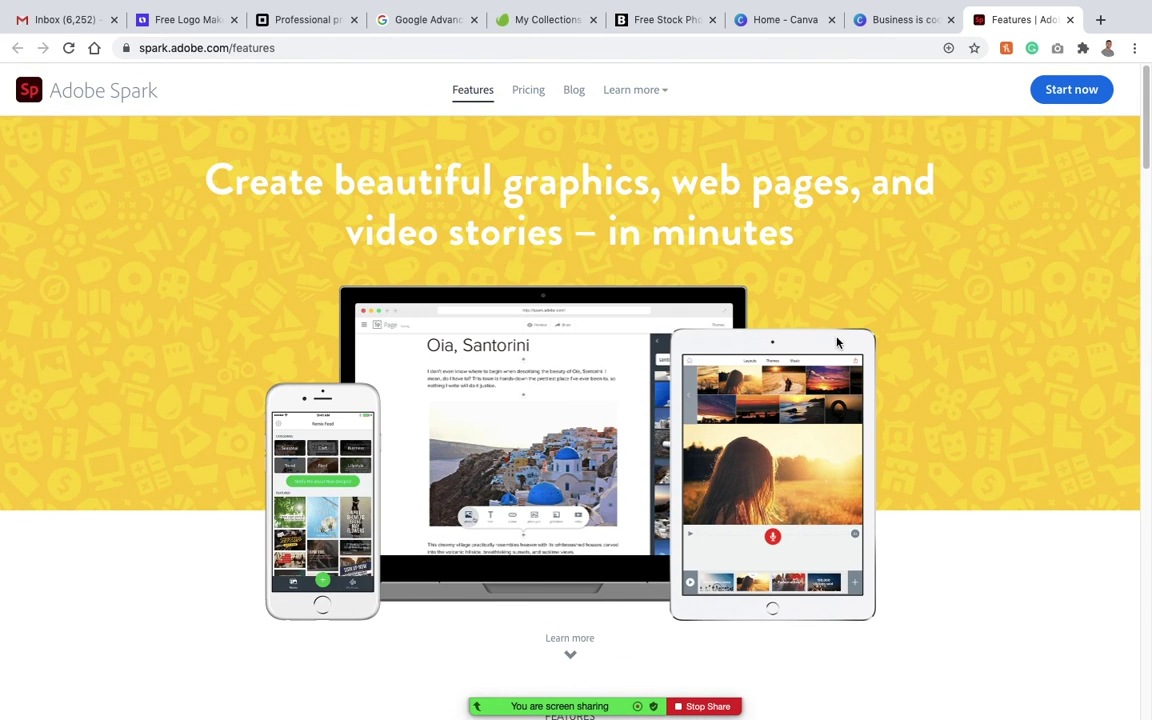
scroll(892, 401, "down", 5)
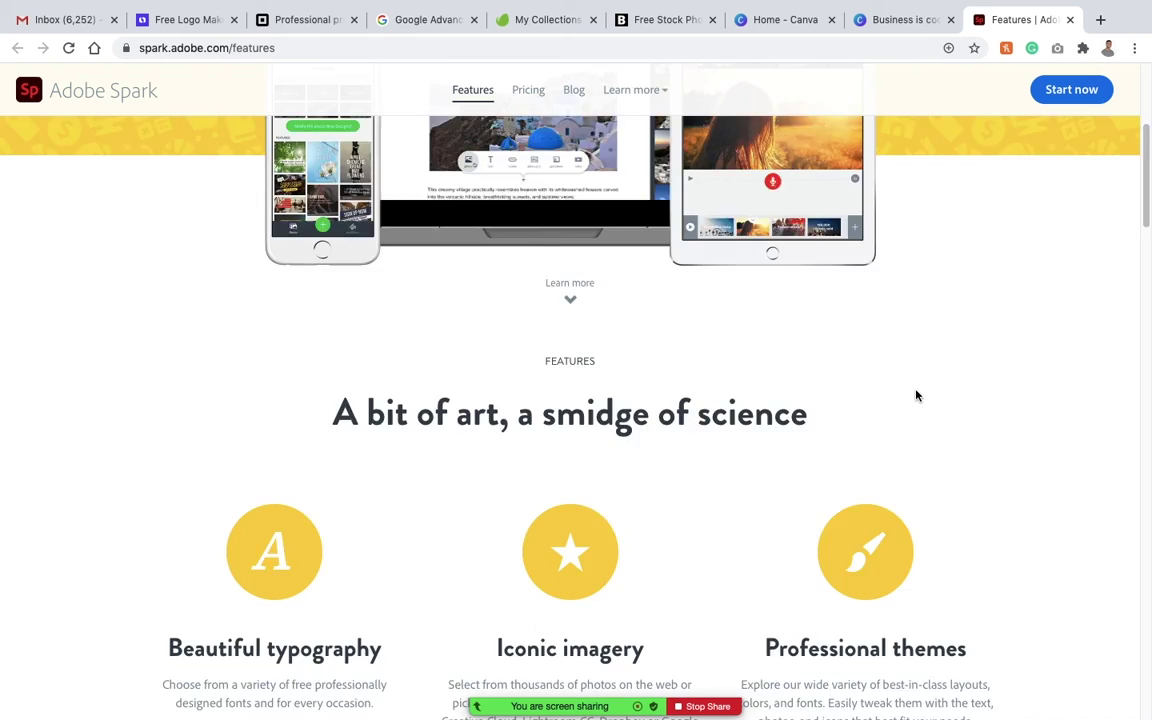
scroll(964, 384, "down", 1)
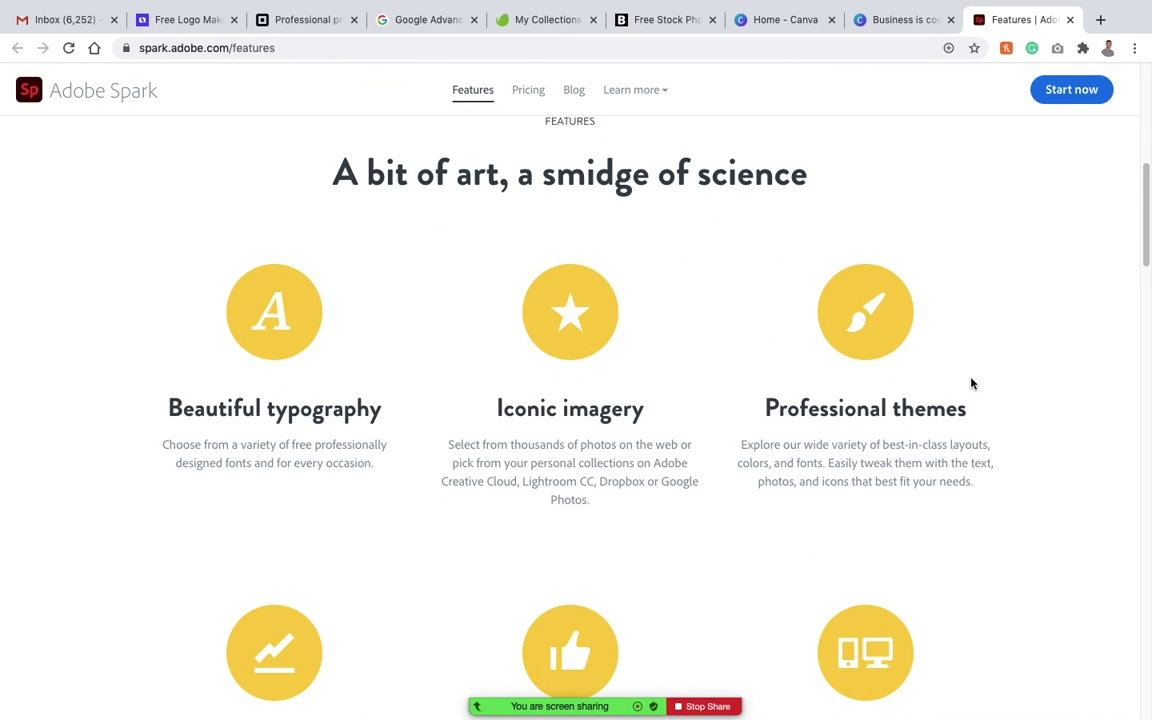
scroll(969, 383, "down", 2)
scroll(970, 383, "down", 4)
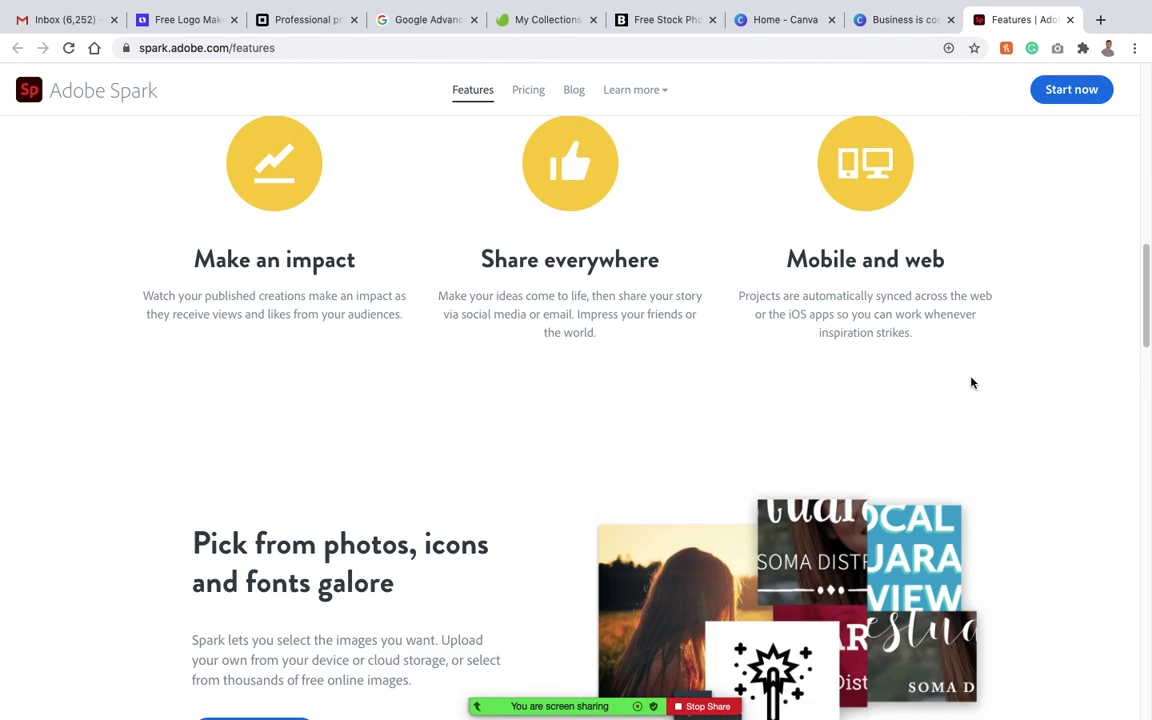
Look over the rest of the Spark features page, then start Spark and dismiss the promotional pop-up on its home page.
scroll(970, 383, "down", 1)
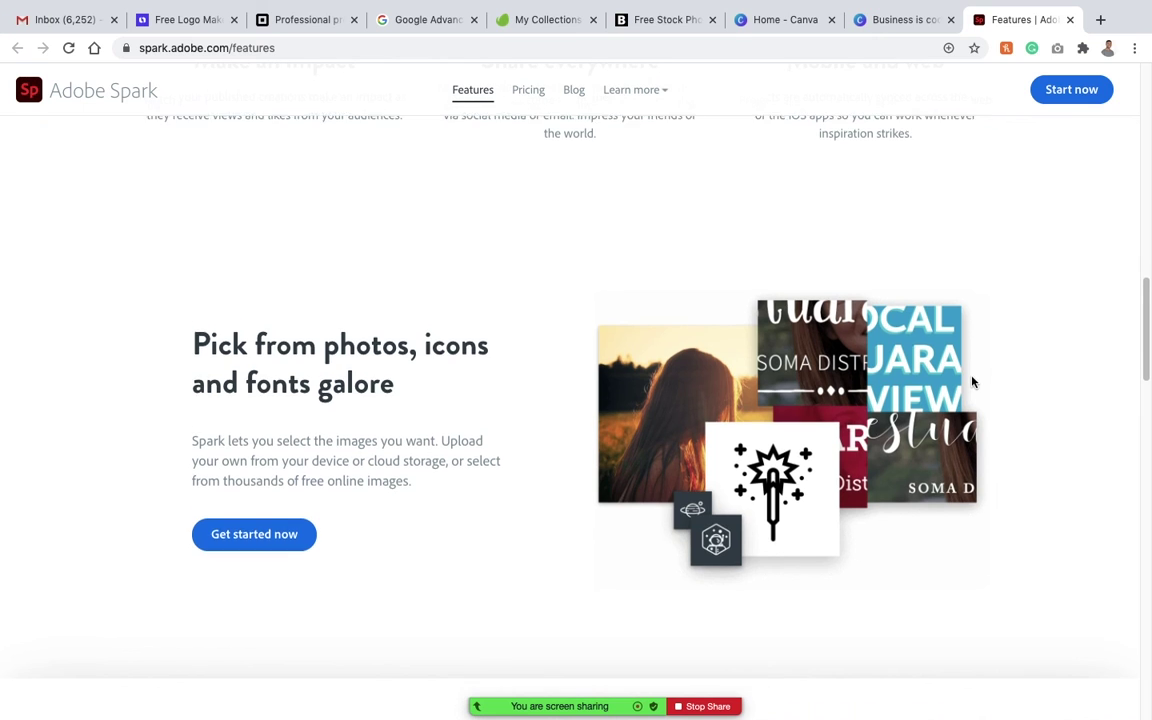
scroll(970, 383, "down", 1)
scroll(972, 381, "down", 5)
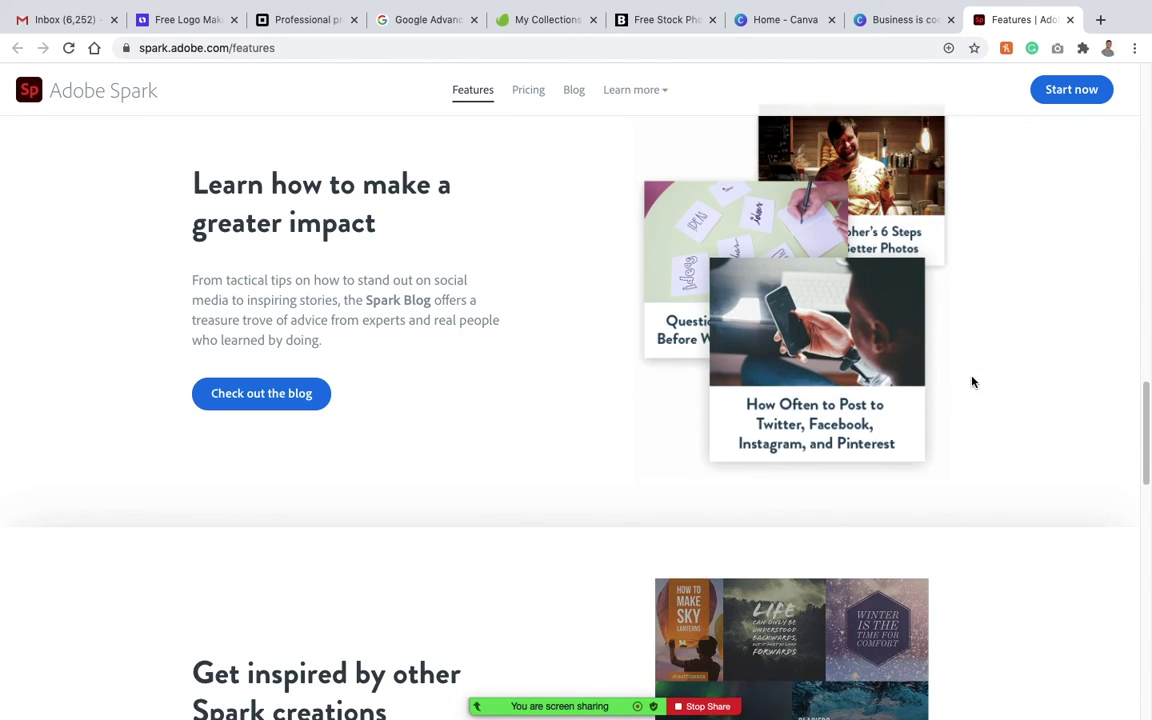
scroll(985, 316, "up", 3)
left_click(1056, 89)
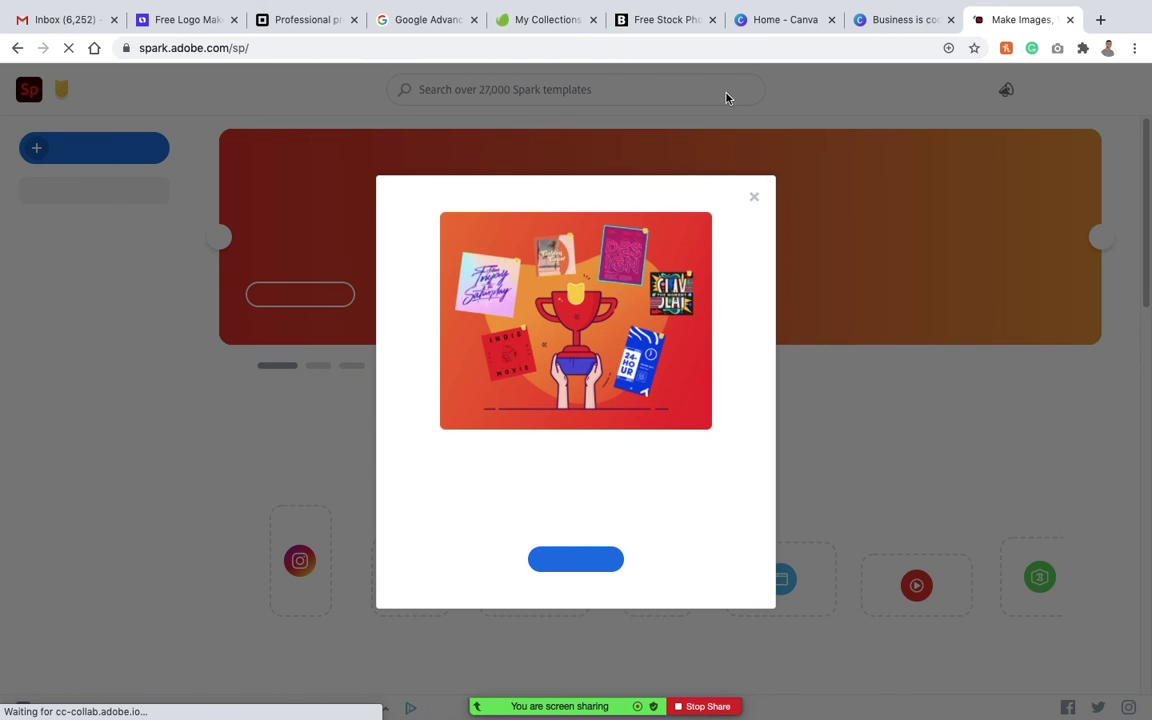
left_click(755, 198)
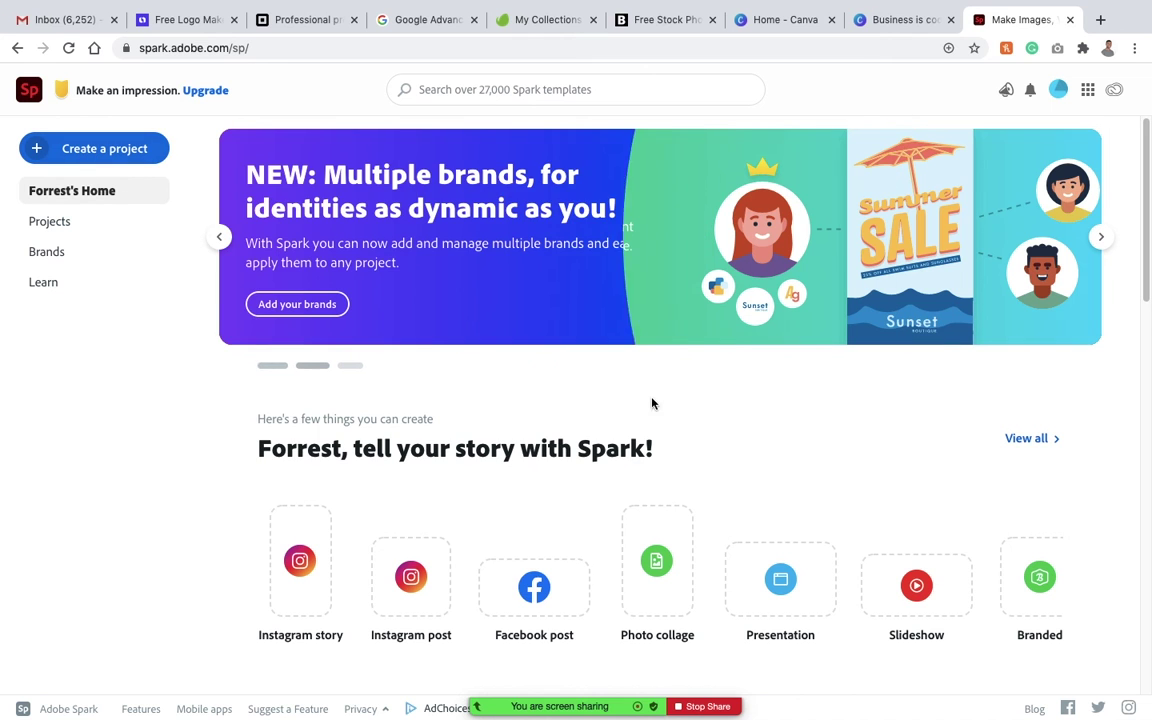
Browse all Spark project types and create a post from the Conference flyer under Teach and study.
scroll(658, 442, "down", 2)
scroll(675, 445, "down", 2)
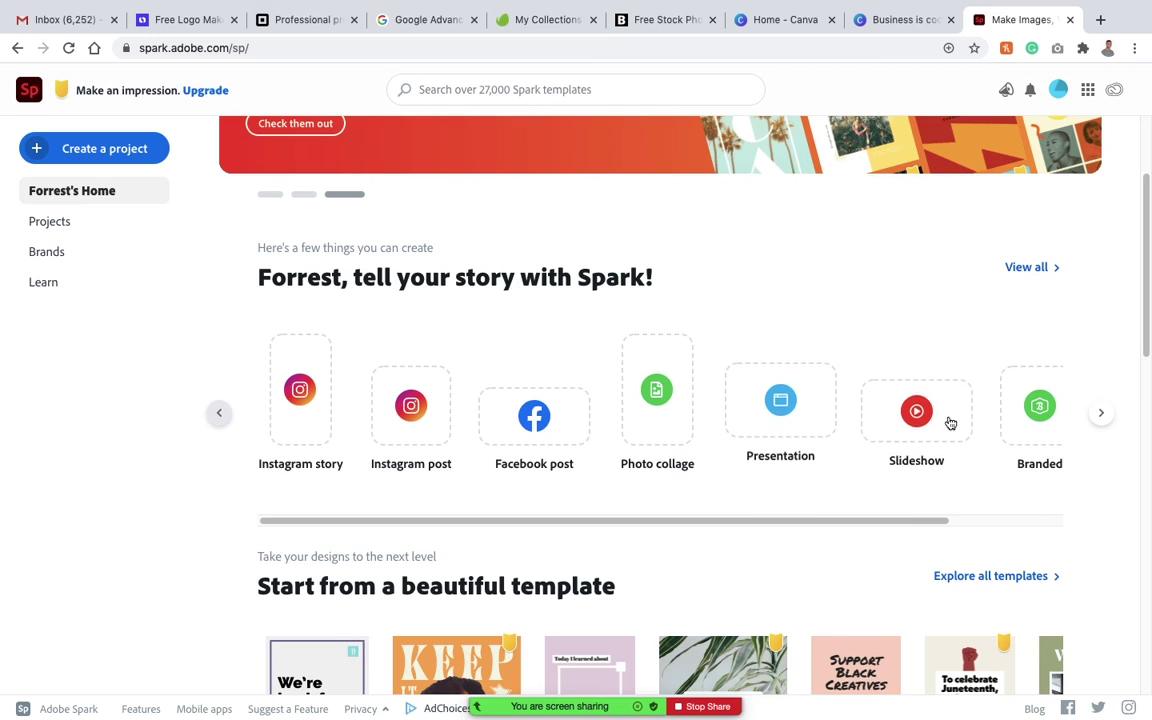
left_click(1102, 414)
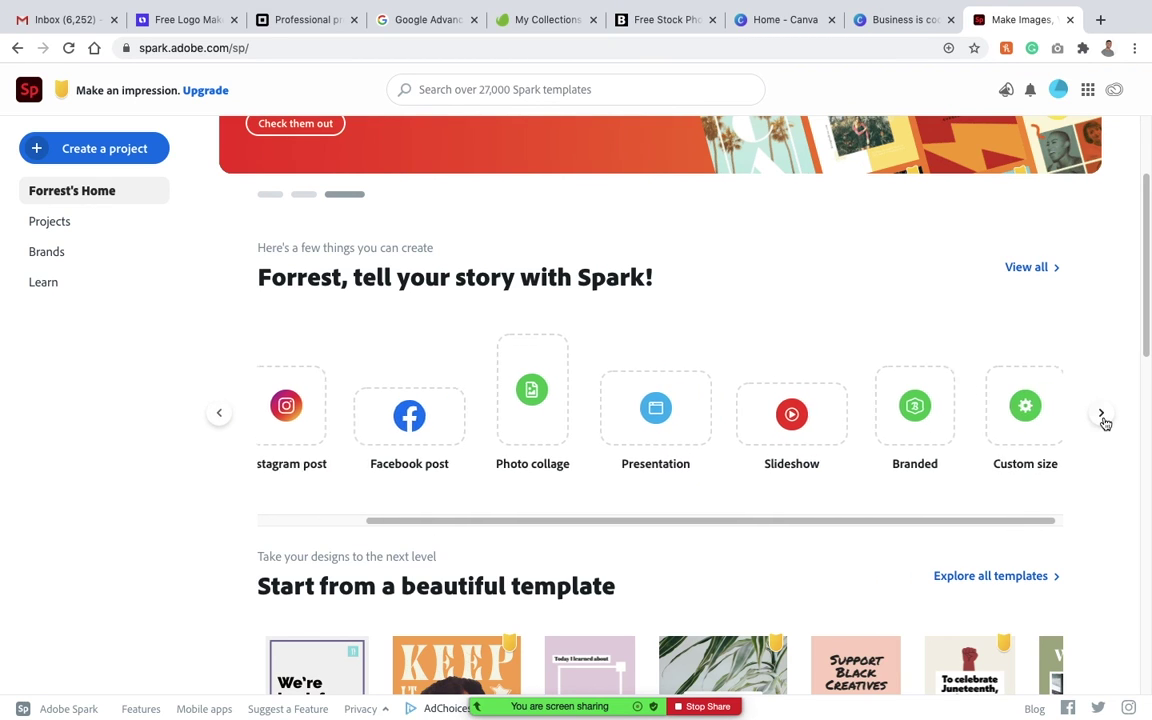
left_click(1030, 268)
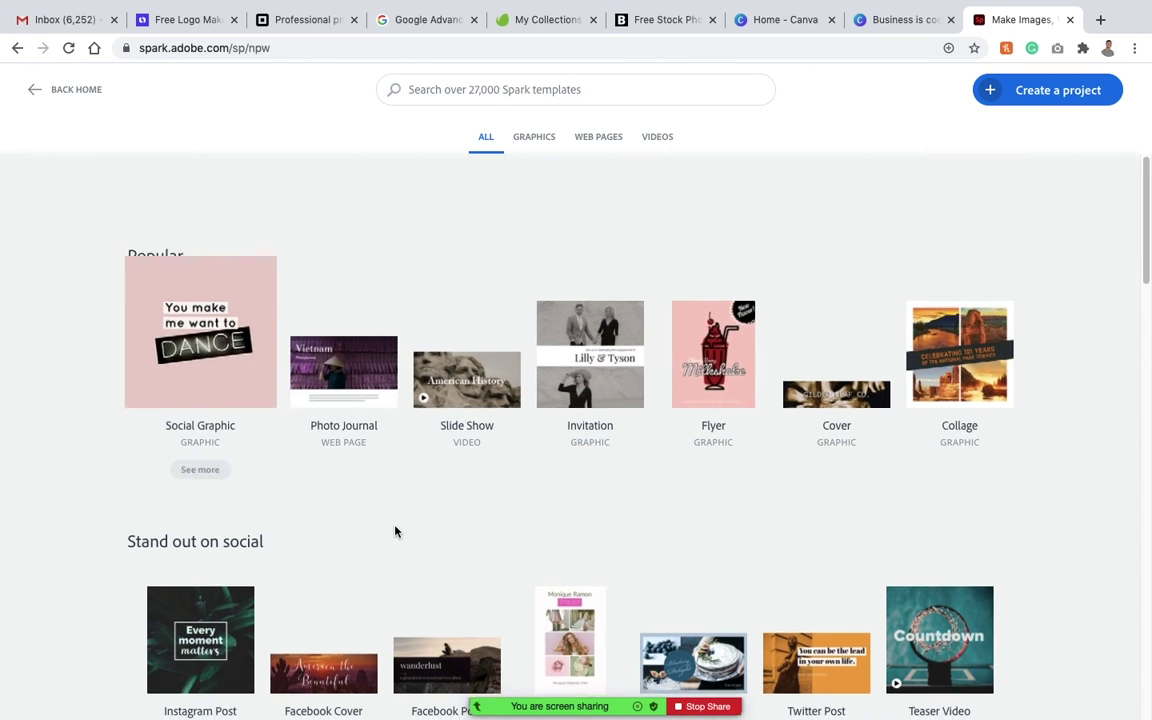
scroll(396, 532, "down", 8)
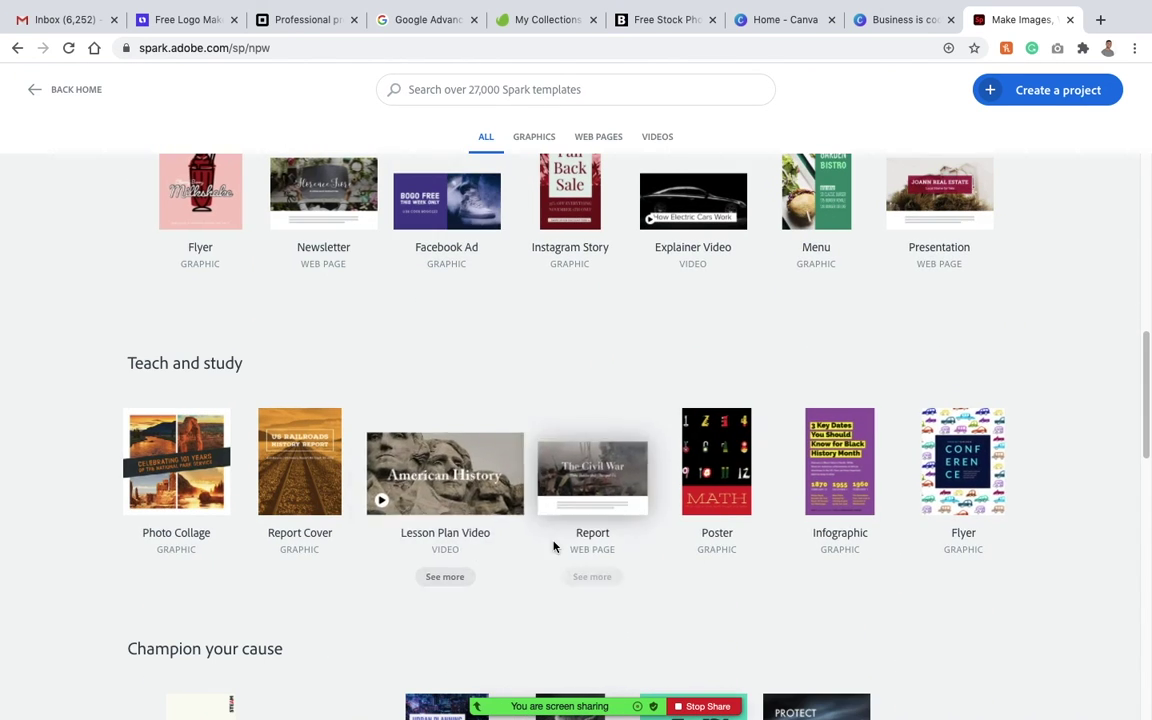
left_click(936, 458)
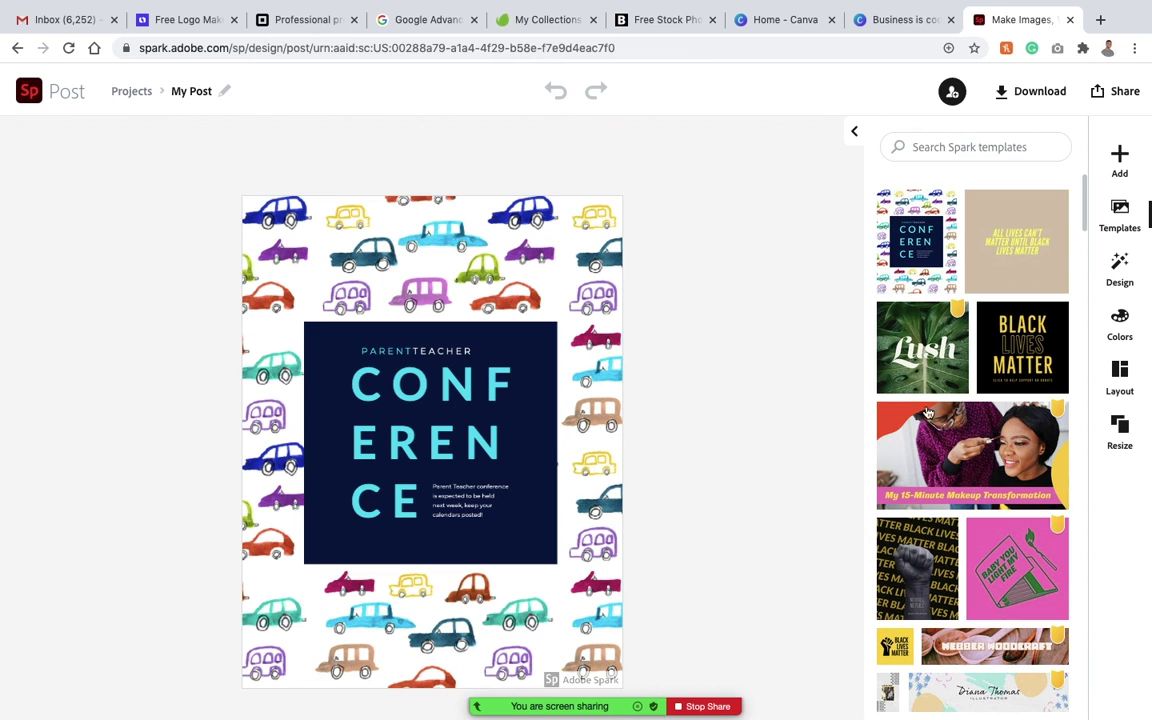
Replace the post with the raised-fist Black Lives Matter template without saving the current project, and dismiss the new-features notice.
scroll(977, 437, "down", 2)
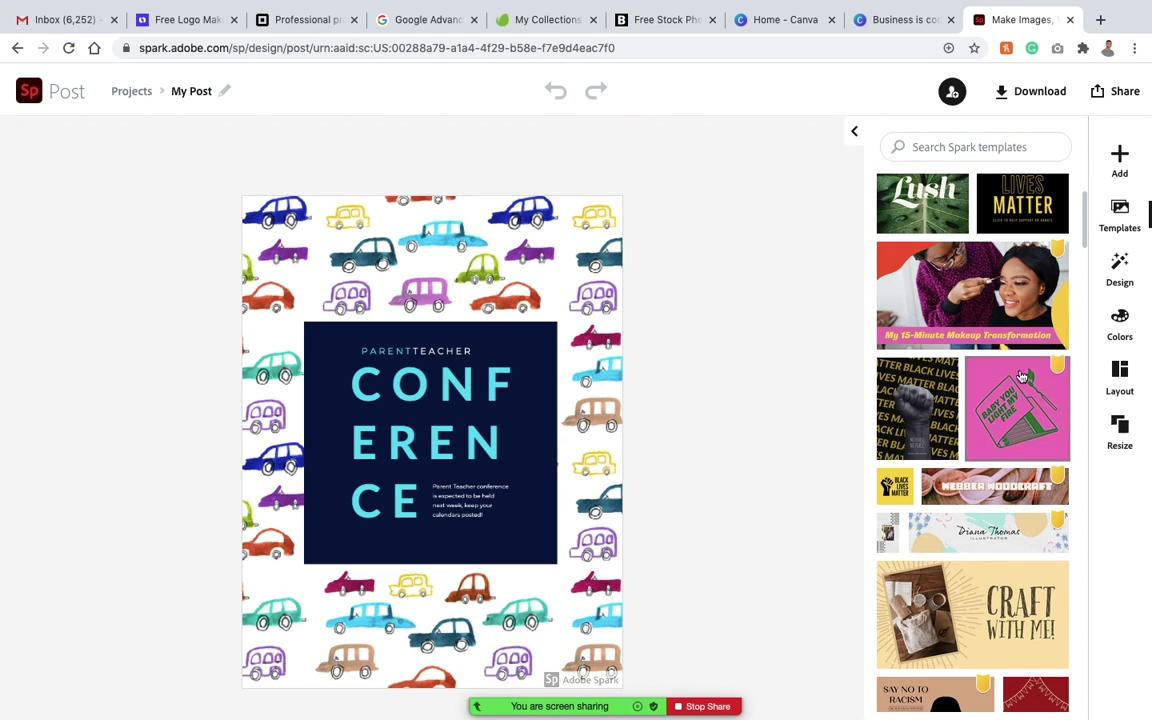
scroll(970, 524, "down", 1)
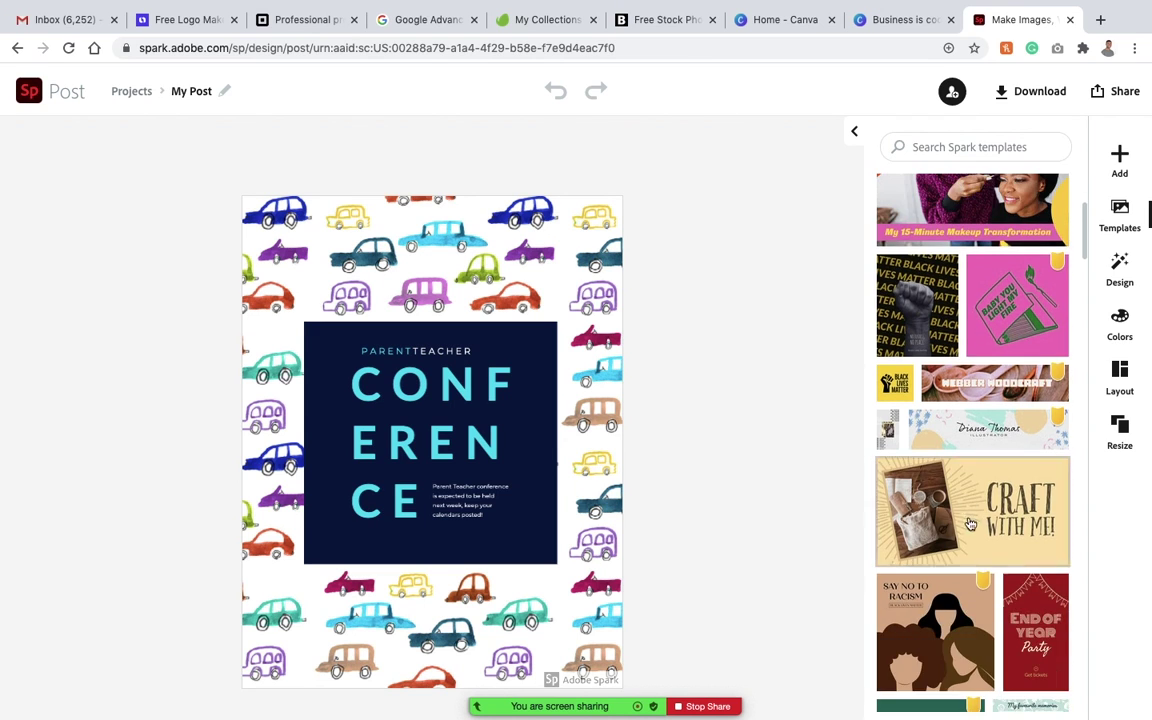
left_click(915, 306)
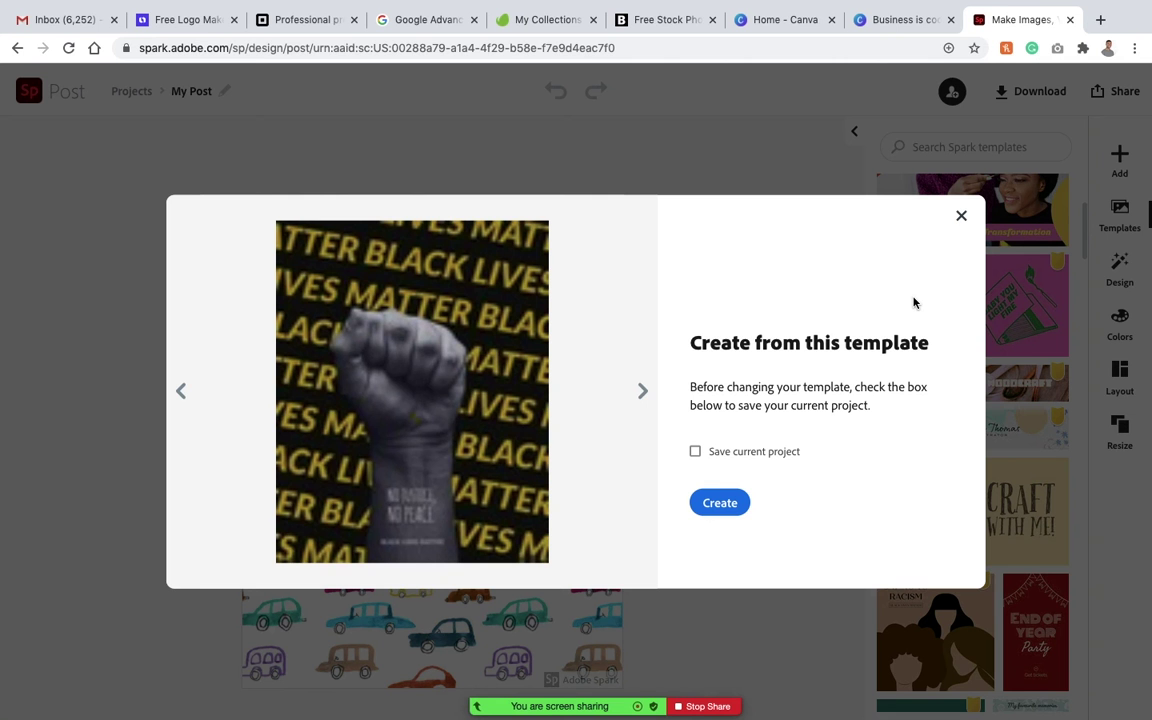
left_click(719, 504)
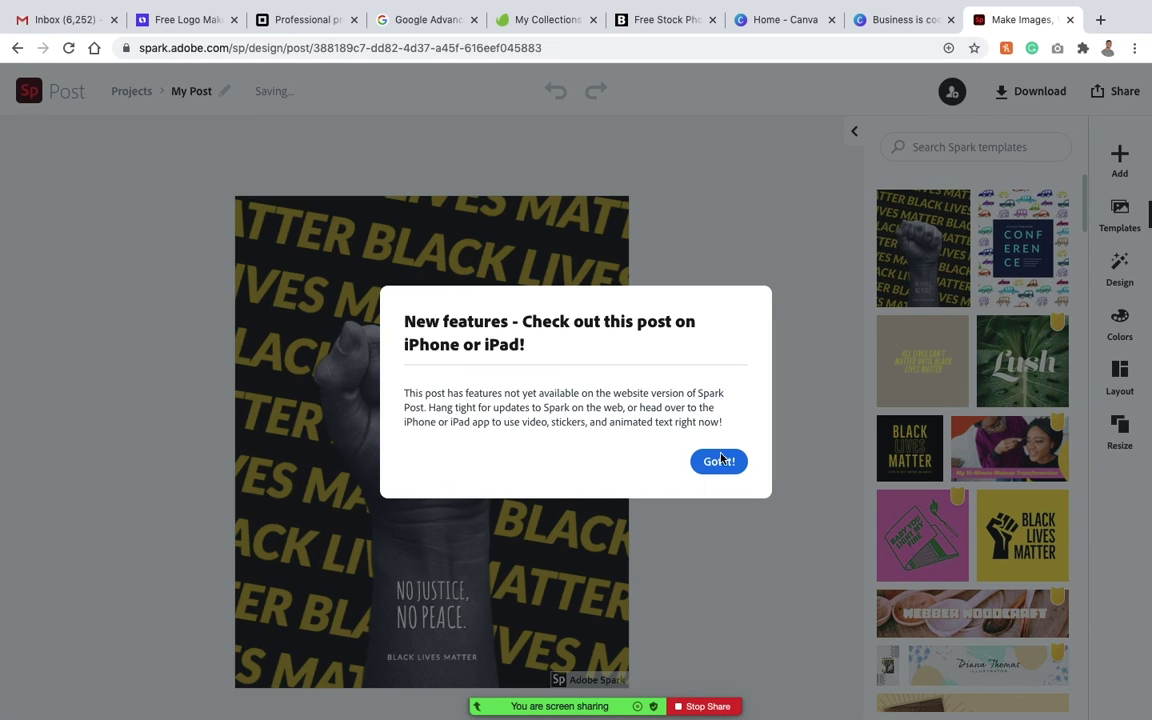
left_click(717, 463)
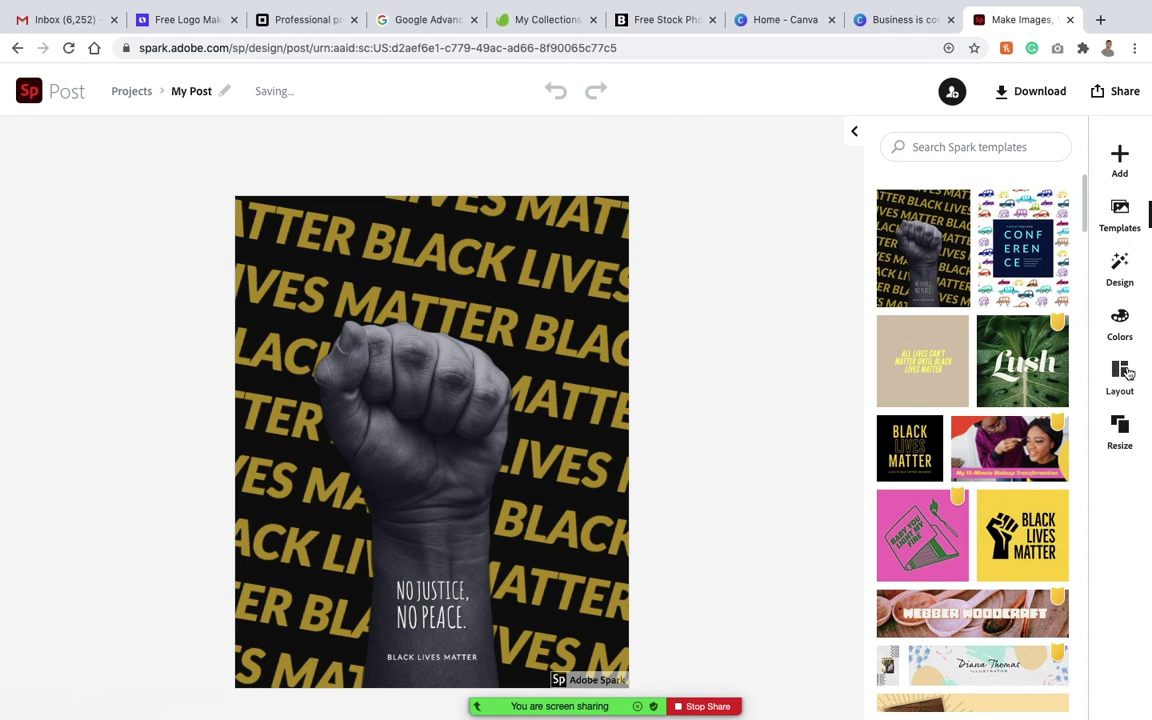
Show the Brandify option and the design variations for the post, dismissing the tips and closing the extra pricing tab.
left_click(1121, 262)
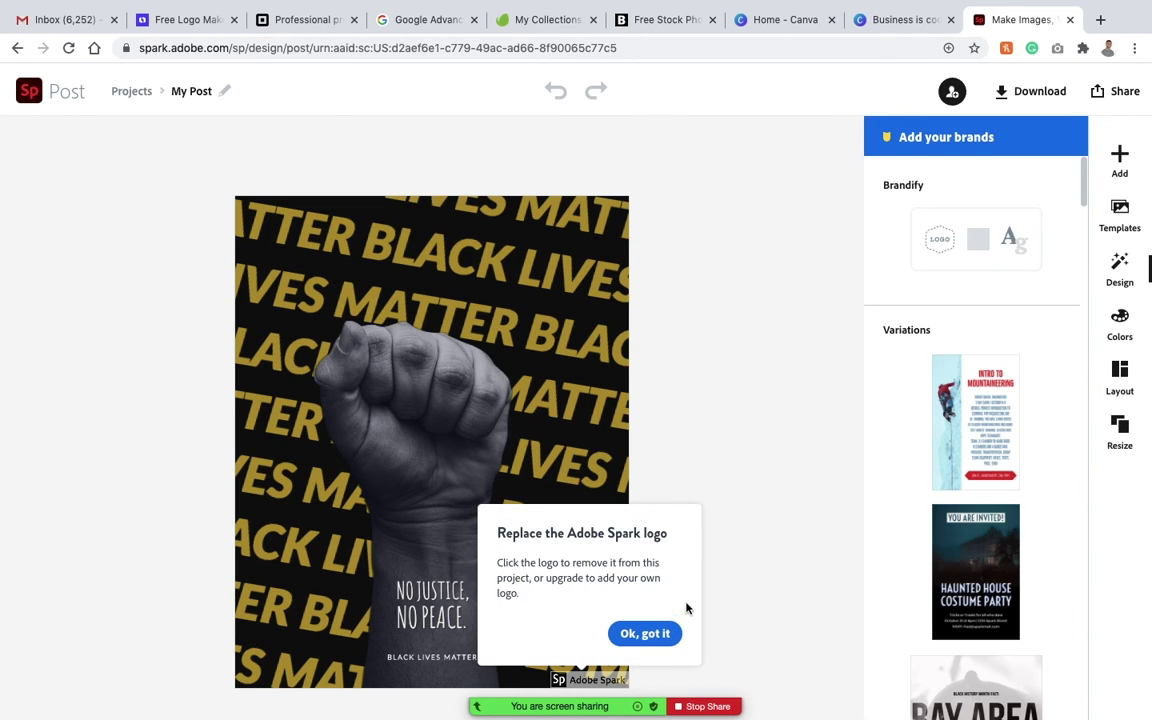
left_click(644, 633)
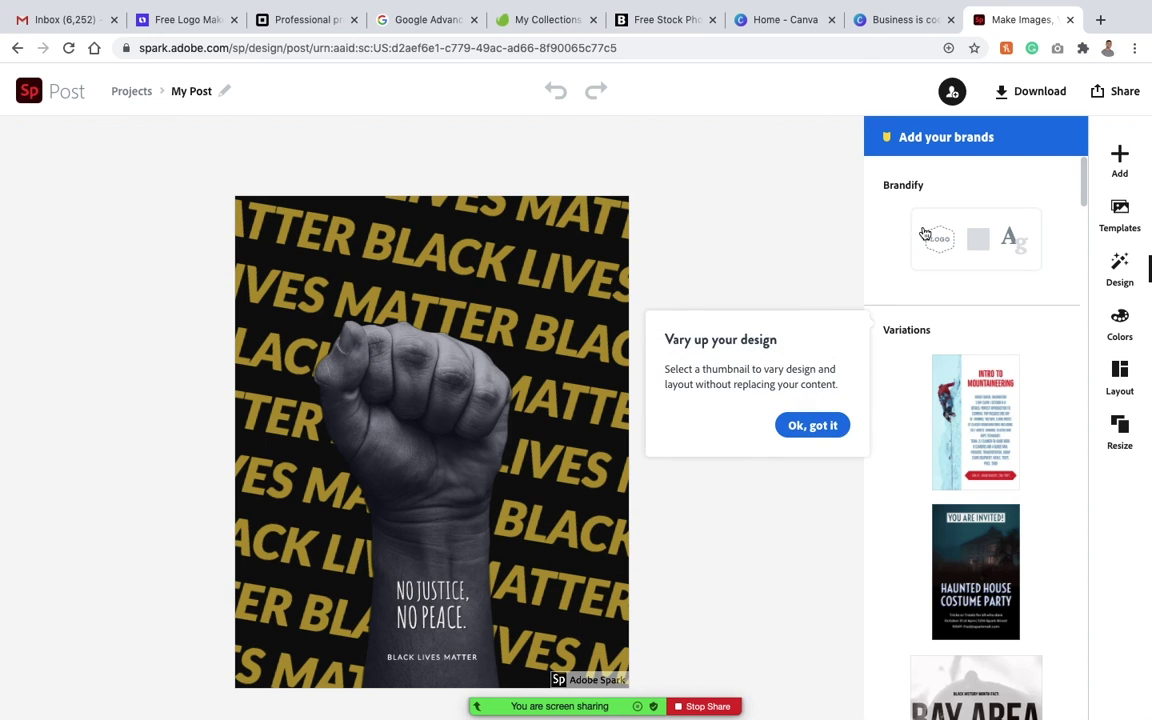
left_click(805, 425)
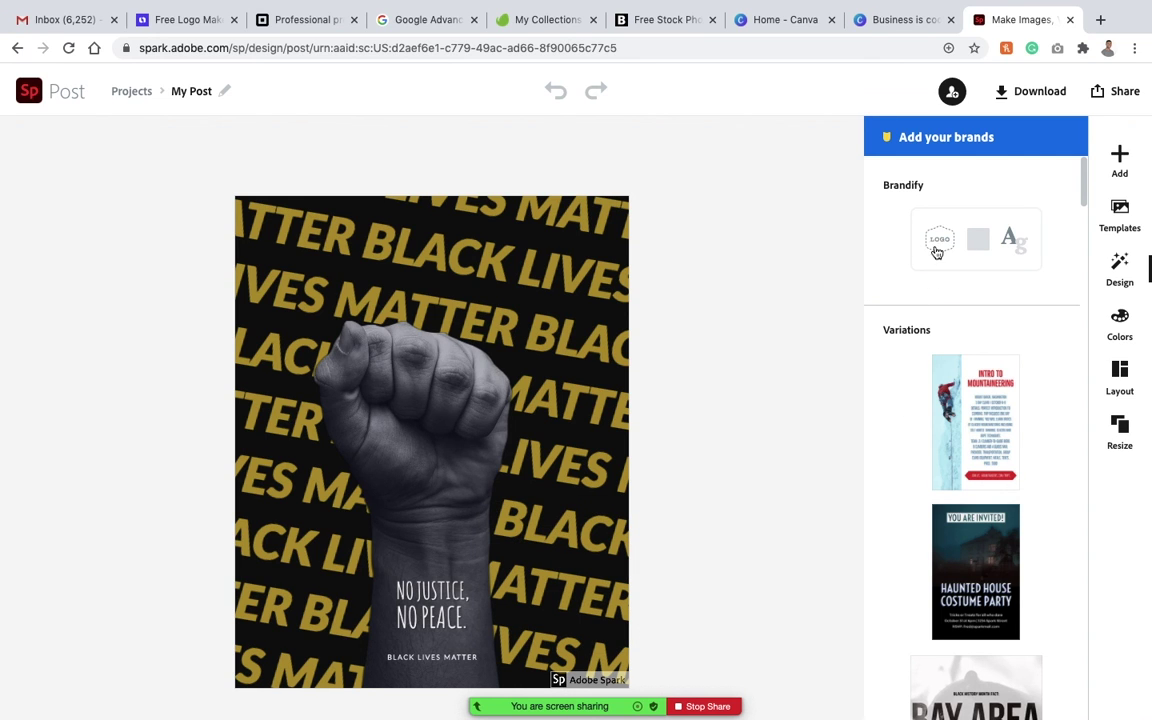
mouse_move(940, 238)
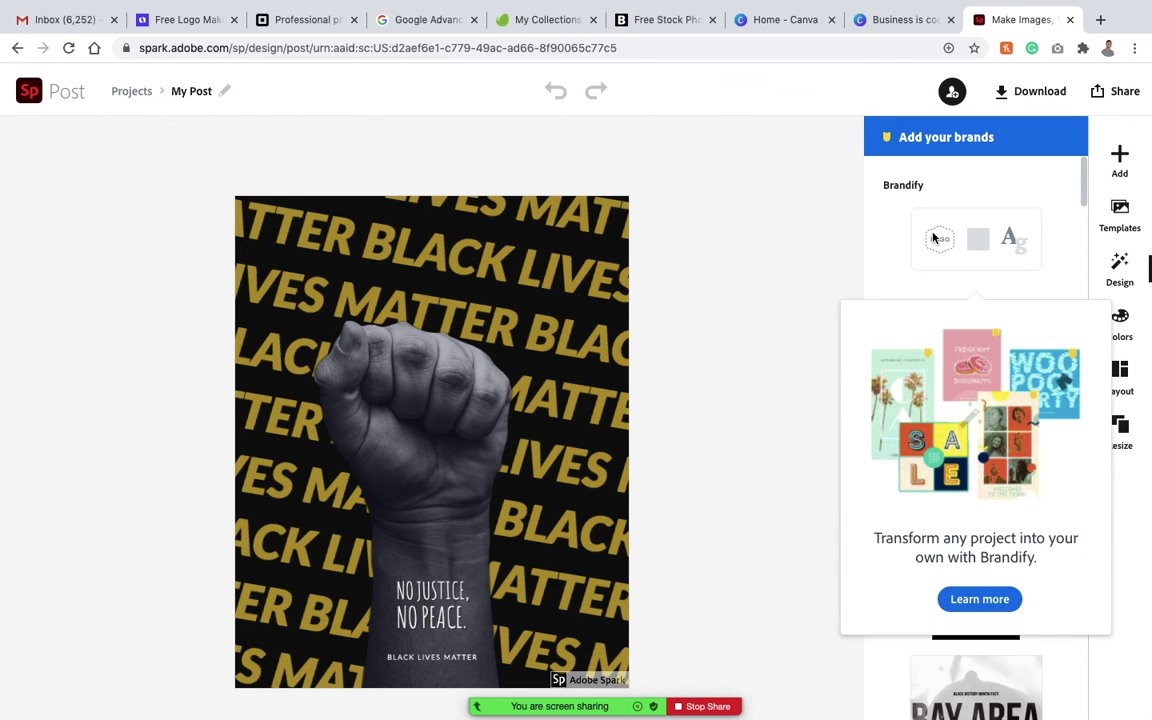
left_click(979, 598)
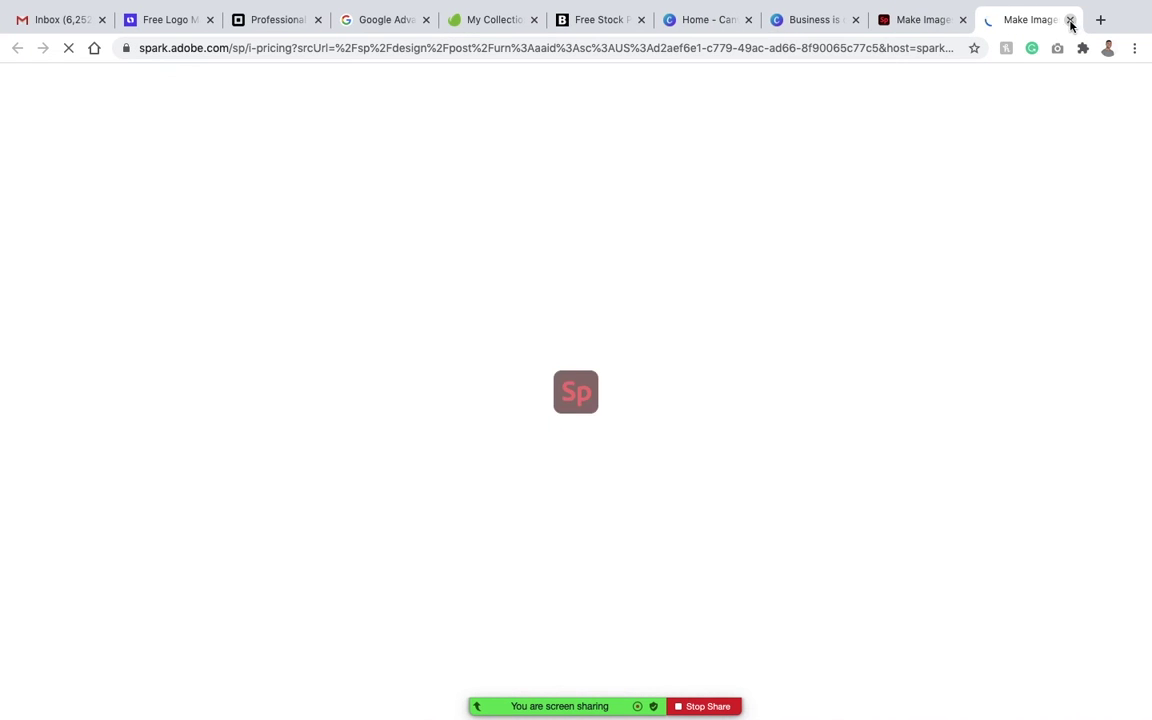
left_click(1070, 19)
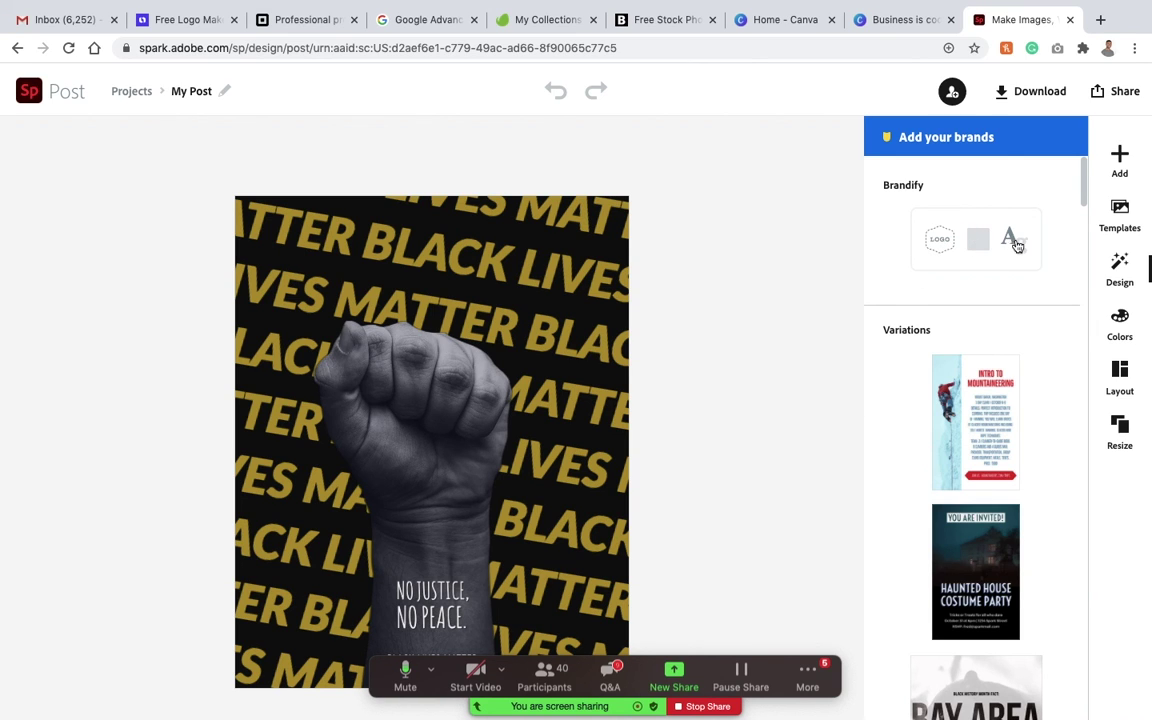
scroll(897, 467, "down", 3)
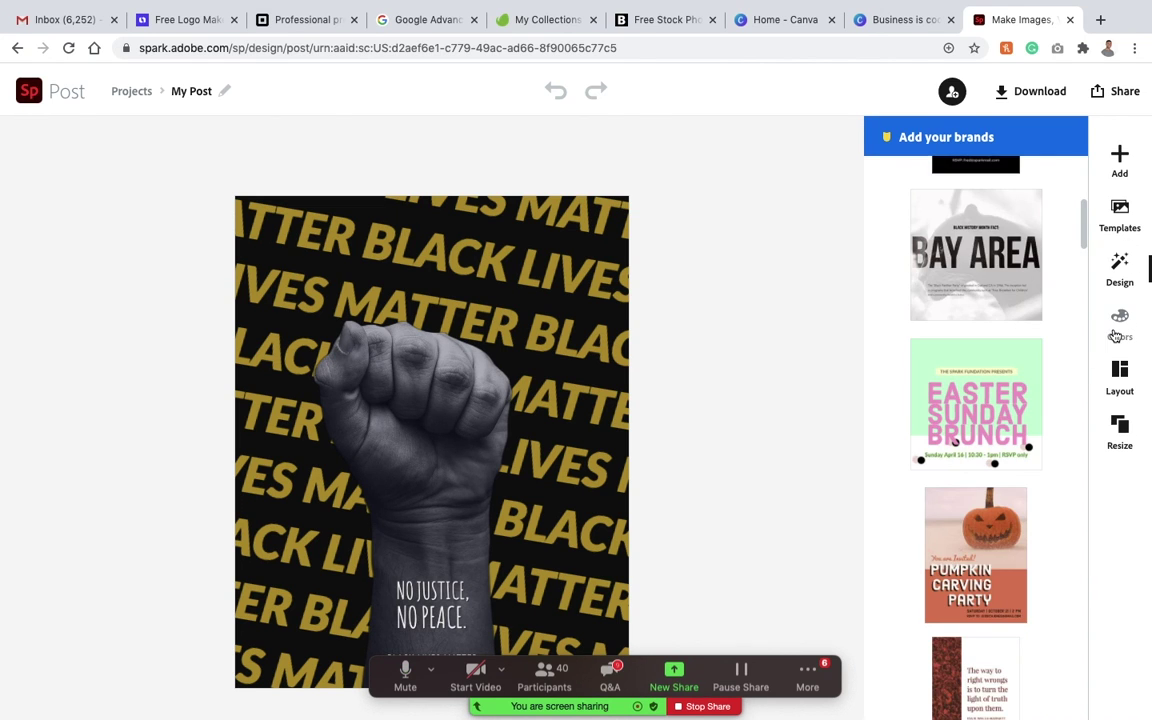
Look through the decorative color palettes offered for the post.
left_click(1118, 330)
scroll(976, 535, "down", 1)
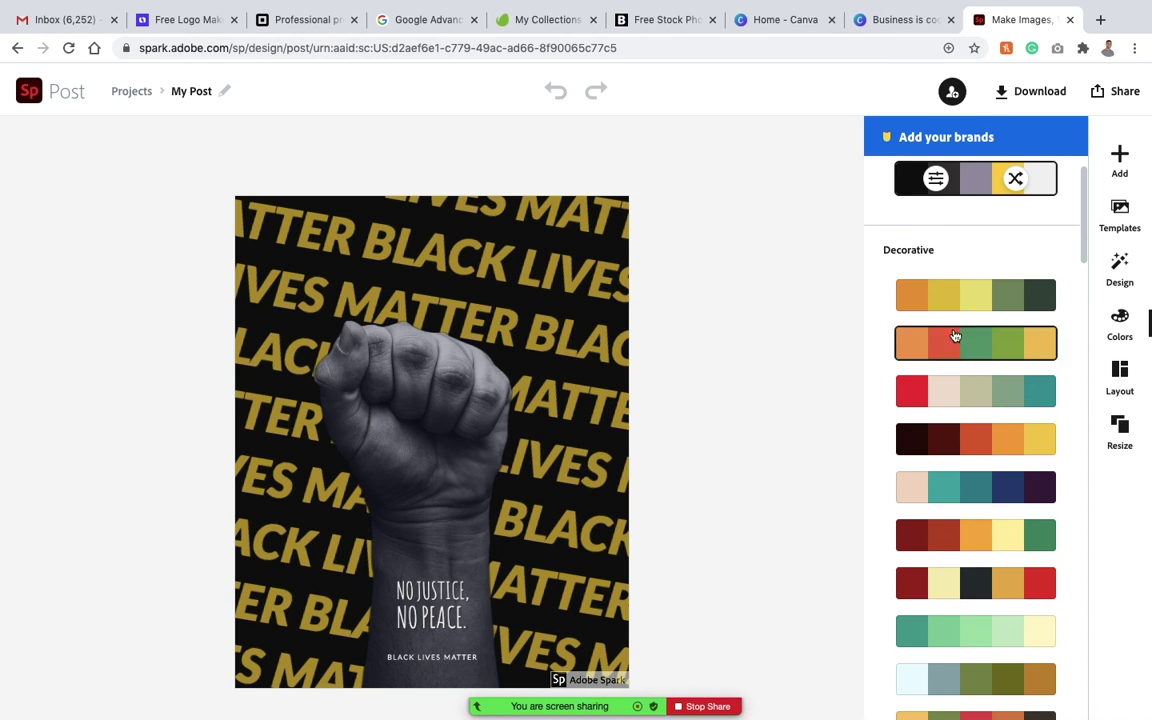
scroll(985, 568, "down", 4)
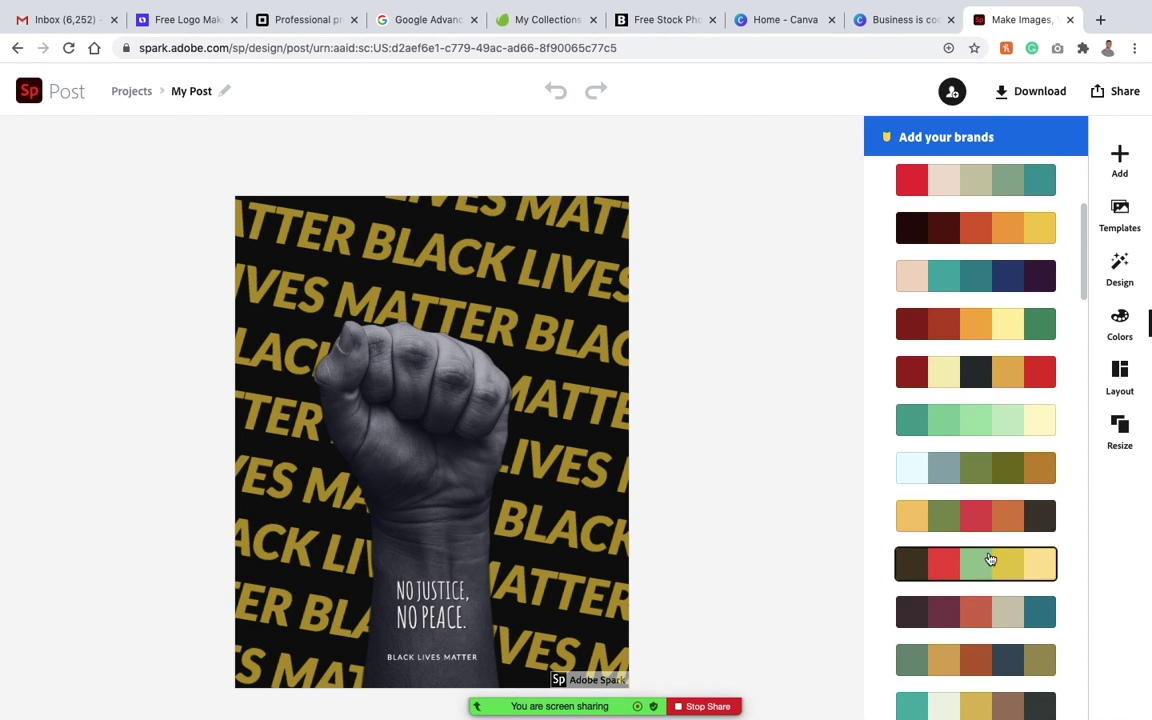
Look through the simple, banner and grid layouts offered for the post.
left_click(1121, 372)
left_click(810, 394)
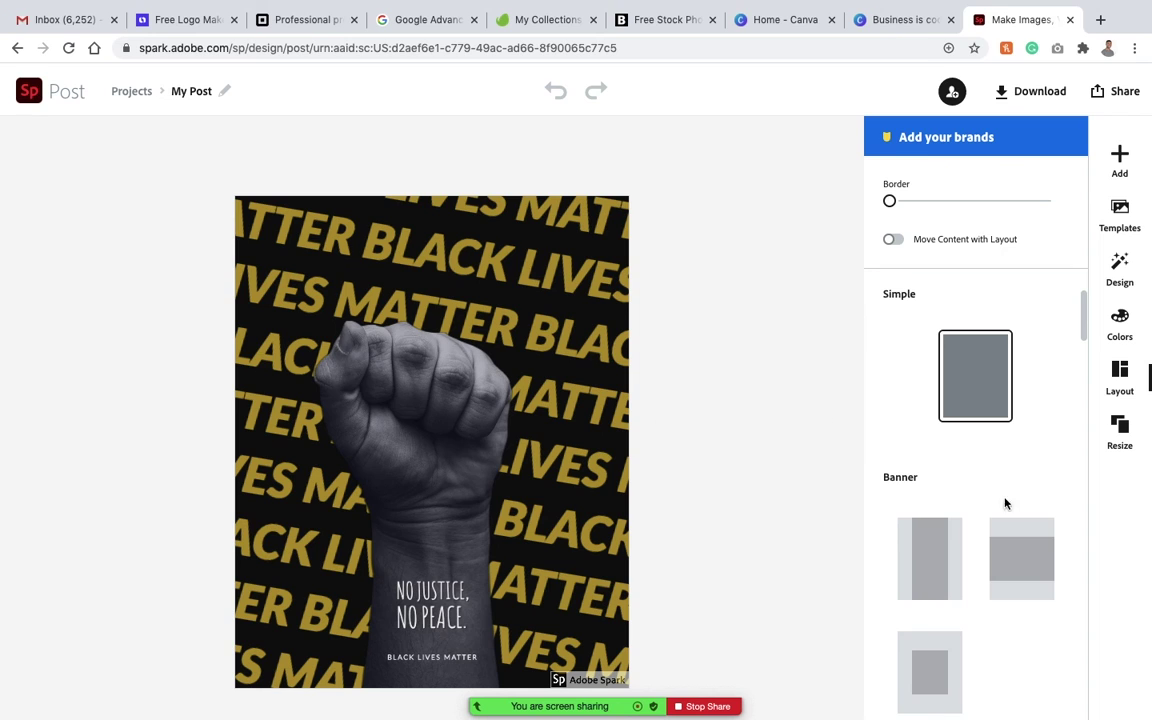
scroll(1006, 503, "down", 5)
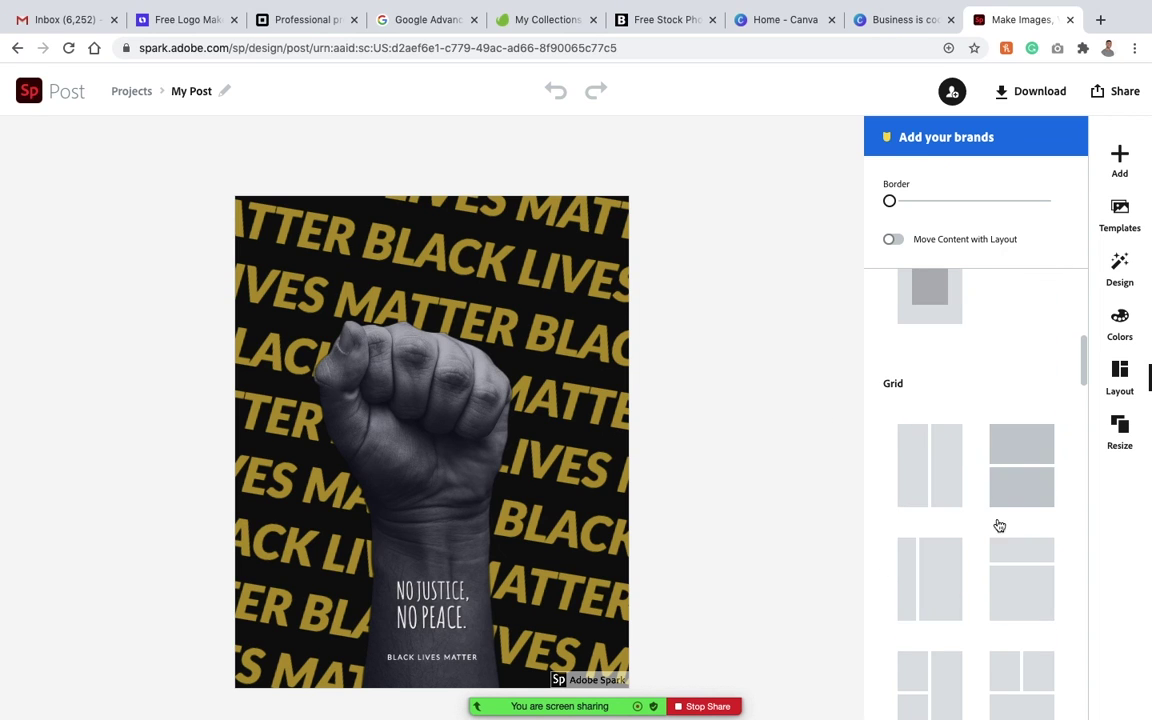
scroll(999, 525, "up", 5)
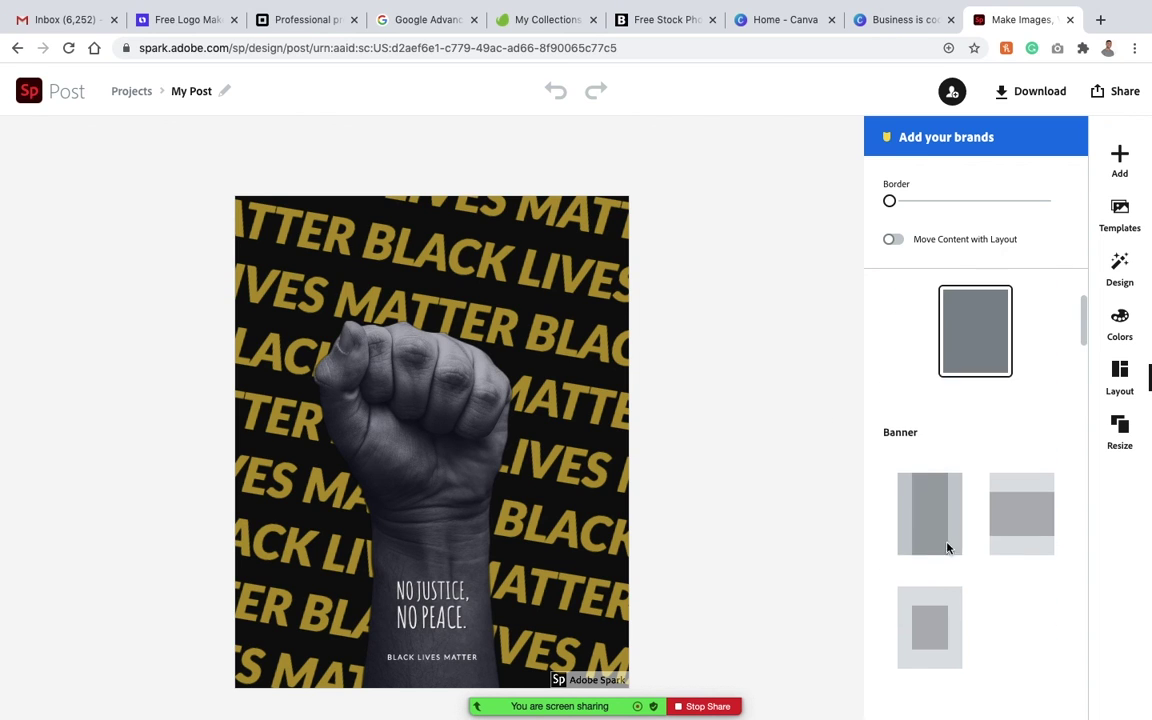
scroll(948, 549, "down", 8)
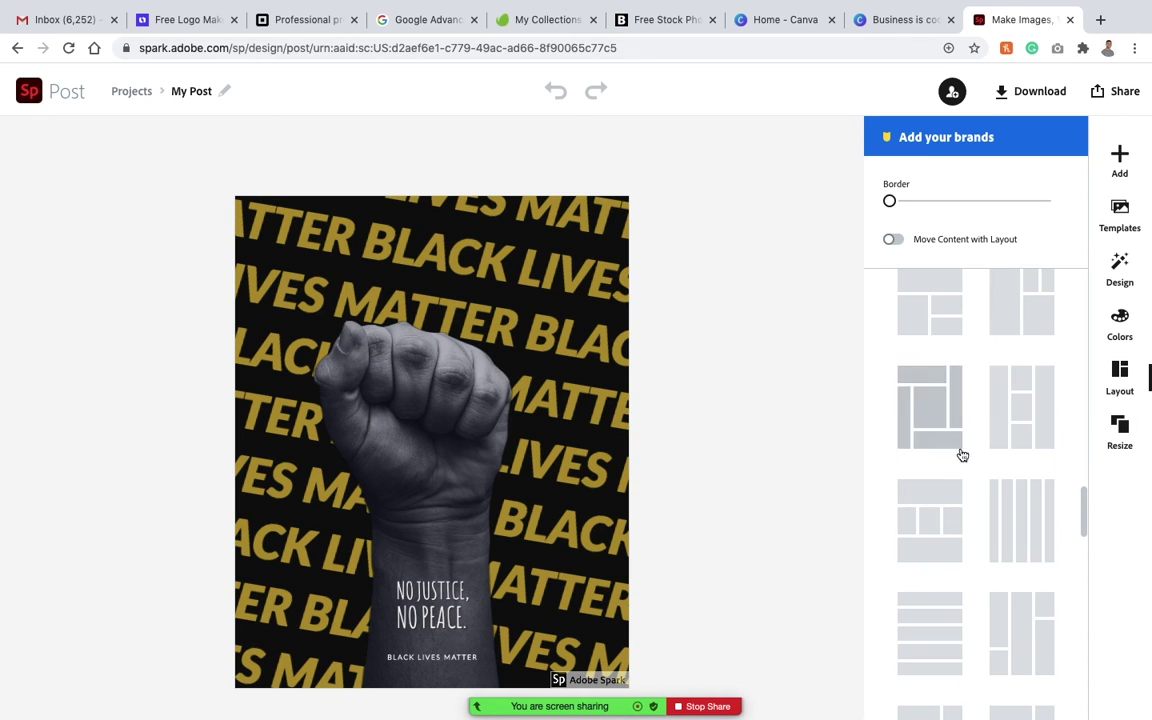
Resize the post to the Instagram Landscape format, 1080 x 566.
left_click(1119, 433)
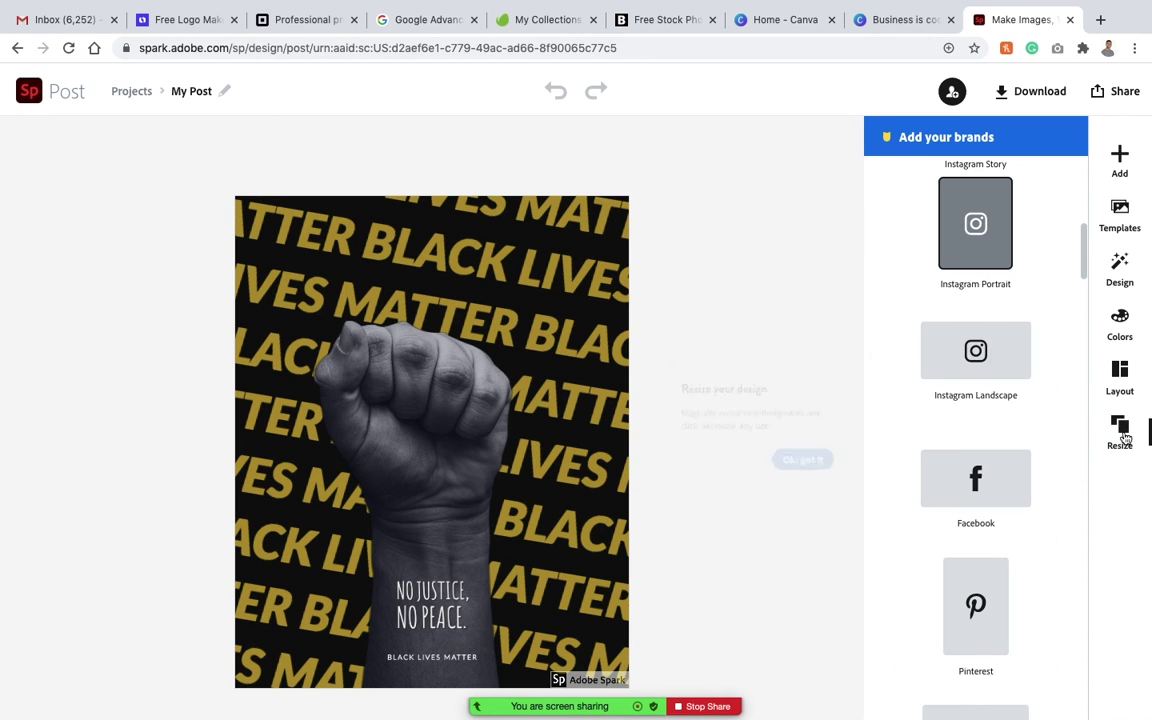
left_click(834, 470)
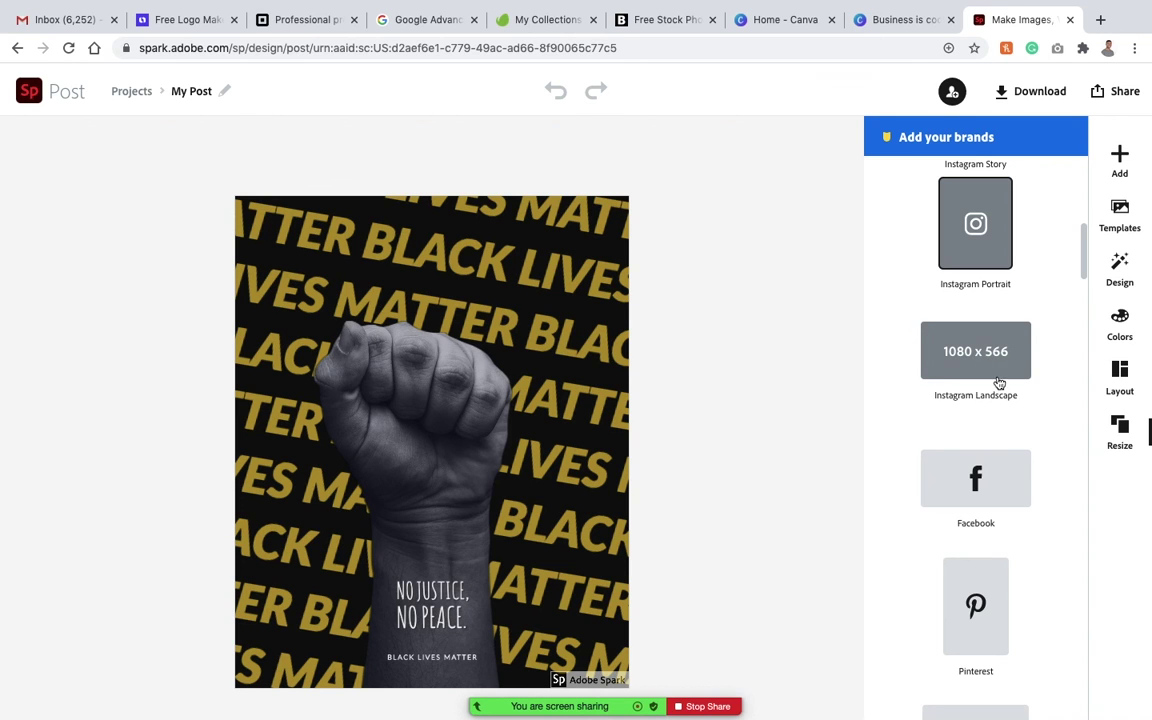
left_click(945, 374)
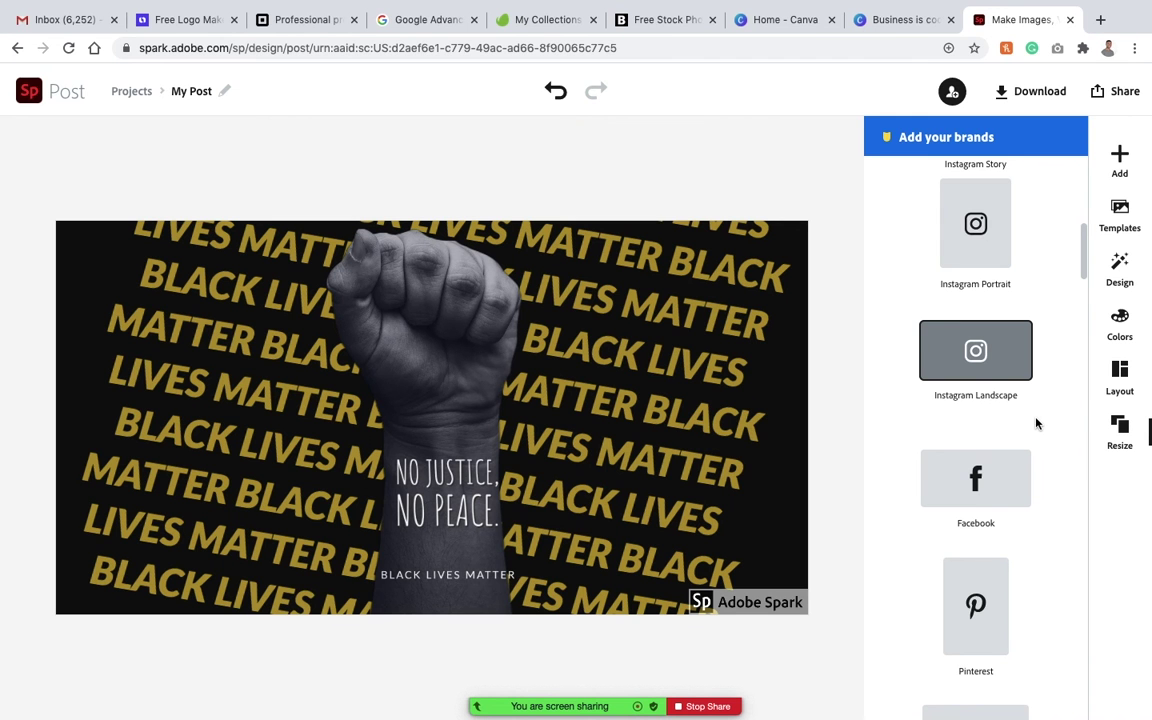
Switch the Zoom screen share to the Microsoft PowerPoint slideshow and advance to the Filmora 9 and Biteable slide.
mouse_move(560, 706)
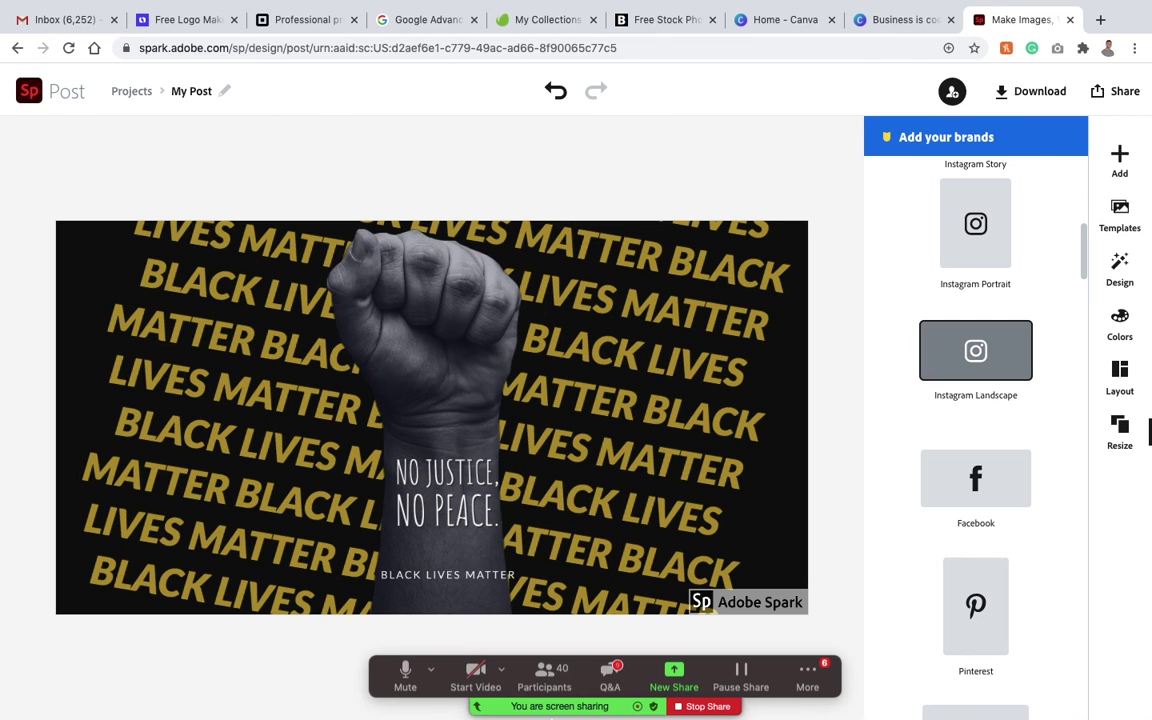
left_click(671, 685)
left_click(491, 206)
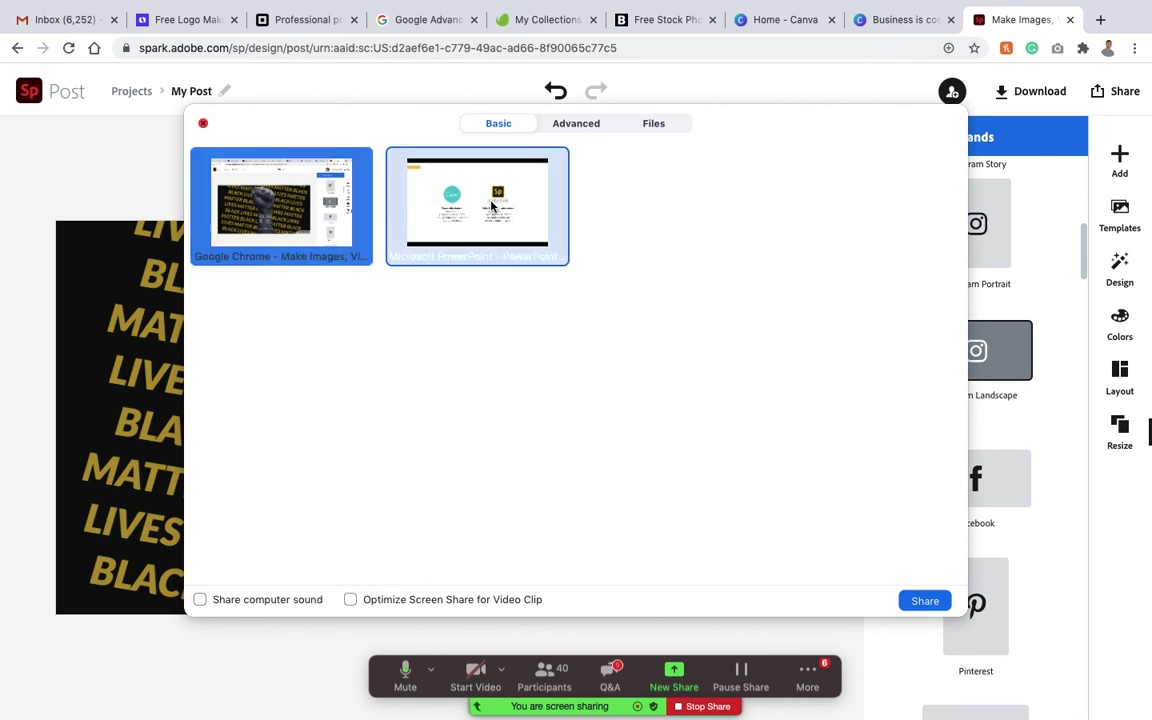
left_click(924, 601)
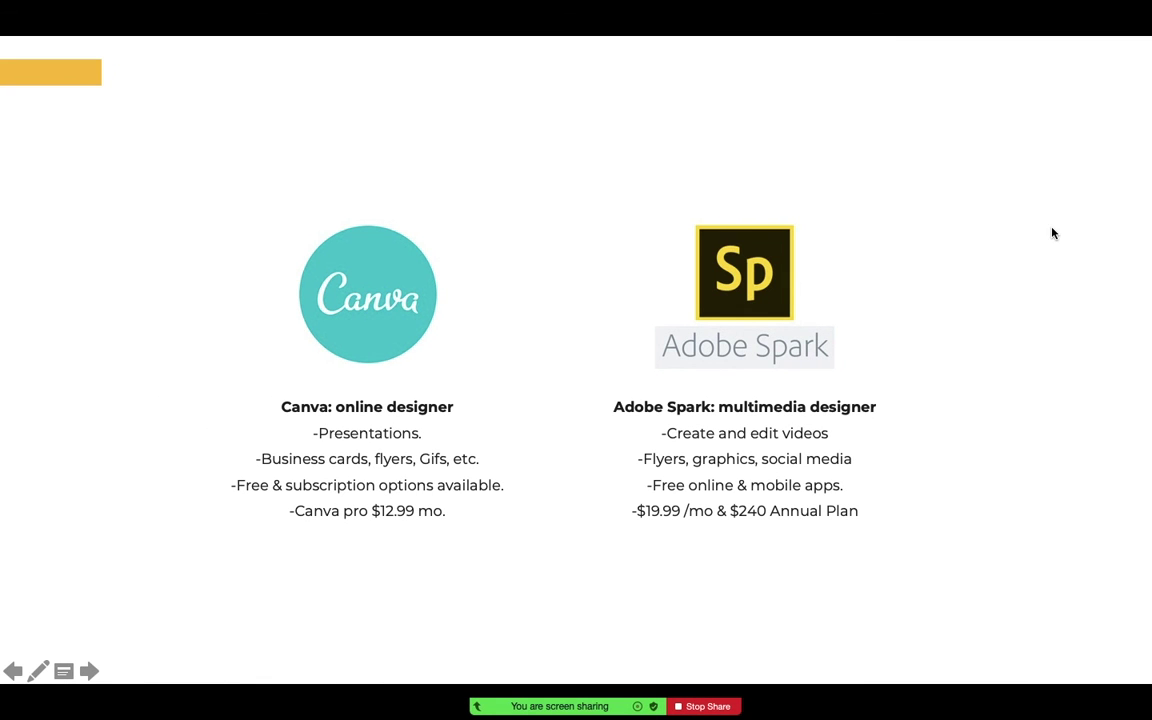
left_click(1063, 224)
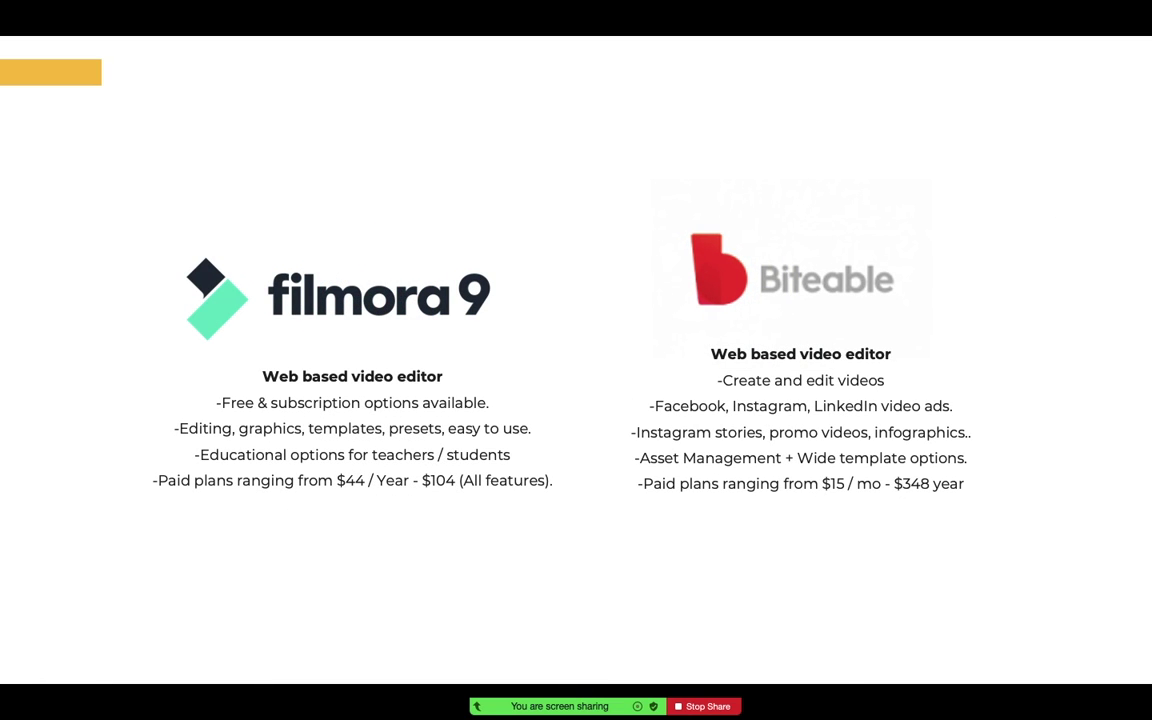
mouse_move(600, 645)
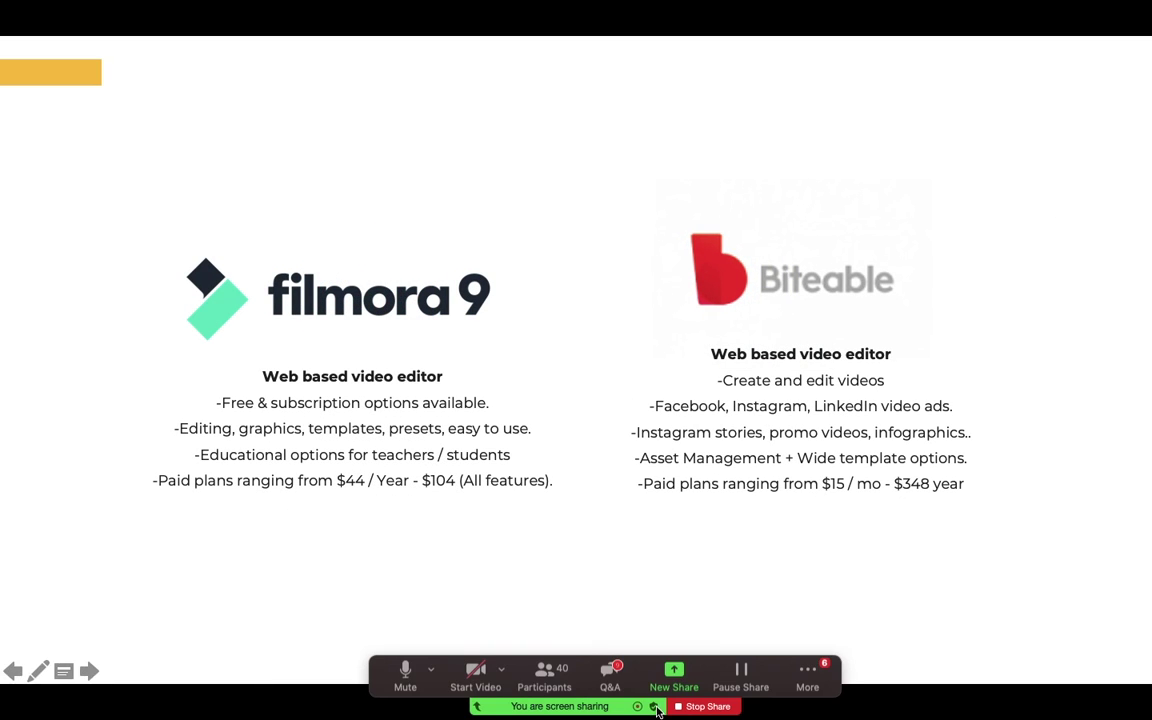
Open the Zoom webinar chat, read back through the latest messages, and close it.
left_click(820, 680)
left_click(843, 558)
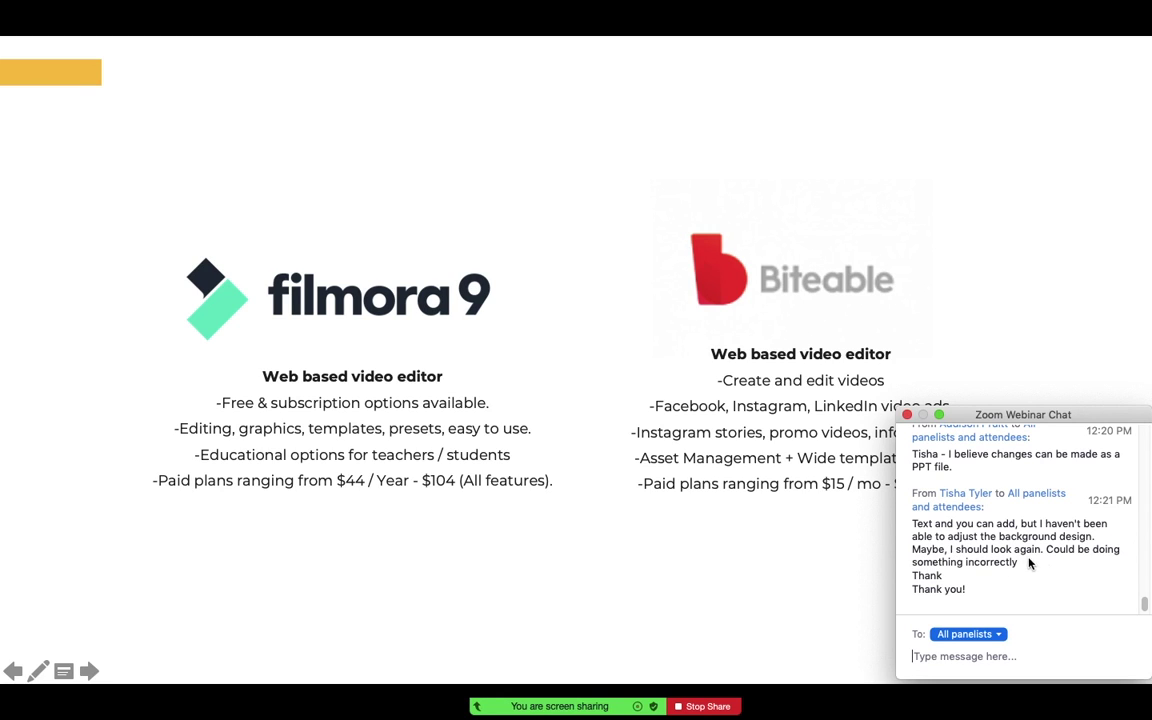
scroll(993, 584, "up", 2)
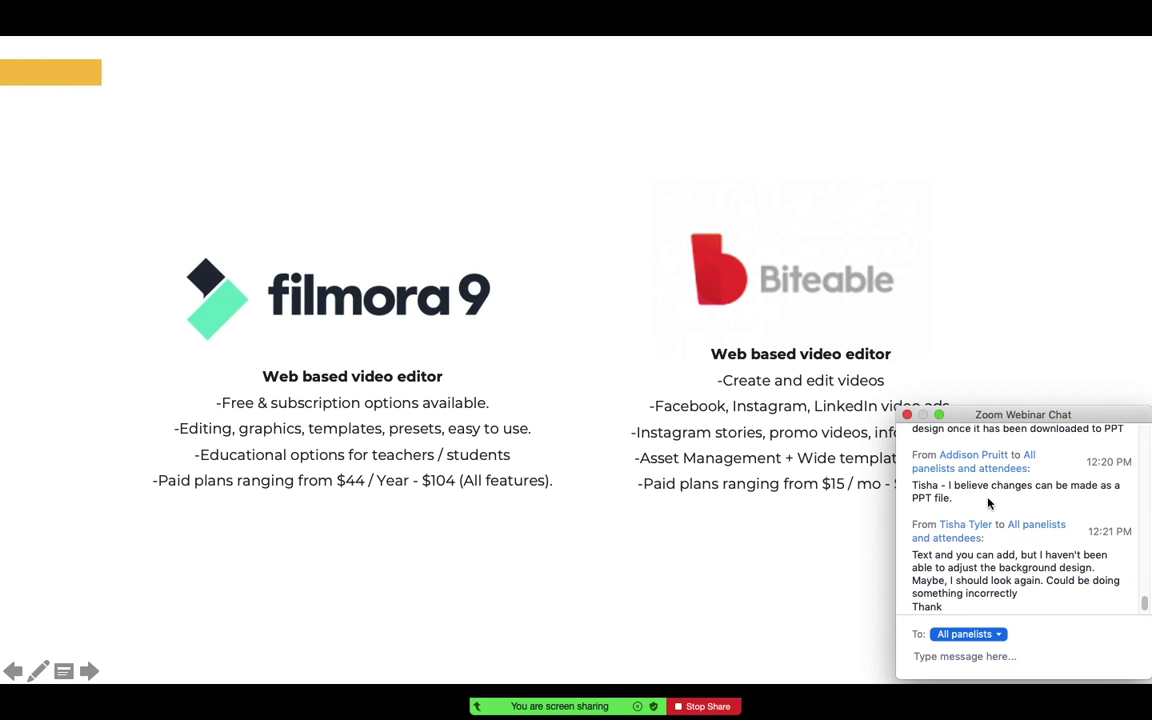
scroll(958, 525, "up", 3)
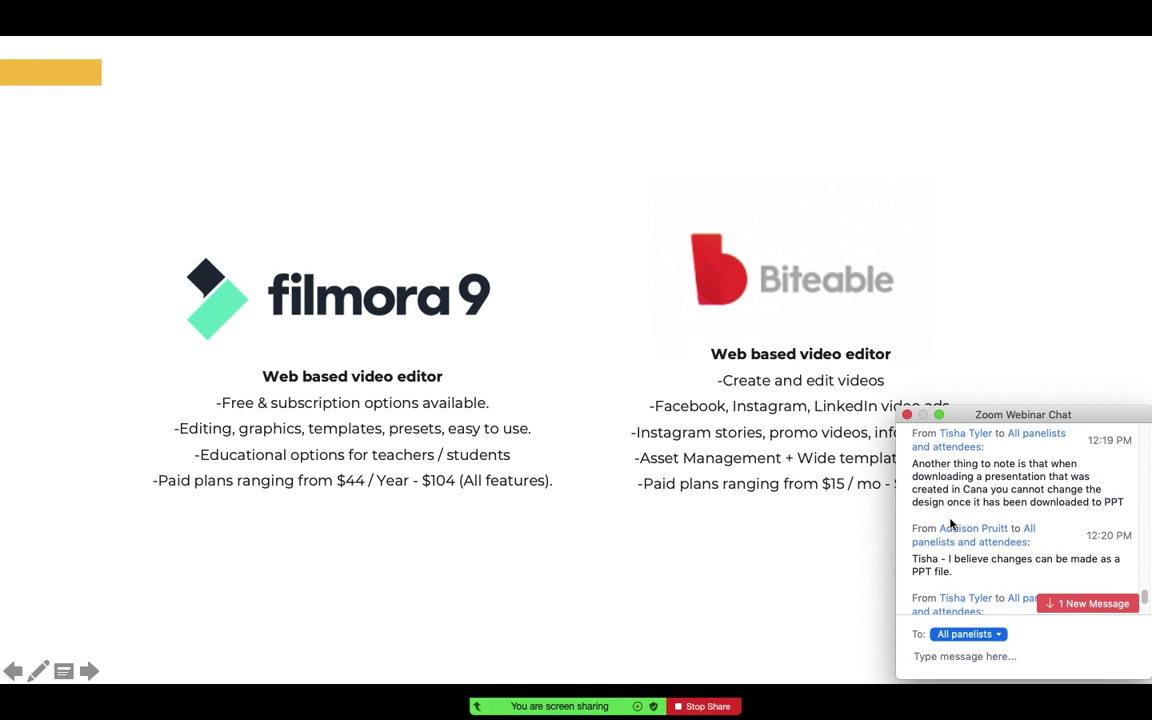
left_click(815, 377)
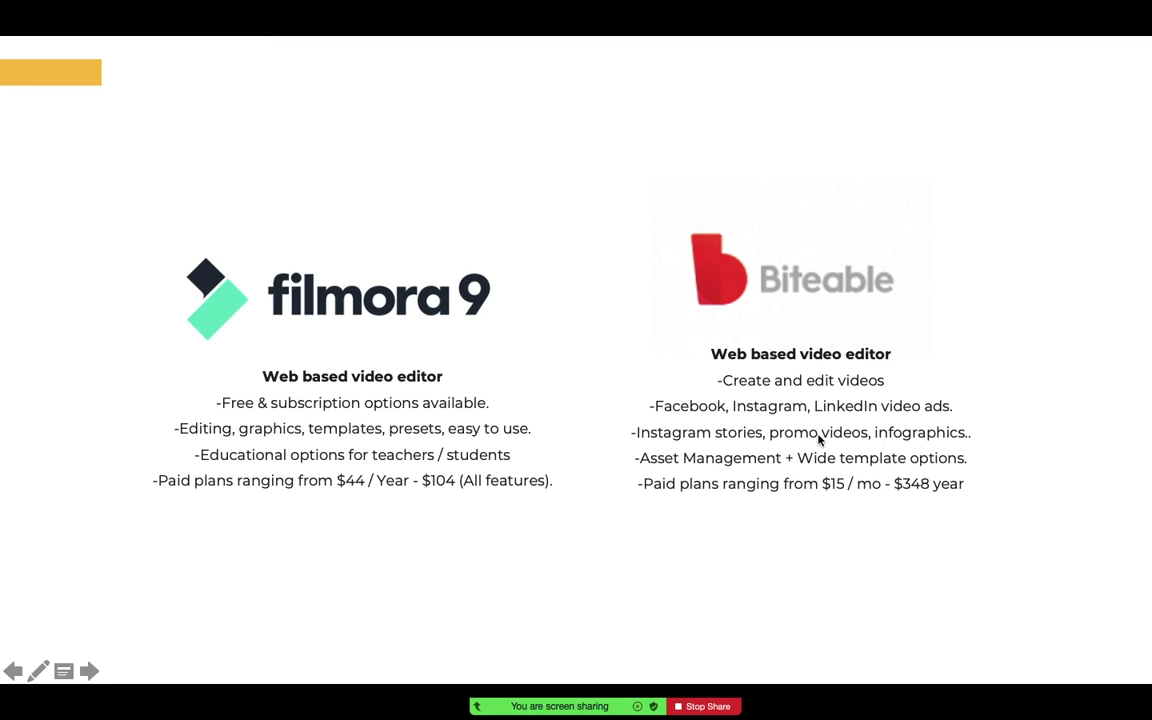
Open the Biteable website from the slide's logo and close the Adobe Spark and two Canva pages in the browser.
left_click(795, 286)
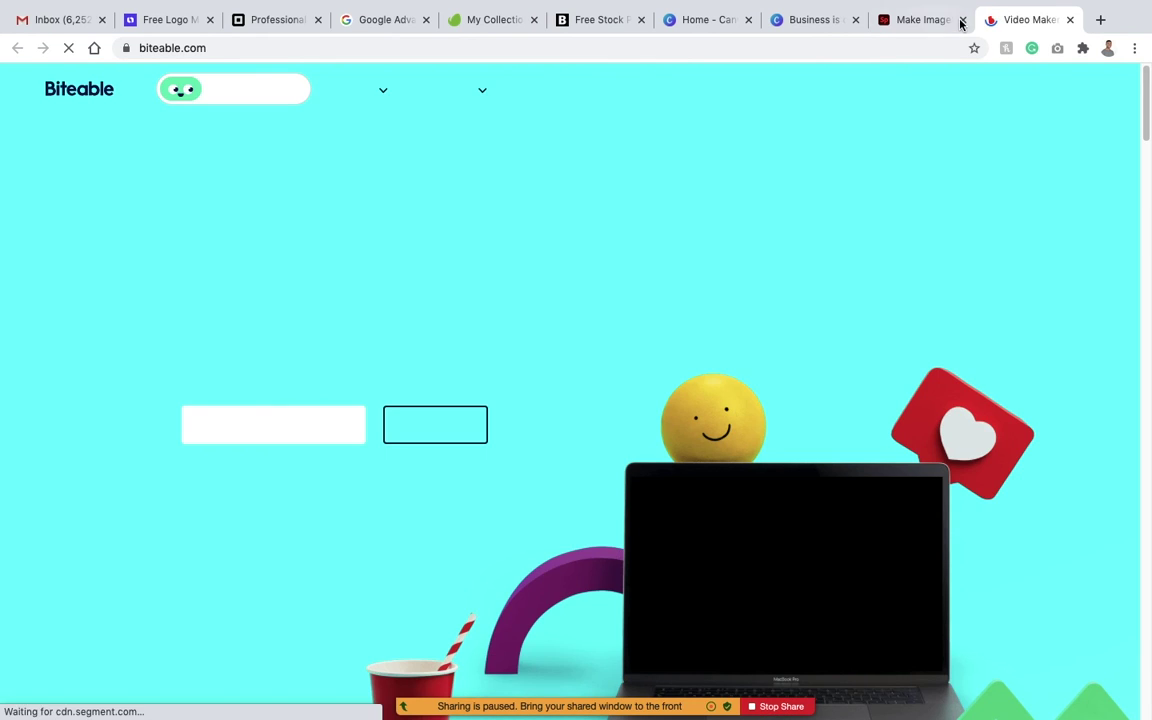
left_click(963, 19)
left_click(855, 19)
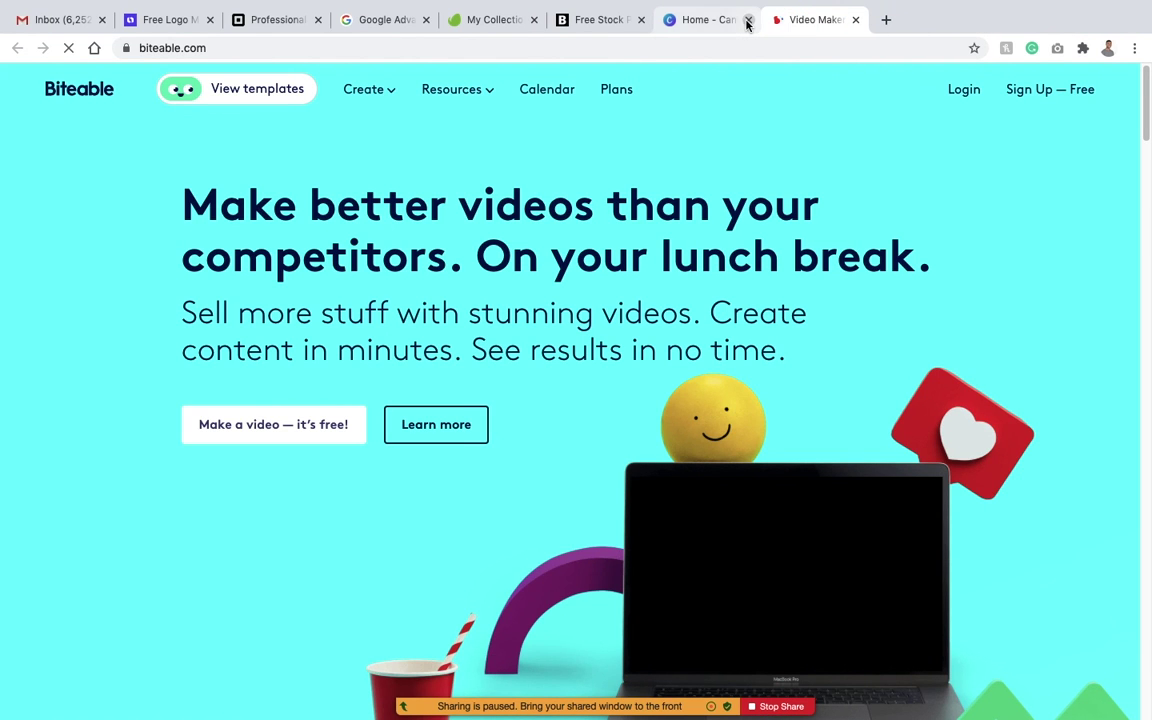
left_click(748, 20)
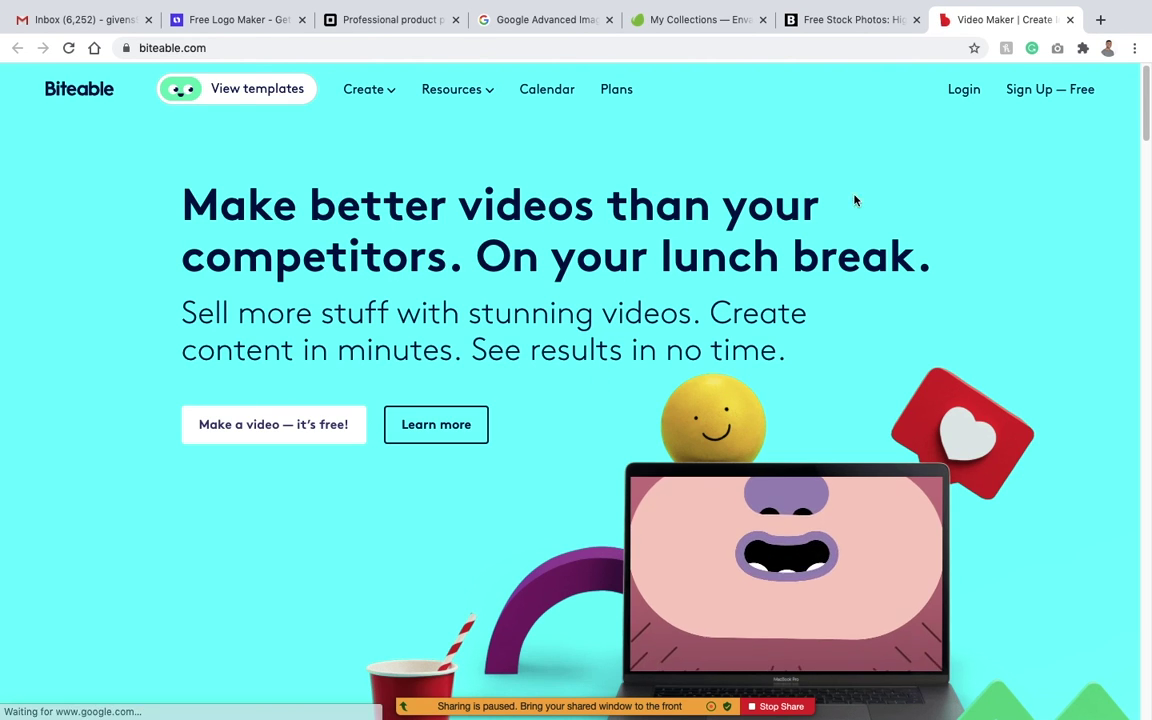
Open Biteable's login page and enter the account's email address.
left_click(965, 90)
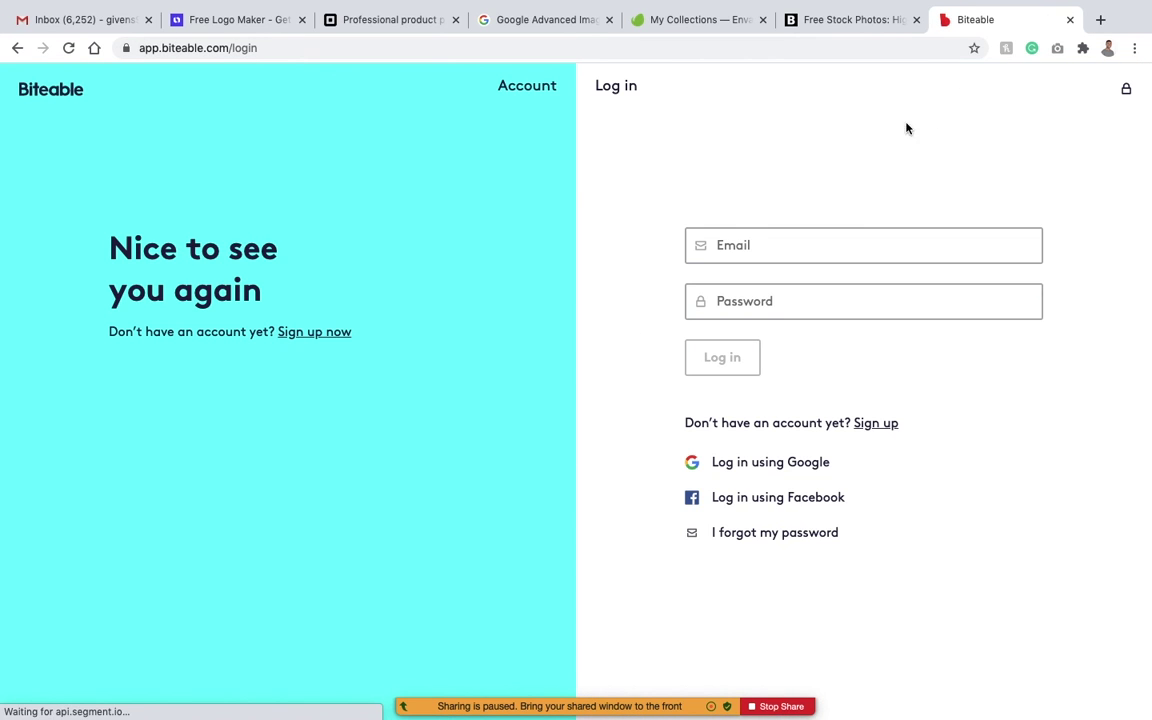
left_click(771, 246)
left_click(764, 285)
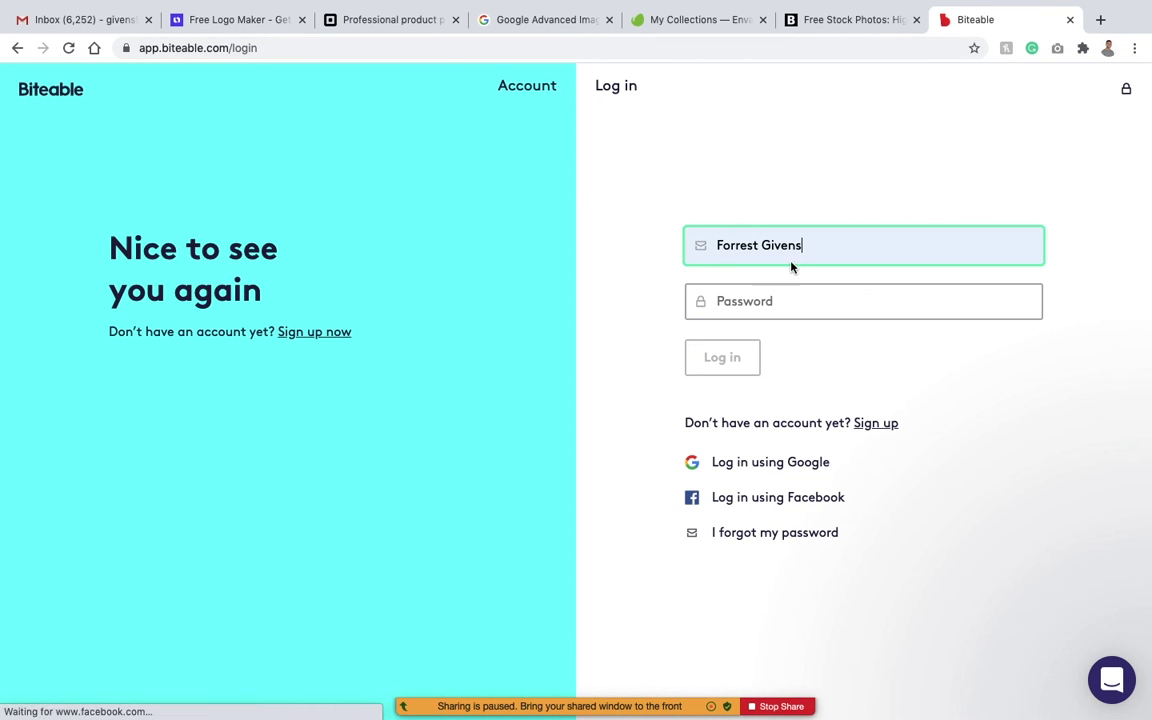
type("gi")
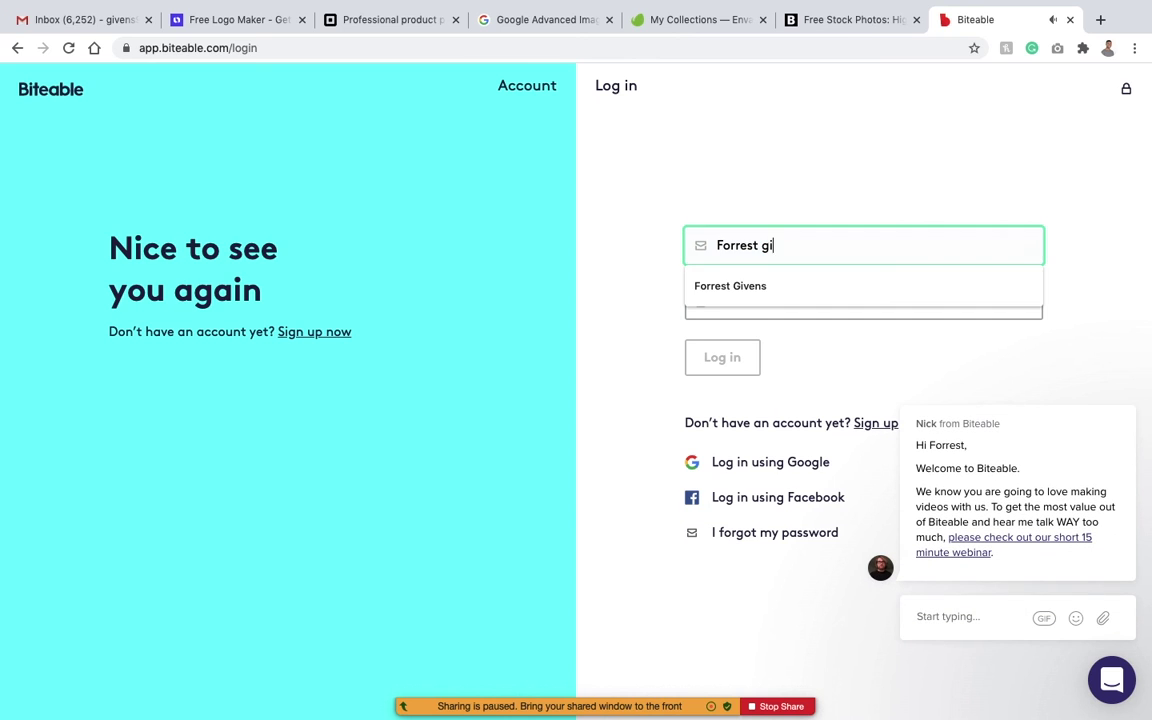
key("ctrl+a")
type("give")
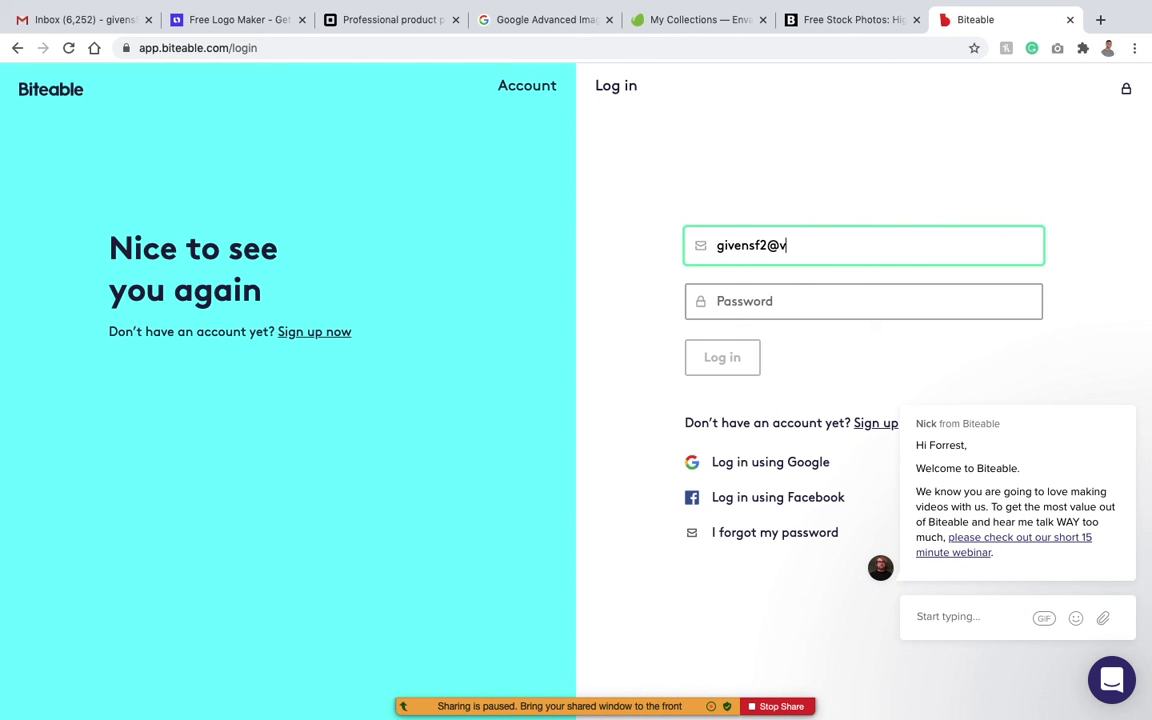
Try to log in to Biteable with the account password.
left_click(863, 301)
type("•")
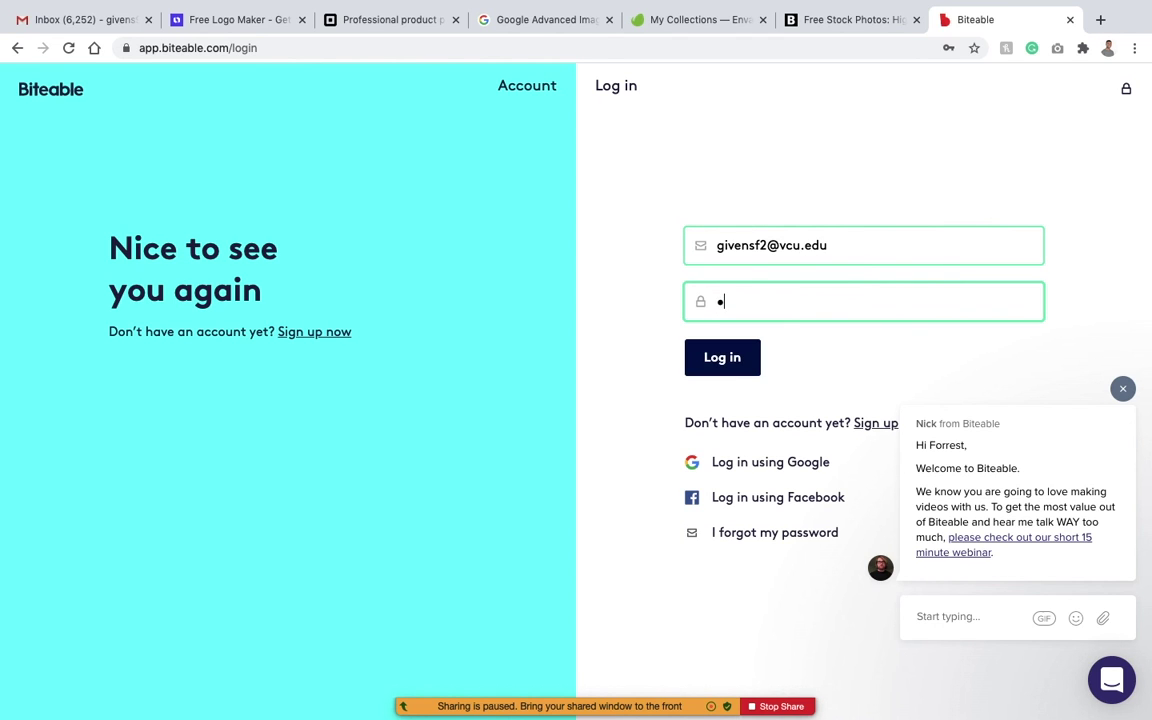
type("•••••••••")
key("Return")
Re-enter the account password and log in to Biteable.
double_click(808, 263)
type("••")
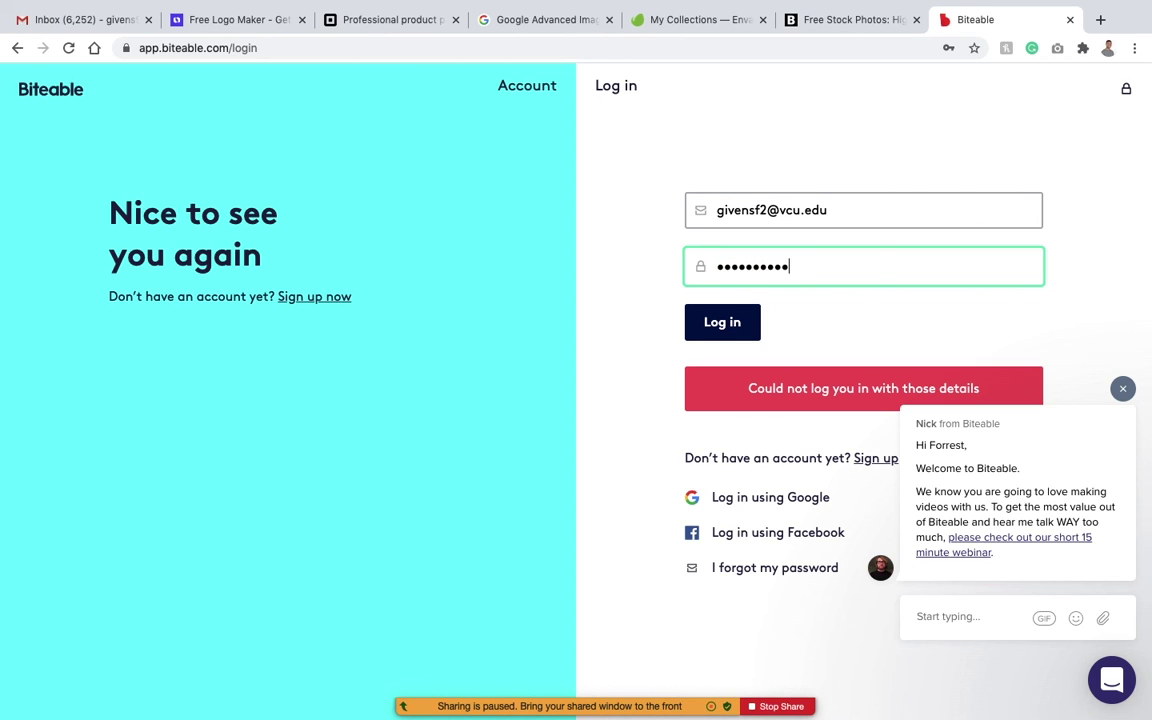
key("Return")
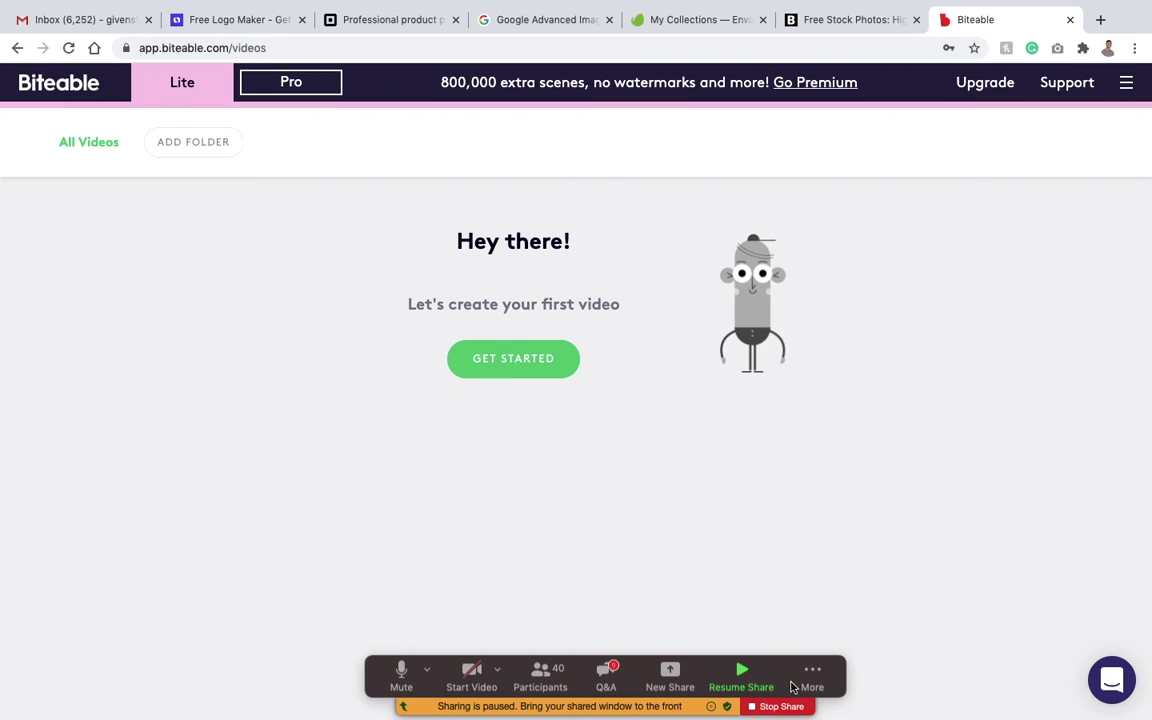
Switch the Zoom screen share to the Google Chrome window showing Biteable.
left_click(670, 676)
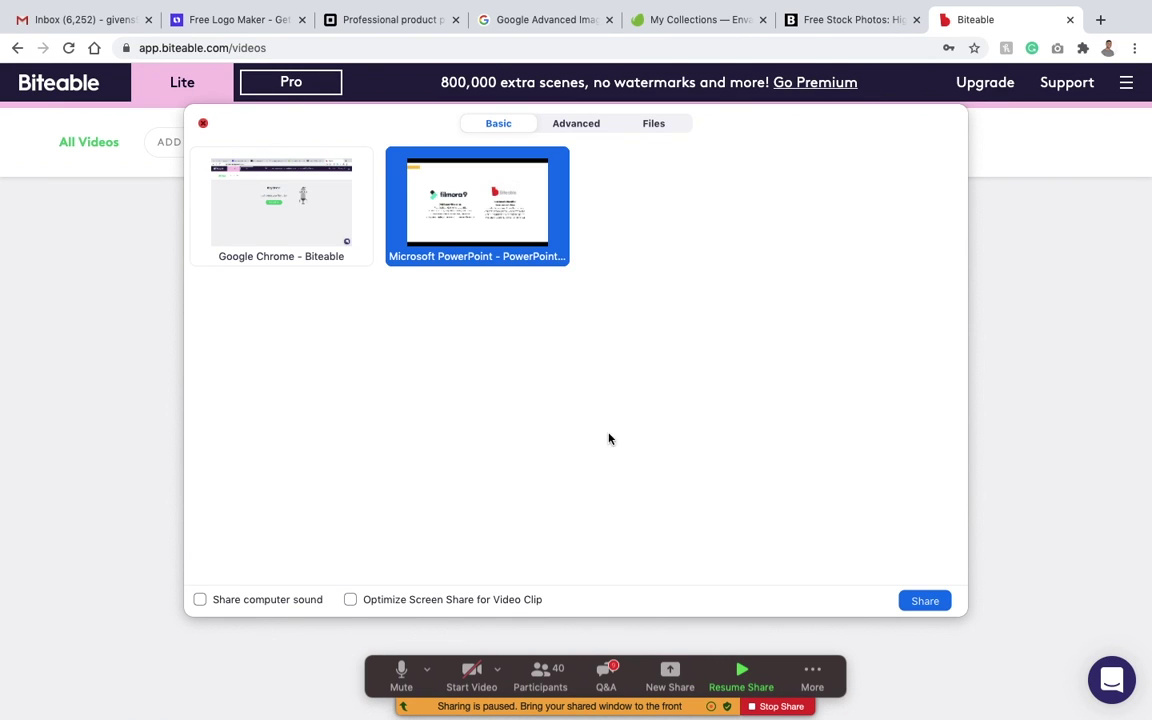
left_click(926, 600)
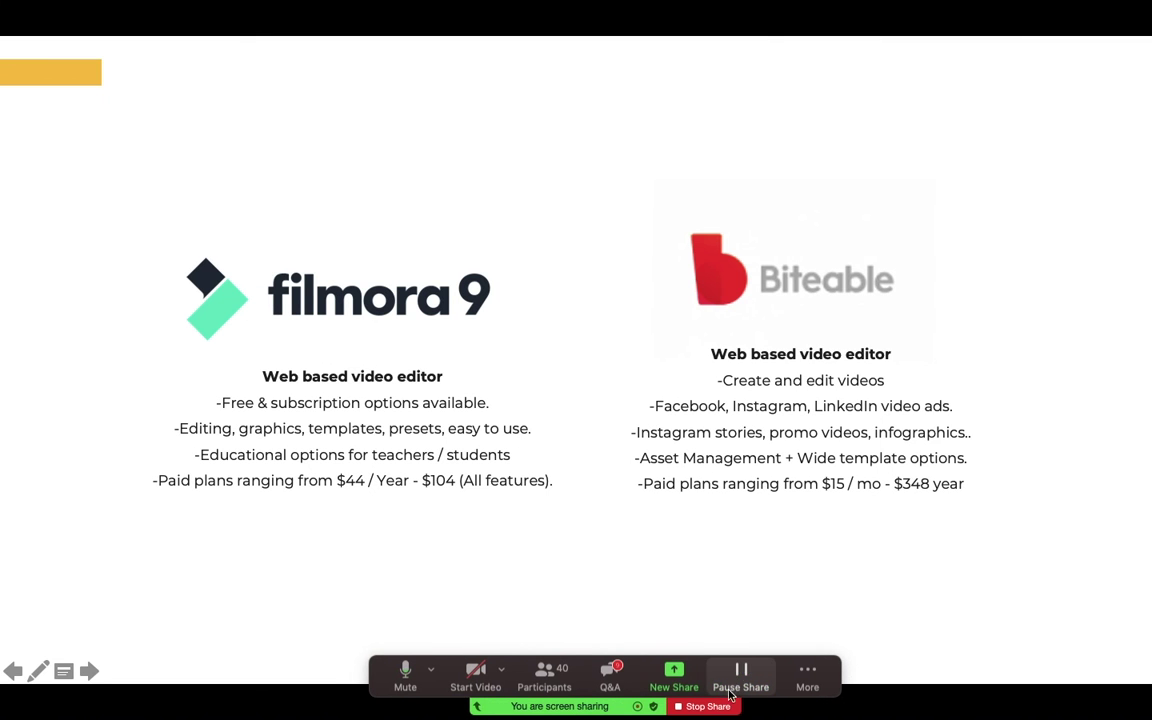
left_click(677, 678)
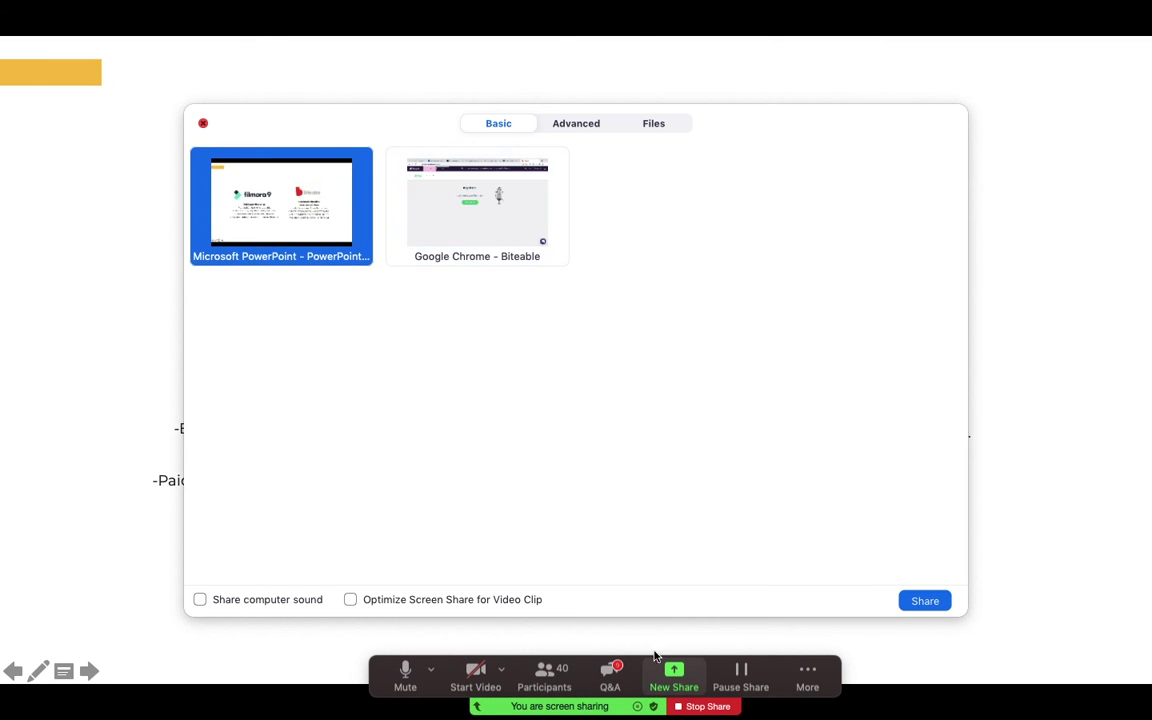
left_click(477, 205)
left_click(923, 601)
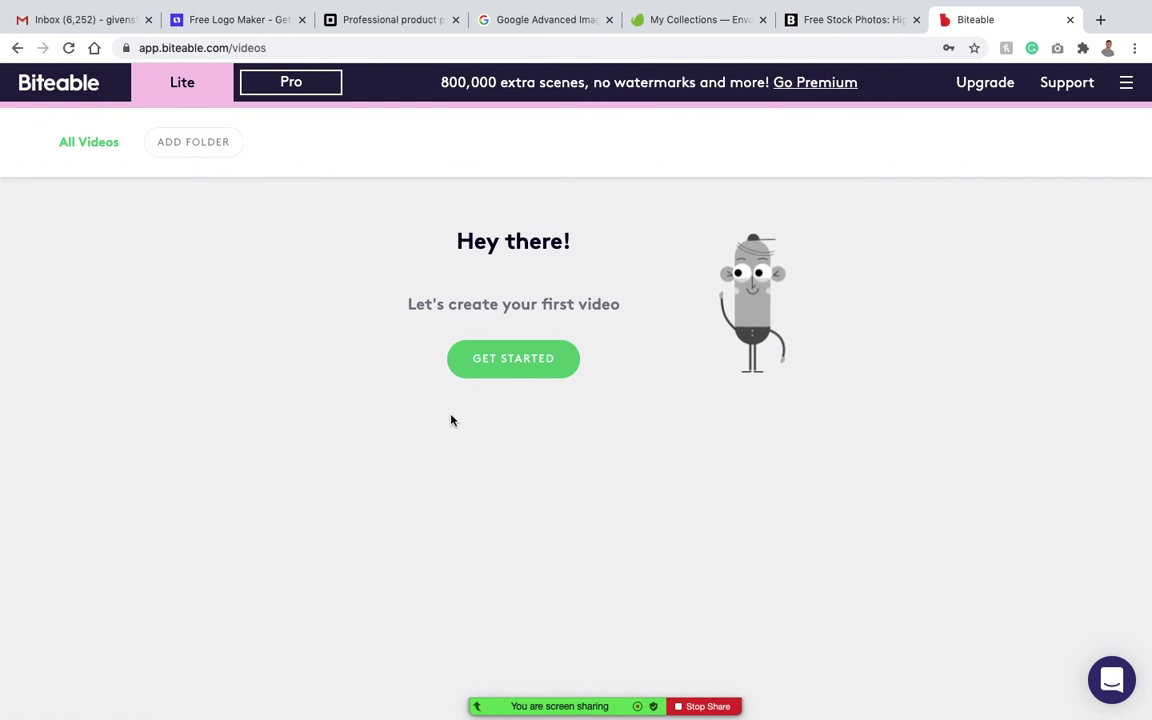
Start a first video and find templates for the purpose "promote my business".
left_click(515, 365)
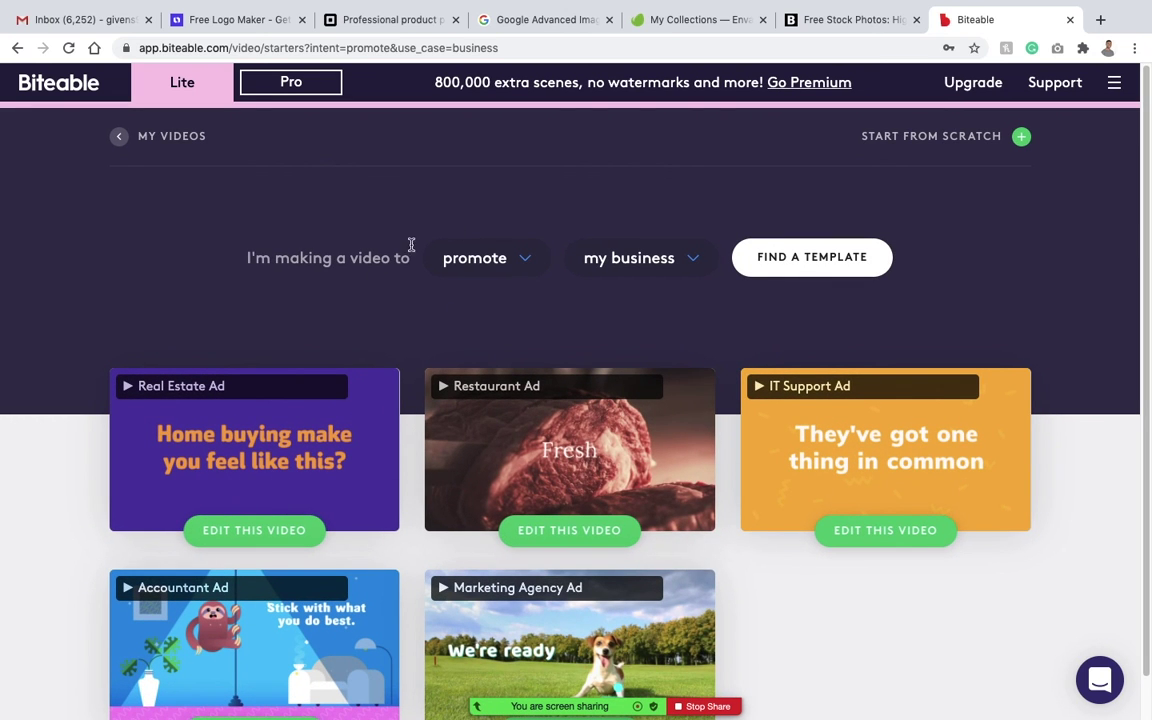
left_click(497, 262)
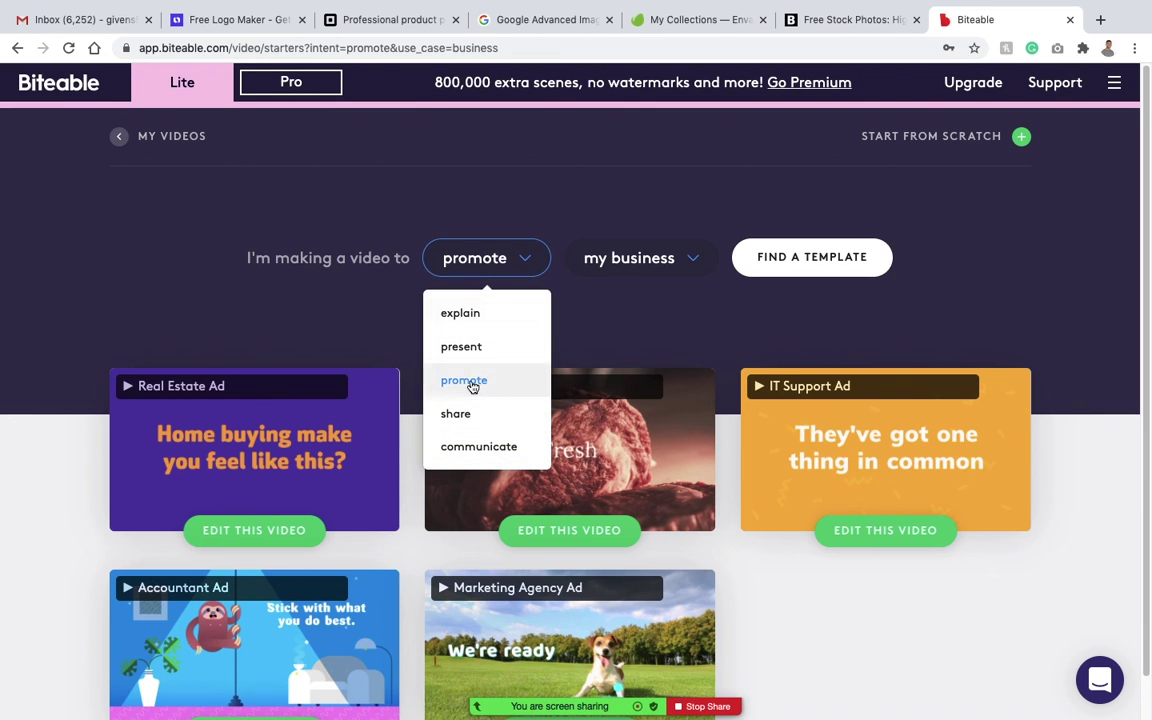
left_click(473, 387)
left_click(829, 257)
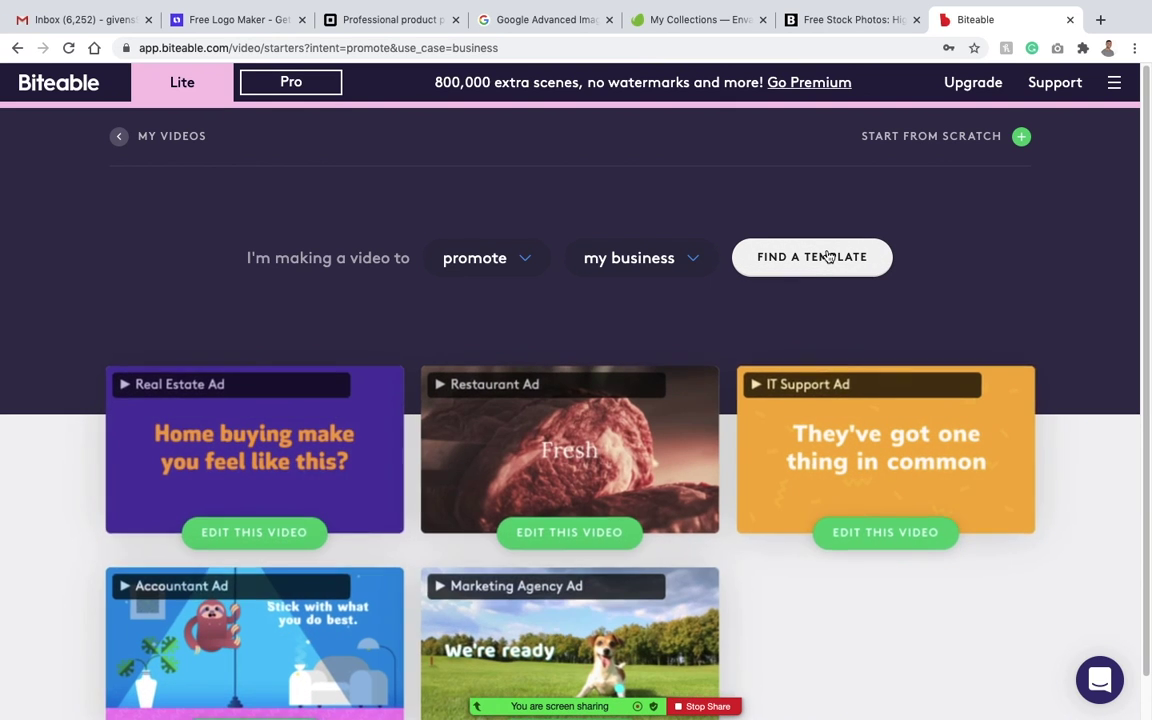
scroll(751, 368, "down", 1)
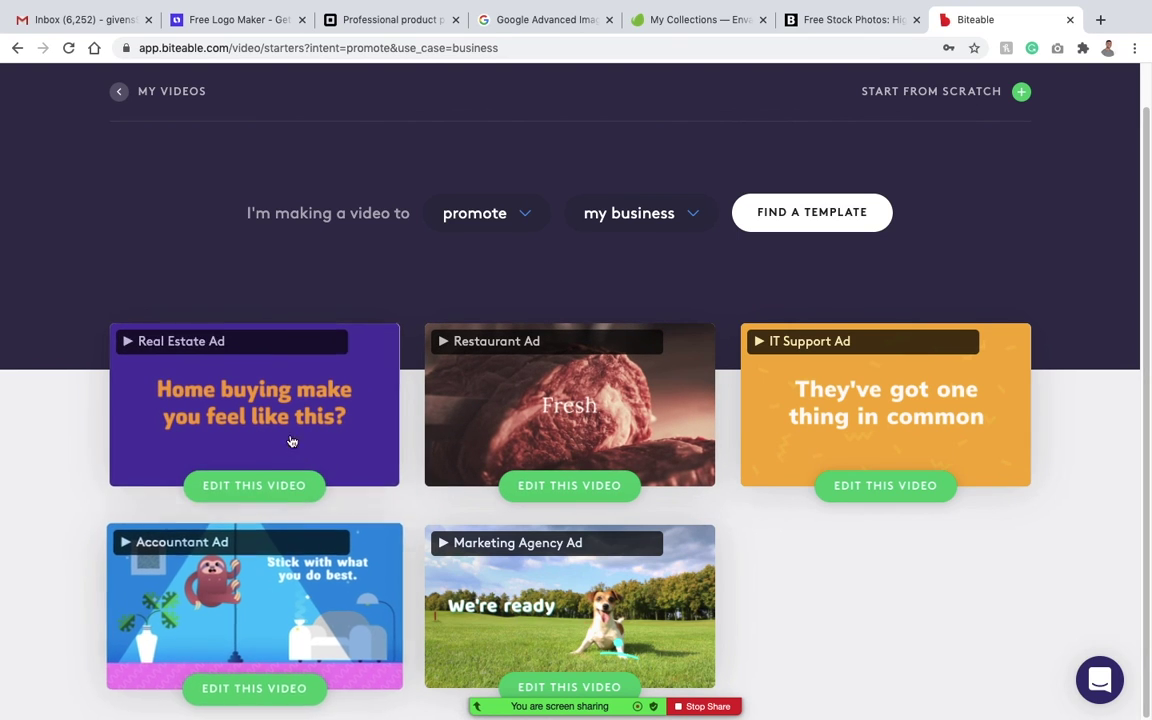
Open the Real Estate Ad template in the scene editor and dismiss the guided tour.
left_click(243, 486)
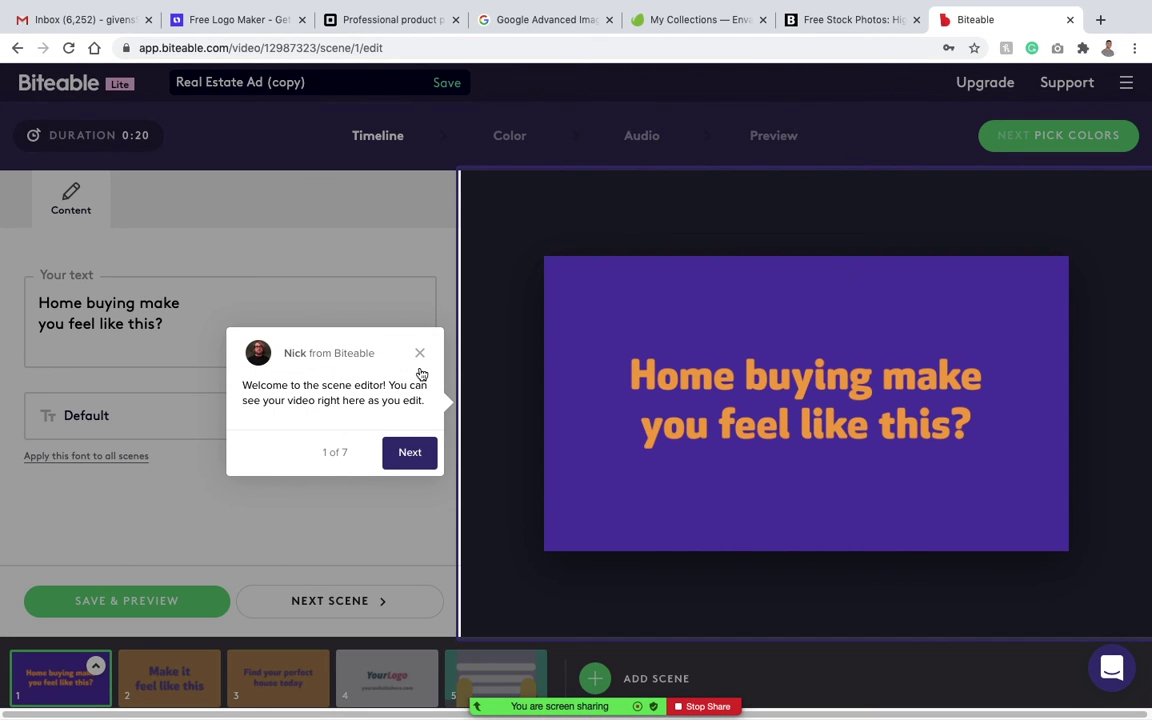
left_click(410, 452)
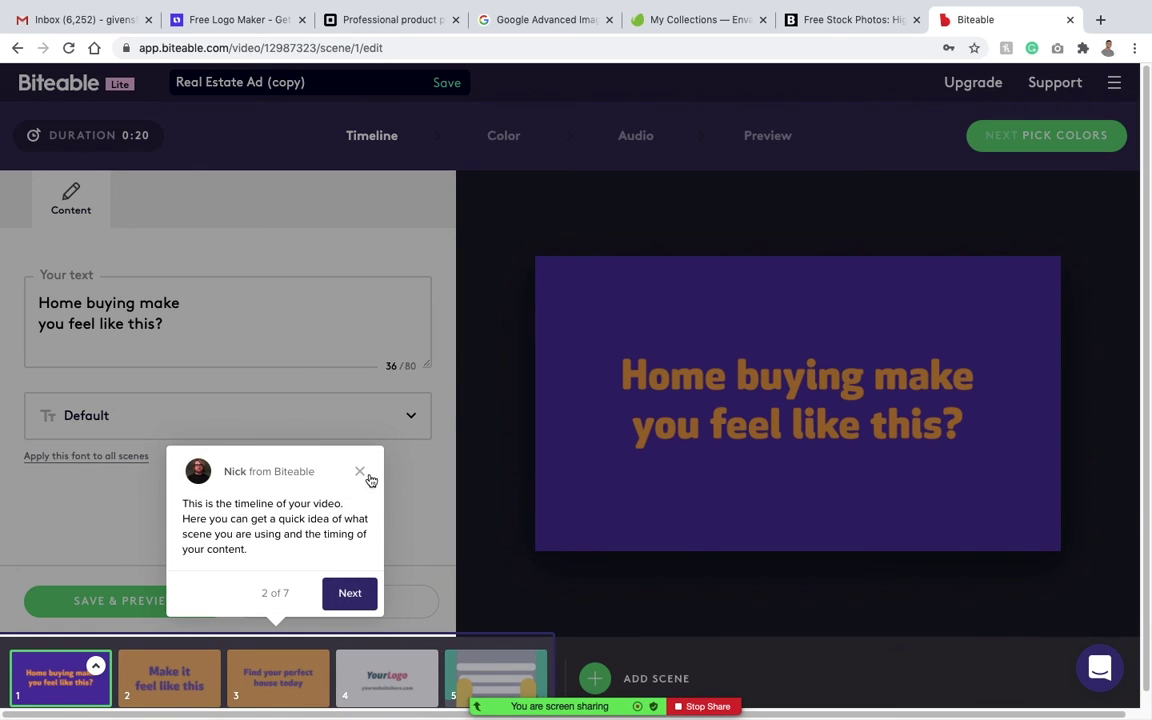
left_click(362, 474)
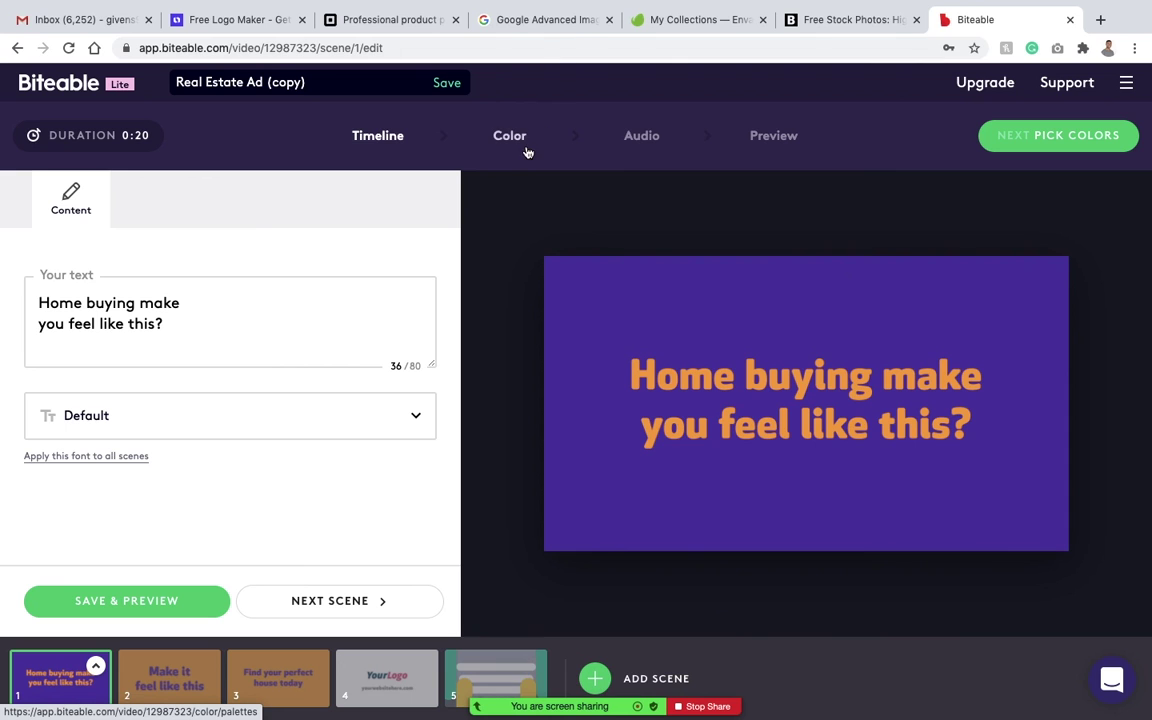
Leave the scene editor for the My Videos page and start creating a new video.
left_click(16, 47)
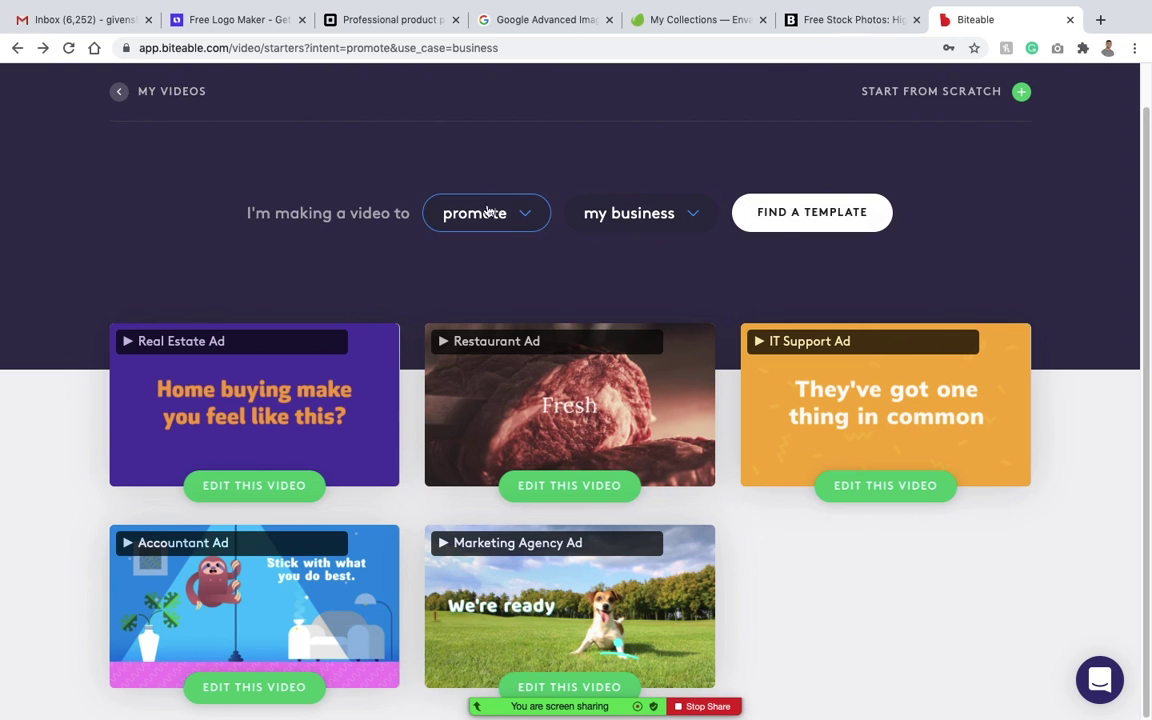
left_click(143, 90)
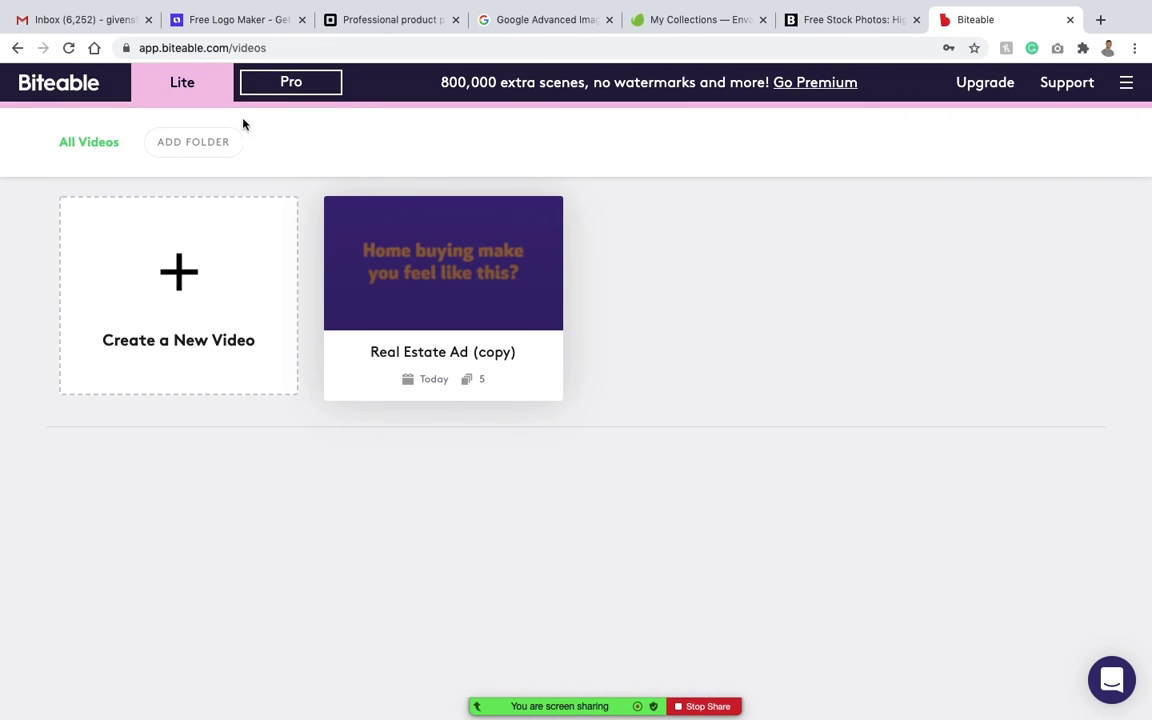
left_click(216, 283)
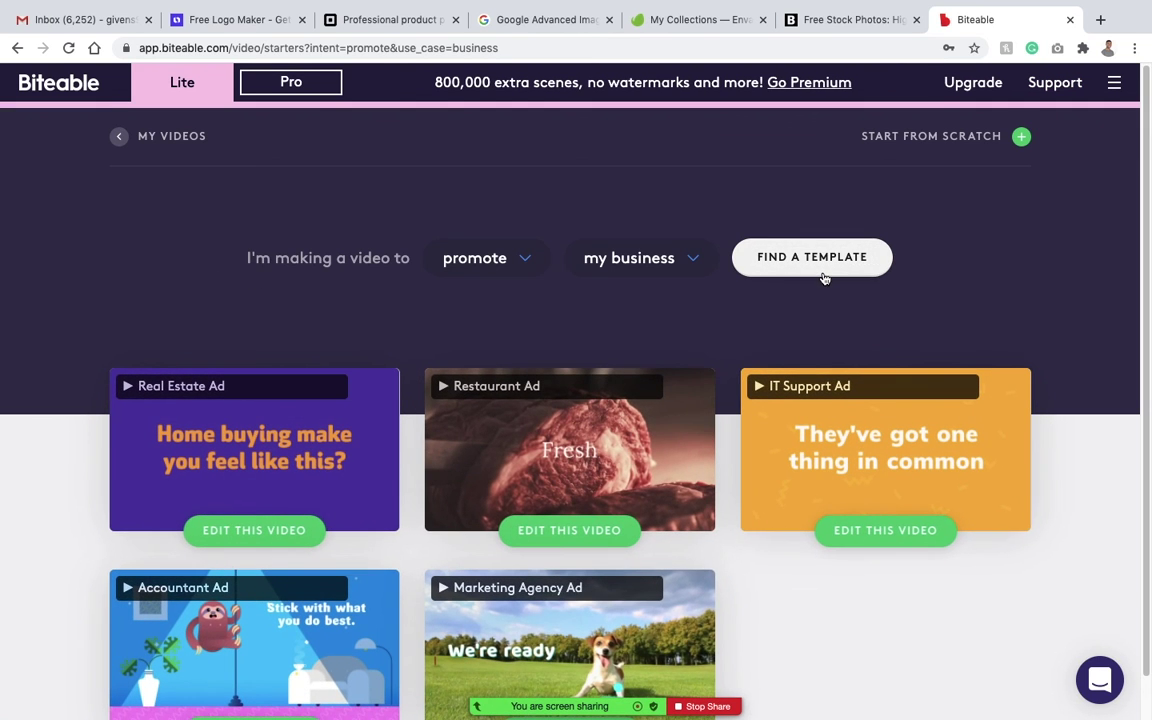
Set the video's purpose to "promote a product", find matching templates, and look through them.
left_click(651, 266)
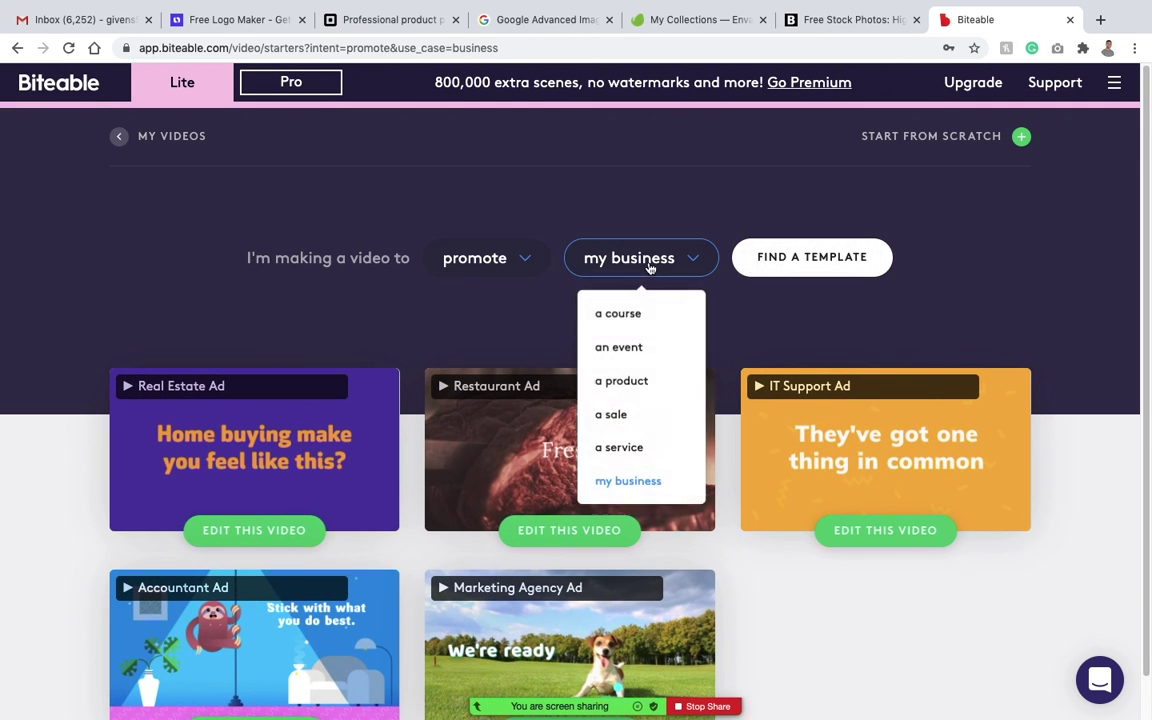
left_click(459, 270)
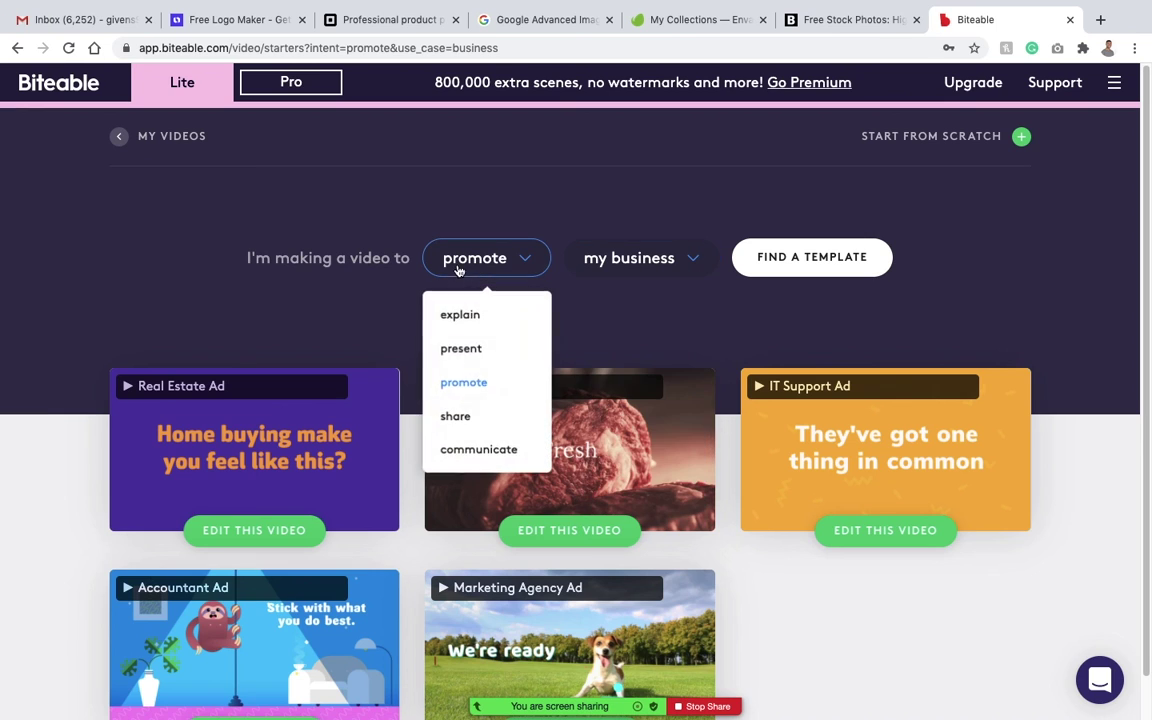
left_click(643, 260)
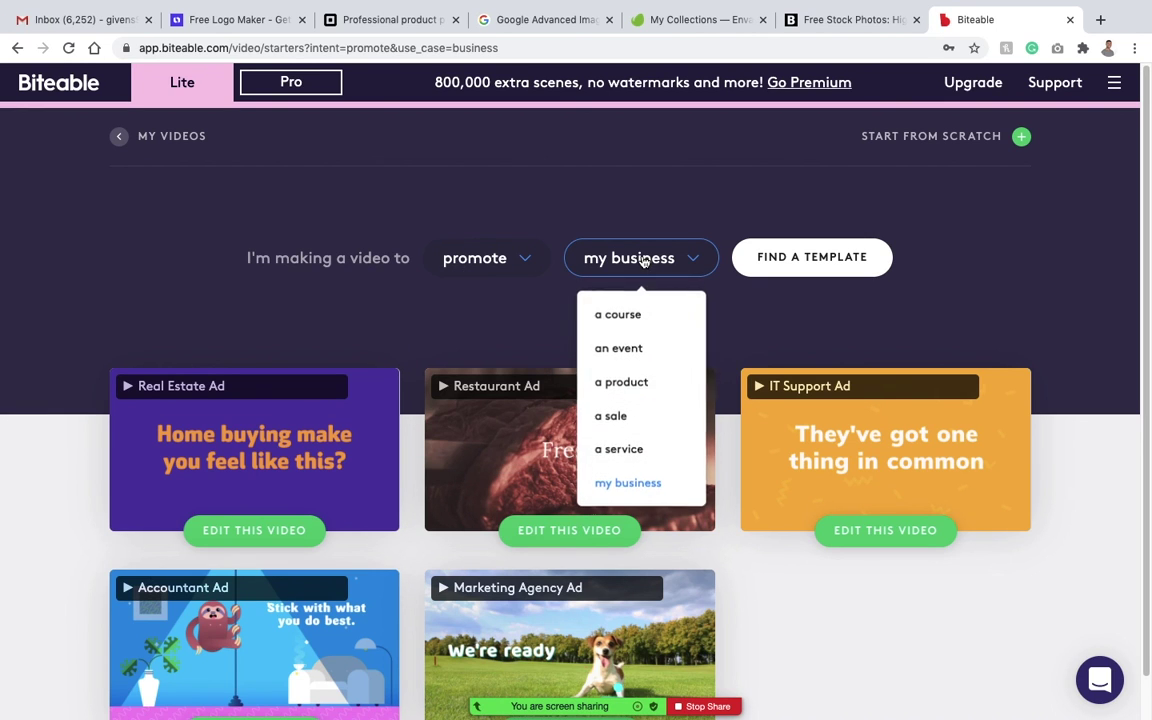
left_click(638, 390)
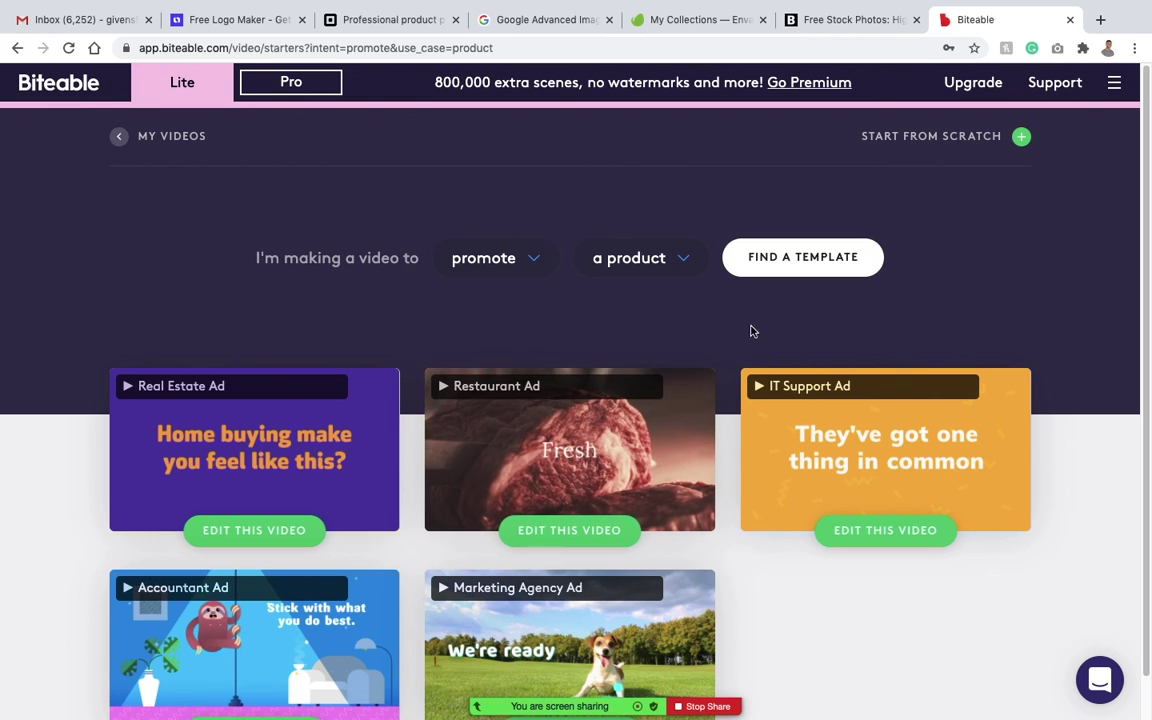
left_click(772, 274)
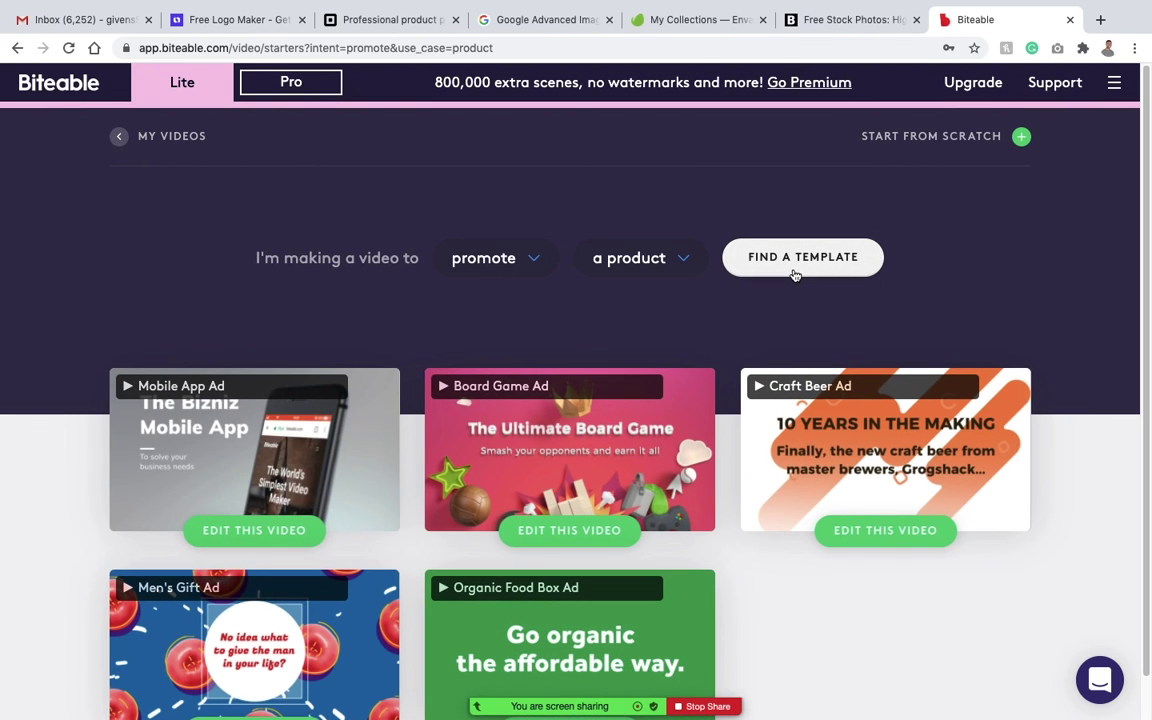
scroll(898, 345, "down", 1)
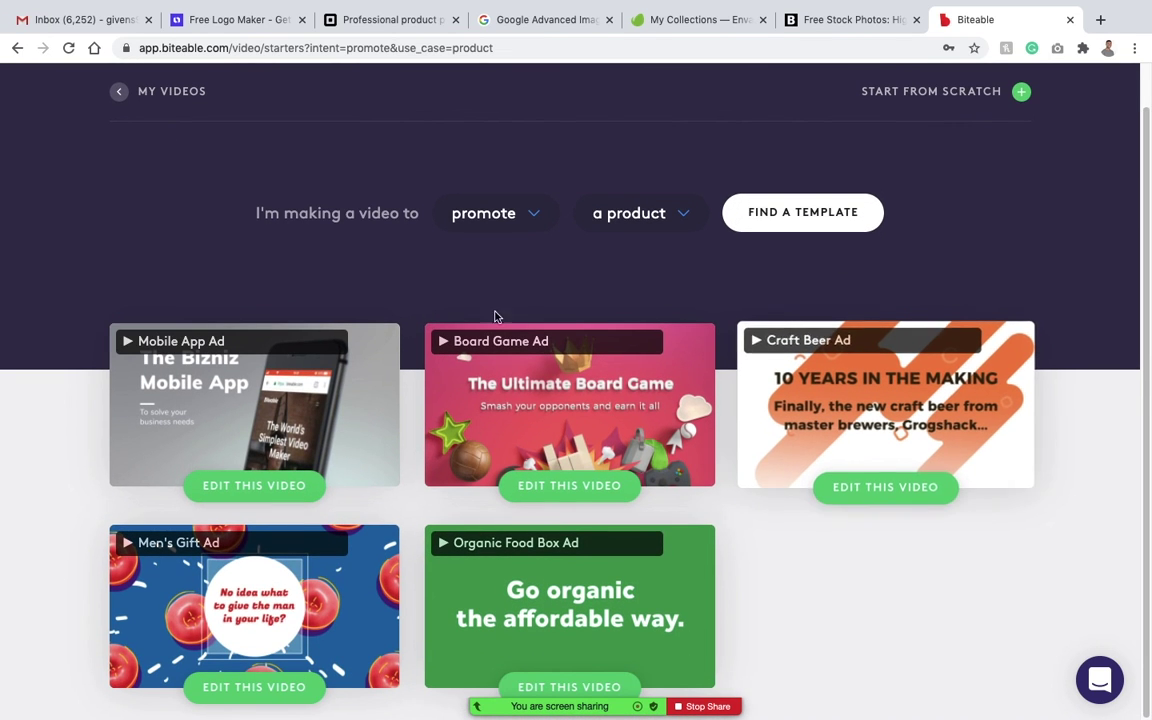
scroll(450, 290, "up", 1)
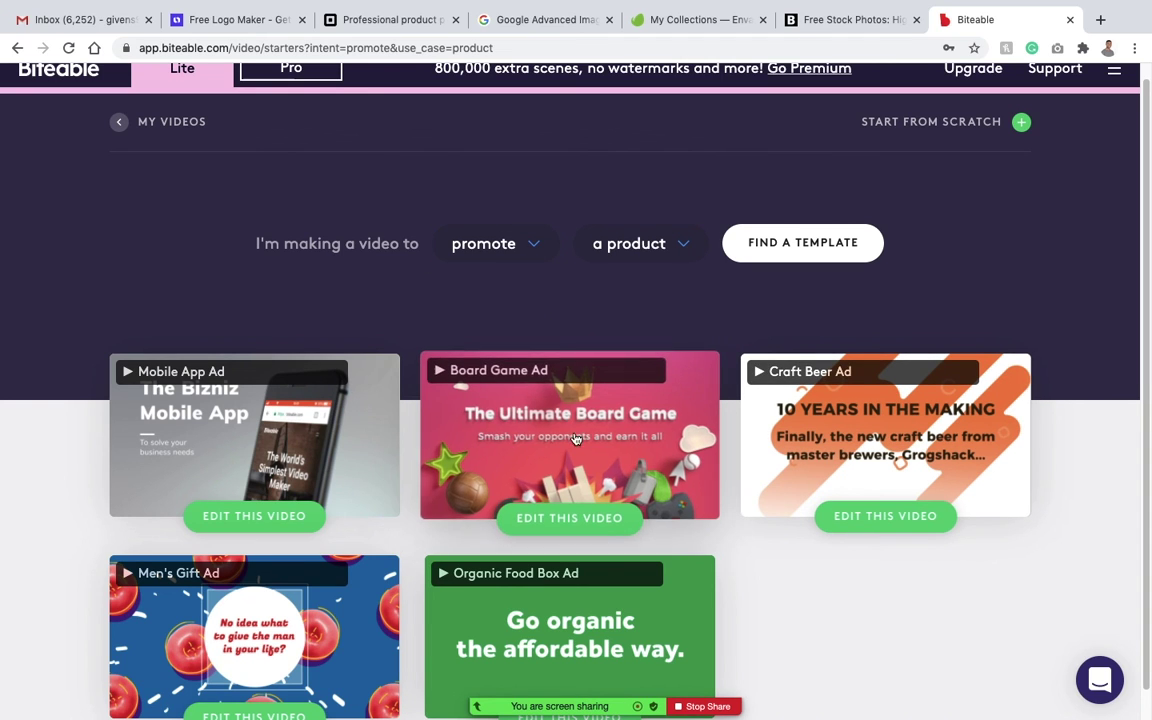
Open the Mobile App Ad template in the scene editor and look over the first scene's content fields.
left_click(253, 522)
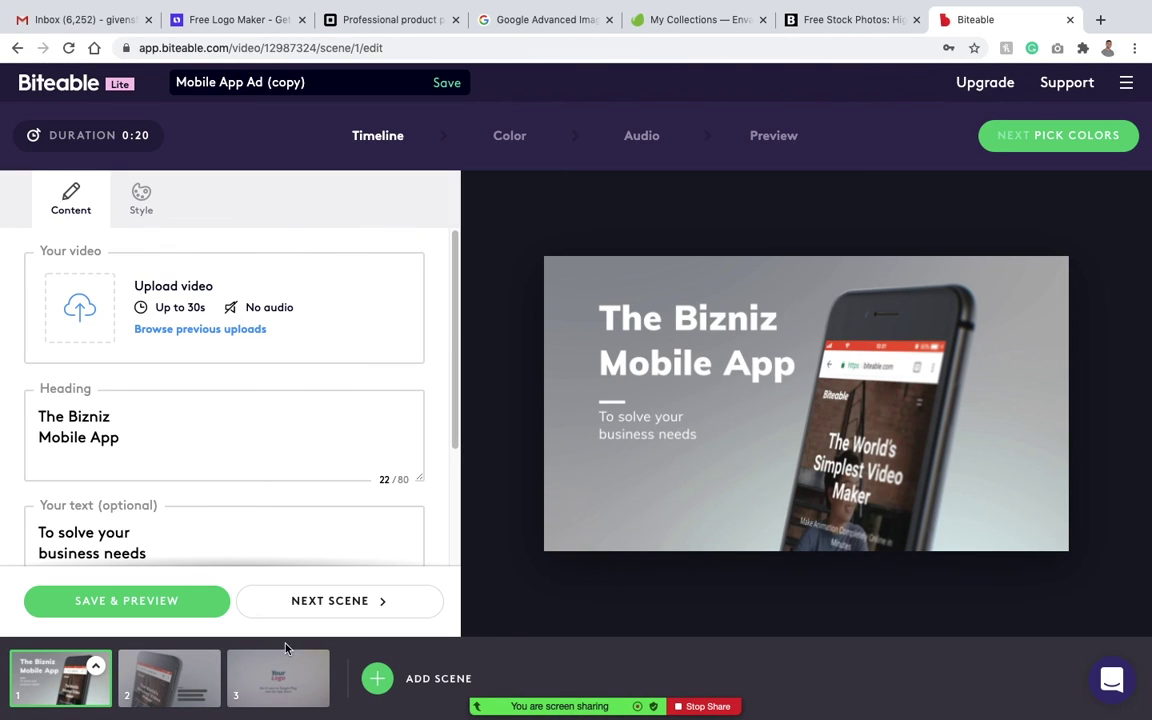
scroll(277, 400, "down", 3)
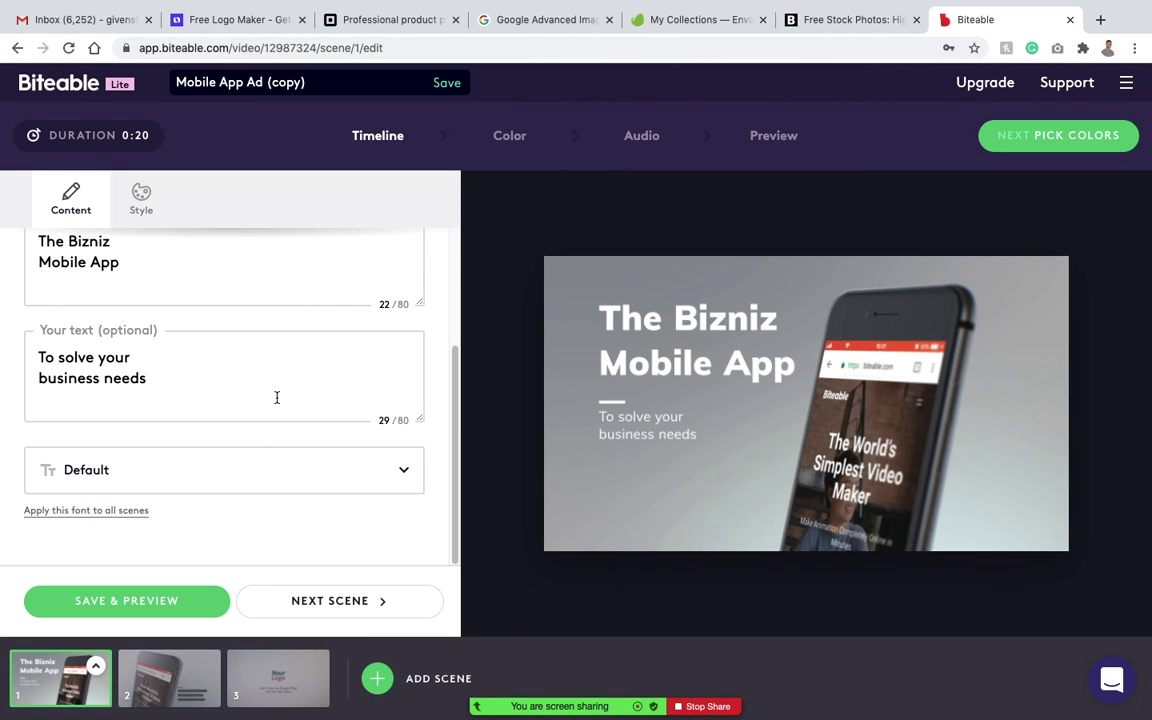
scroll(277, 398, "up", 3)
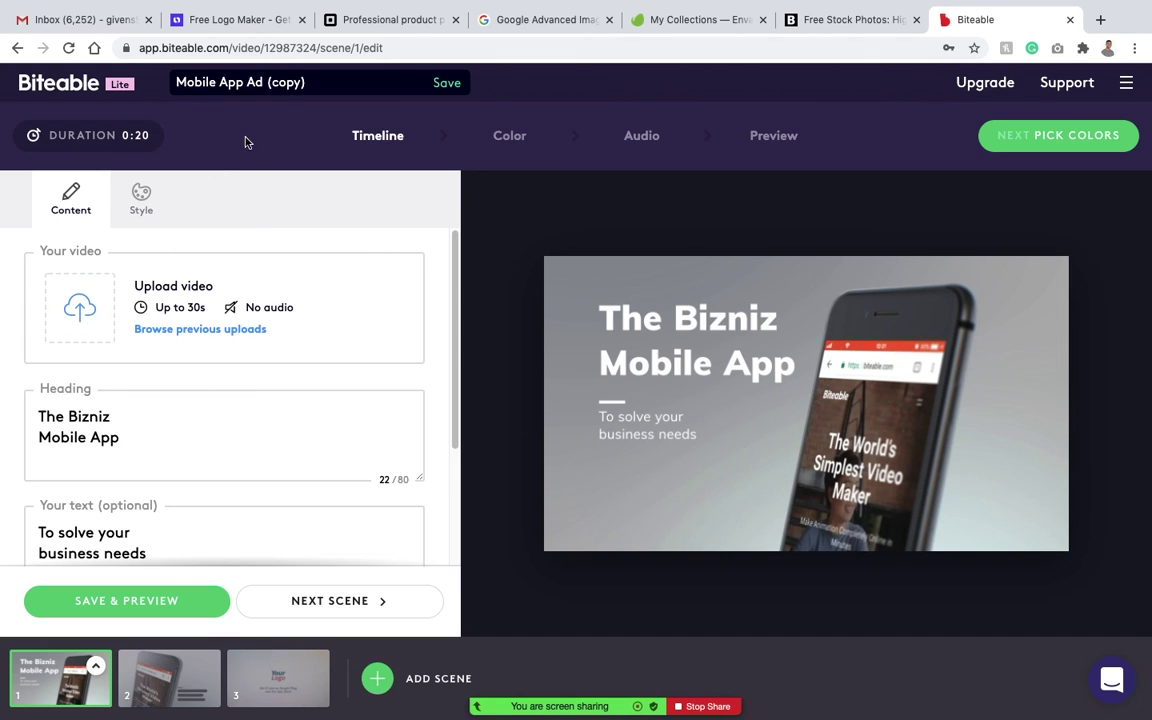
Replace the first line of the first scene's heading with "Filler Text", keeping "Mobile App" below it, and decline the Grammarly tour.
scroll(301, 433, "down", 1)
left_click(127, 391)
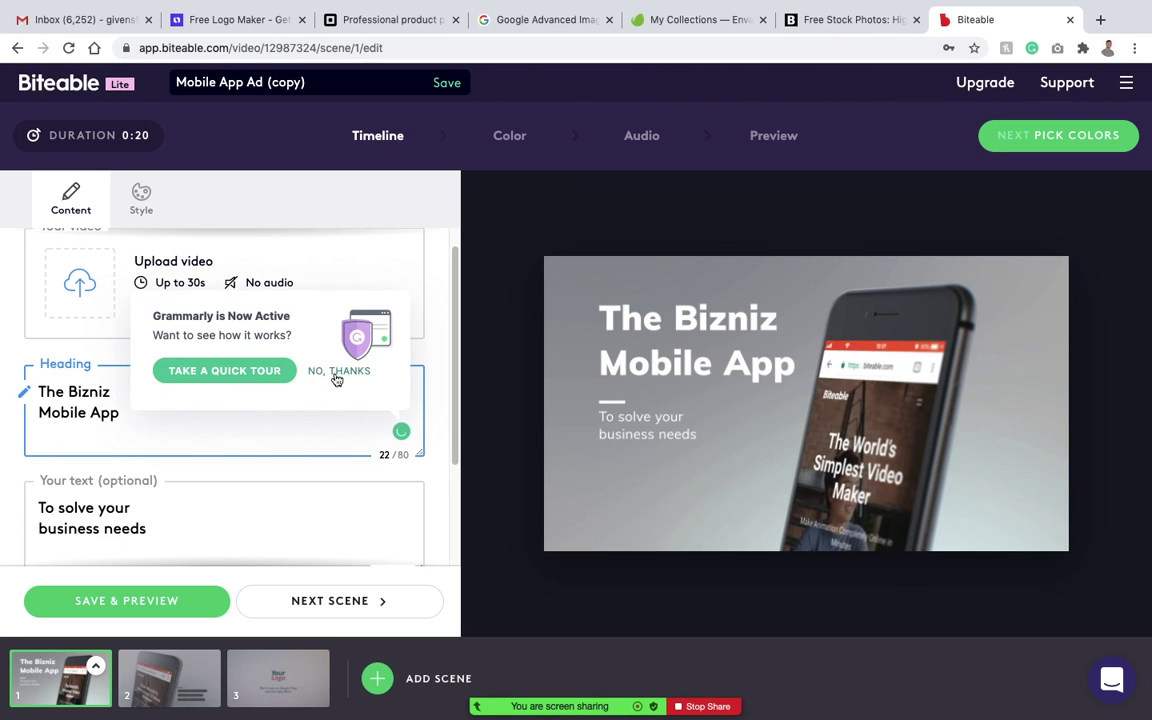
left_click(338, 372)
triple_click(80, 391)
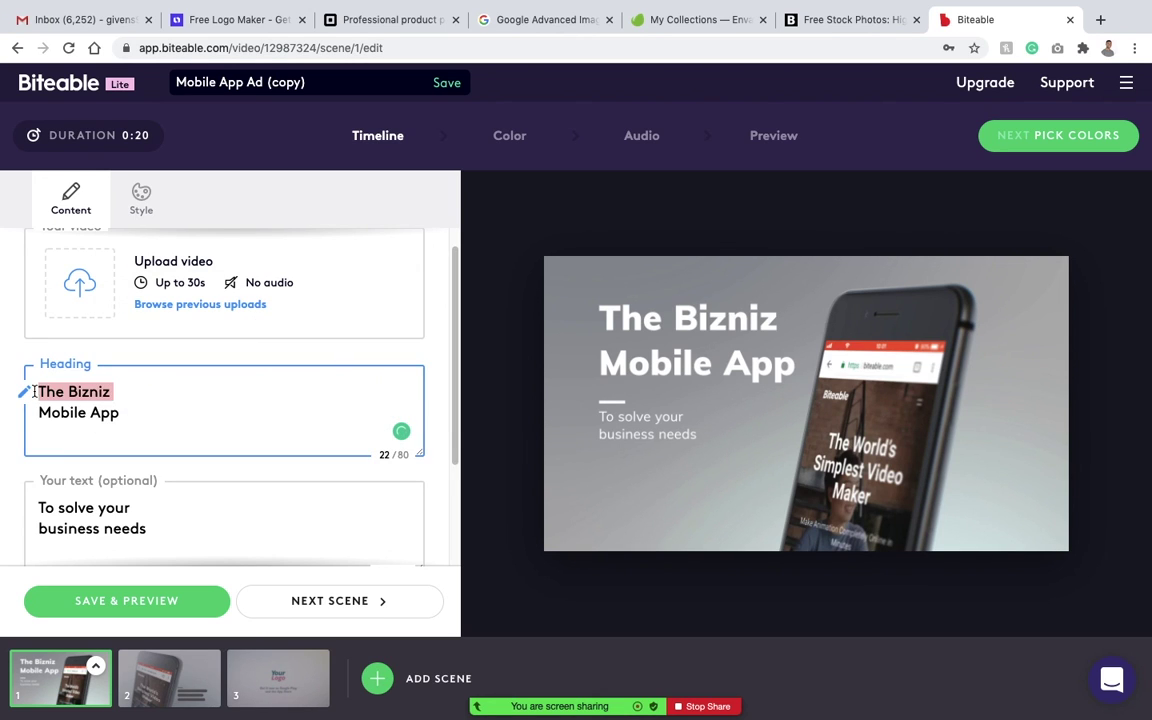
key("BackSpace")
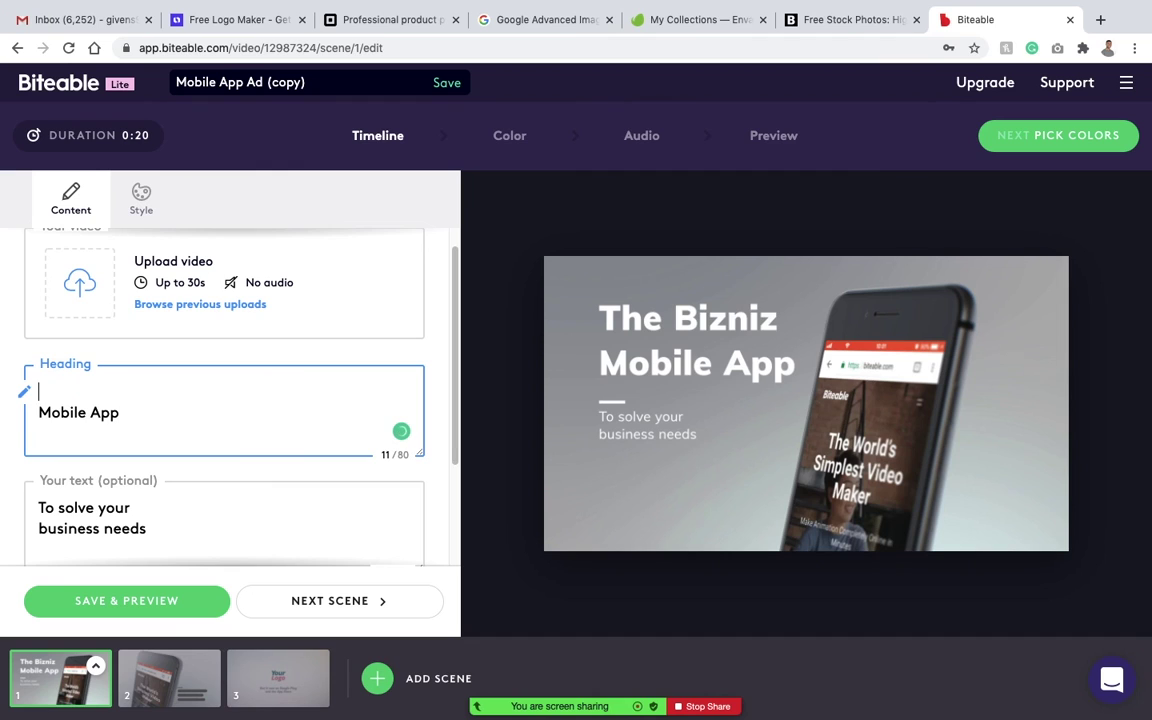
type("Filler TExt")
key("Return")
key("BackSpace")
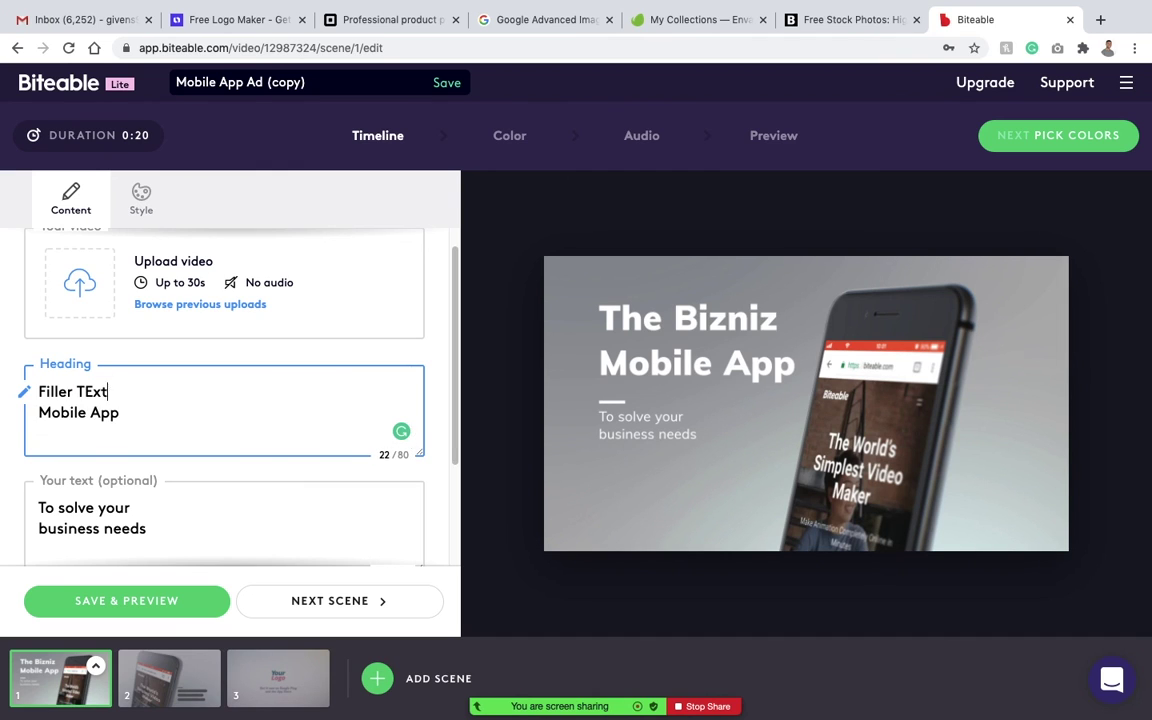
left_click(96, 392)
key("BackSpace")
type("e")
left_click(347, 470)
Browse the font choices for the first scene, keep Default, and save the scene to render its preview.
scroll(285, 489, "down", 2)
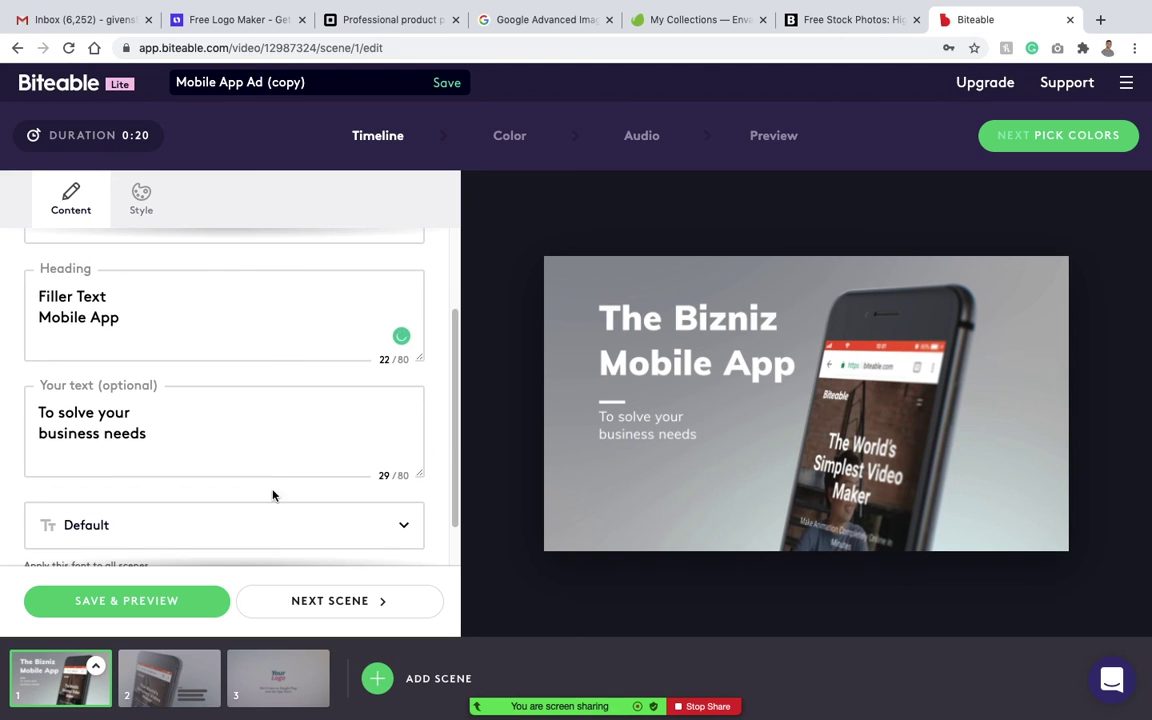
scroll(280, 494, "down", 1)
left_click(190, 478)
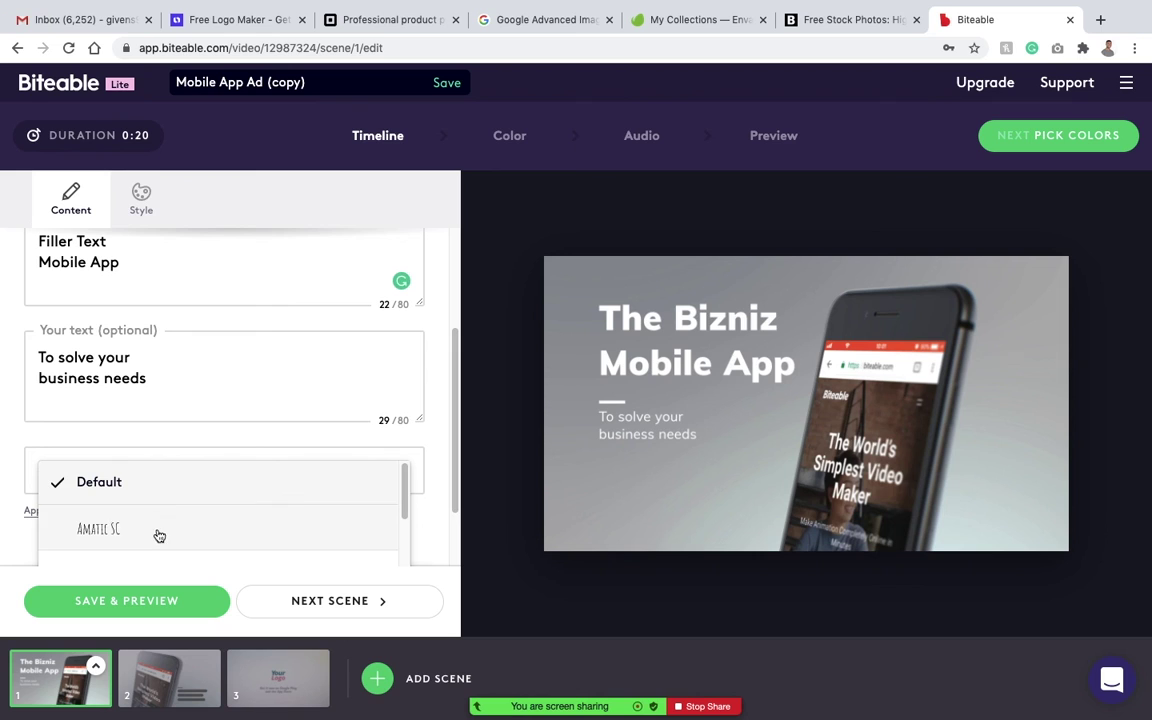
scroll(153, 536, "down", 5)
left_click(340, 516)
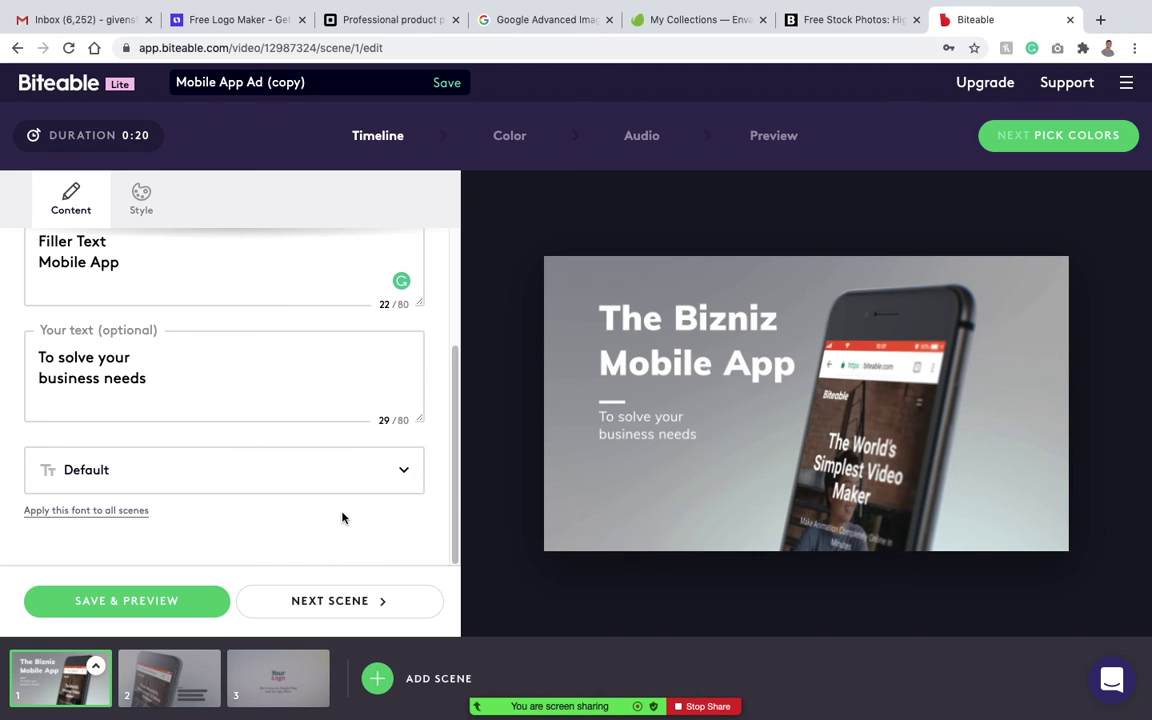
left_click(127, 603)
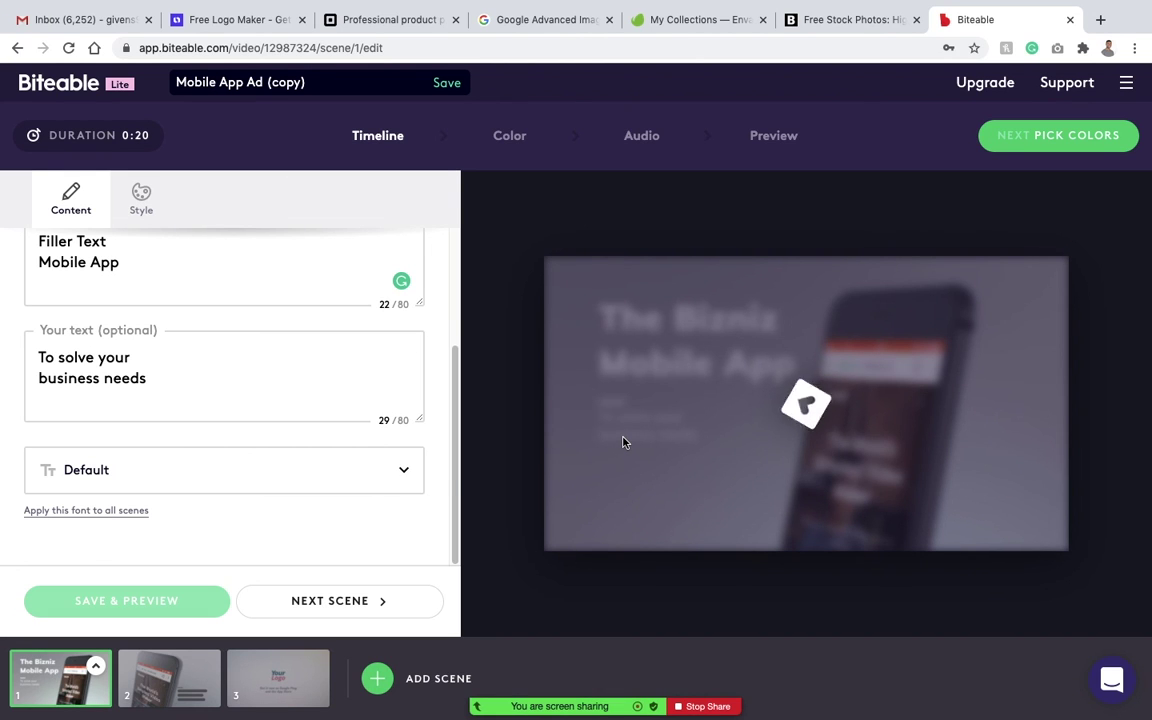
View the Color, Audio and Preview stages of the video and return to the Timeline.
left_click(508, 137)
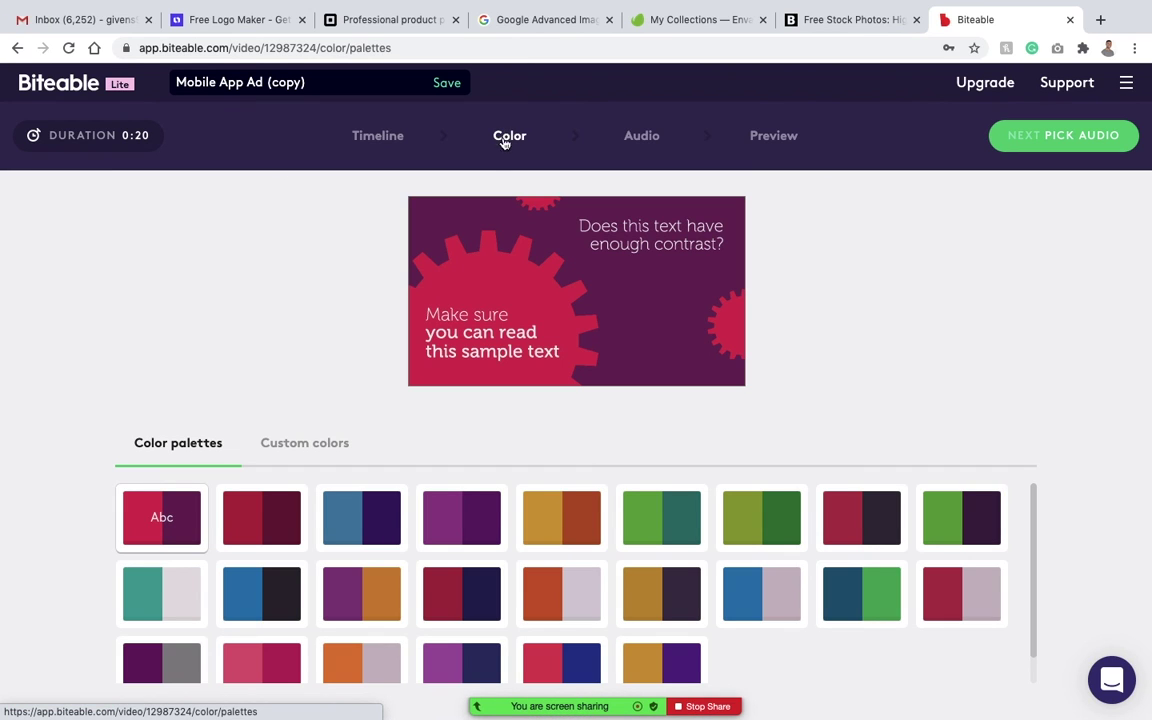
left_click(668, 144)
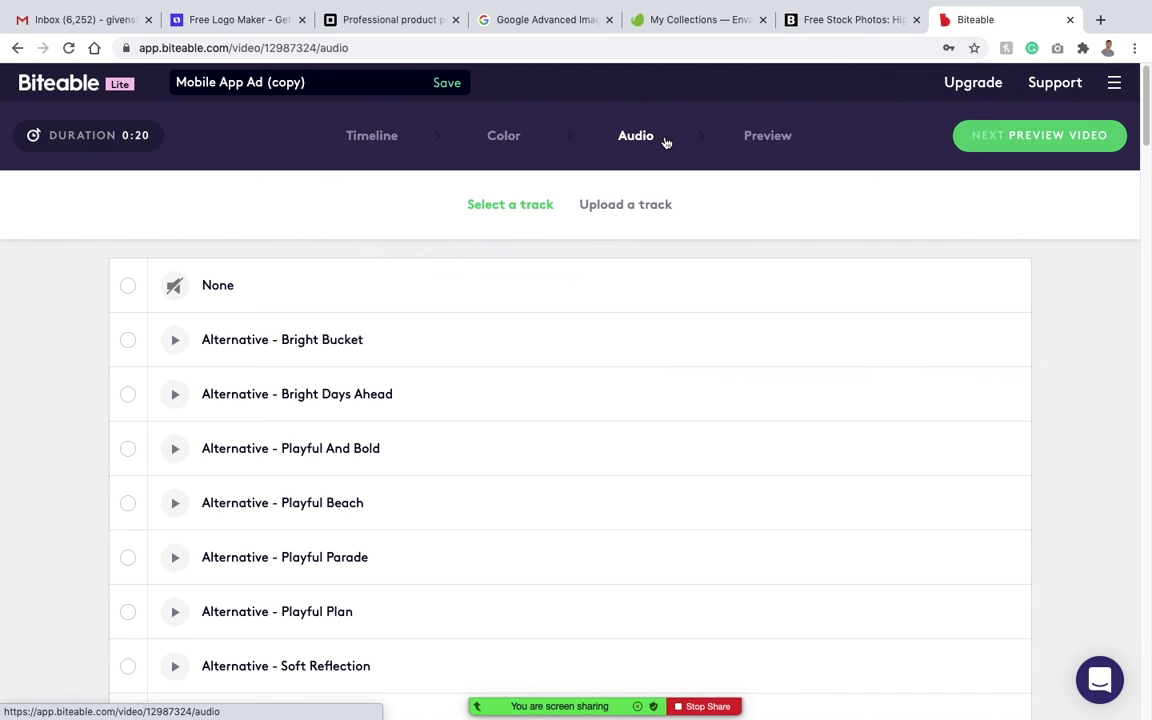
left_click(768, 137)
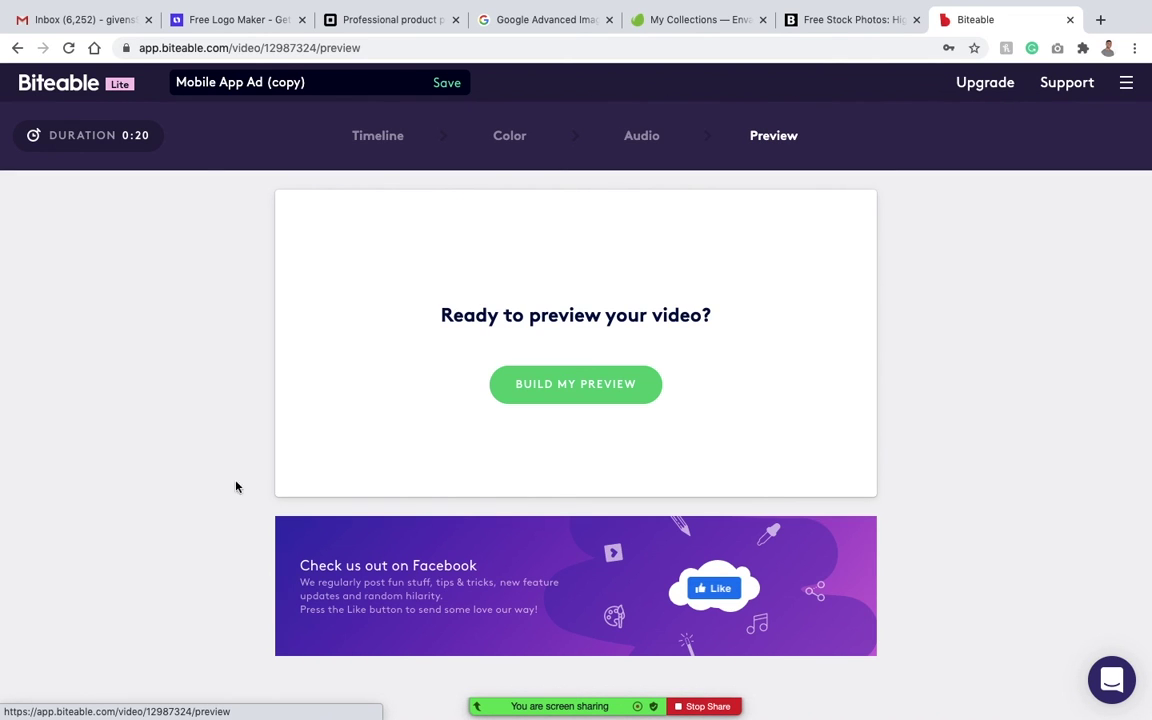
left_click(372, 148)
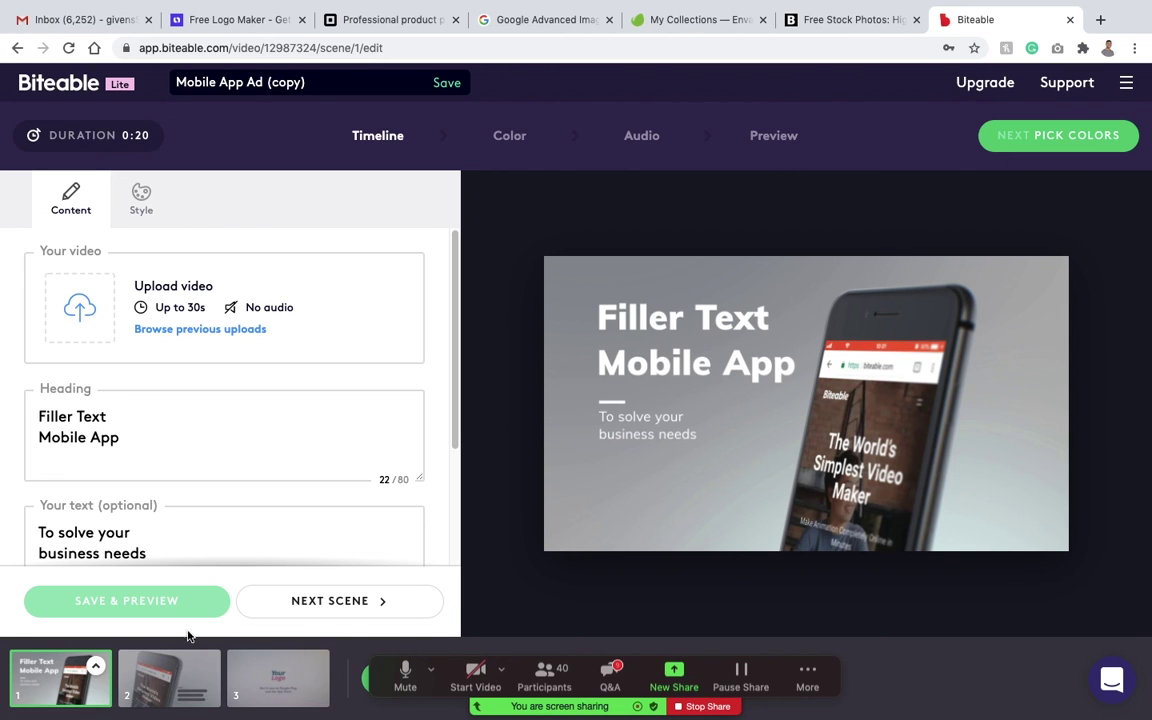
View the contents of scenes 2 and 3 and return to the first scene.
left_click(167, 684)
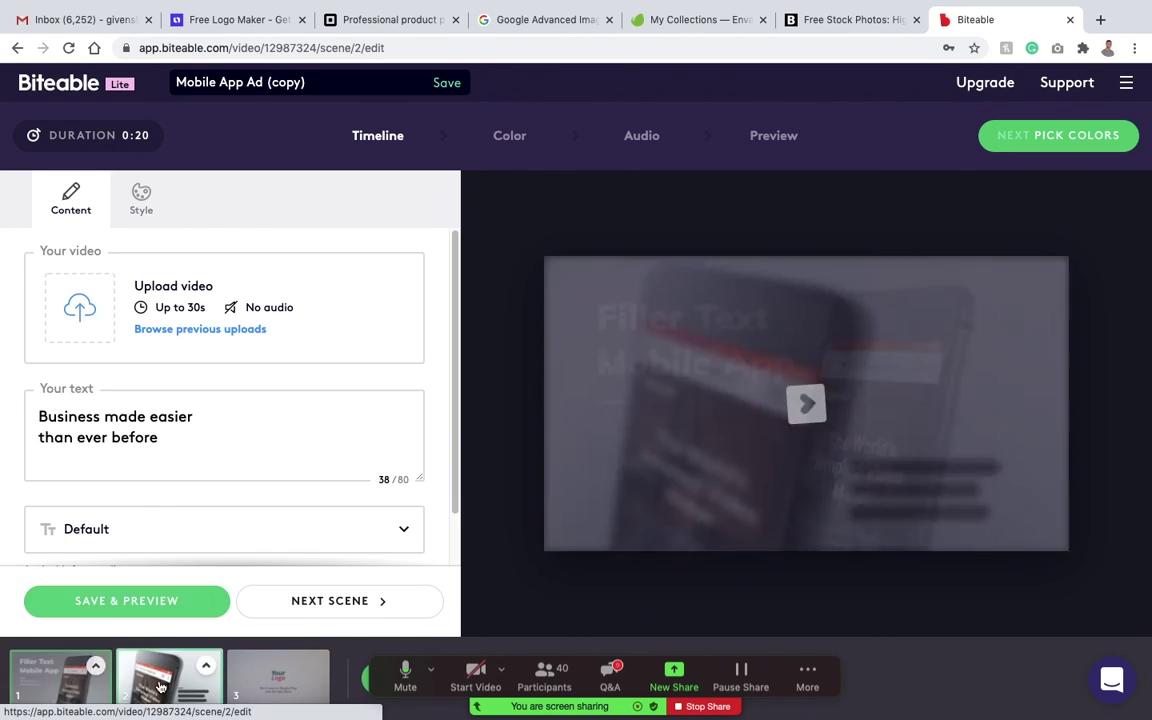
left_click(277, 678)
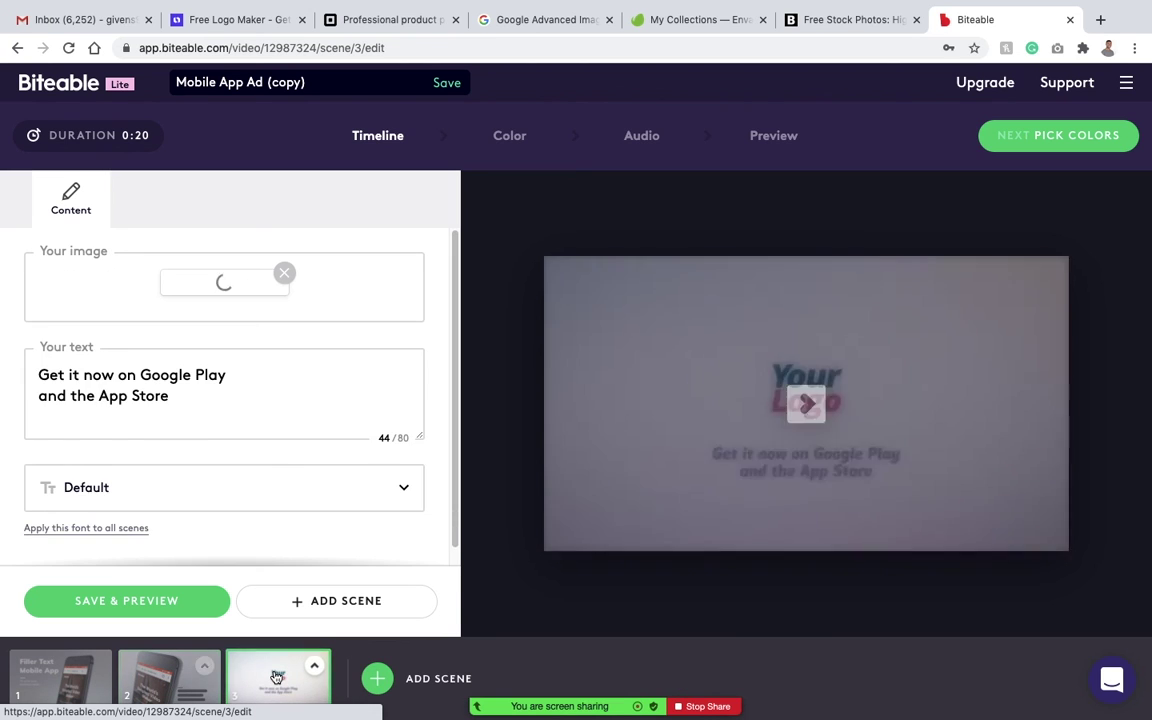
left_click(58, 676)
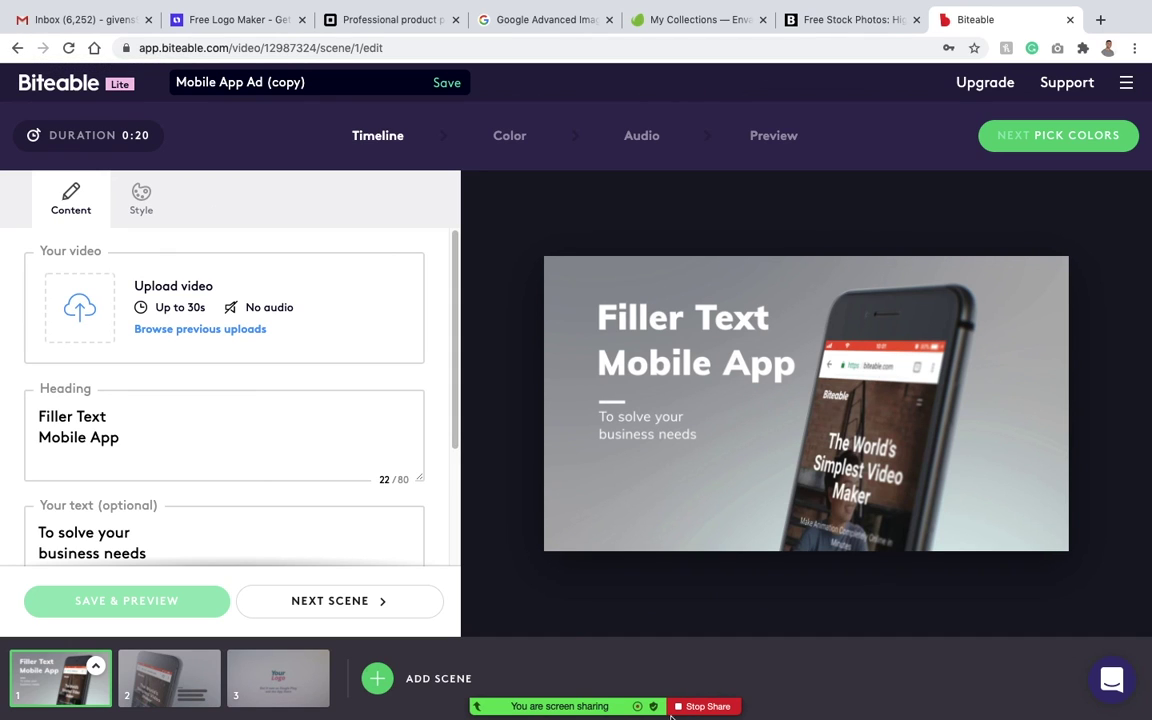
mouse_move(670, 714)
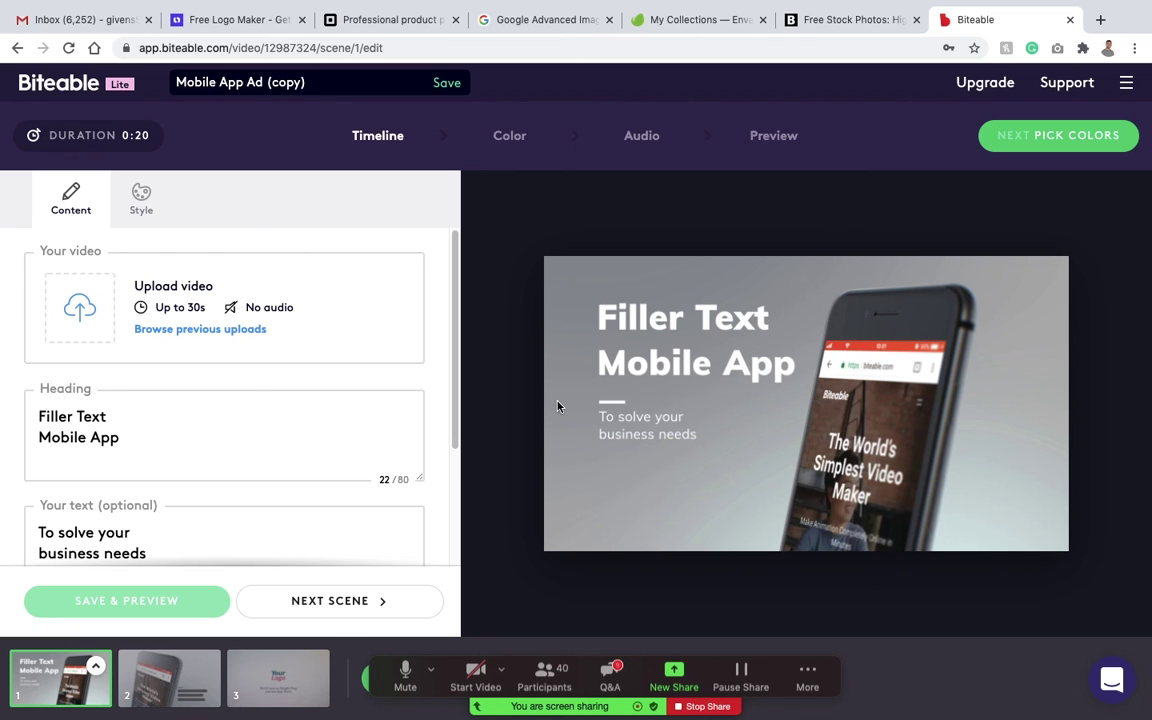
key("ctrl+Up")
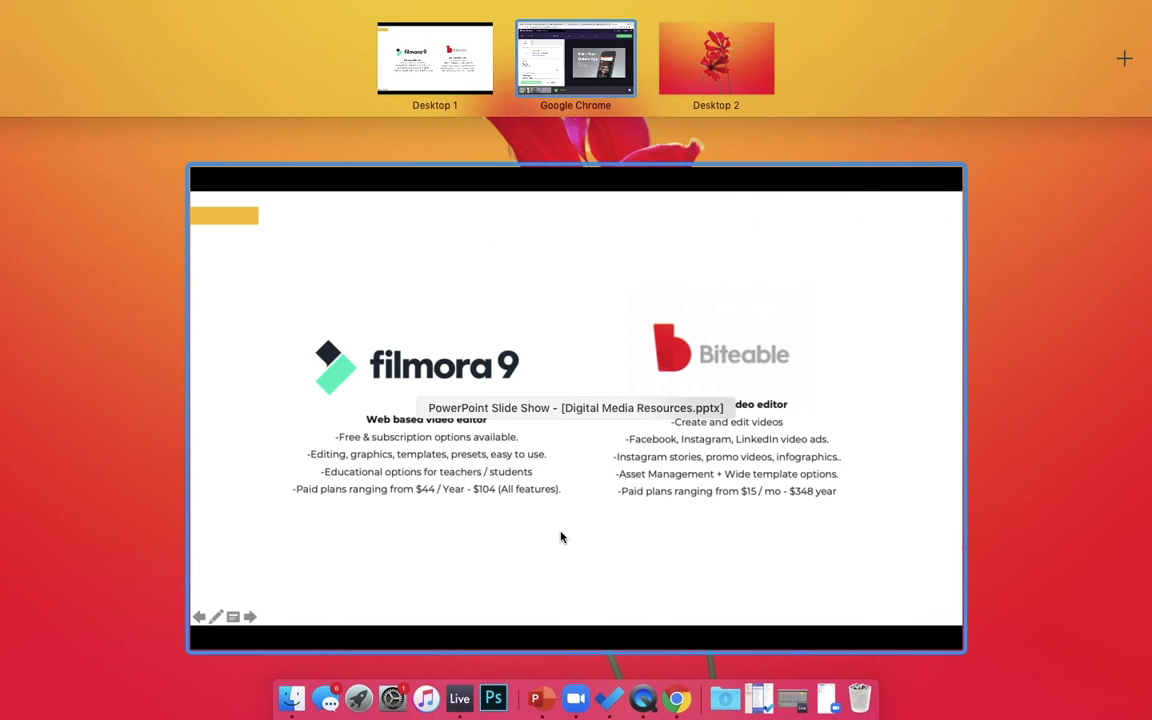
left_click(573, 79)
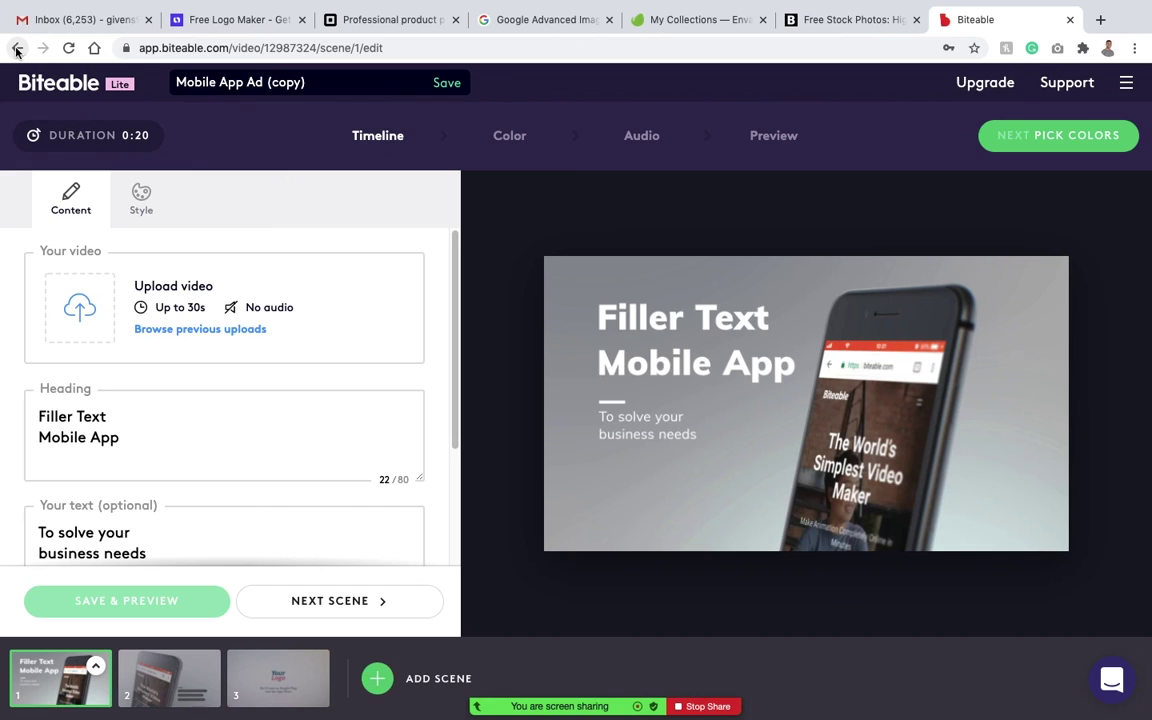
mouse_move(663, 640)
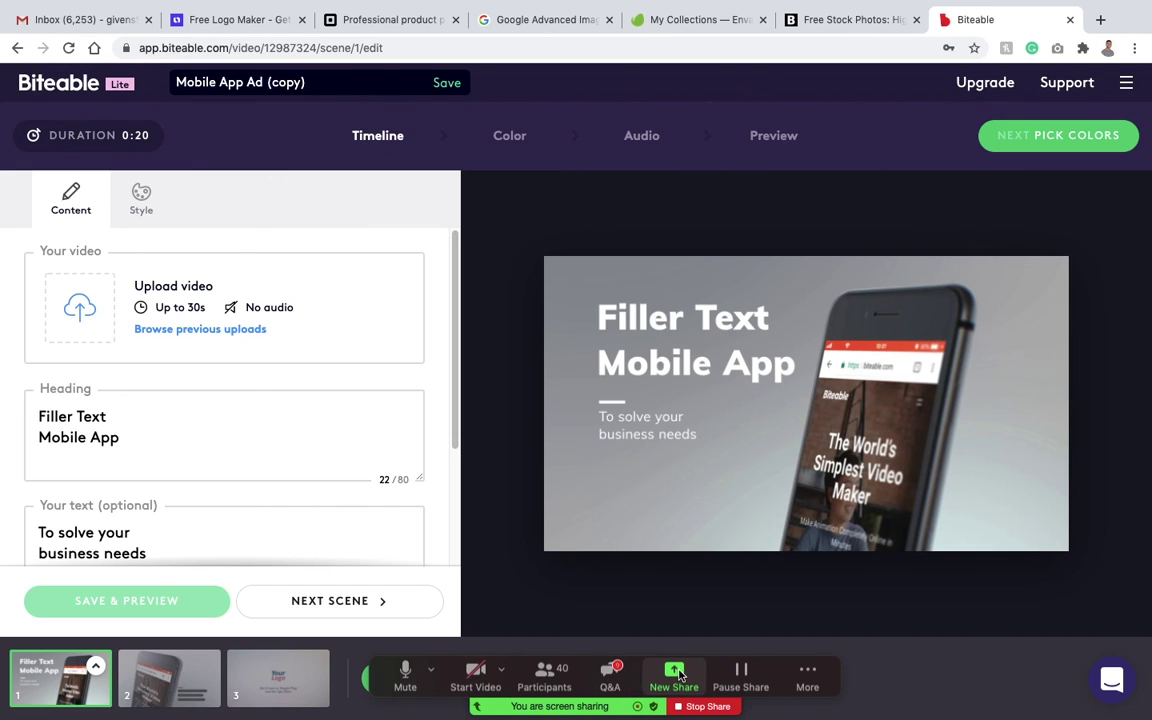
left_click(676, 674)
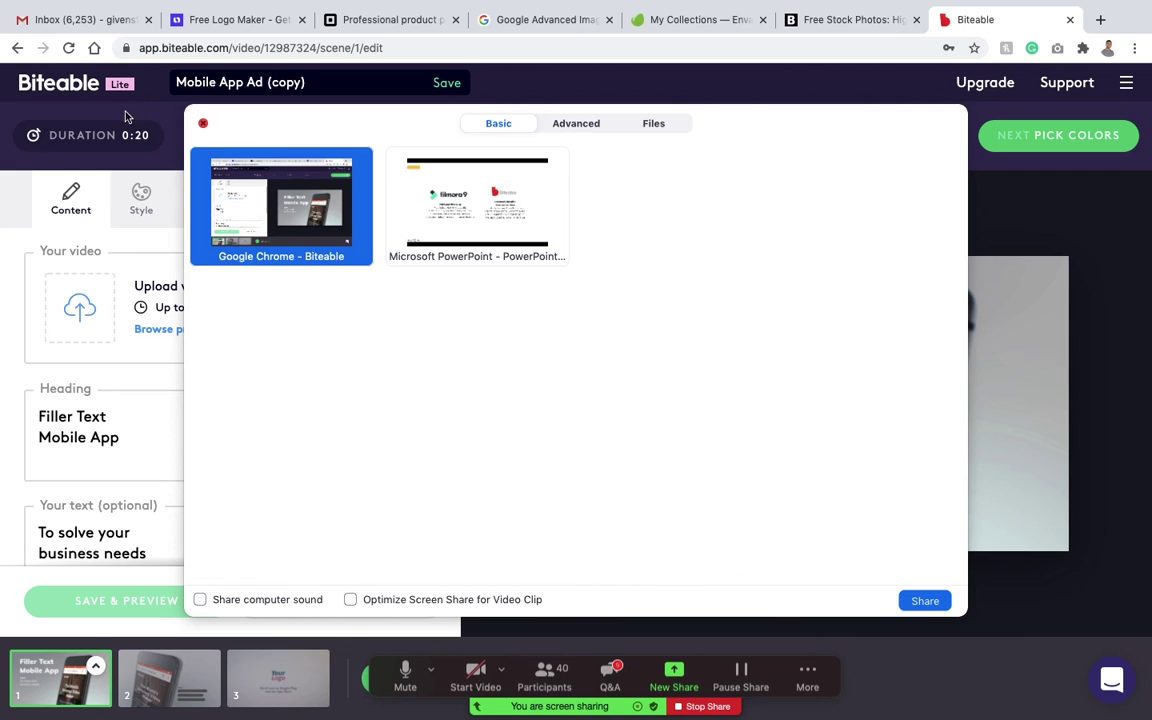
left_click(202, 123)
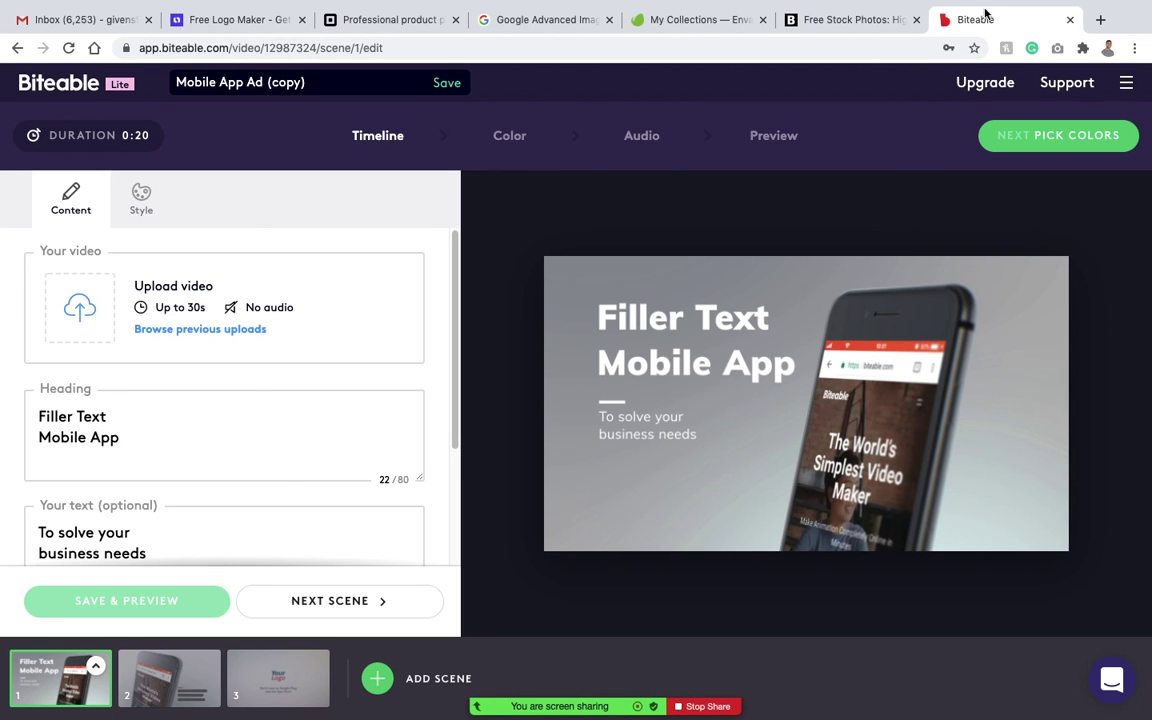
Compare the monthly and yearly prices of Biteable's upgrade plans and close the plan overview.
left_click(982, 85)
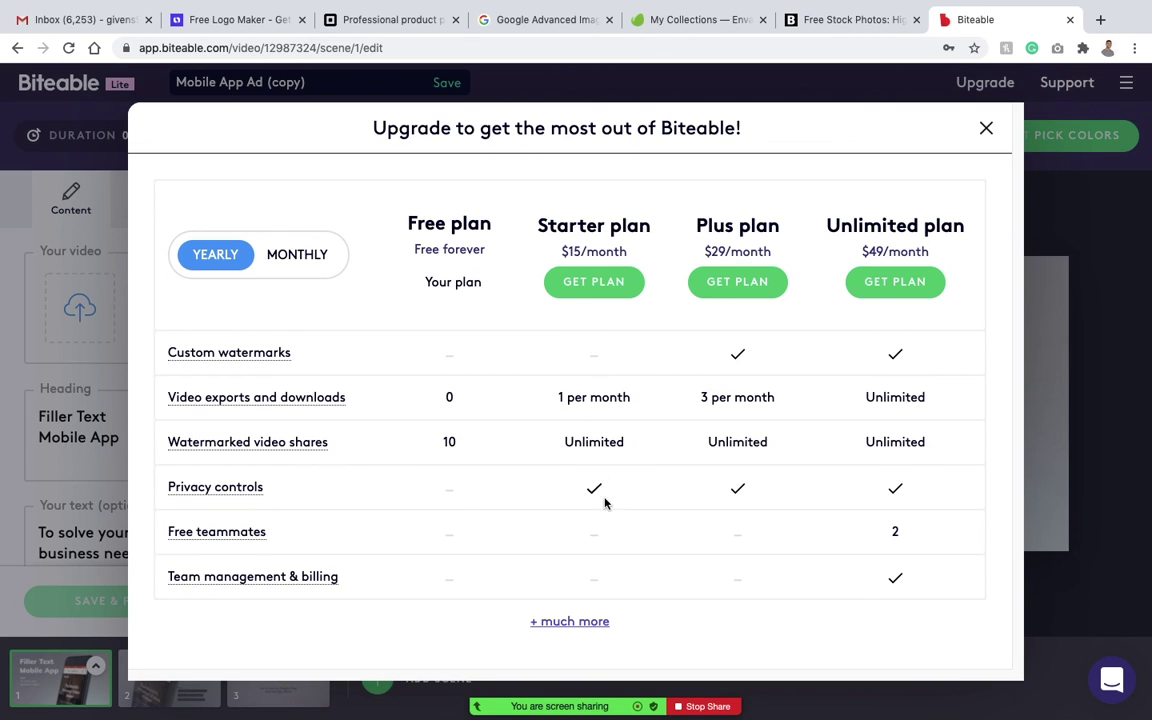
left_click(300, 254)
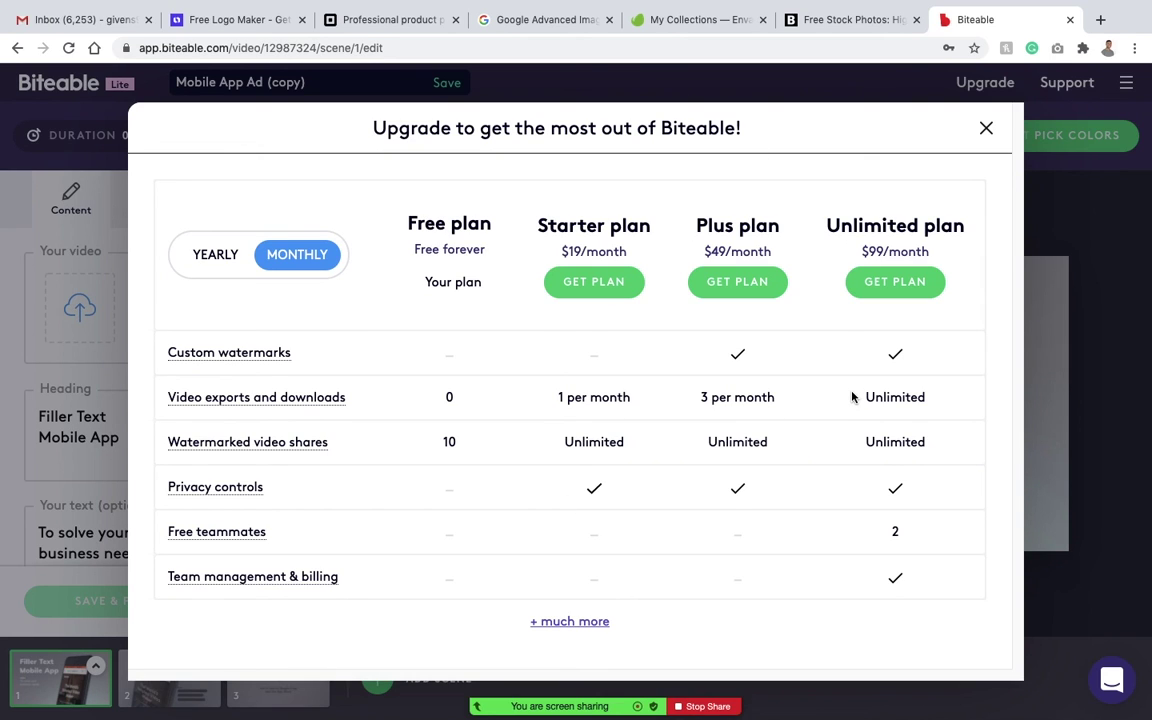
left_click(195, 240)
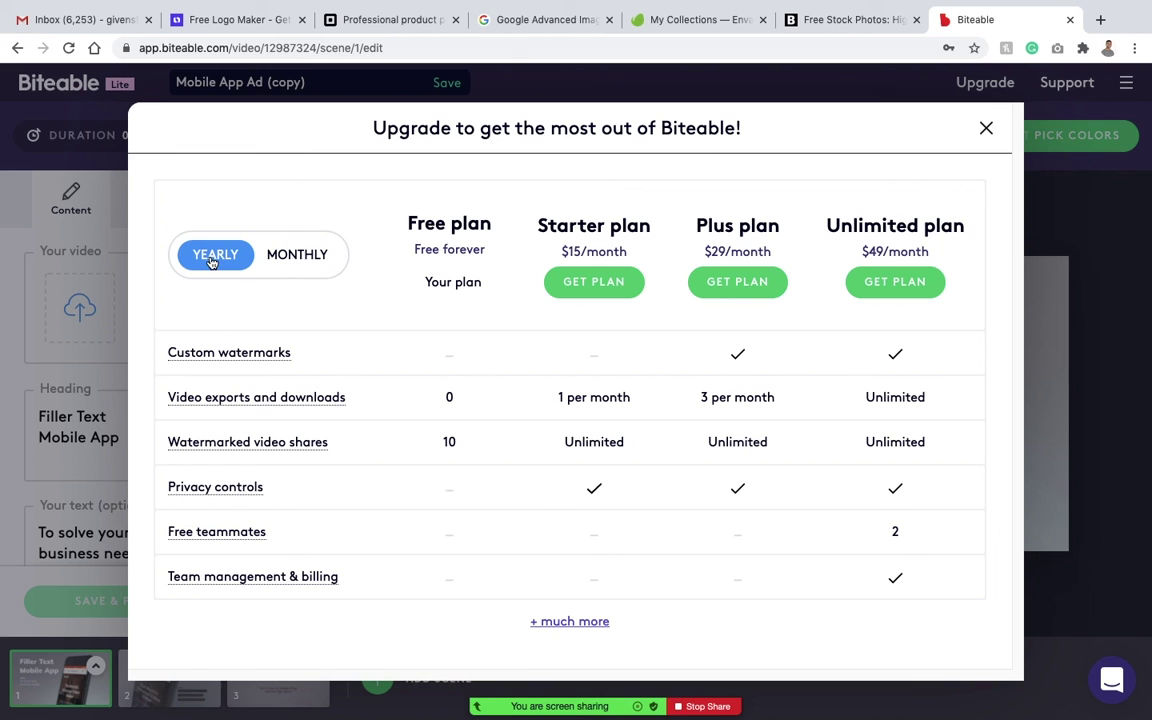
left_click(985, 131)
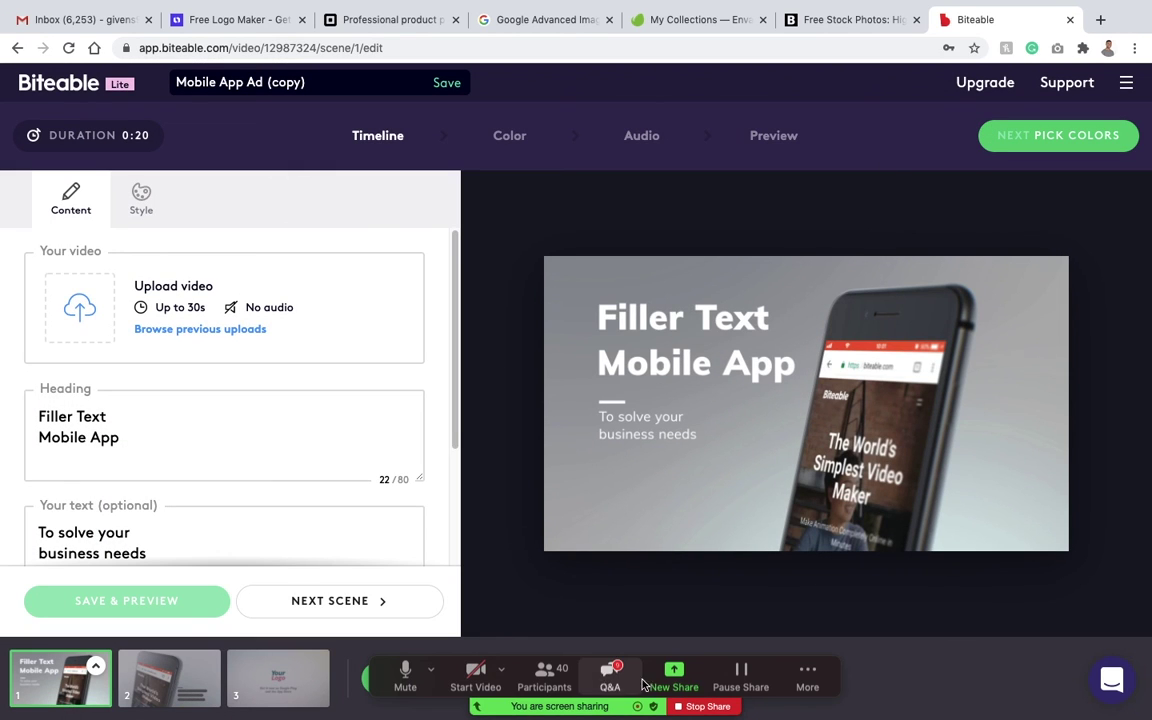
Switch the Zoom screen share to the PowerPoint slide show window.
left_click(668, 676)
left_click(477, 205)
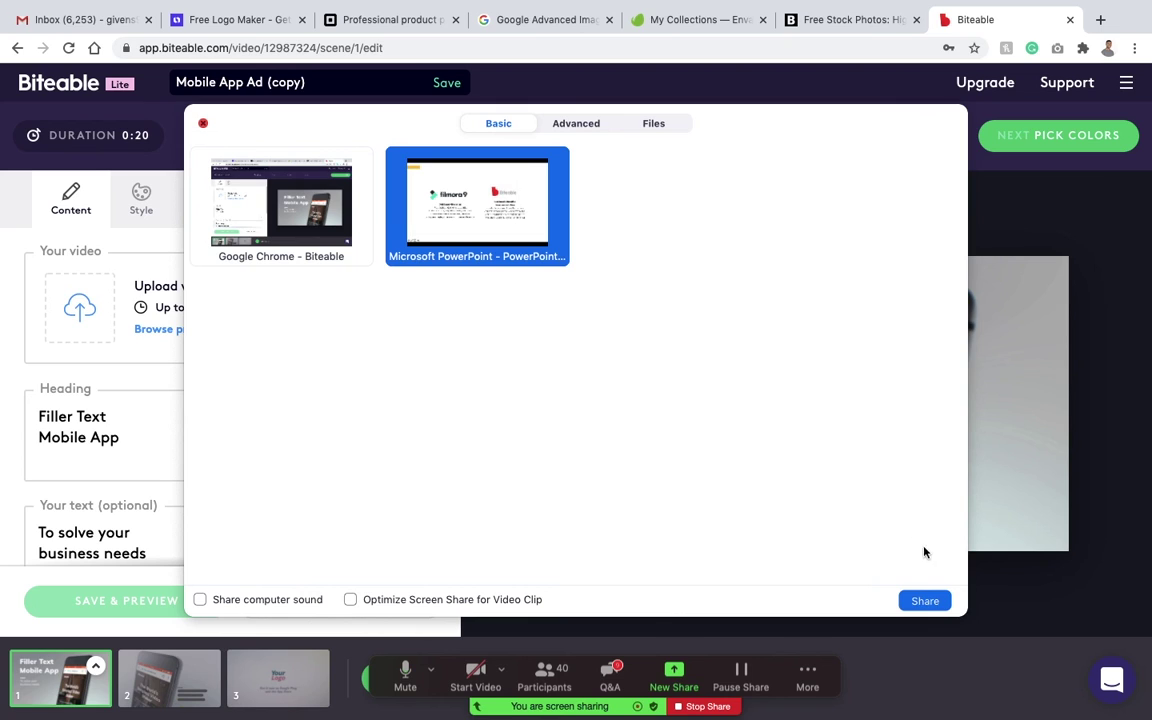
left_click(924, 600)
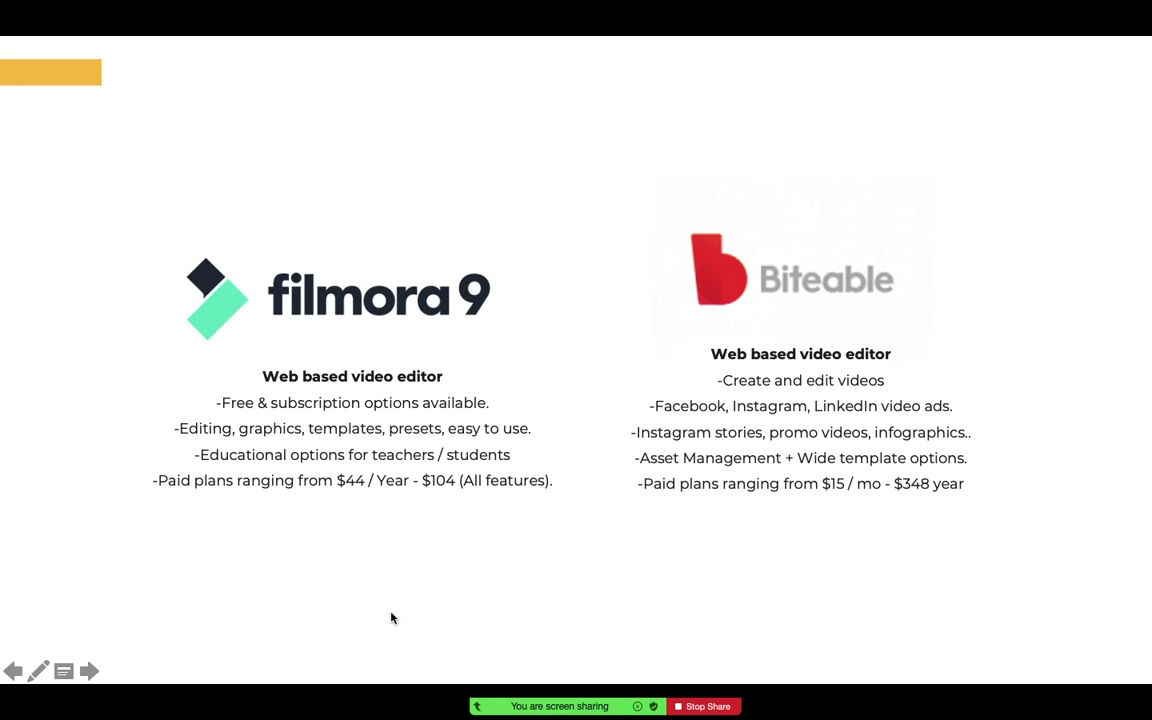
Launch Wondershare Filmora9 from the Mac's installed applications.
key("ctrl+Up")
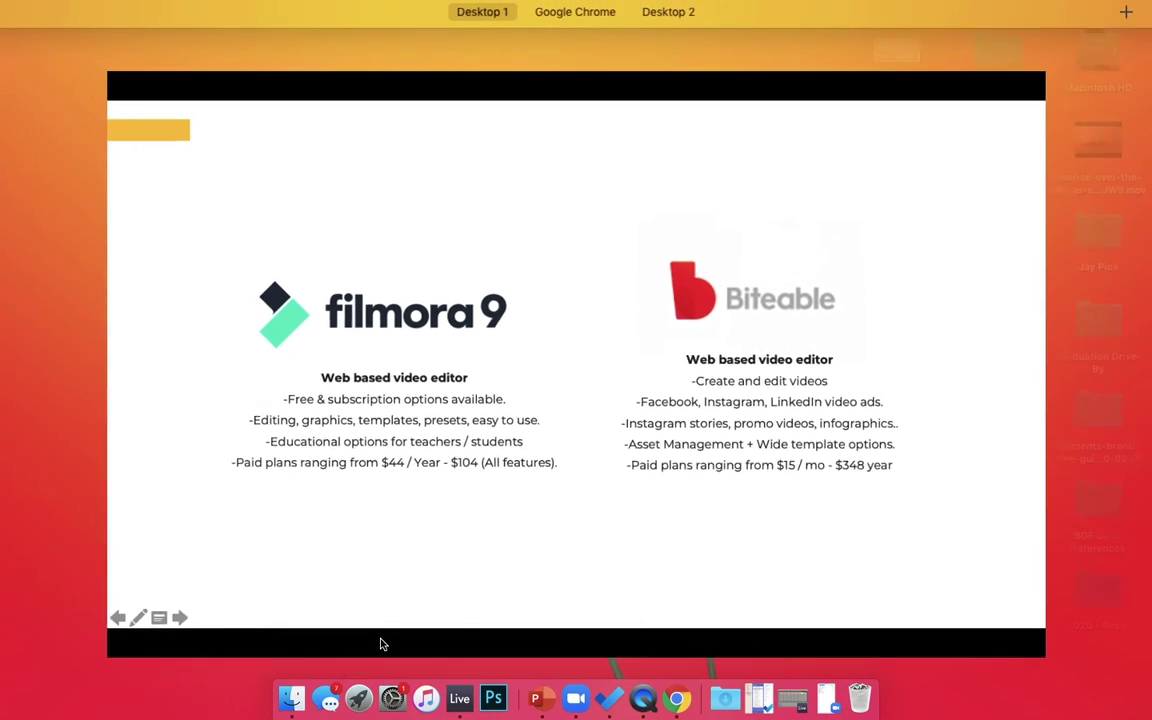
left_click(362, 700)
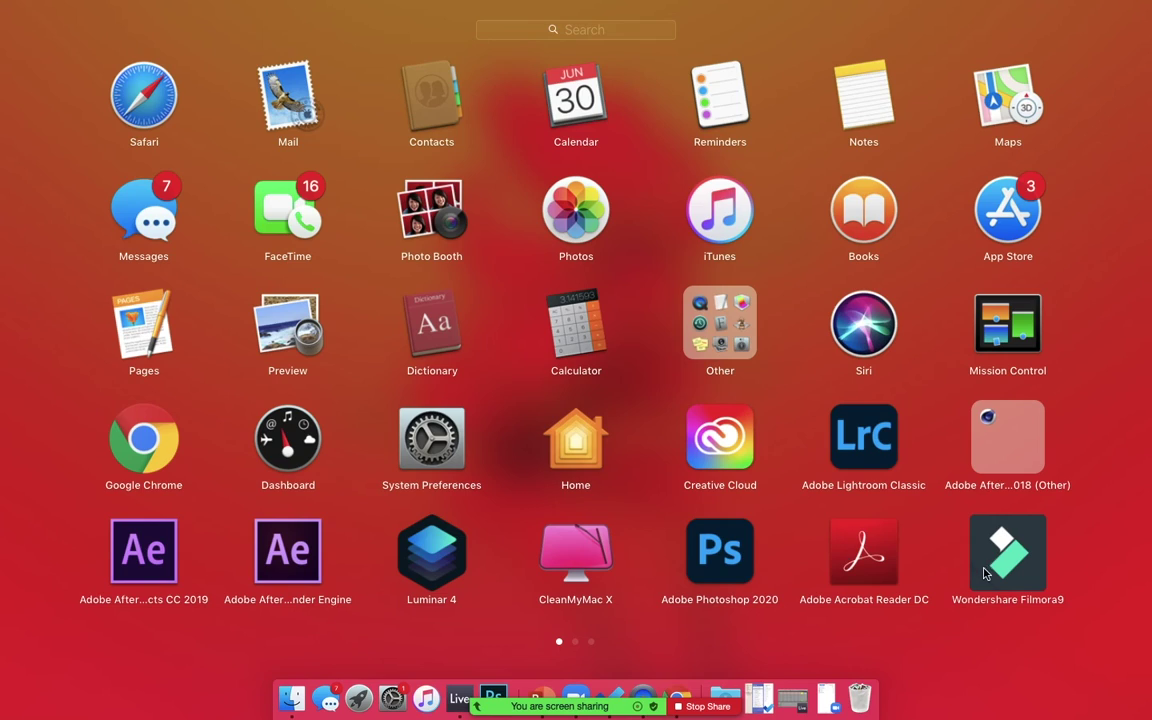
left_click(890, 516)
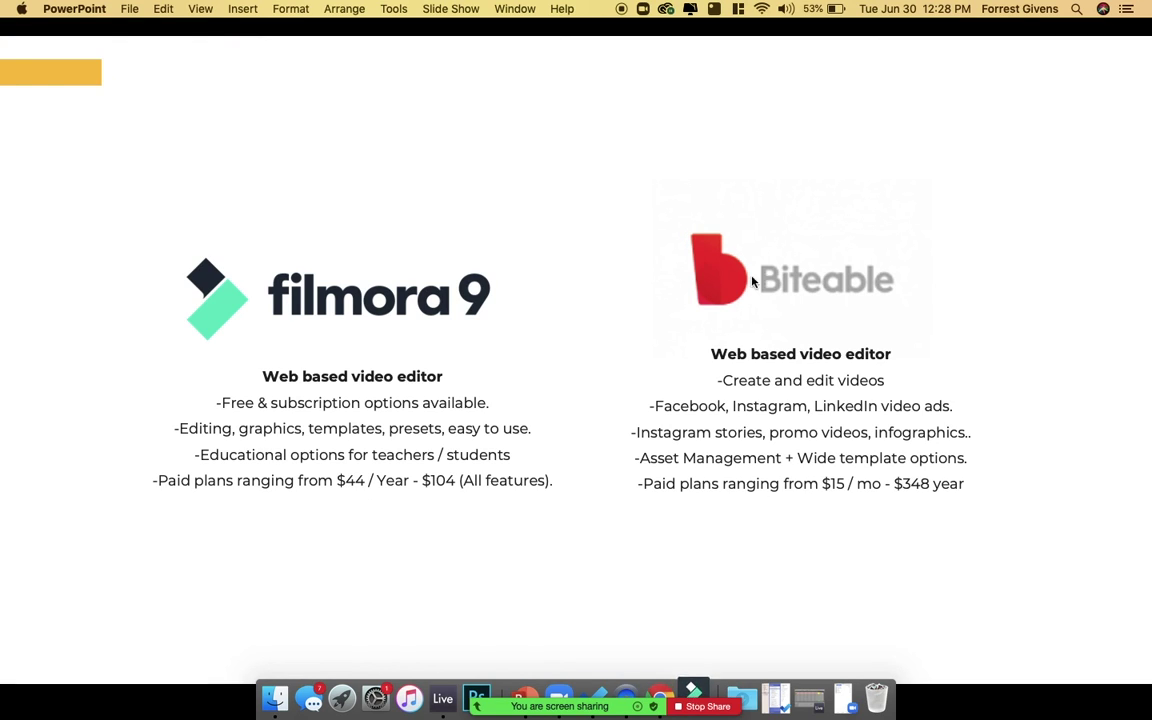
Open the Zoom webinar chat and read the latest messages.
left_click(795, 684)
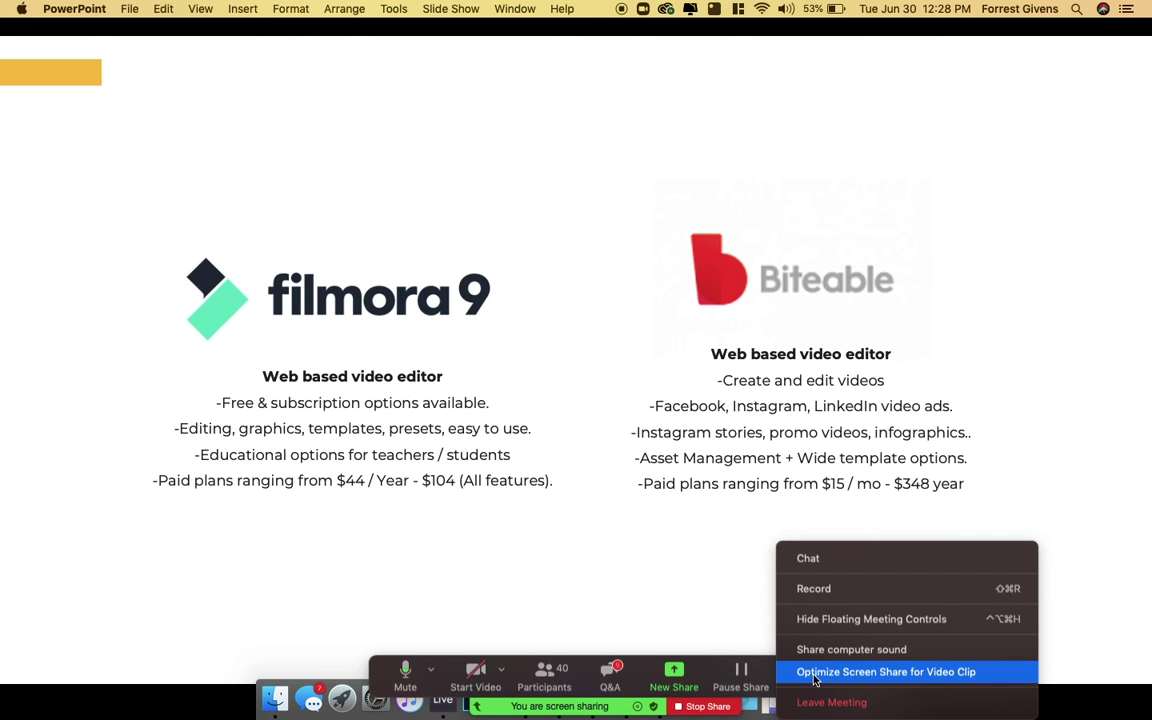
left_click(862, 558)
scroll(981, 600, "down", 5)
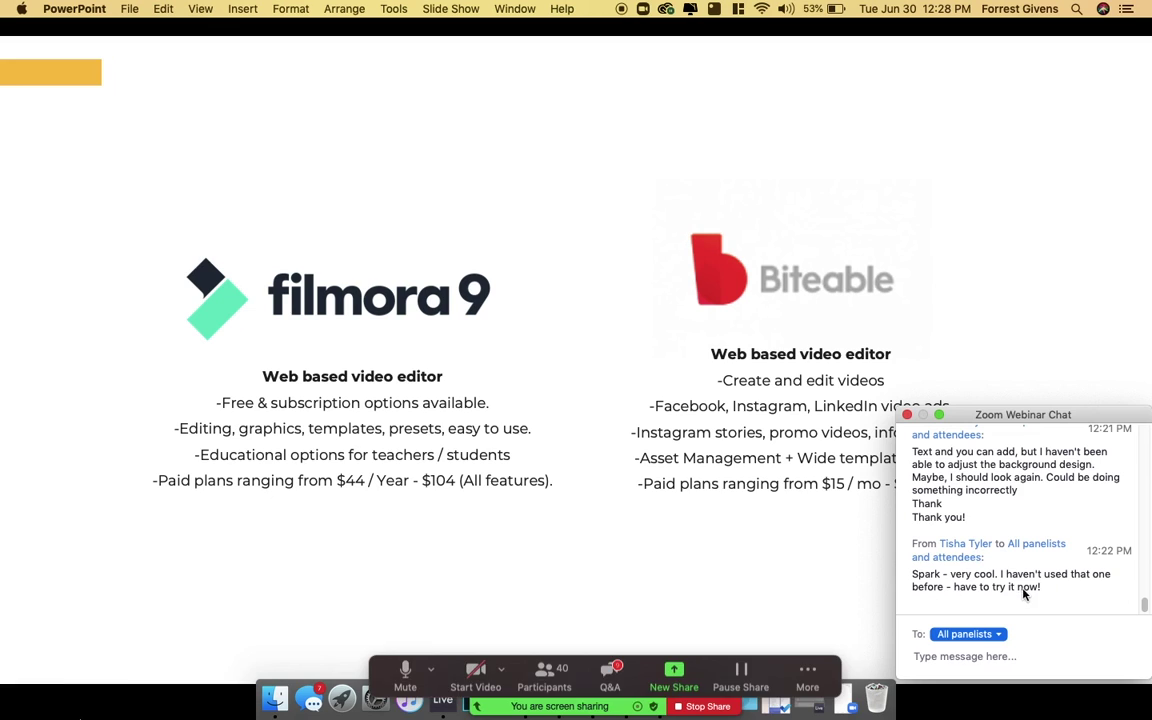
Read back through the earlier messages in the Zoom webinar chat.
scroll(1003, 584, "up", 1)
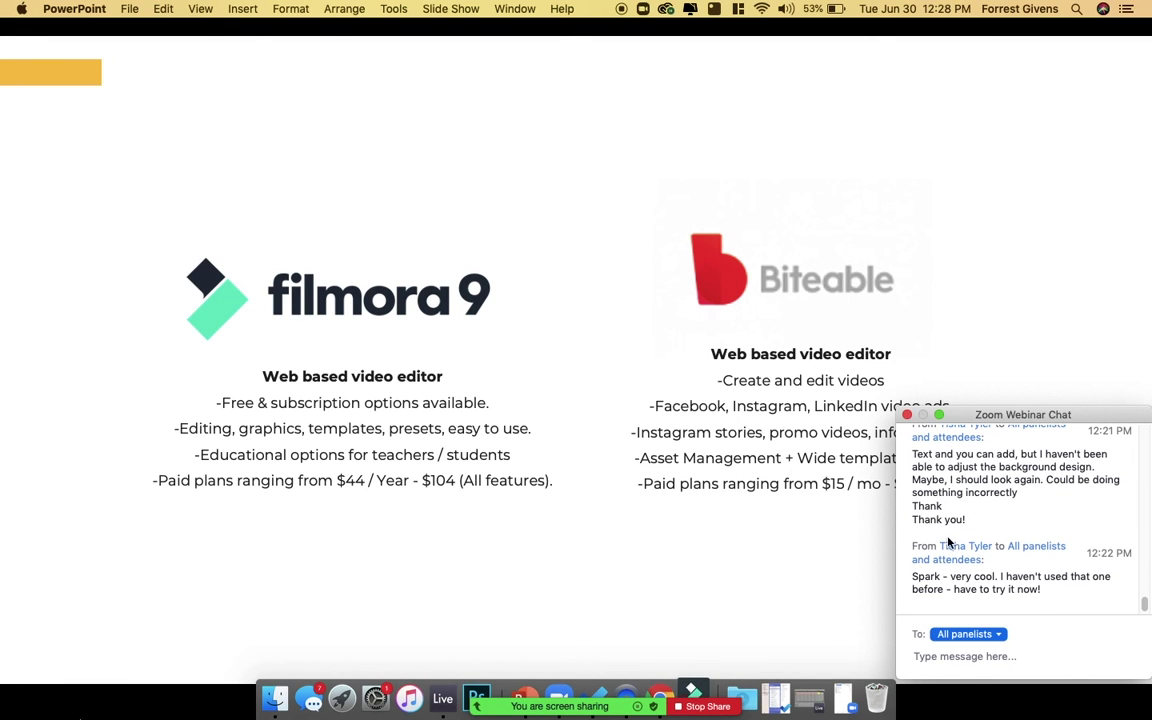
scroll(948, 540, "up", 3)
scroll(948, 541, "up", 5)
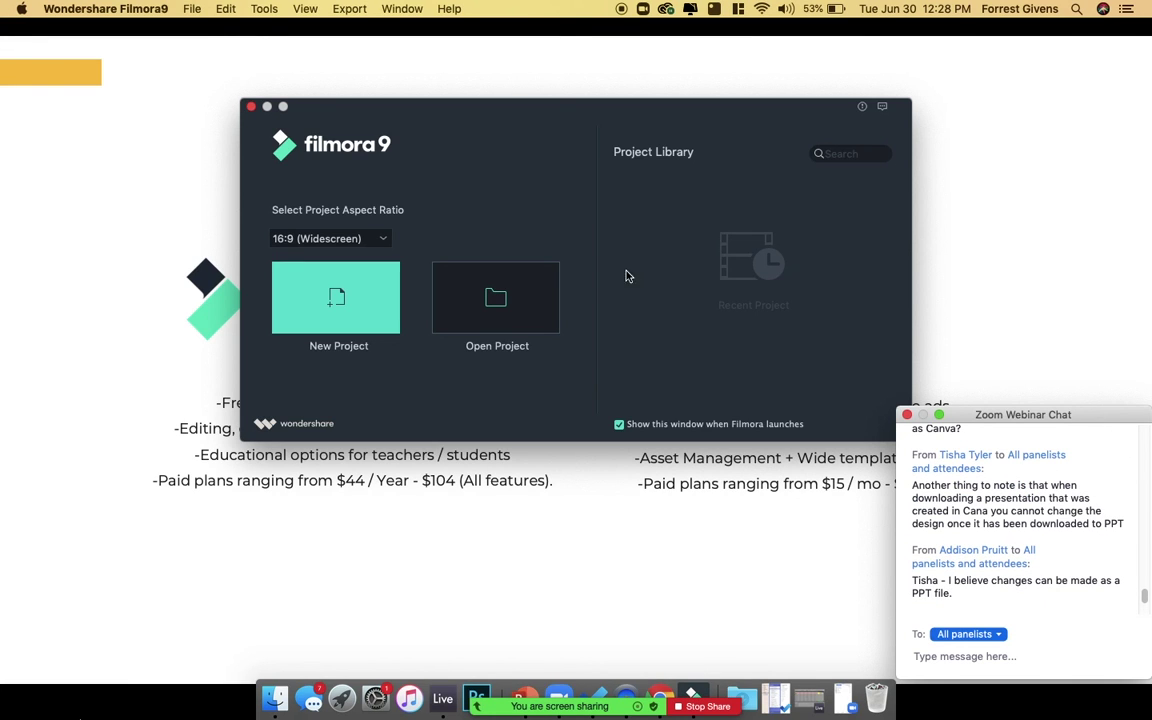
Switch the Zoom screen share to the Wondershare Filmora9 start window and close the webinar chat.
mouse_move(703, 704)
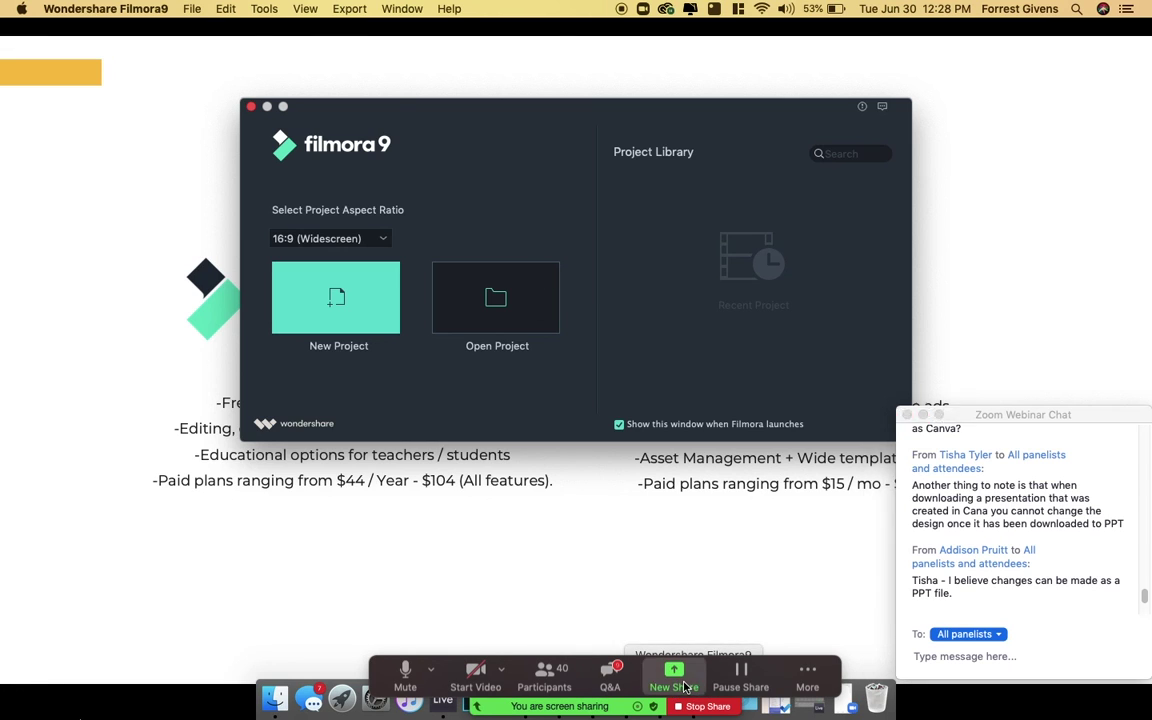
left_click(674, 675)
left_click(257, 213)
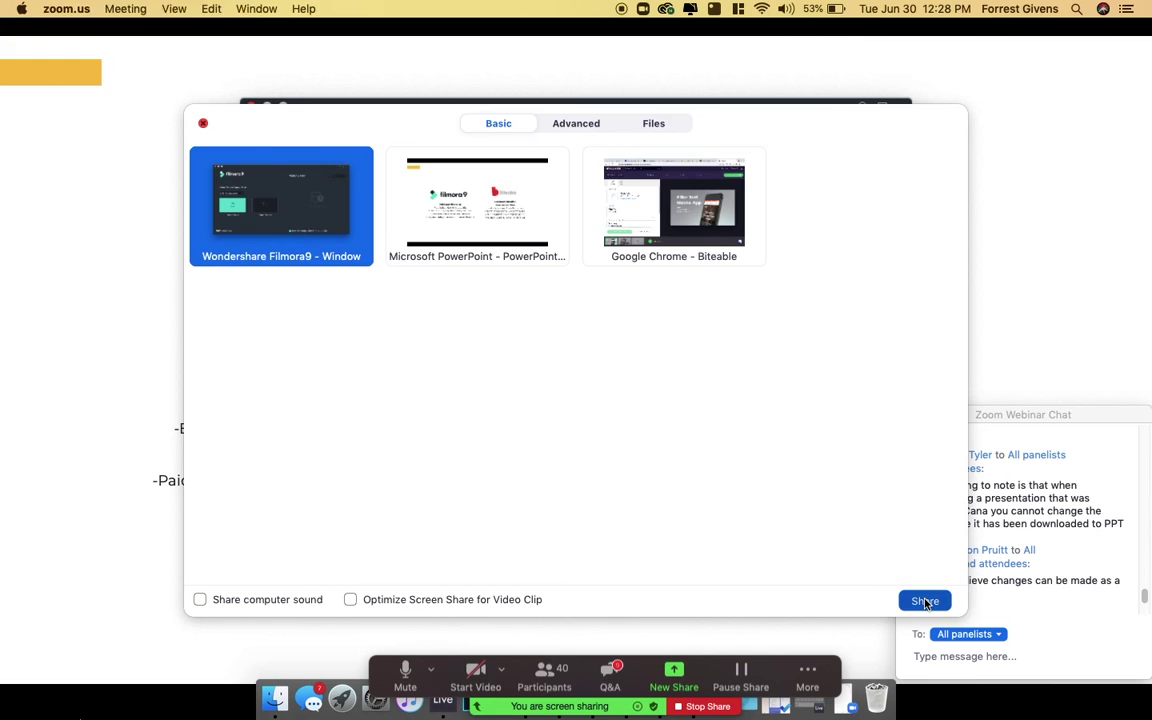
left_click(925, 601)
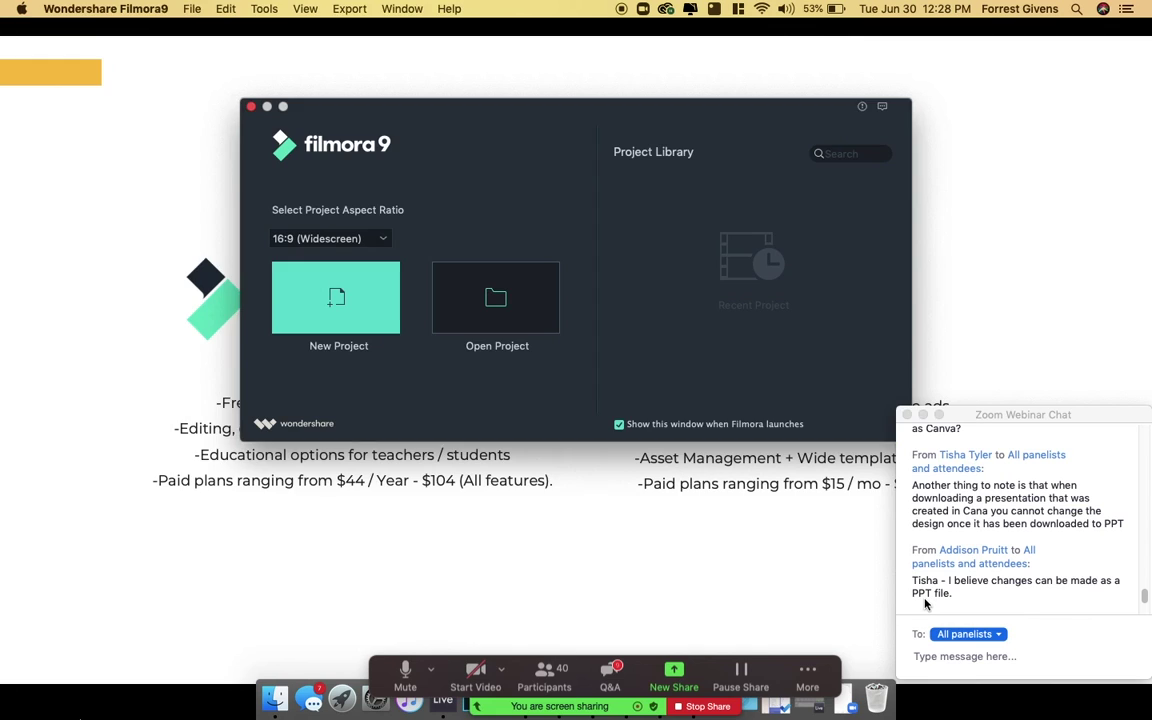
left_click(906, 416)
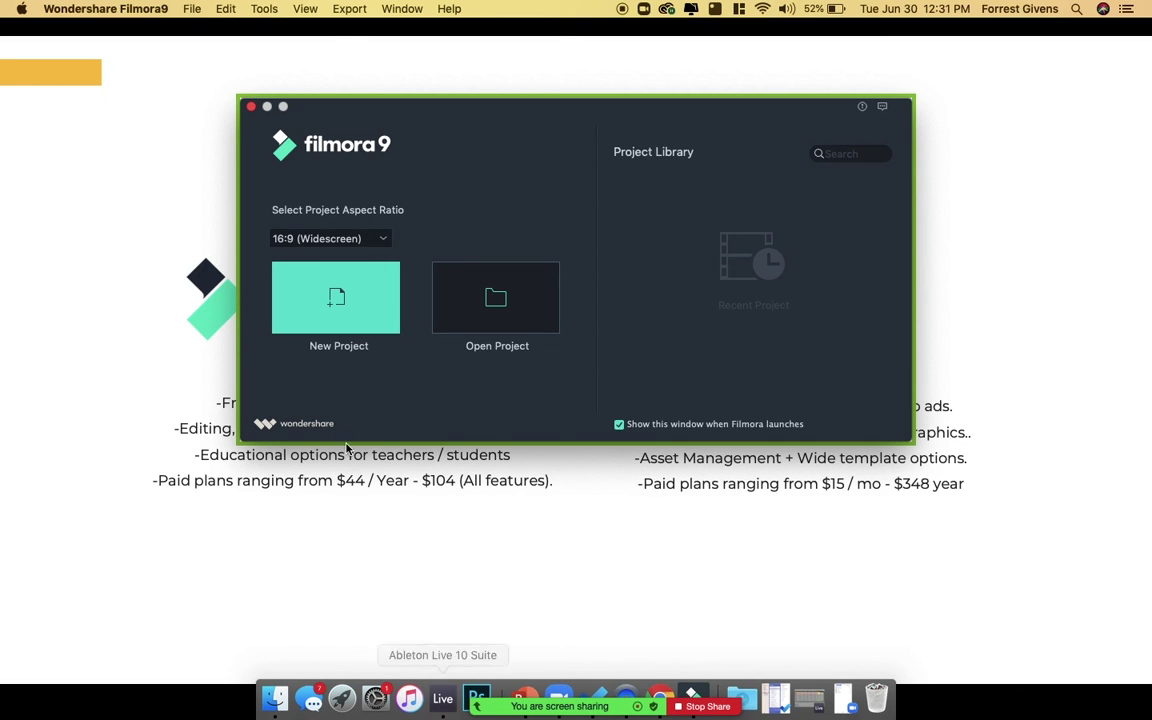
Open the Filmora website from the slide's filmora 9 logo, share its Chrome window in Zoom and look over the page.
left_click_drag(355, 105, 646, 144)
left_click(285, 318)
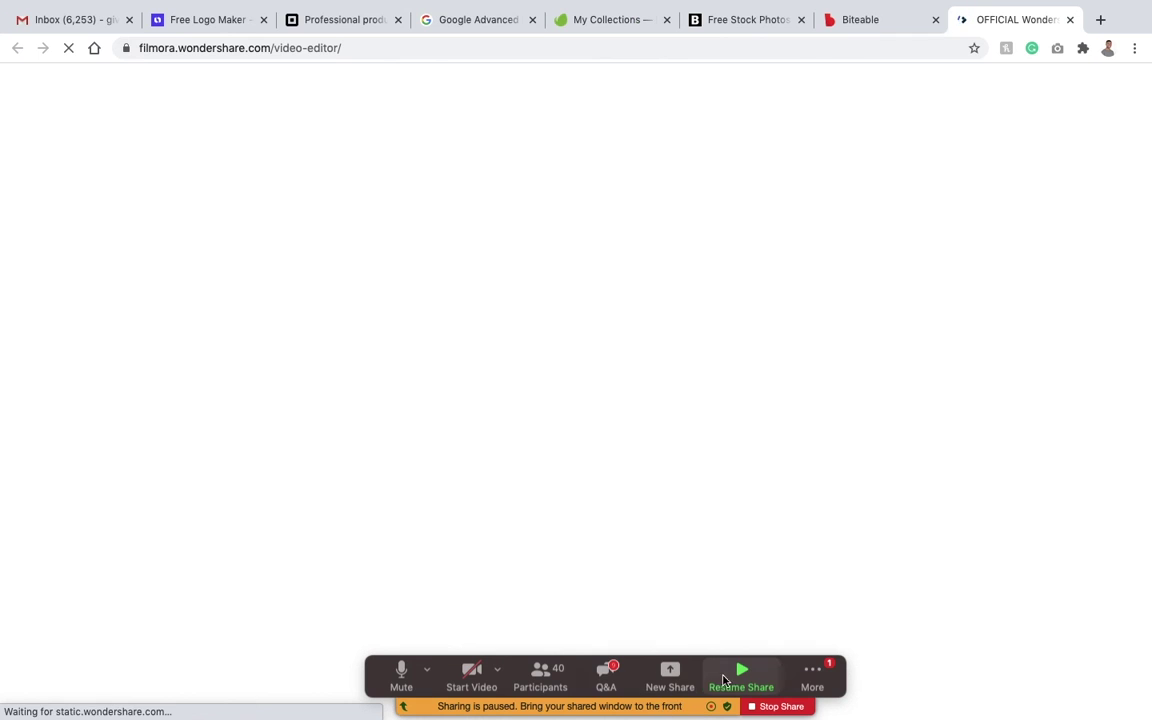
left_click(670, 678)
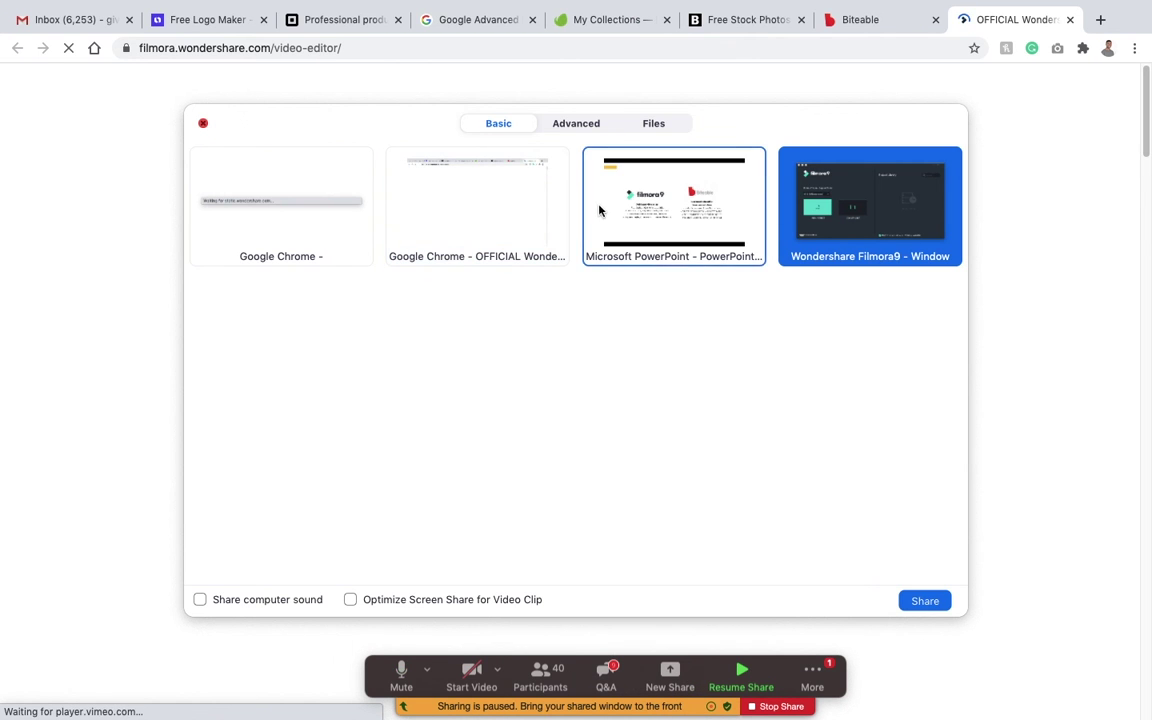
left_click(471, 198)
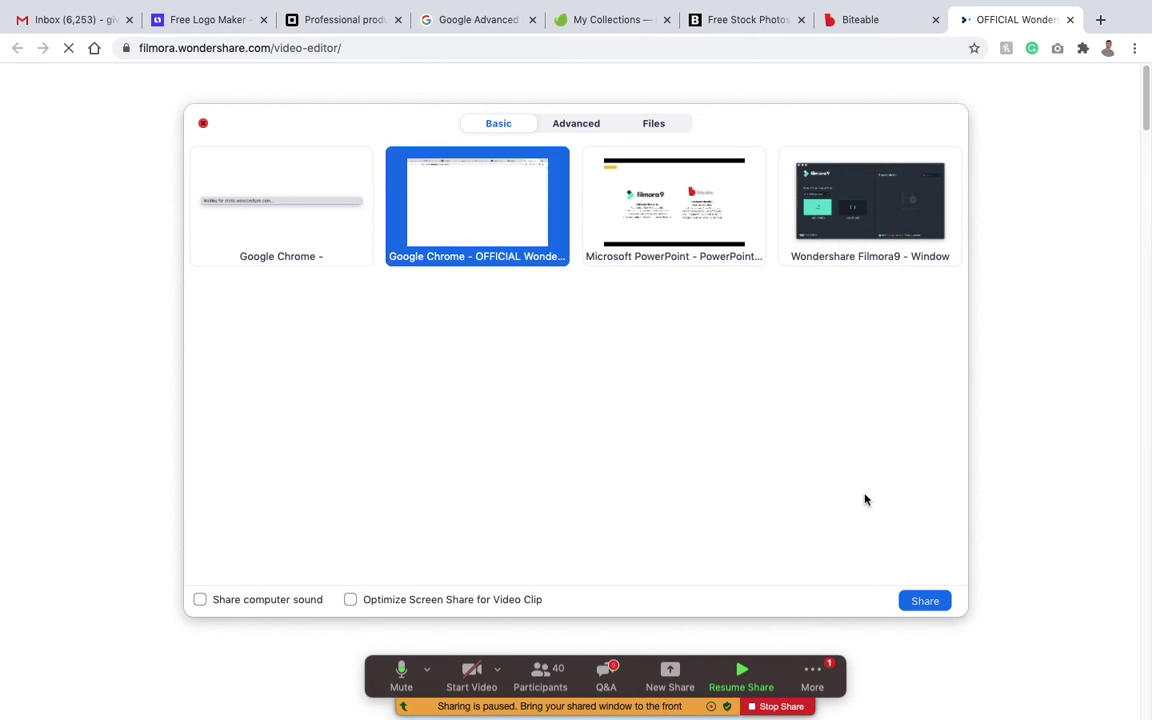
left_click(925, 601)
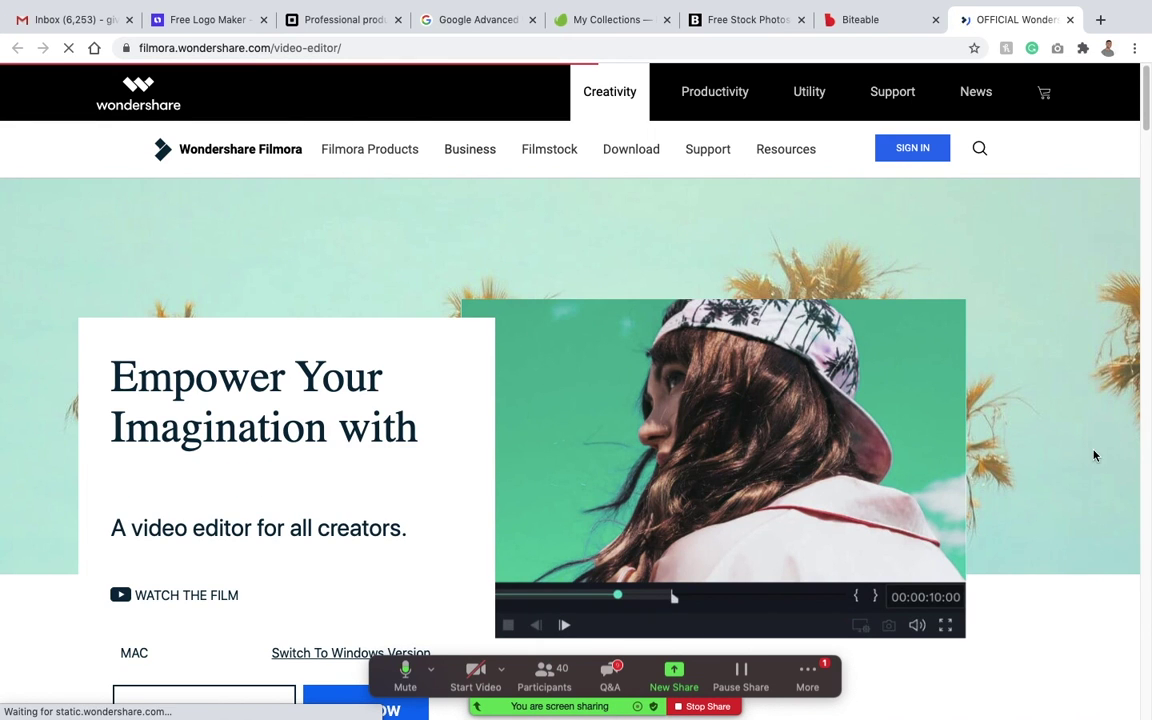
scroll(1080, 457, "down", 5)
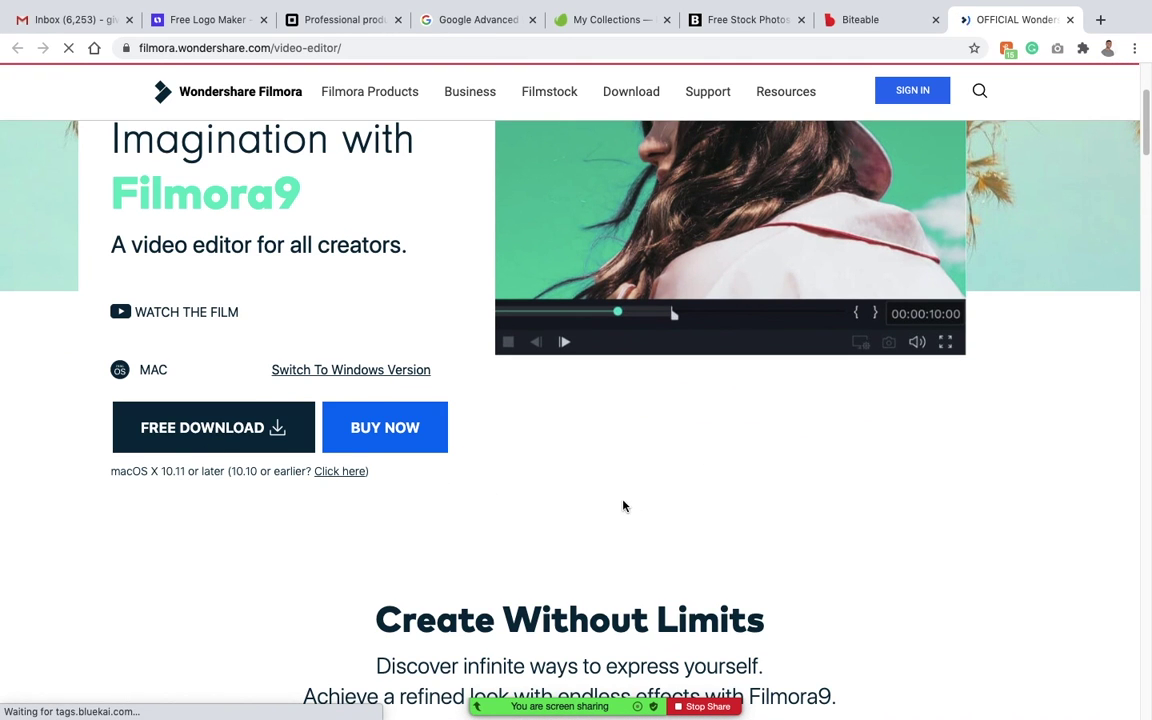
scroll(715, 508, "up", 5)
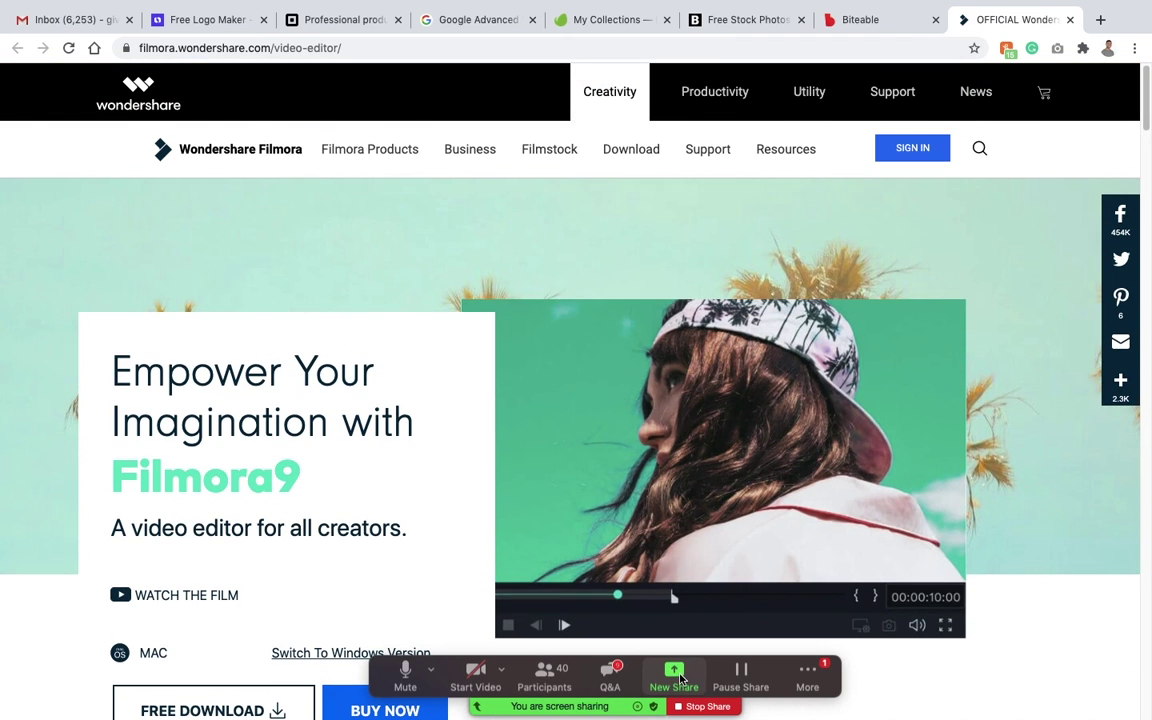
Switch the Zoom share back to the Wondershare Filmora9 window and move that window fully into view.
left_click(676, 676)
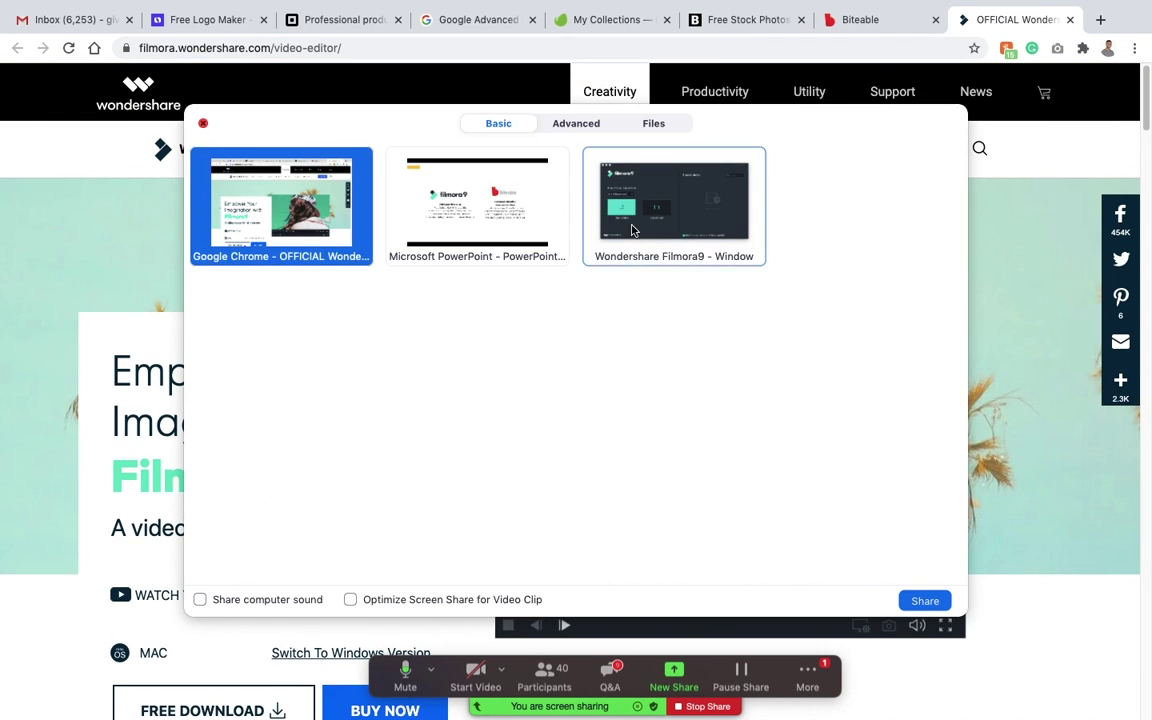
left_click(665, 200)
left_click(925, 601)
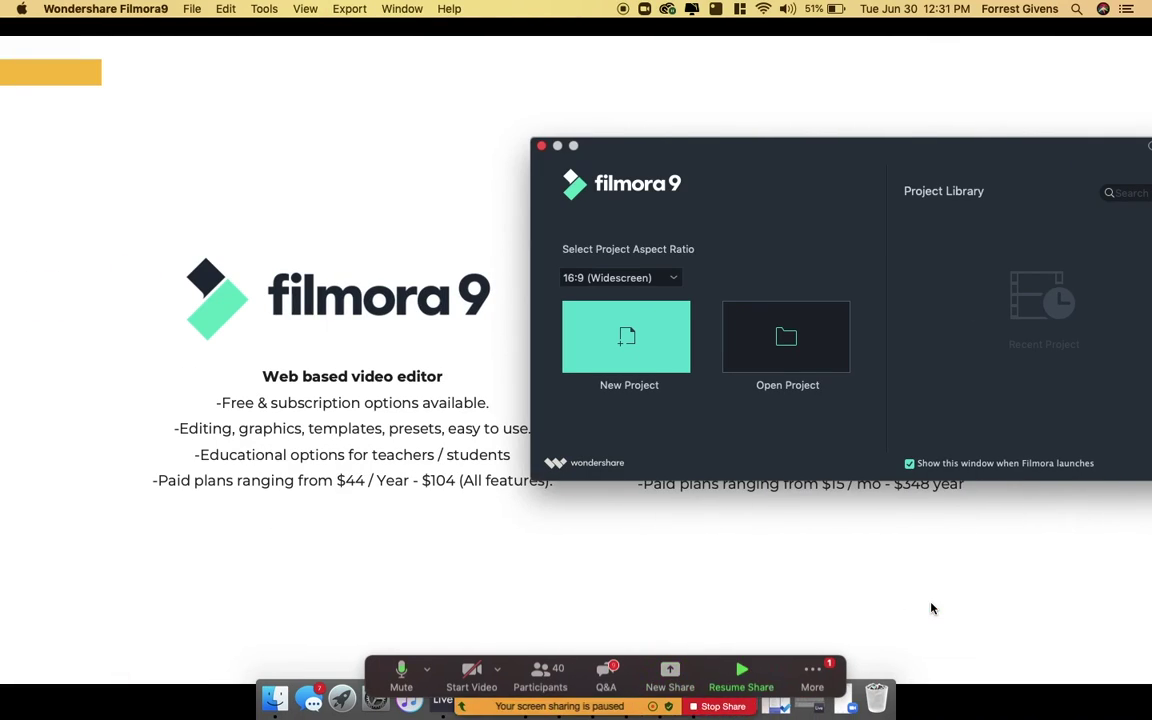
left_click_drag(886, 149, 594, 141)
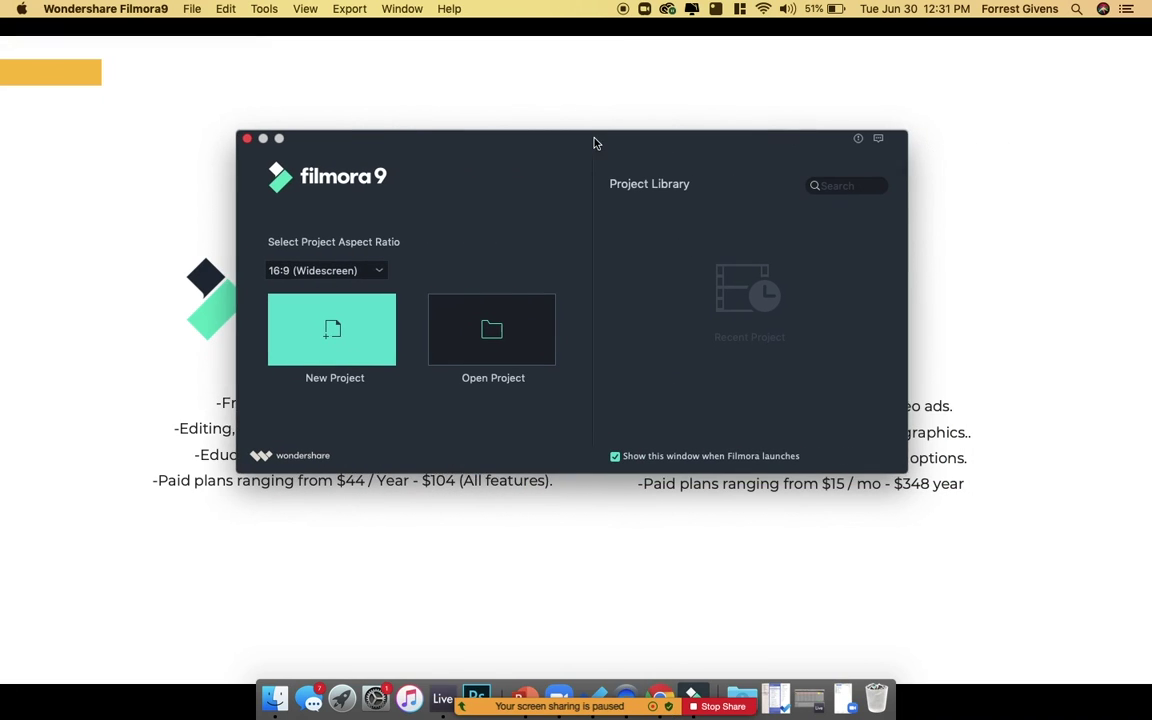
Create a new Filmora9 project with the 16:9 (Widescreen) aspect ratio and enlarge the editor to full screen.
left_click(325, 272)
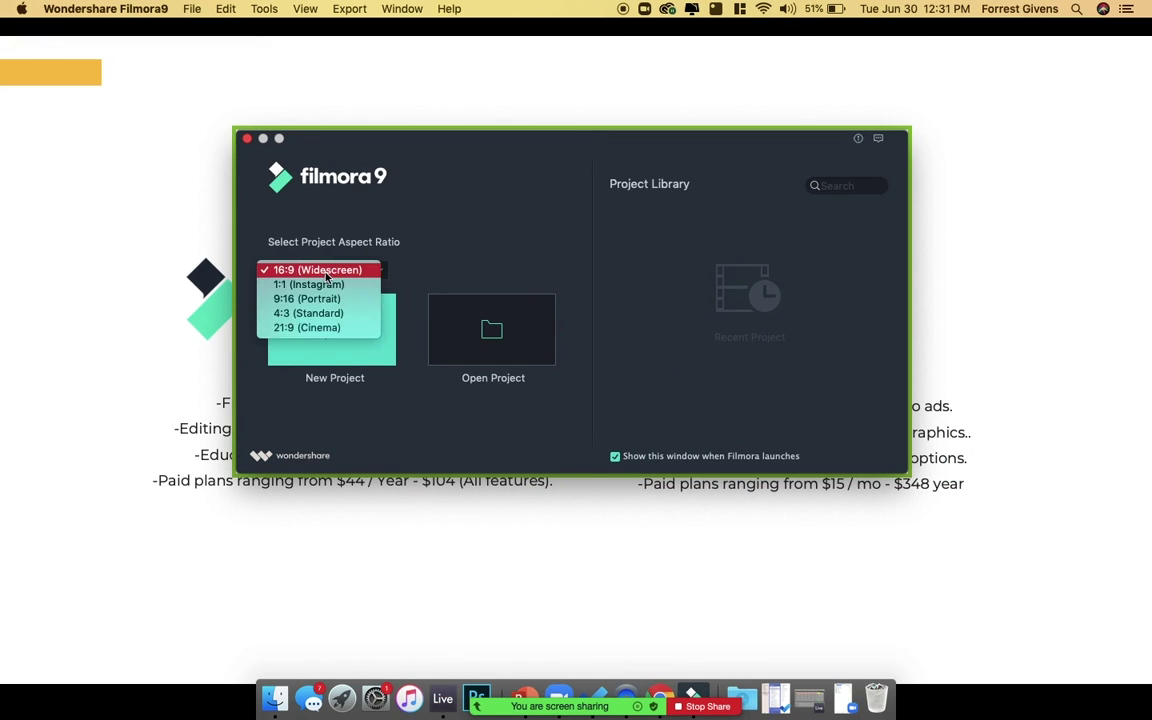
left_click(366, 272)
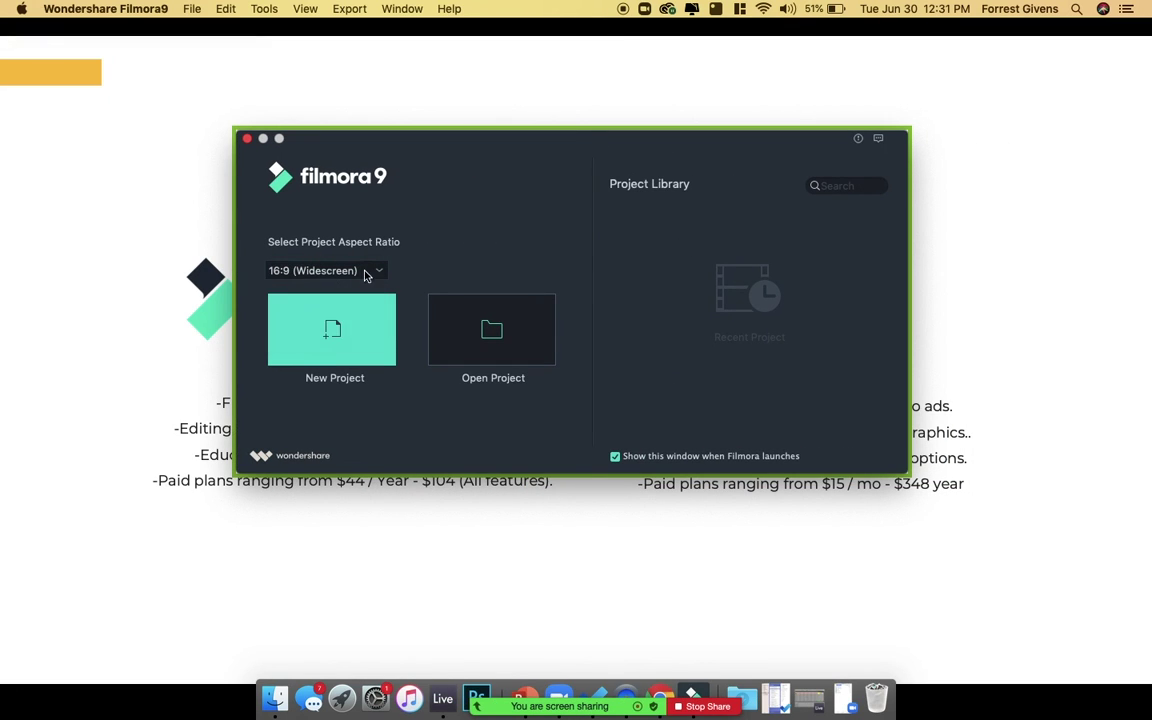
left_click(335, 331)
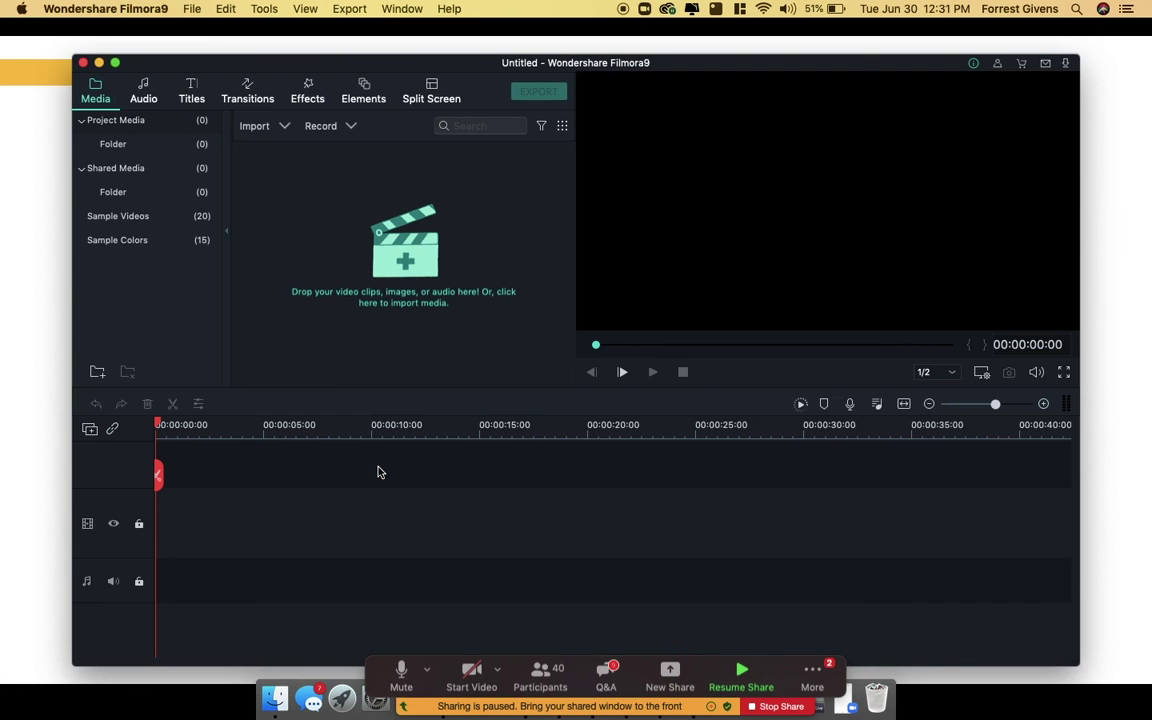
left_click(113, 62)
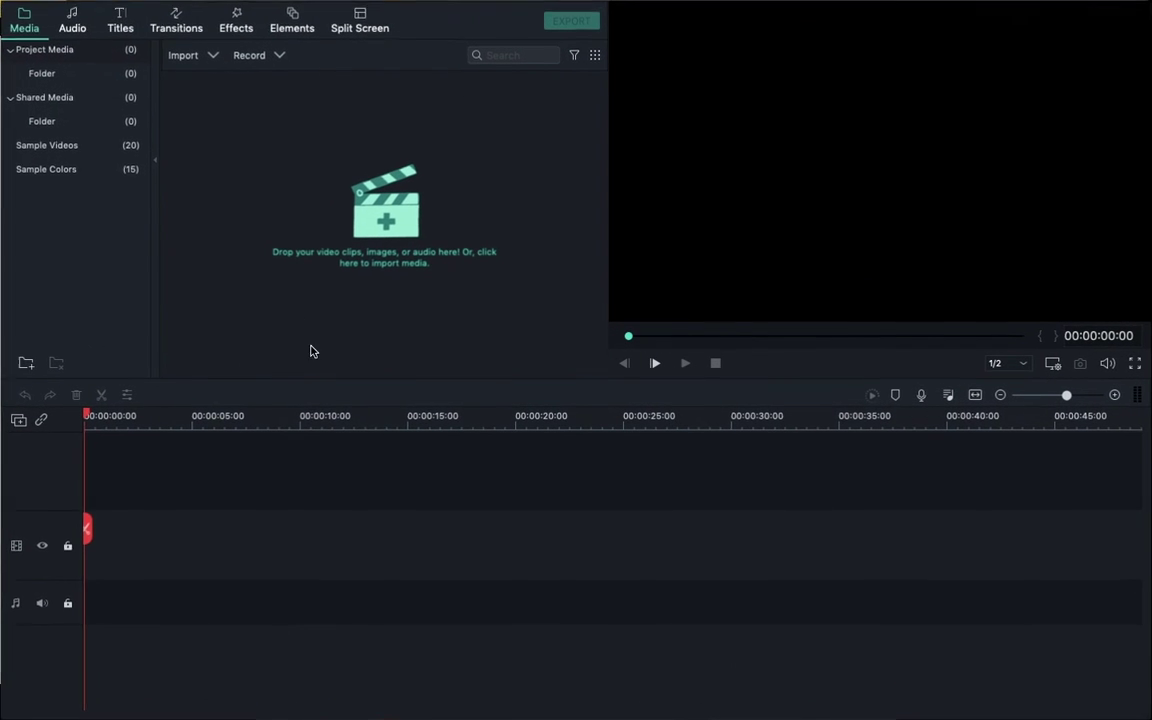
Switch the Zoom share to the untitled Filmora9 project window.
left_click(670, 675)
left_click(442, 237)
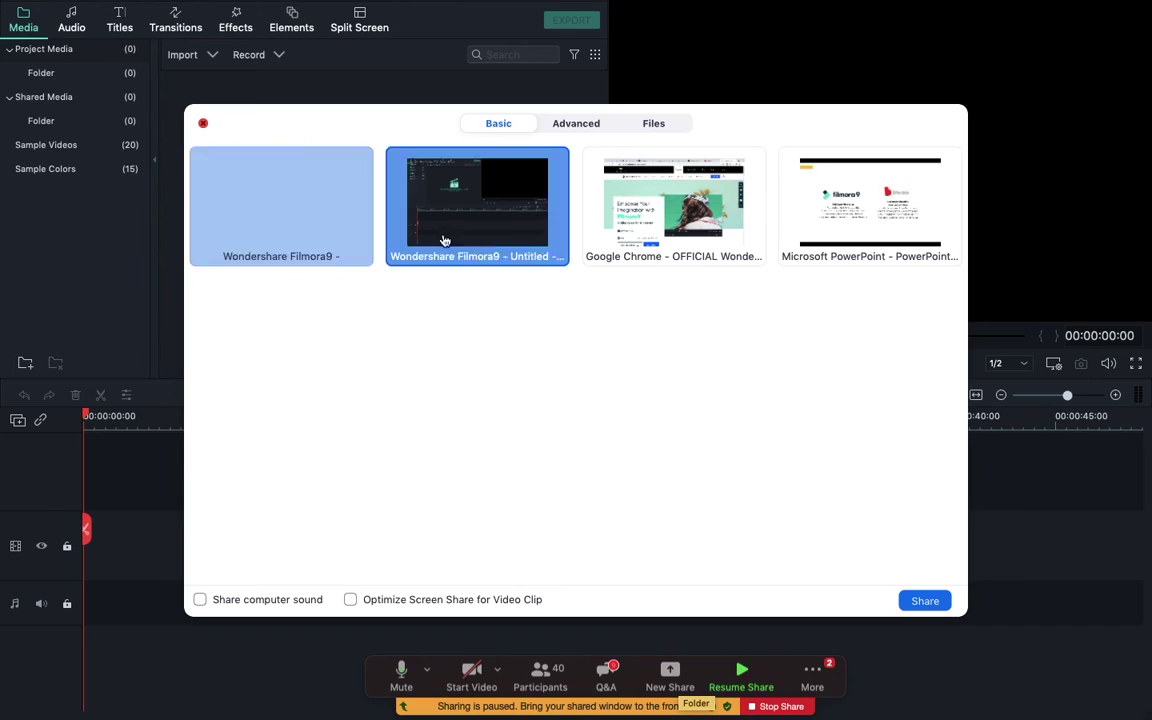
left_click(924, 602)
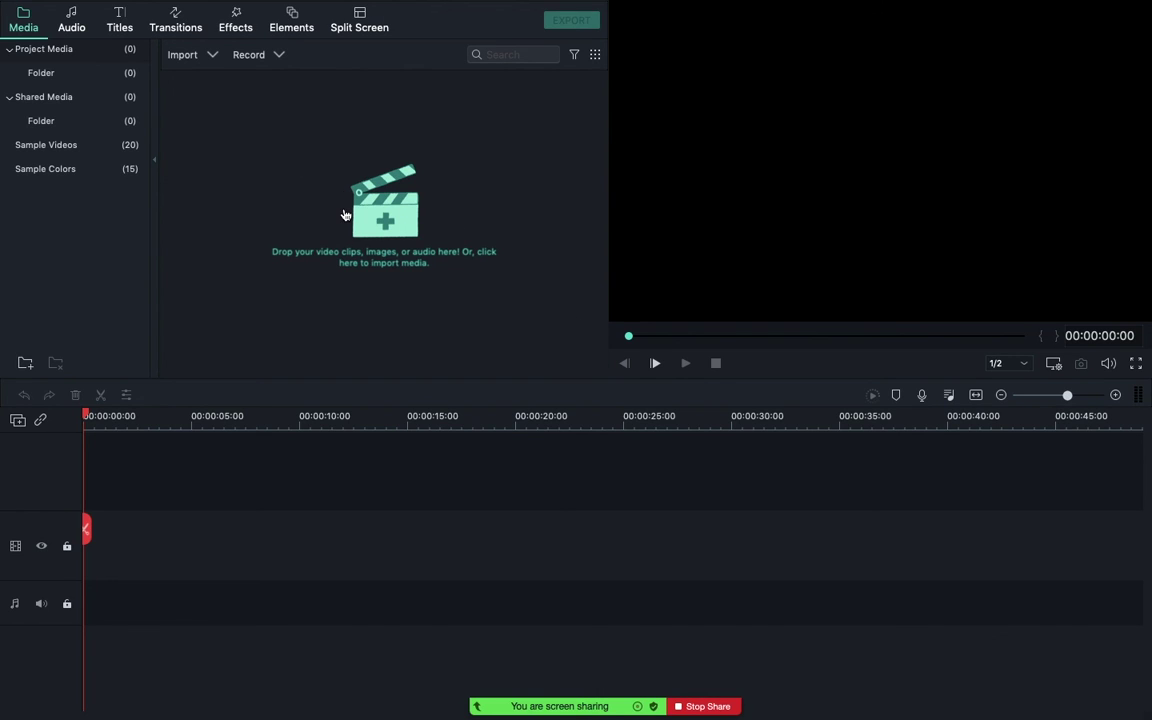
Import the HongKong and sunrise-over-the-city .mov clips from the Desktop and accept proxy copies for faster editing.
left_click(377, 208)
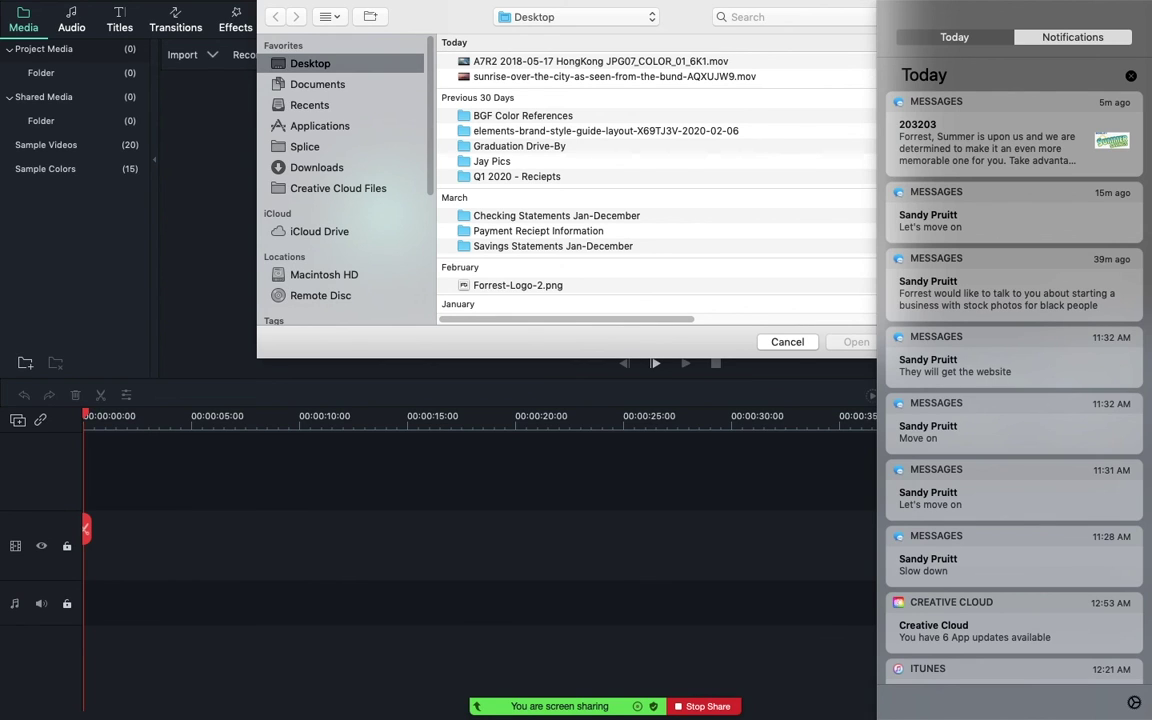
key("Escape")
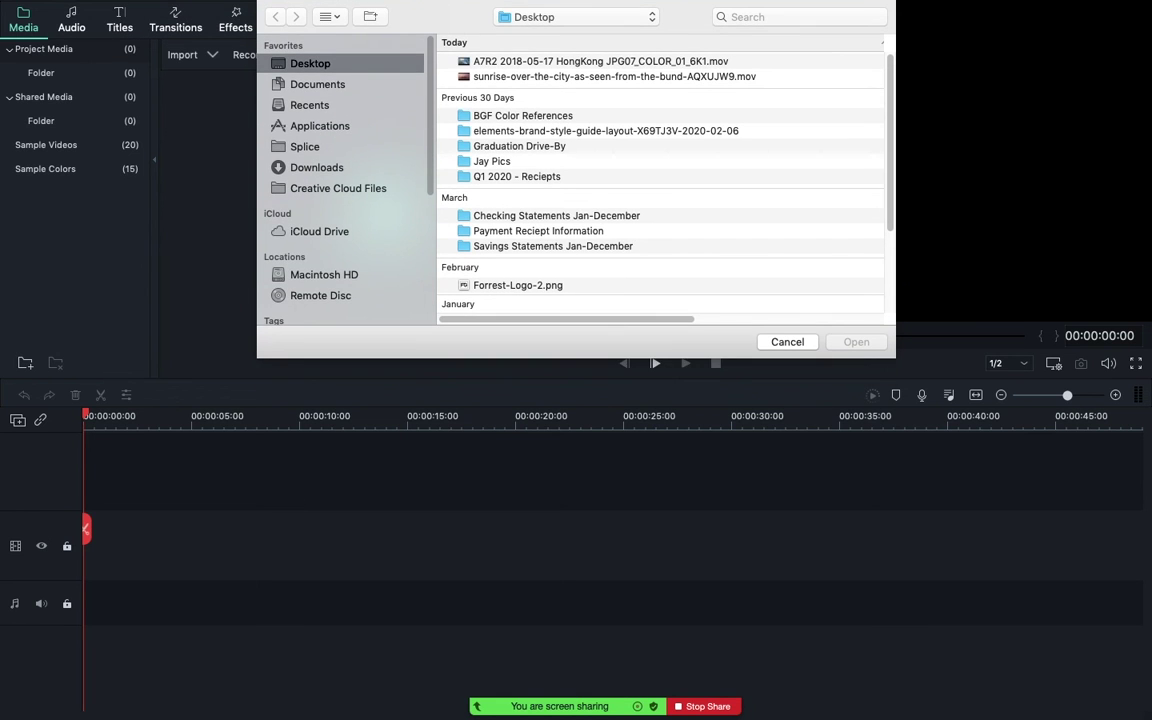
key("ctrl+Up")
left_click(479, 82)
left_click(549, 64)
key("shift+Down")
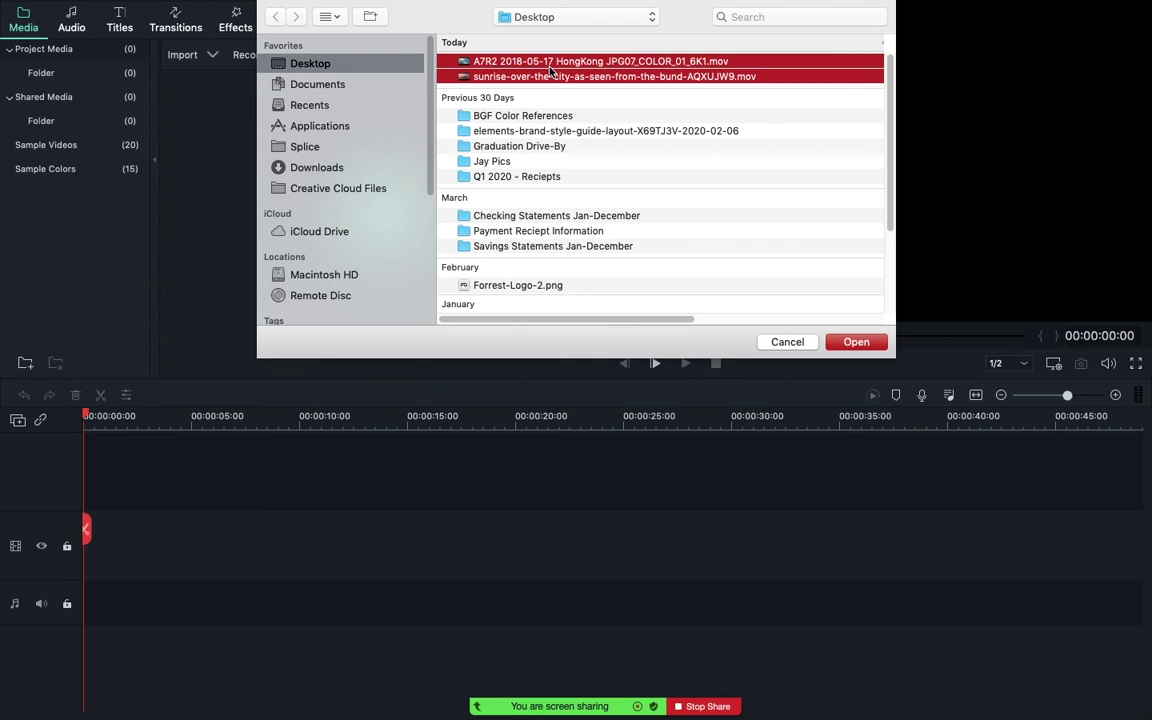
key("Return")
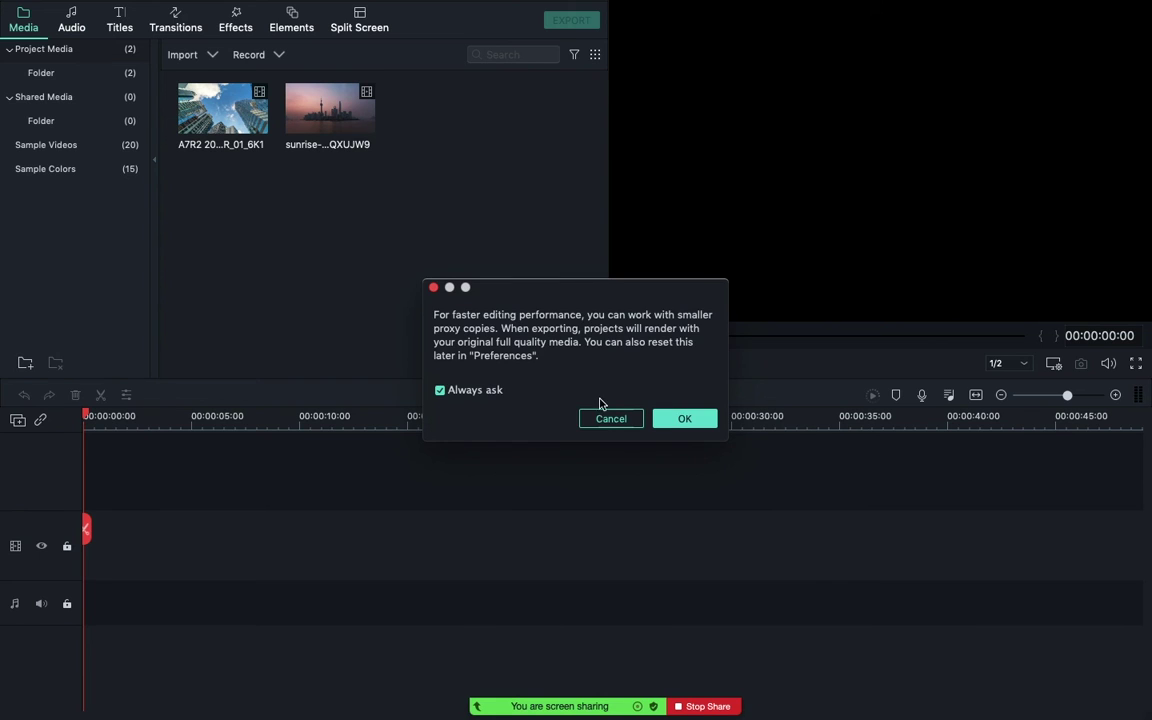
left_click(684, 418)
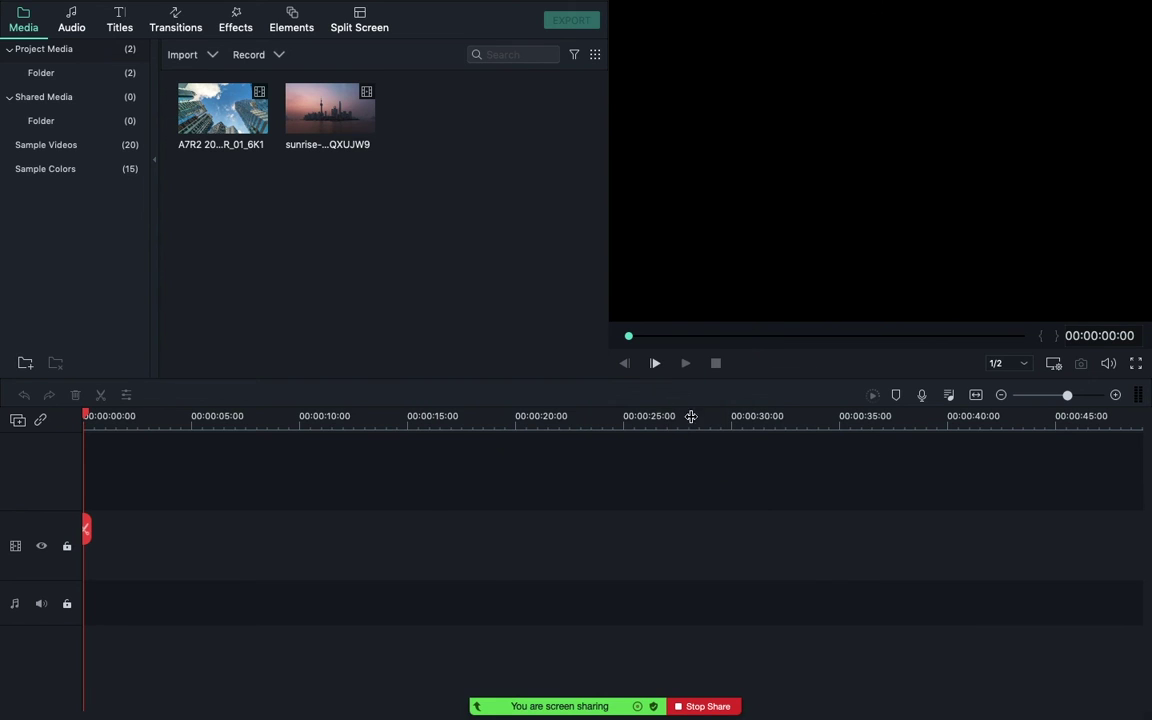
Place the sunrise clip at the start of the video track and collapse Shared Media in the media library.
left_click(336, 111)
left_click_drag(336, 111, 89, 547)
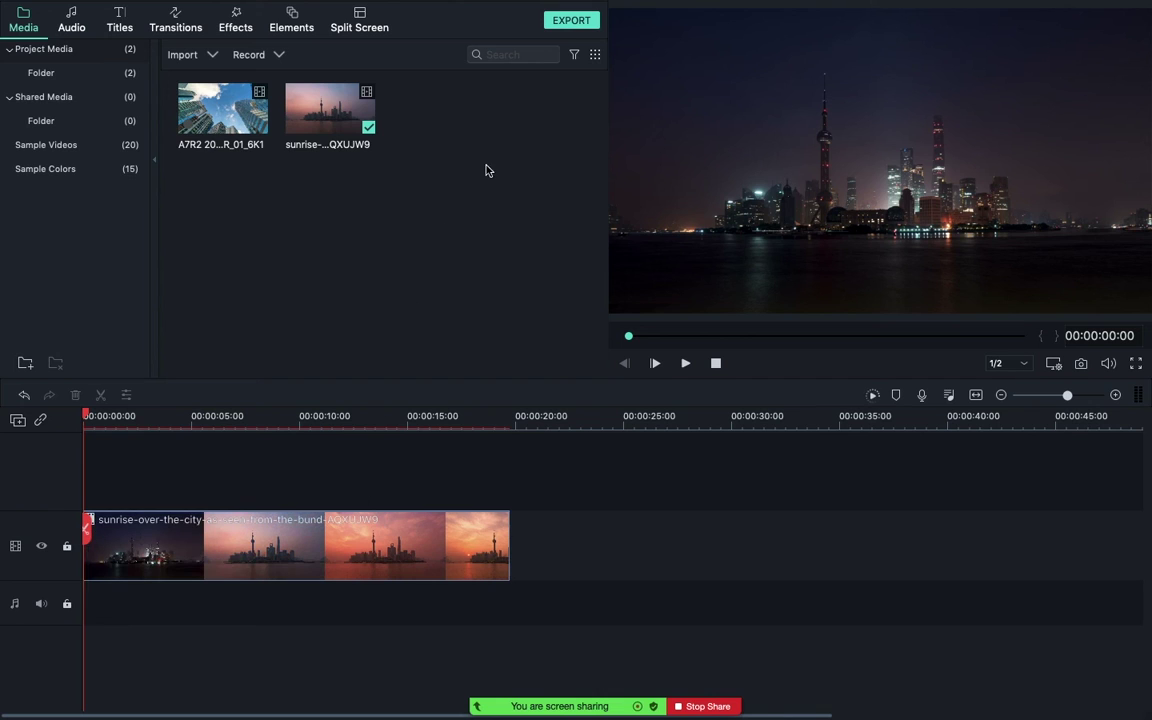
key("XF86MonBrightnessUp")
left_click_drag(86, 411, 76, 378)
left_click(8, 97)
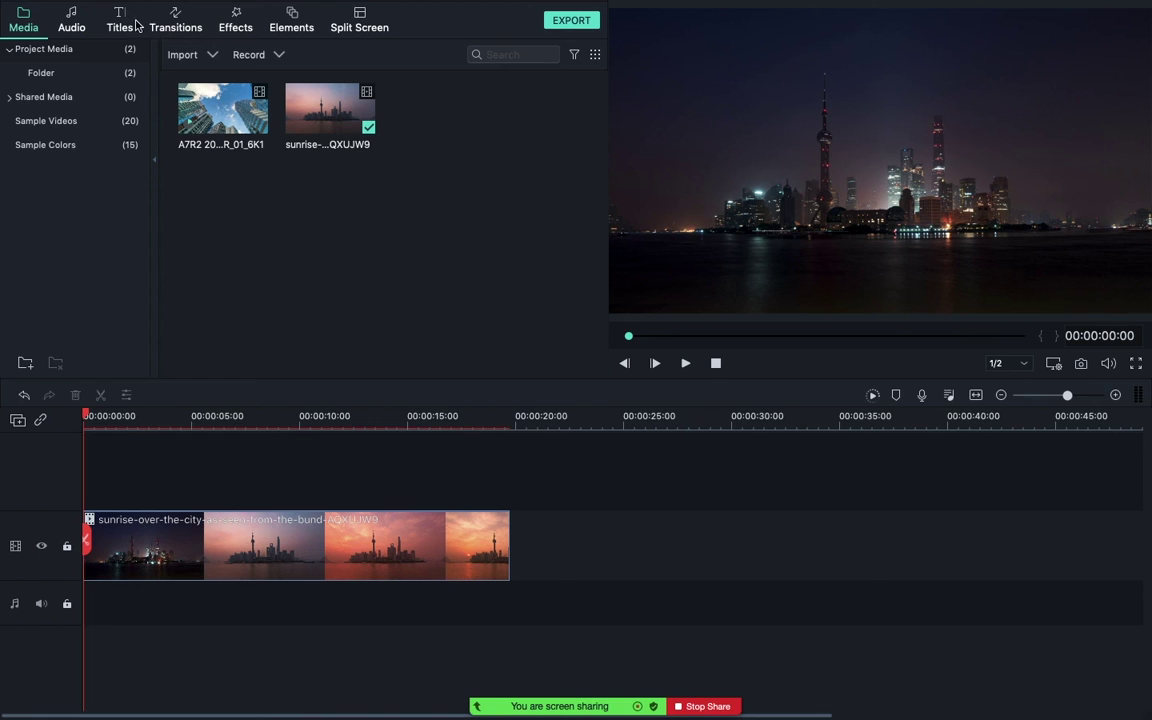
Add the song "Wooden Smile - Clouds" from the audio library to the start of the audio track.
left_click(74, 22)
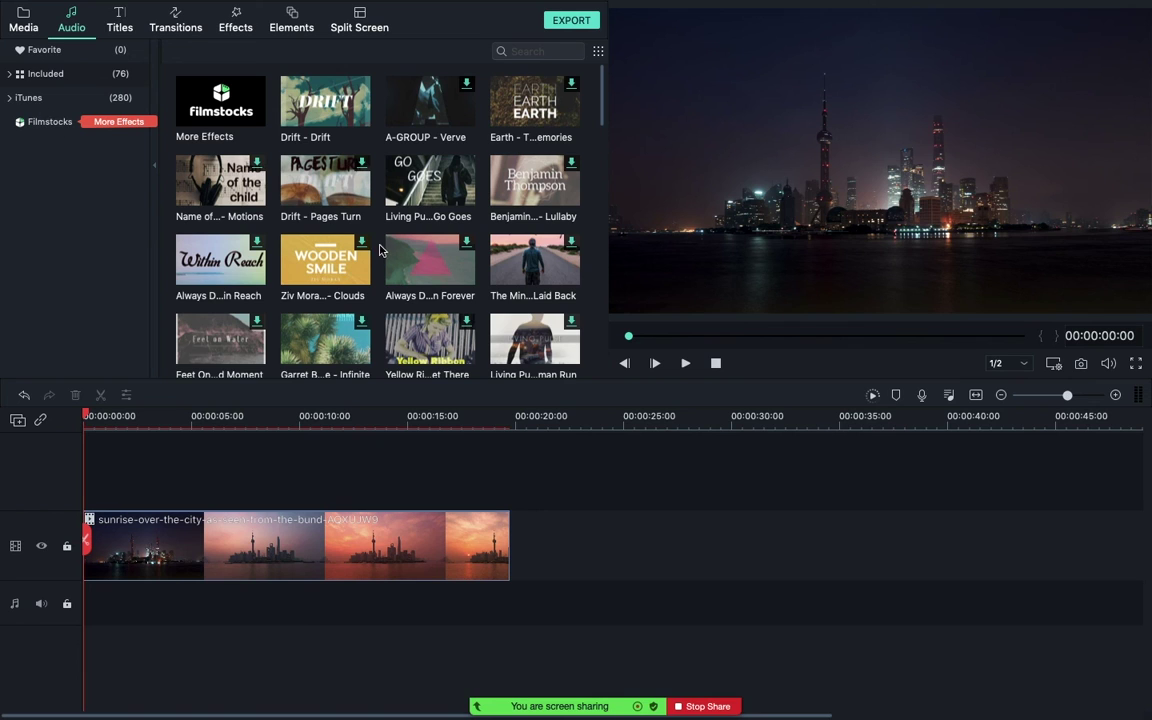
scroll(340, 225, "down", 2)
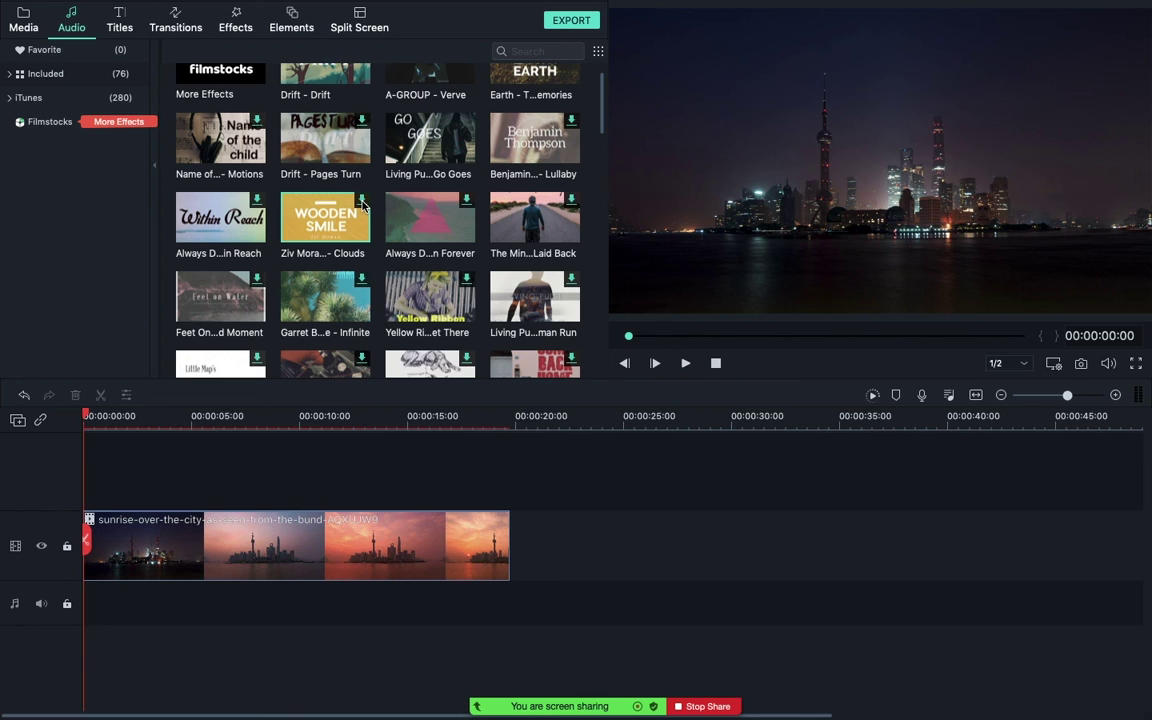
left_click_drag(326, 218, 314, 299)
left_click_drag(314, 226, 86, 596)
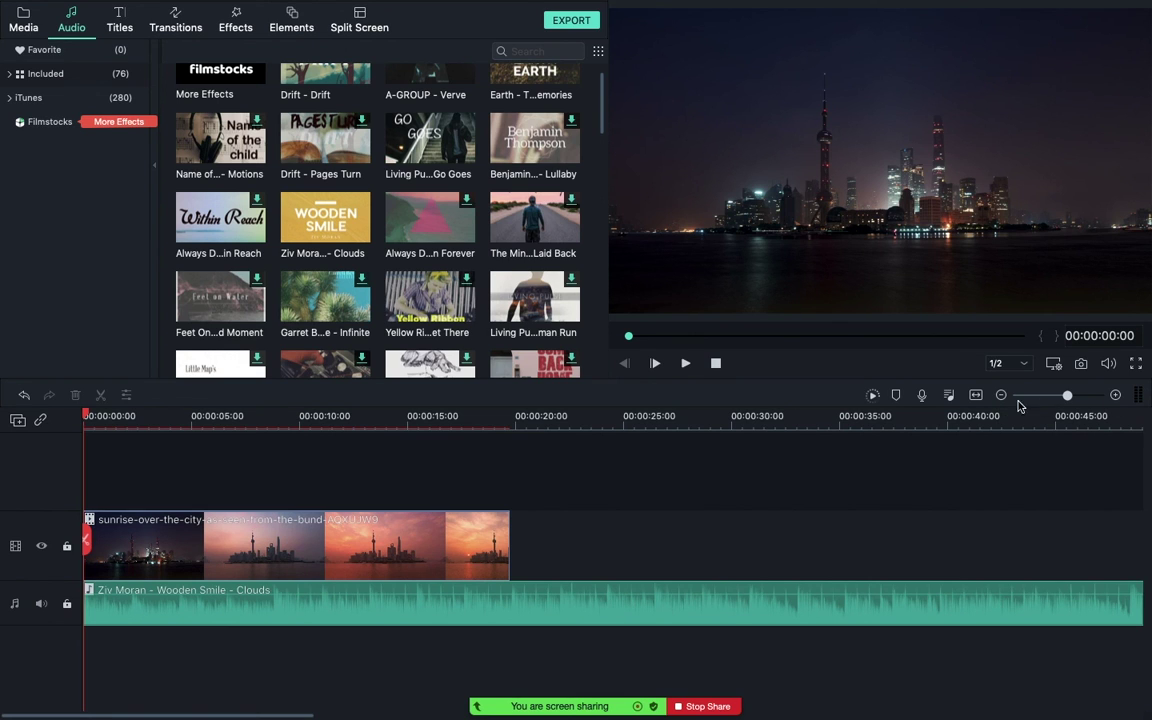
Compare the song's length with the video clip on the timeline and preview both from the start.
left_click_drag(1080, 400, 1050, 400)
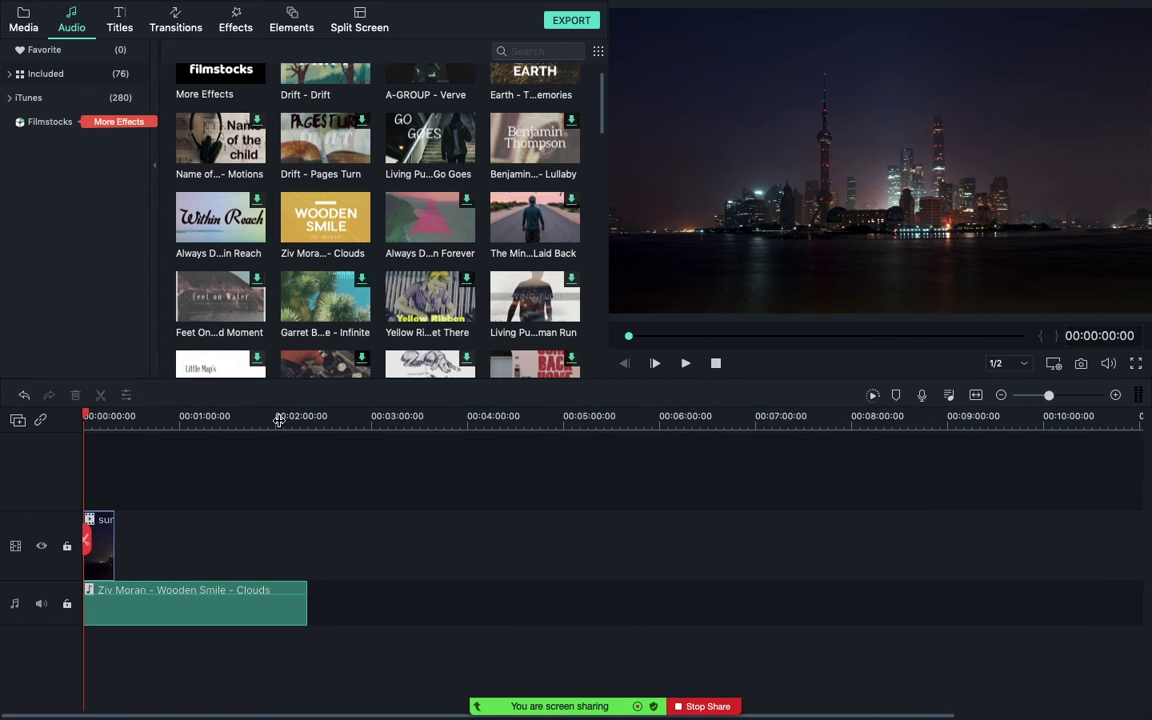
left_click_drag(1055, 398, 1066, 396)
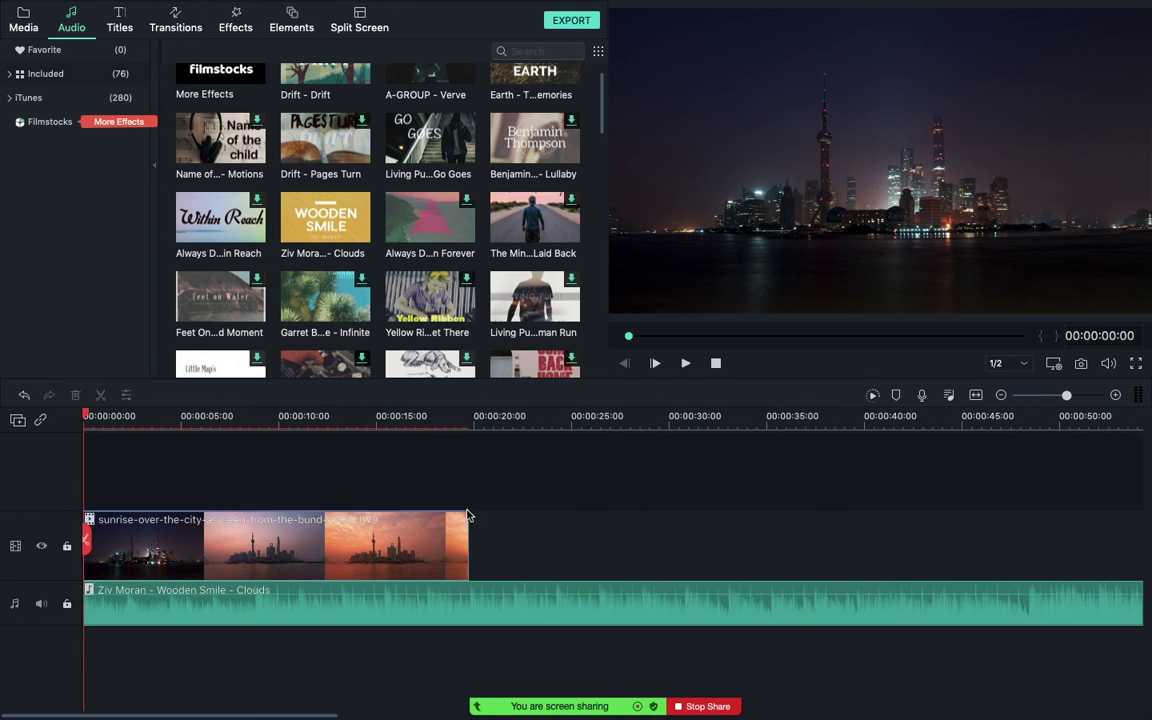
key("space")
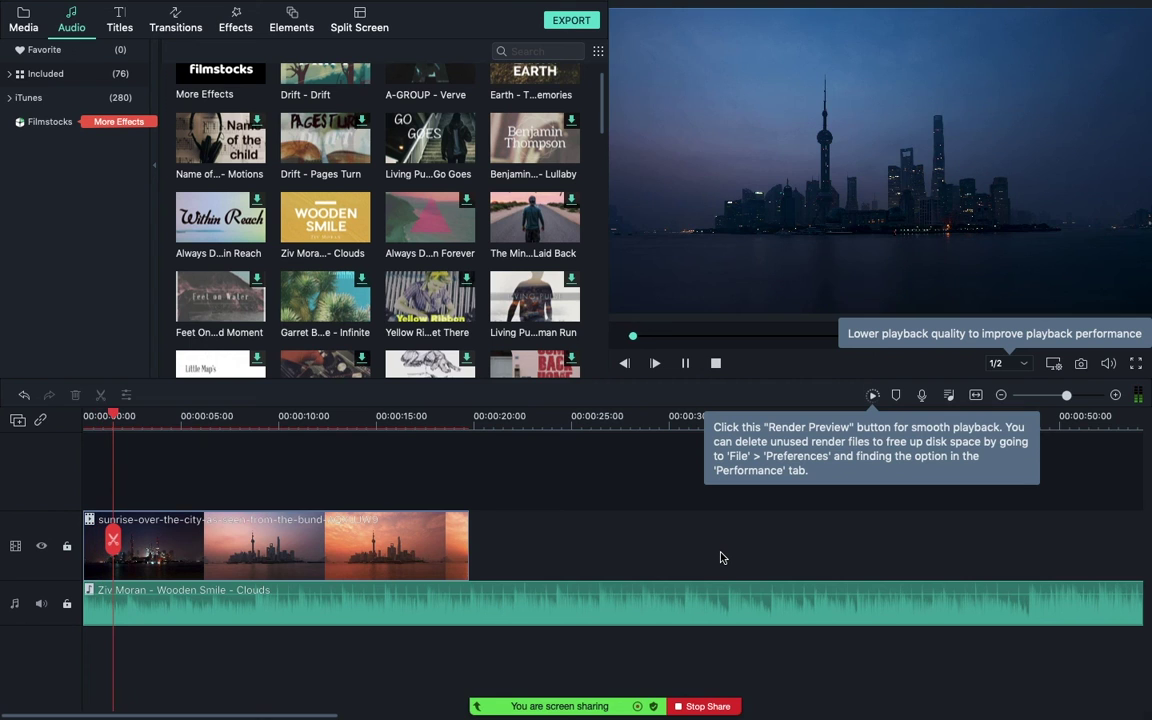
key("space")
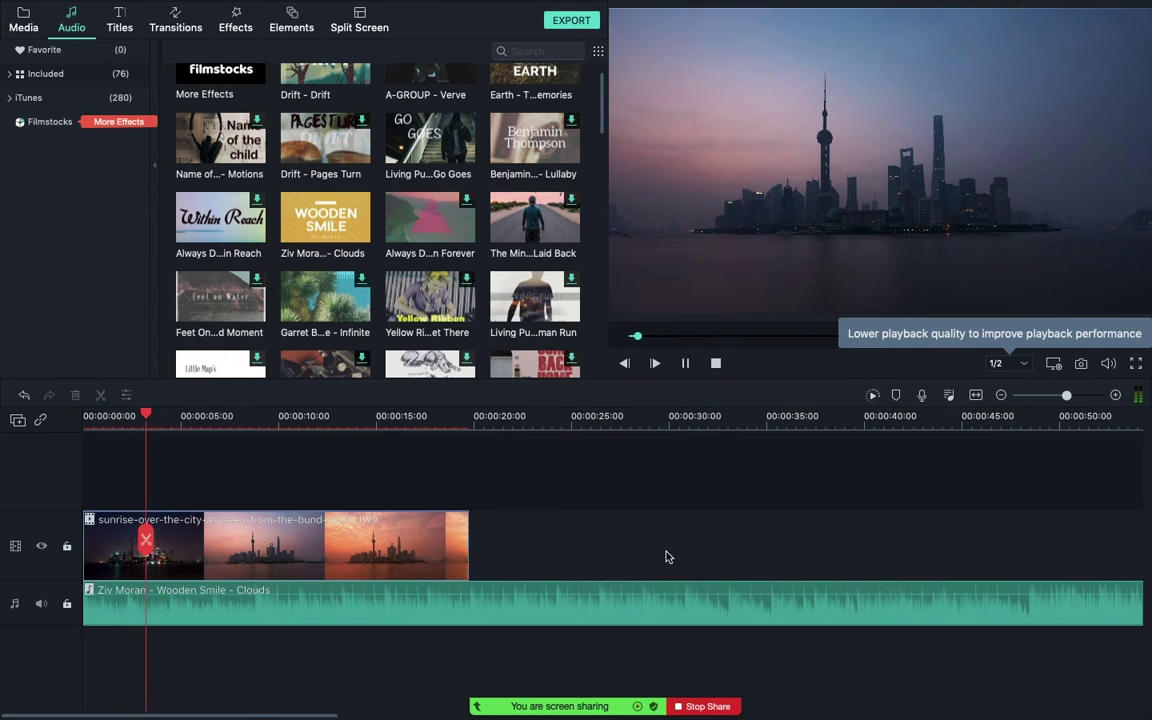
Lower the preview playback quality to 1/8 and play the first seconds of the video from the start.
scroll(121, 420, "up", 5)
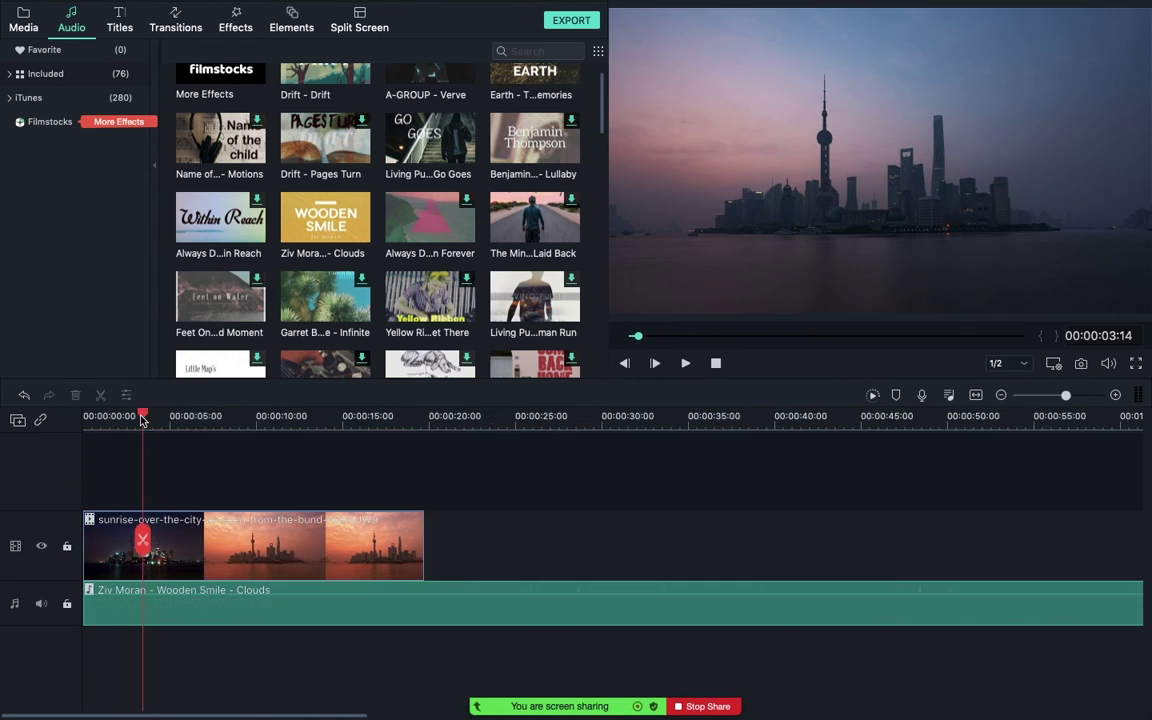
scroll(121, 420, "left", 3)
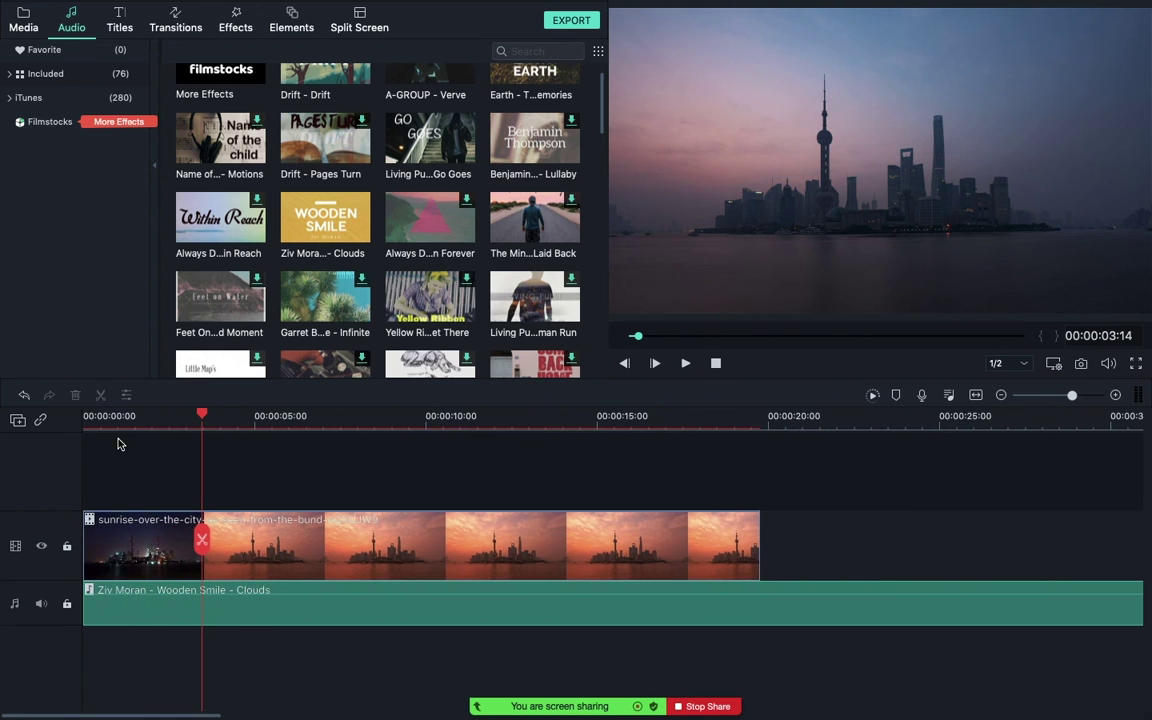
left_click_drag(203, 413, 82, 416)
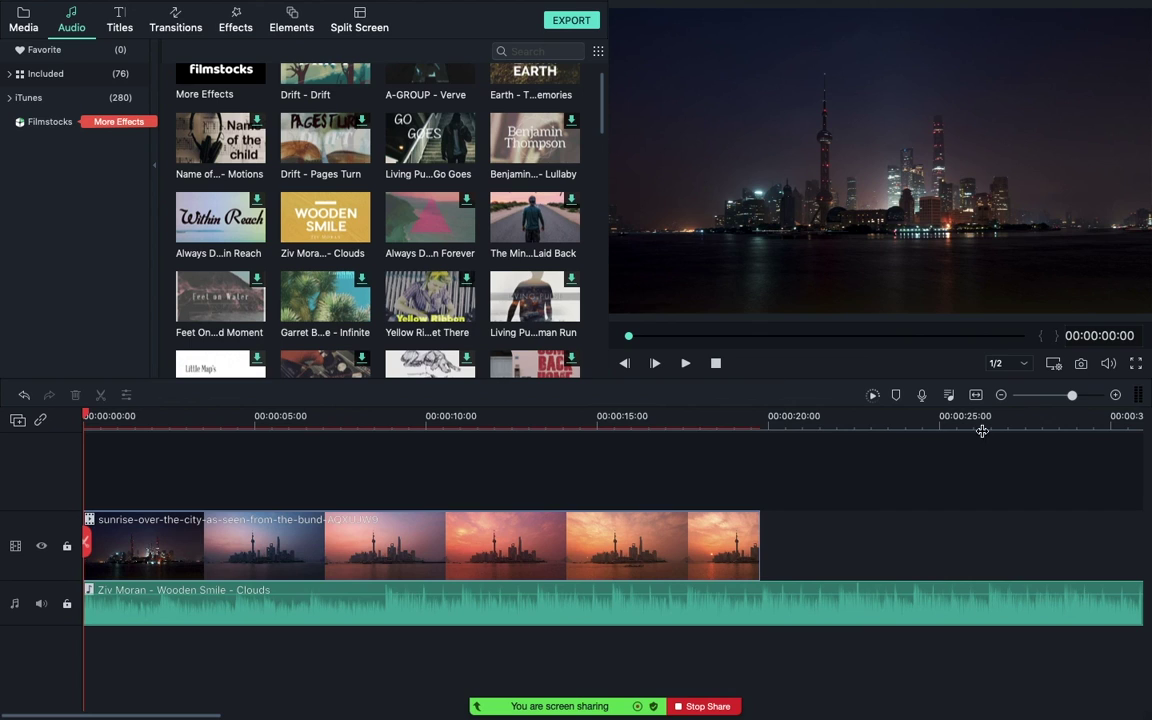
left_click(1004, 367)
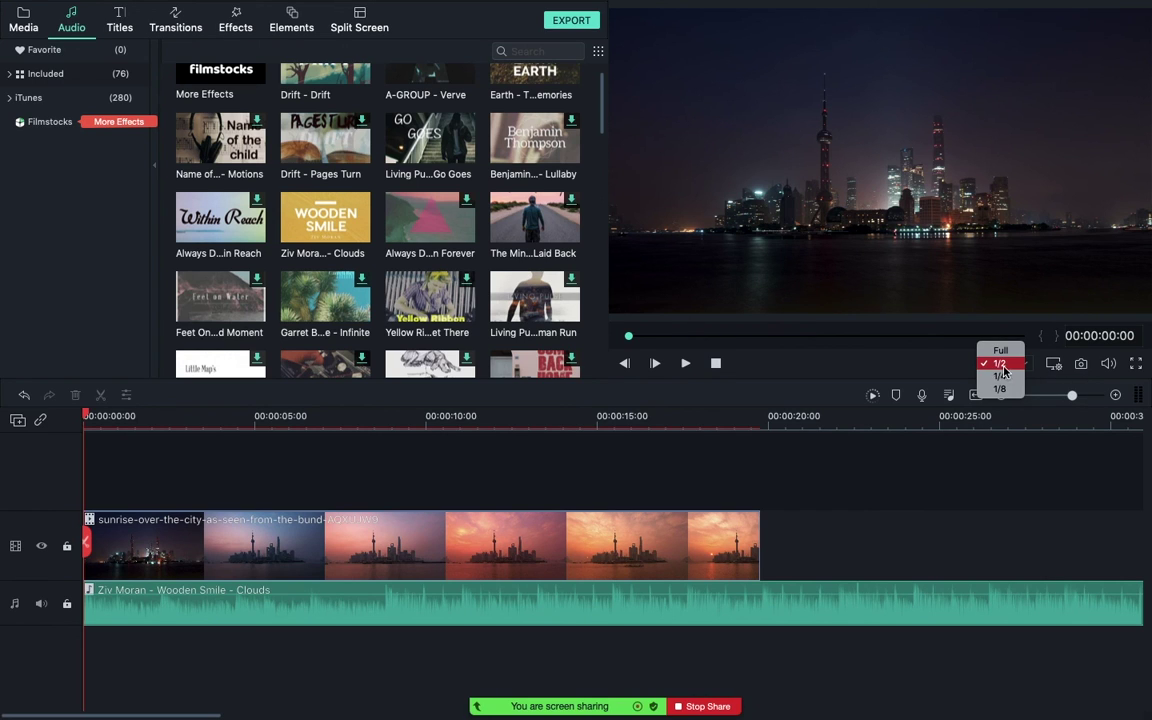
left_click(999, 388)
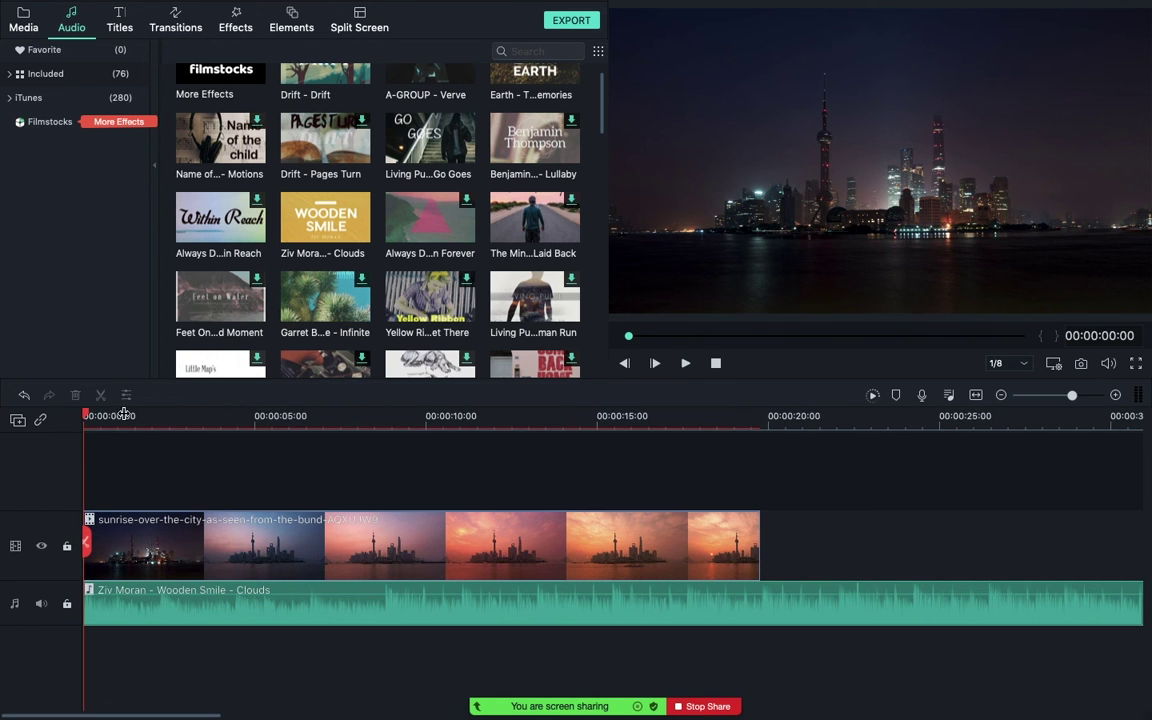
key("space")
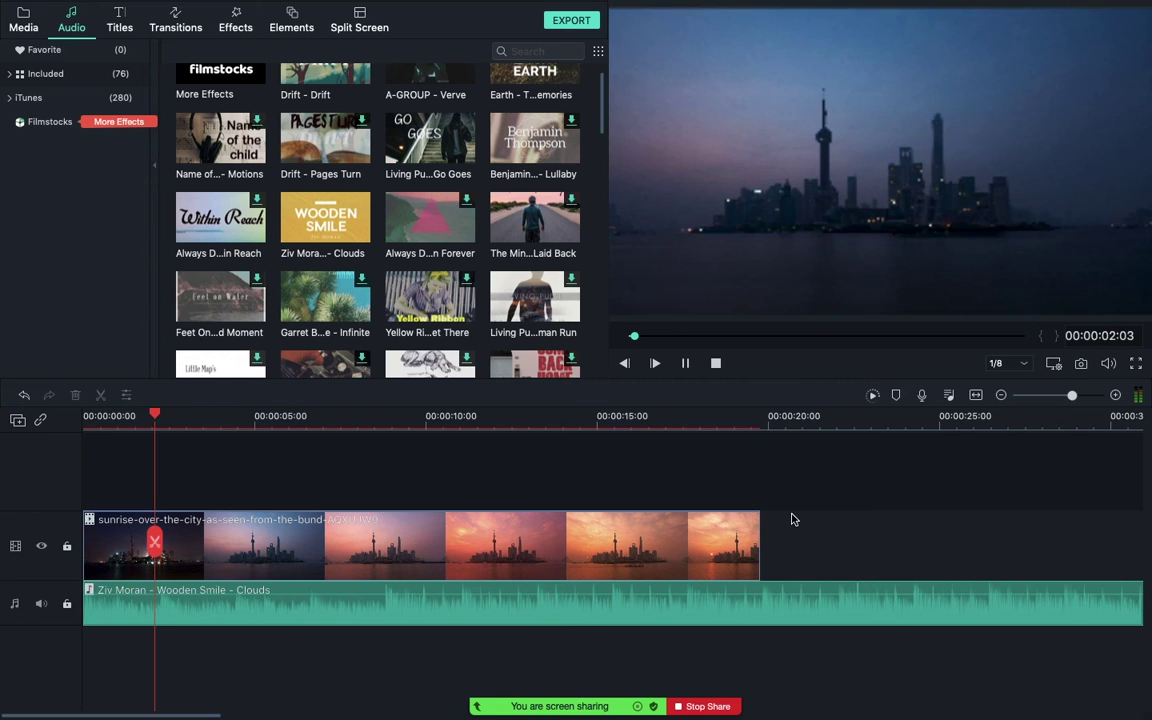
key("space")
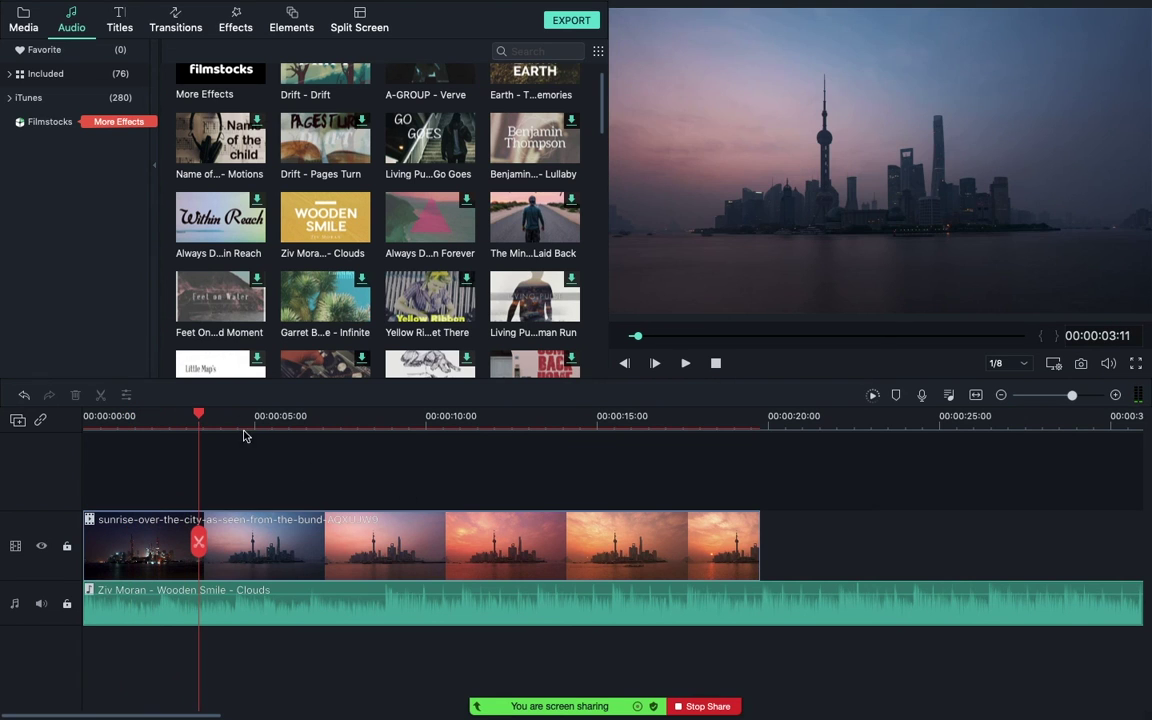
left_click_drag(194, 418, 46, 437)
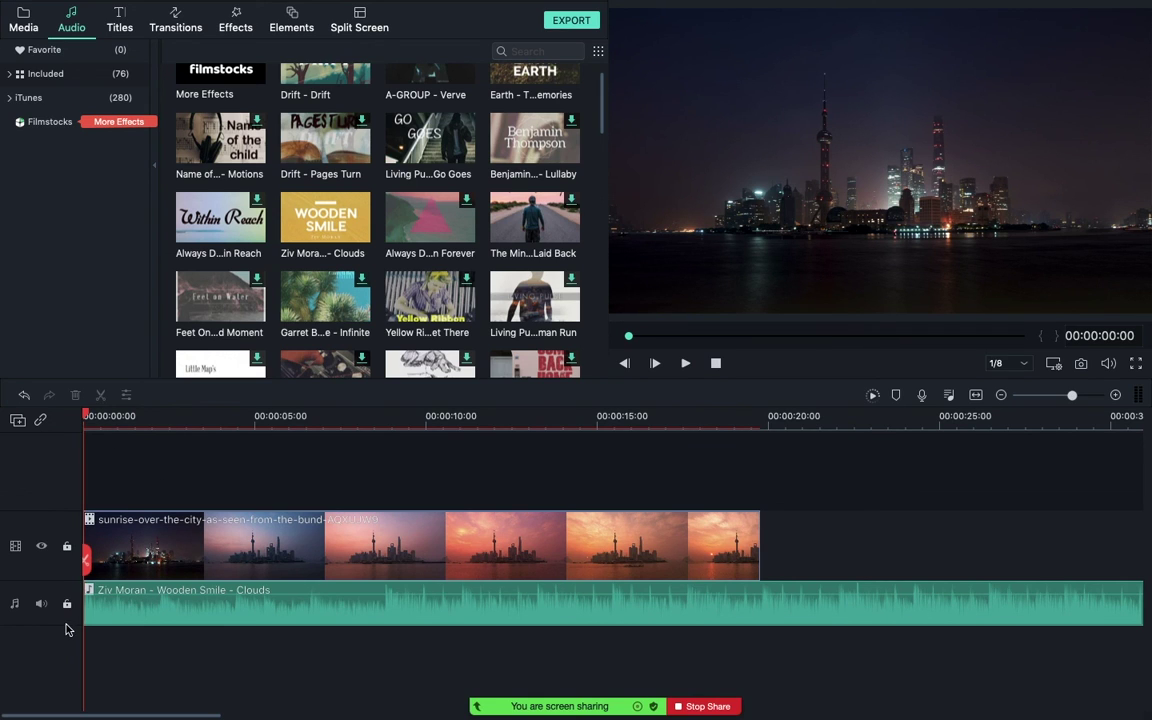
Enlarge the audio track and examine the song's waveform closely at the start of the timeline.
left_click_drag(64, 582, 58, 453)
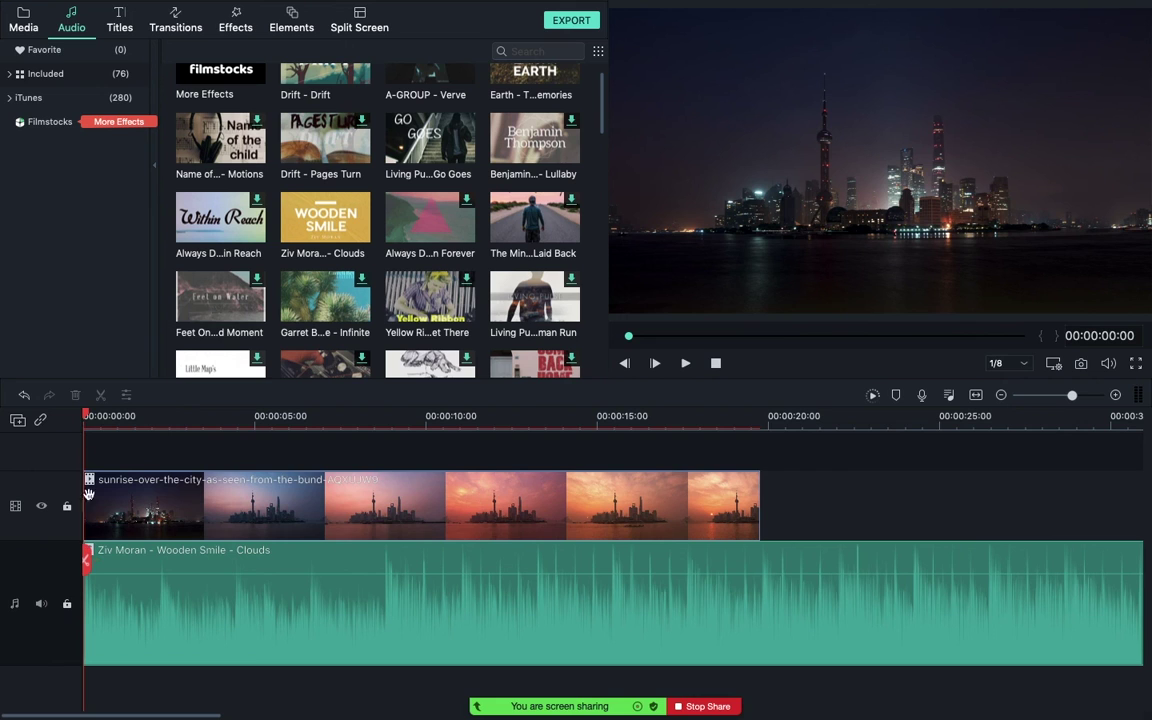
key("super+equal")
key("super+equal")
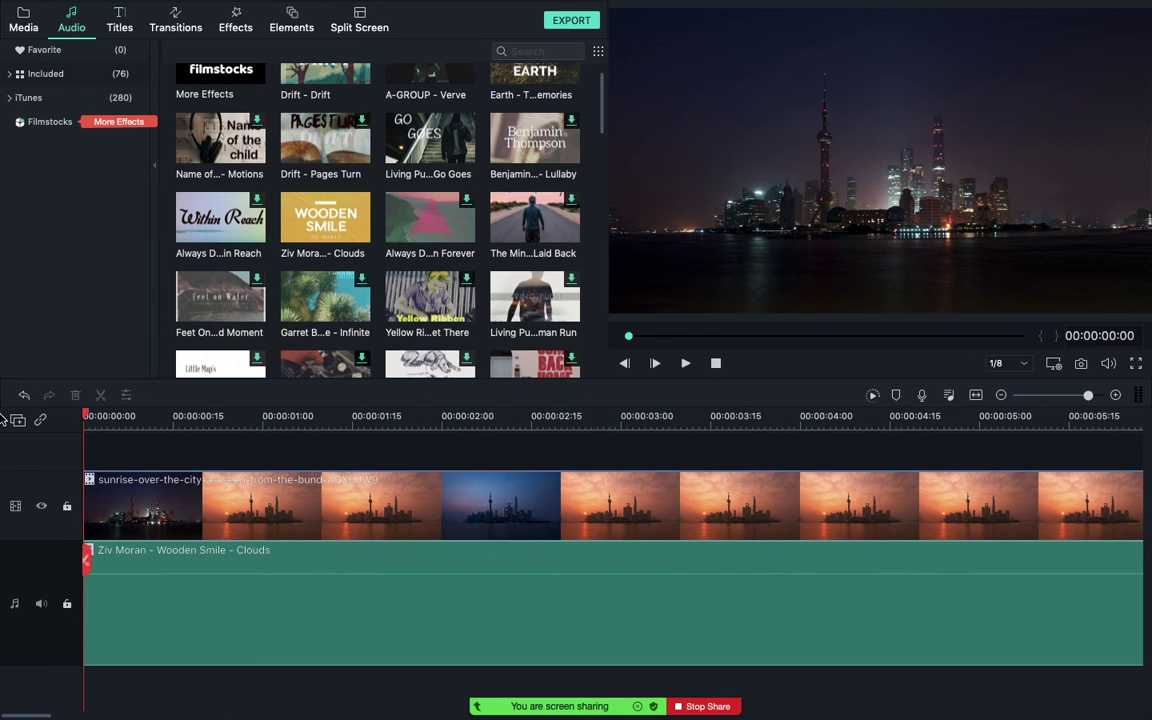
left_click(94, 418)
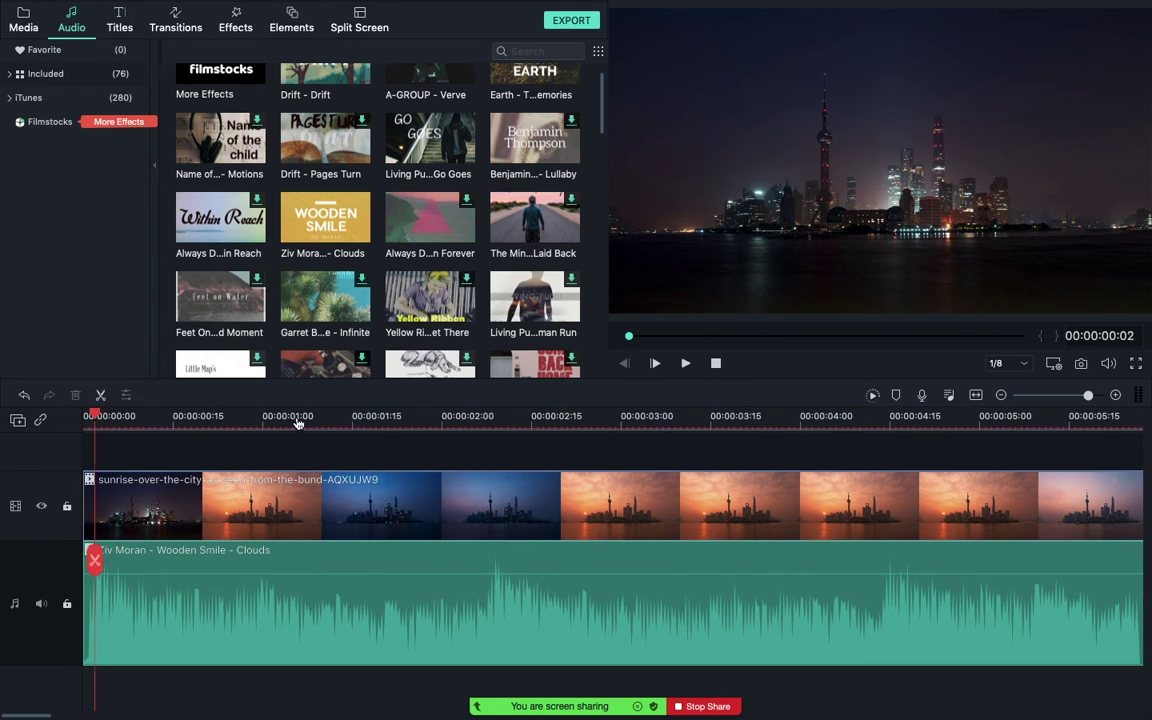
Split the video and song at 00:00:01:19, and split the song again at 00:00:02:08.
left_click(375, 418)
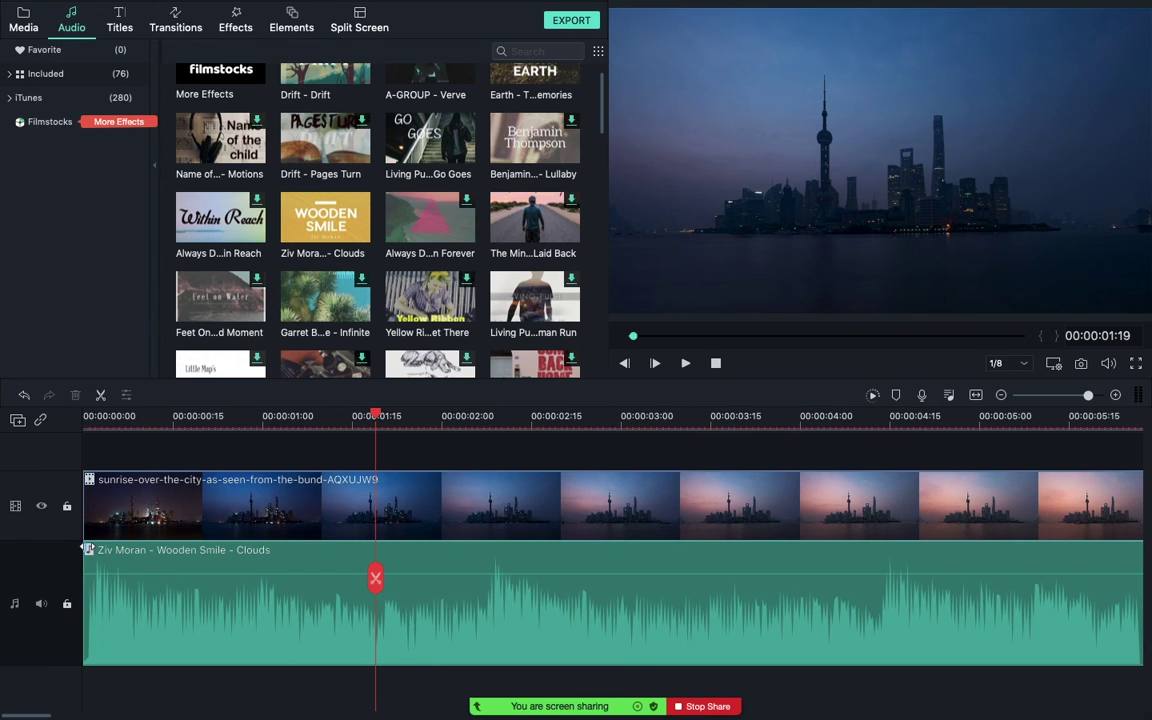
mouse_move(86, 549)
left_mouse_down()
mouse_move(300, 556)
mouse_move(87, 552)
left_mouse_up()
left_click(375, 578)
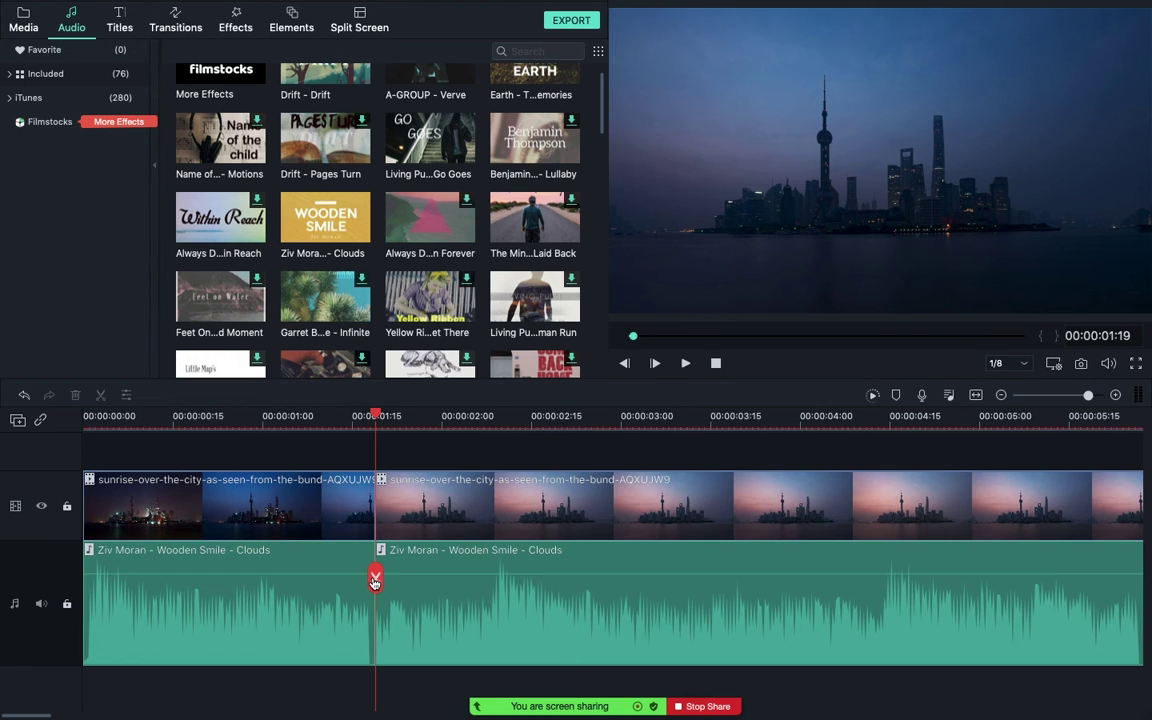
left_click(432, 556)
left_click_drag(376, 416, 494, 416)
key("ctrl+b")
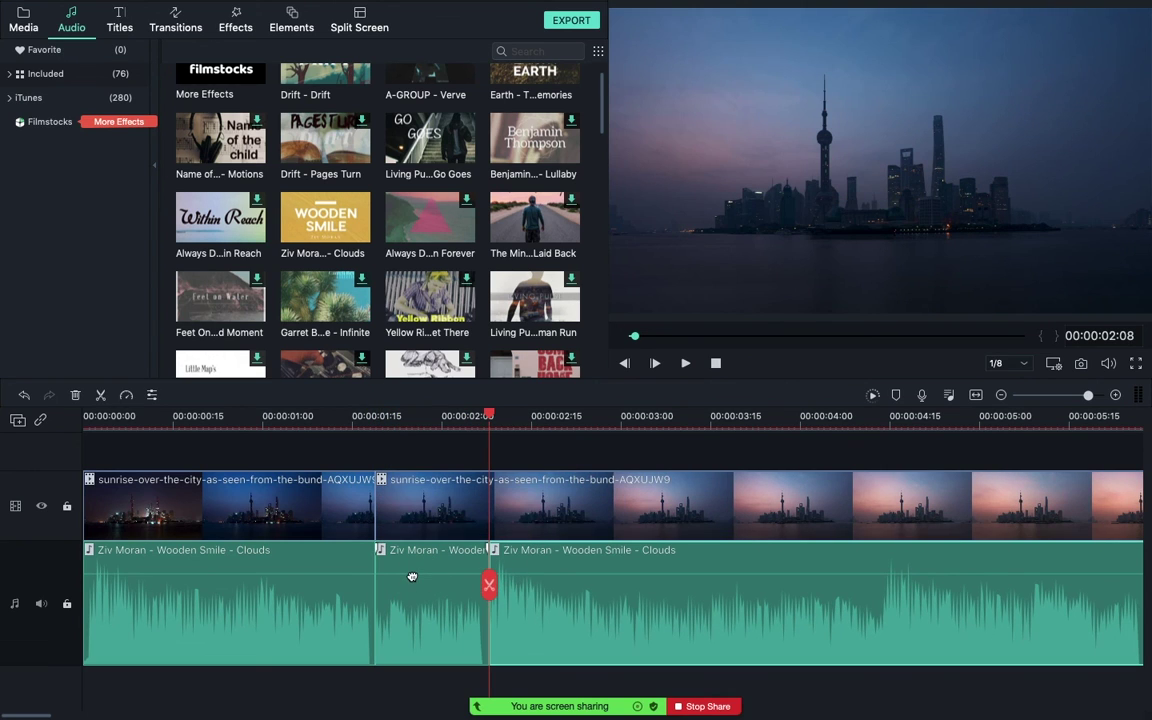
mouse_move(411, 577)
left_mouse_down()
mouse_move(415, 643)
mouse_move(415, 557)
mouse_move(415, 588)
left_mouse_up()
Undo the splits in the video and song and reduce the audio track's height.
key("ctrl+z")
key("ctrl+z")
key("ctrl+z")
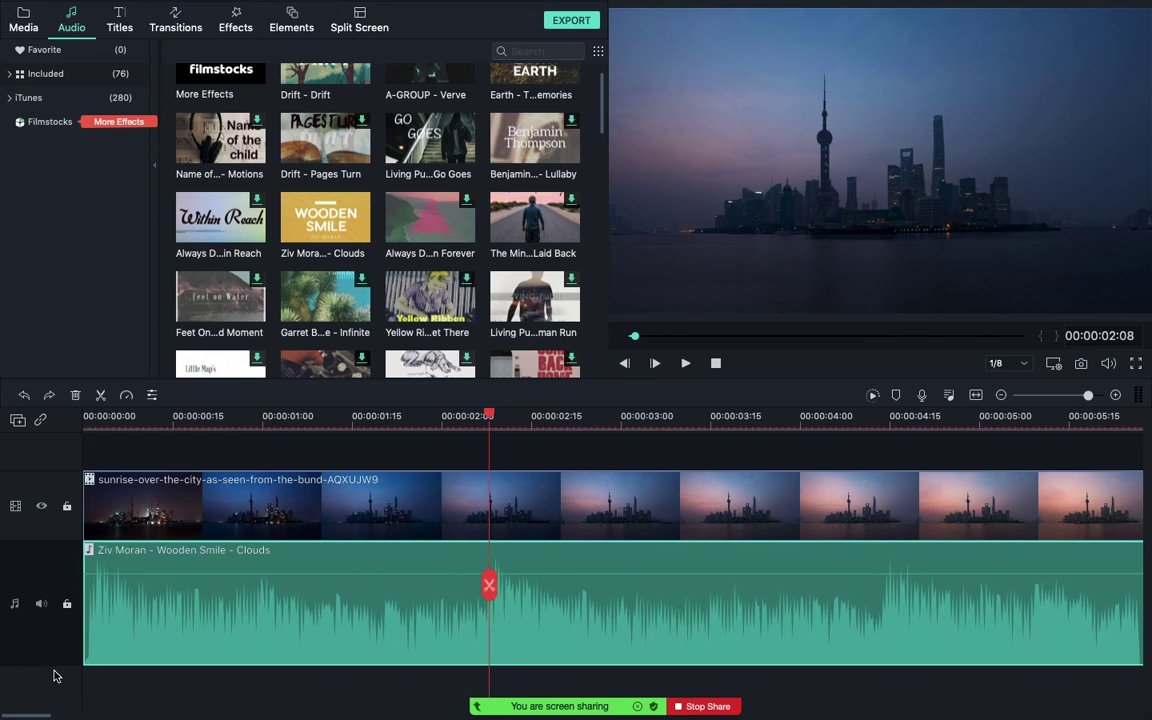
left_click_drag(52, 544, 53, 603)
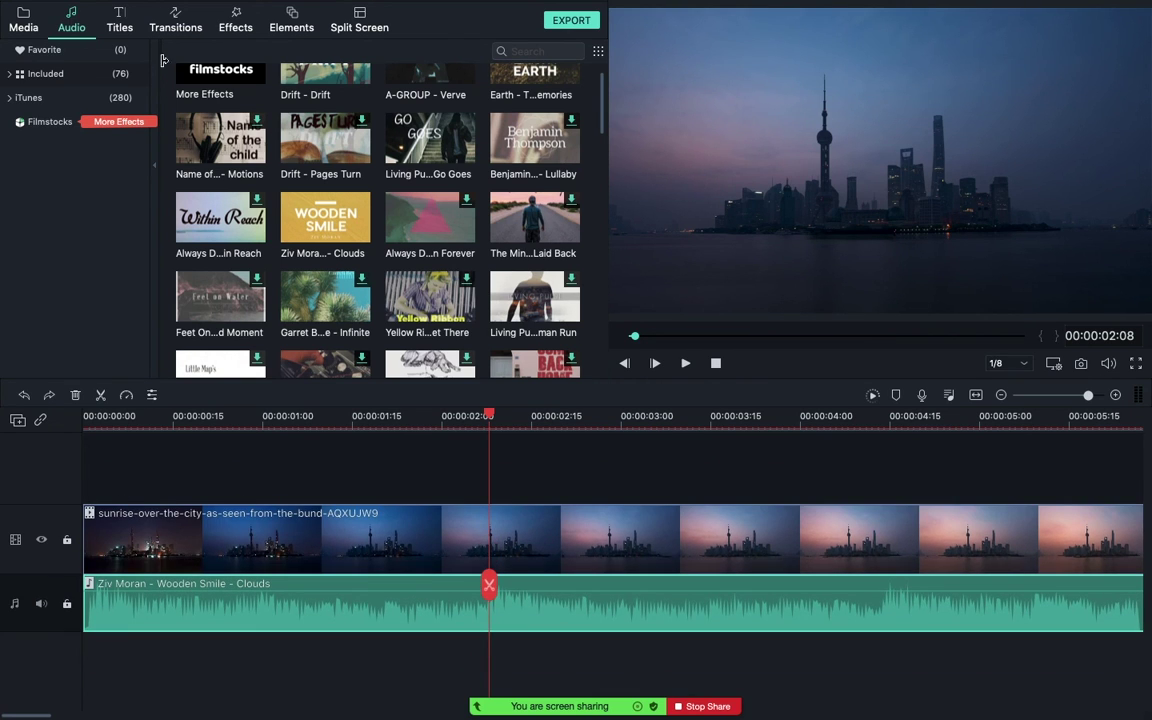
Add Title 27 at the start of a track above the sunrise clip.
left_click(120, 20)
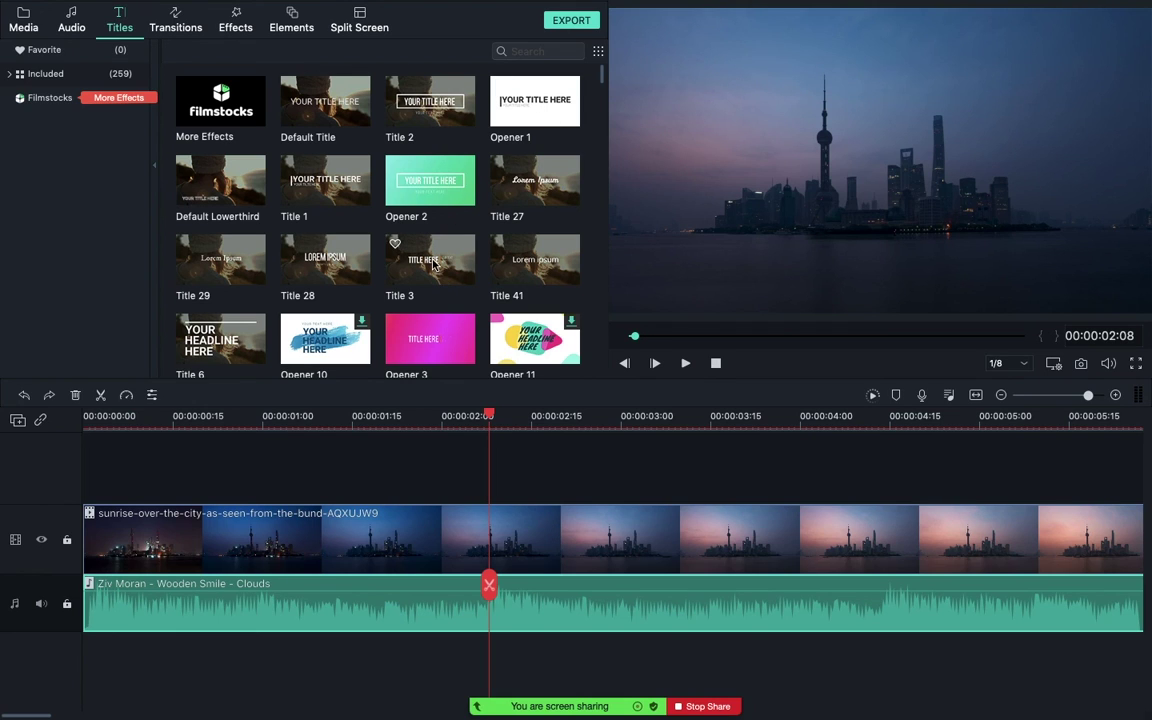
left_click(505, 185)
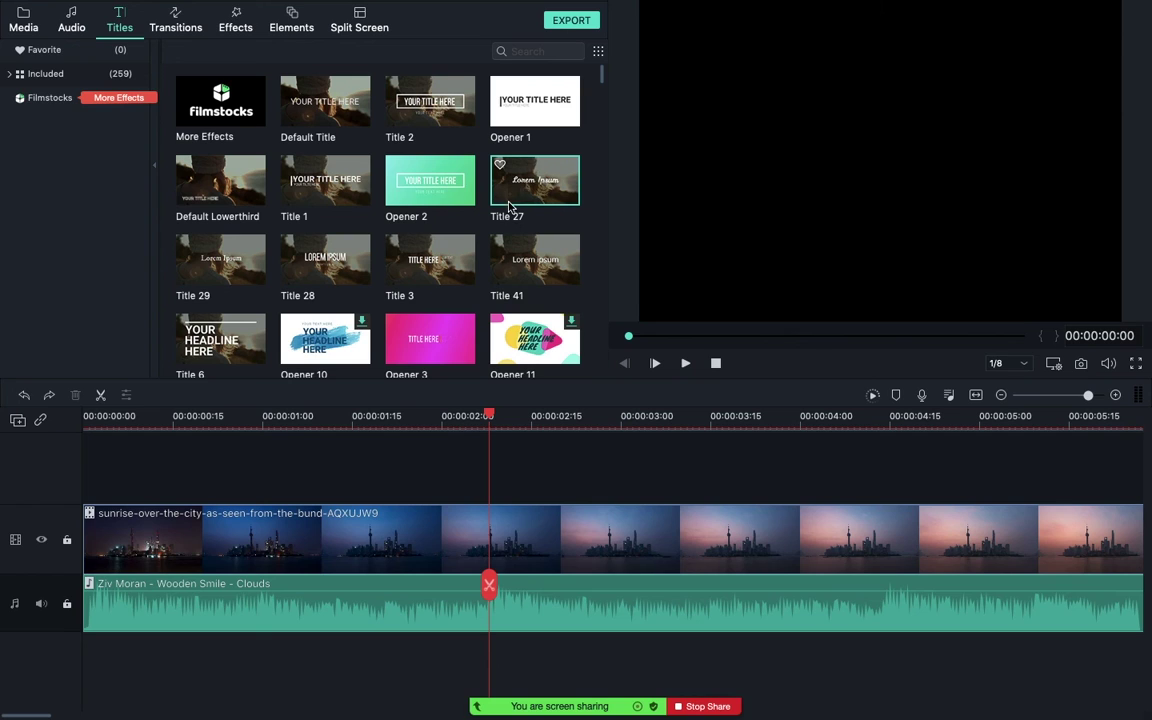
left_click_drag(425, 262, 88, 466)
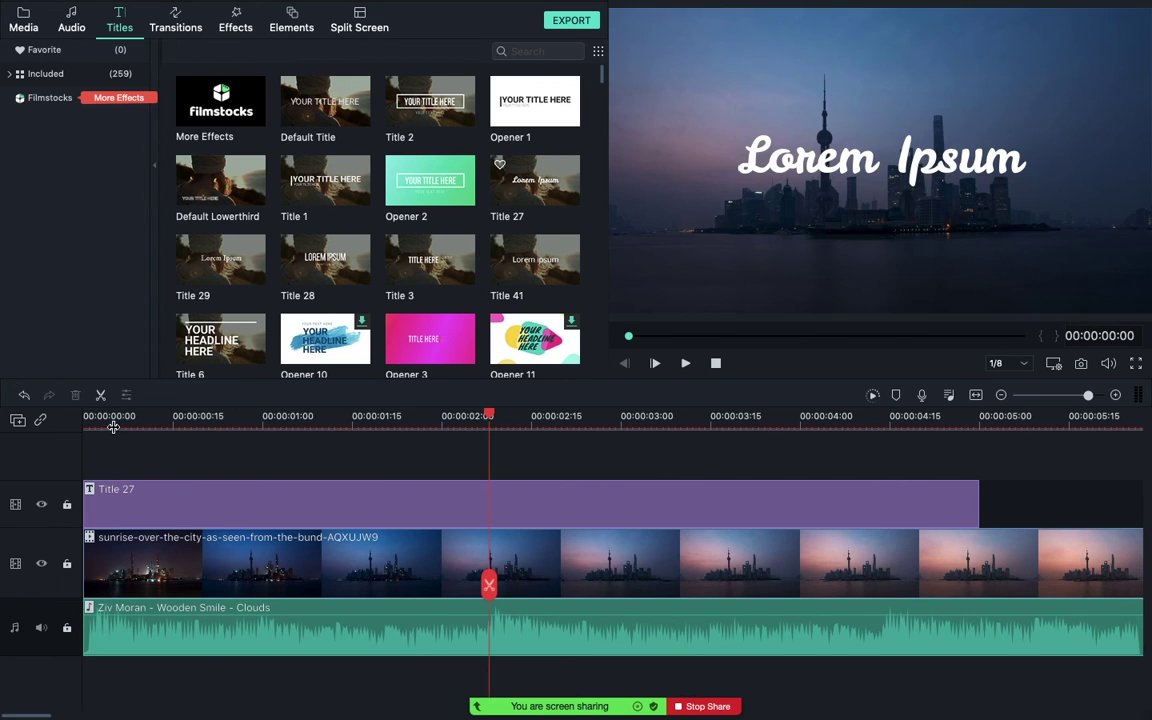
key("super+equal")
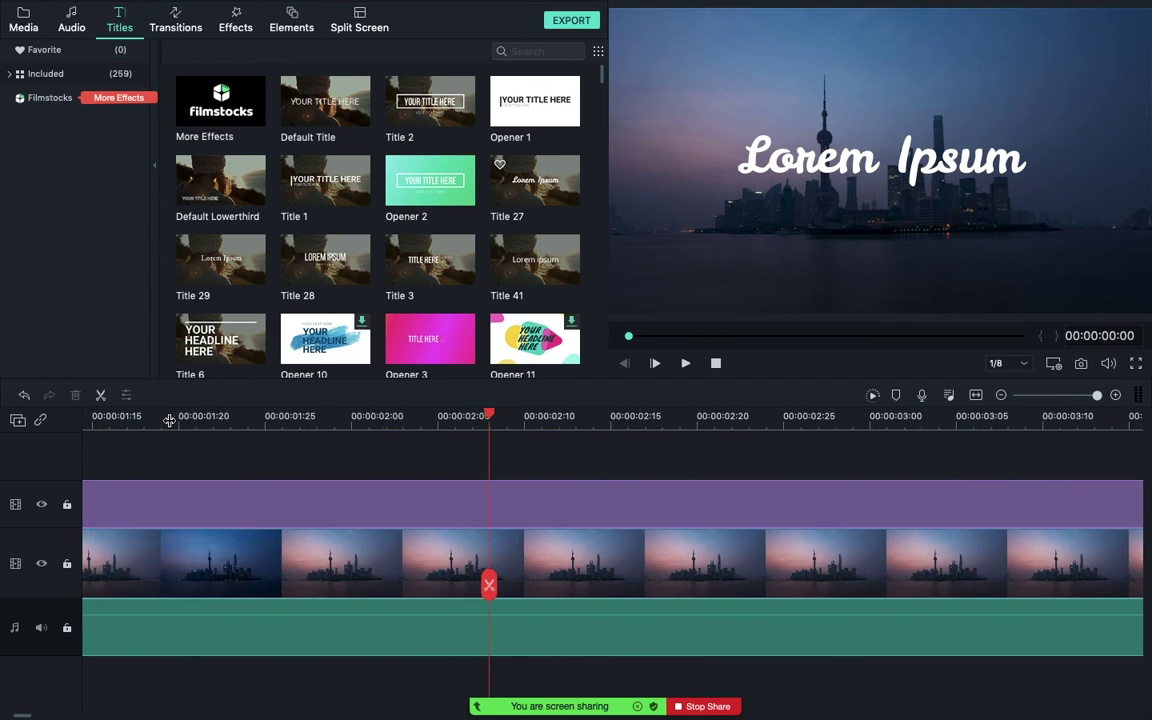
key("super+minus")
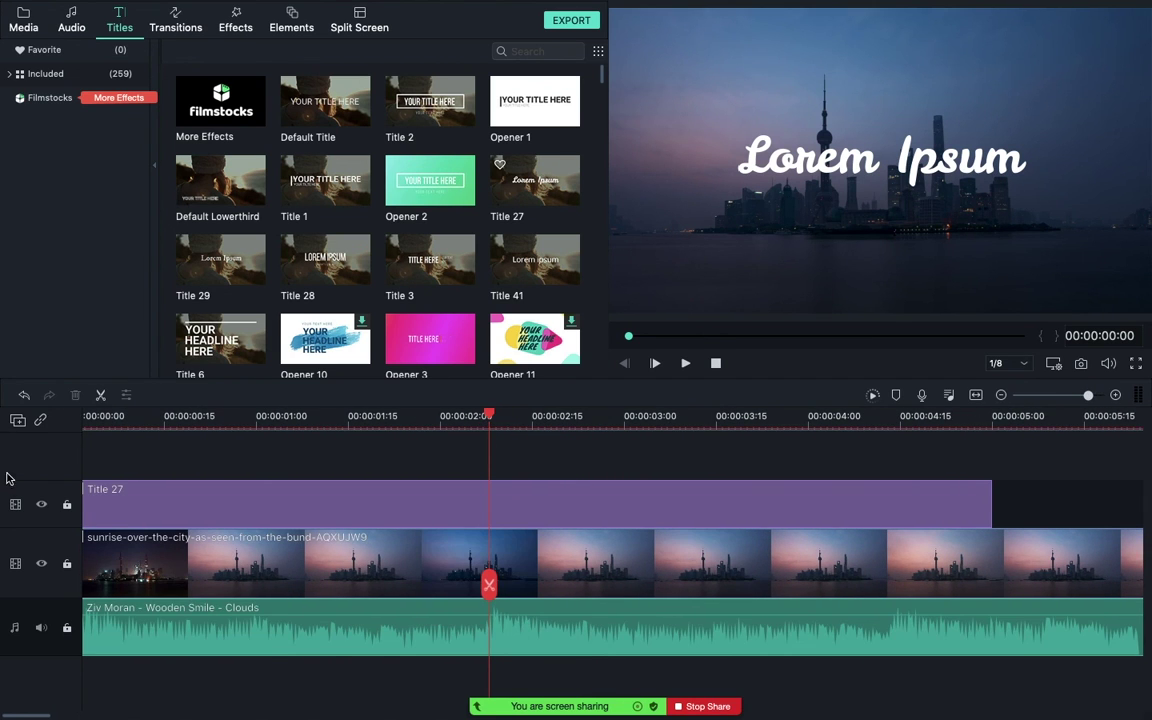
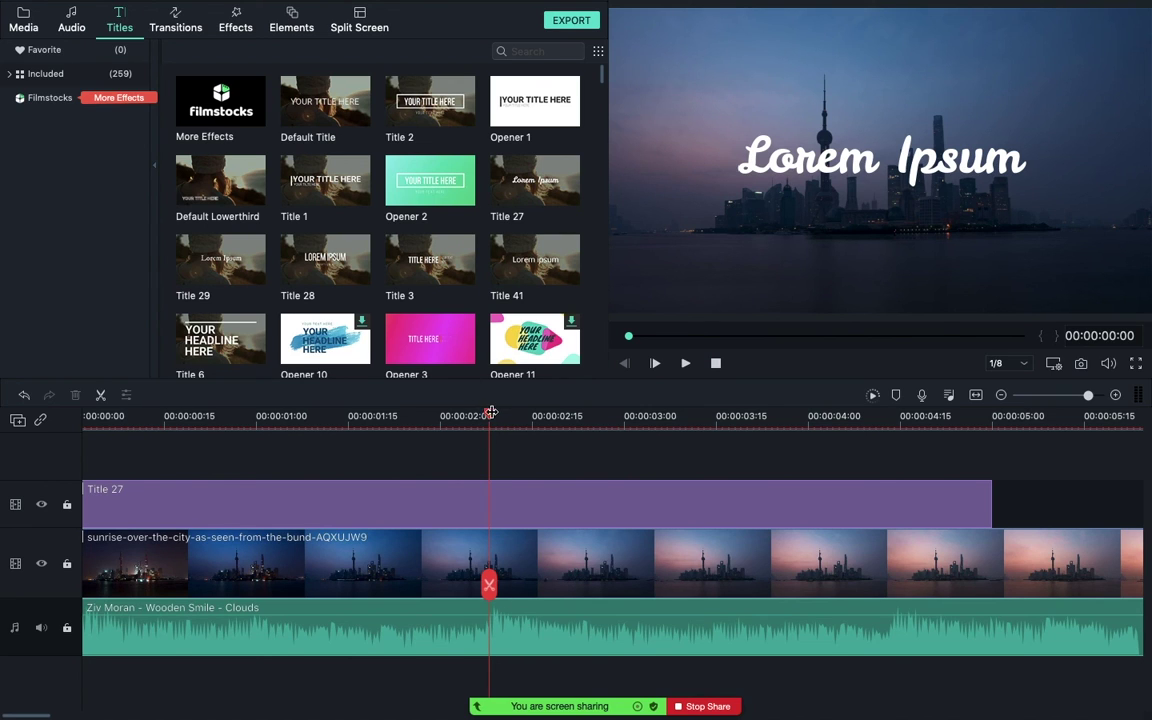
Preview the title over the sunrise clip from the start and return the playhead to 00:00:00:29.
left_click_drag(488, 413, 86, 415)
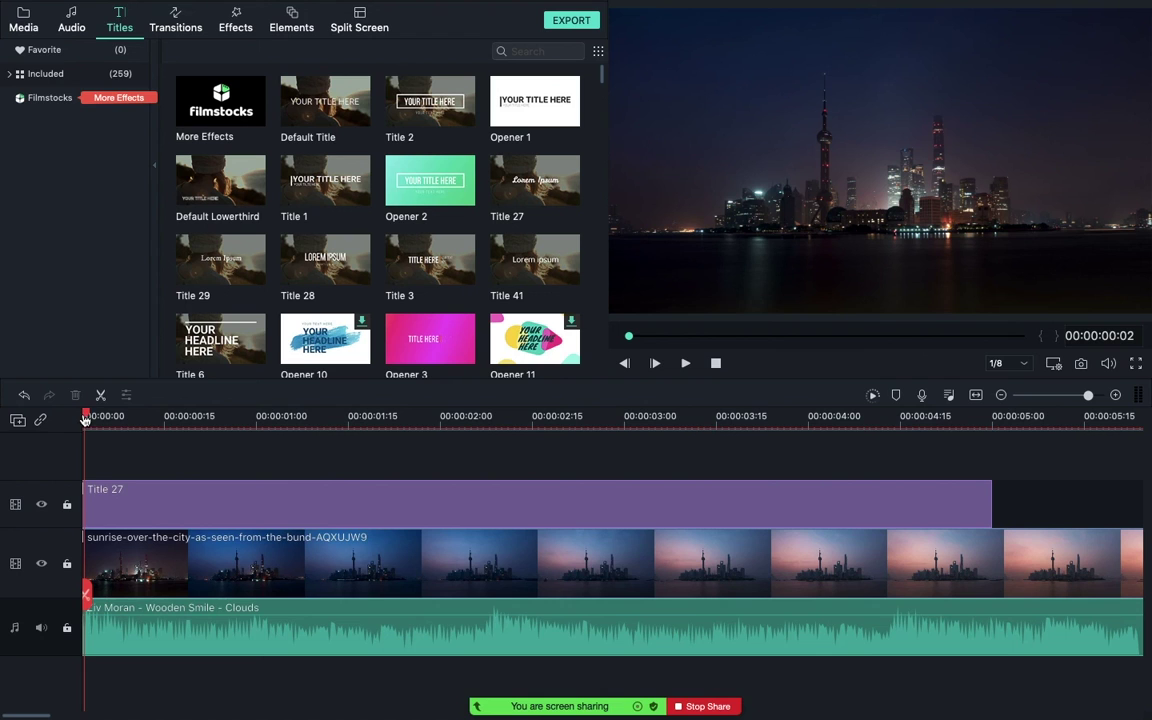
key("space")
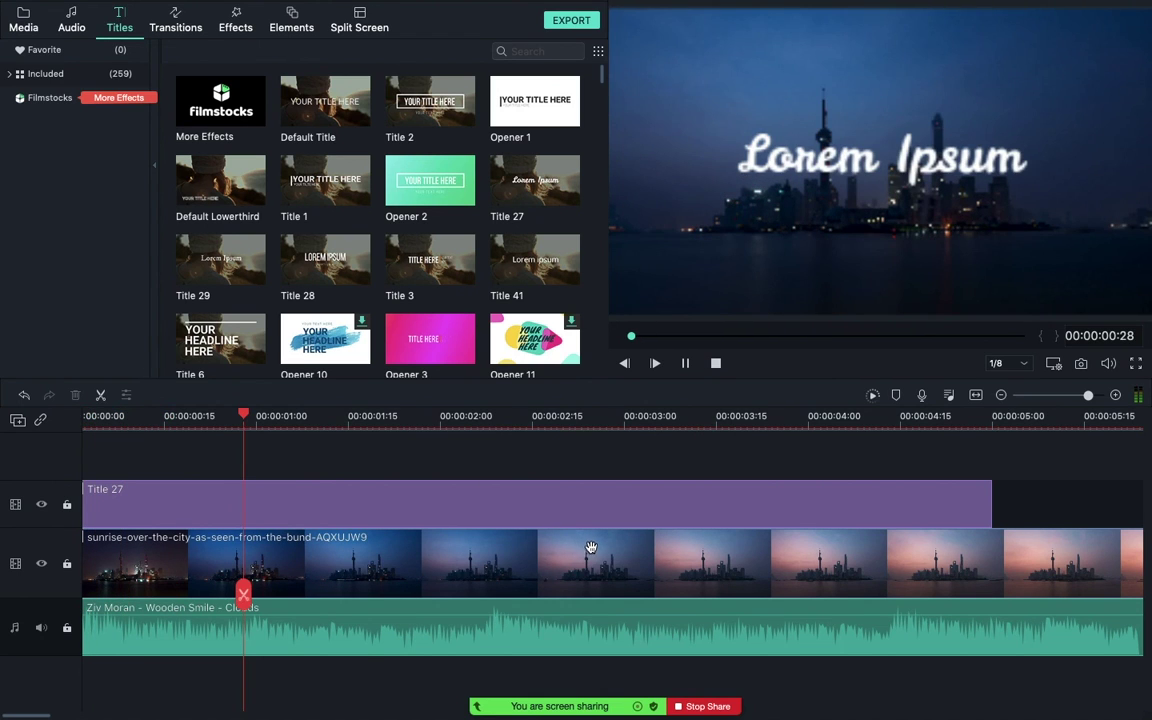
key("space")
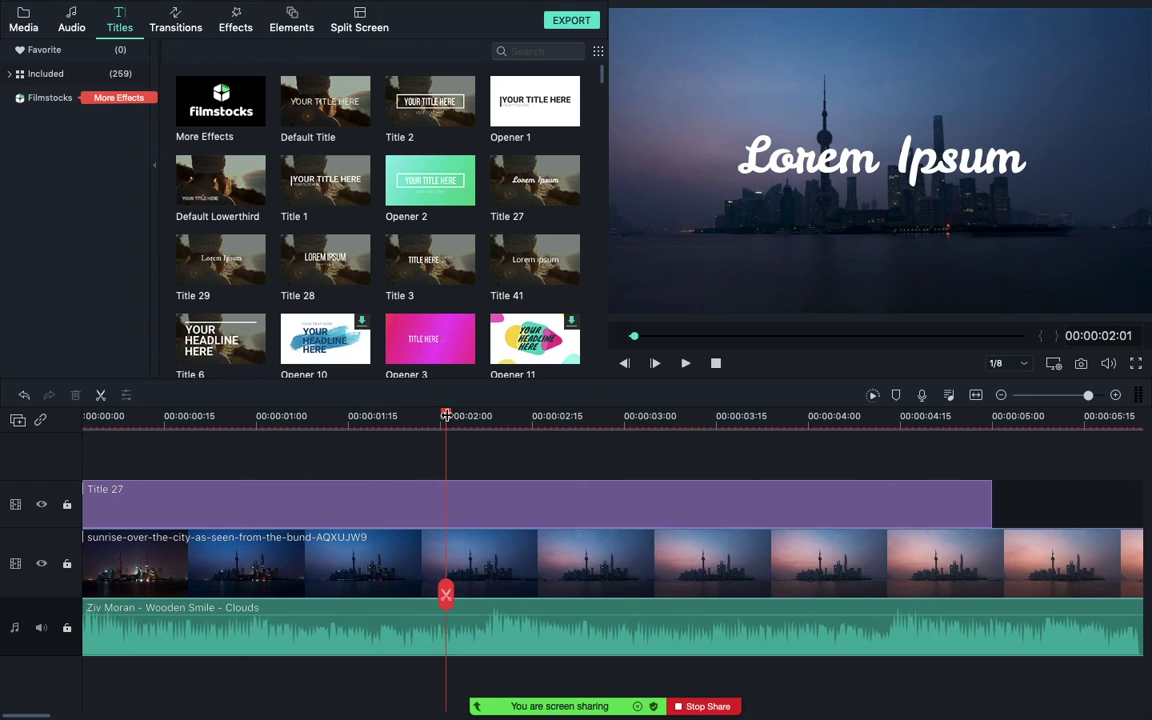
left_click_drag(437, 418, 249, 410)
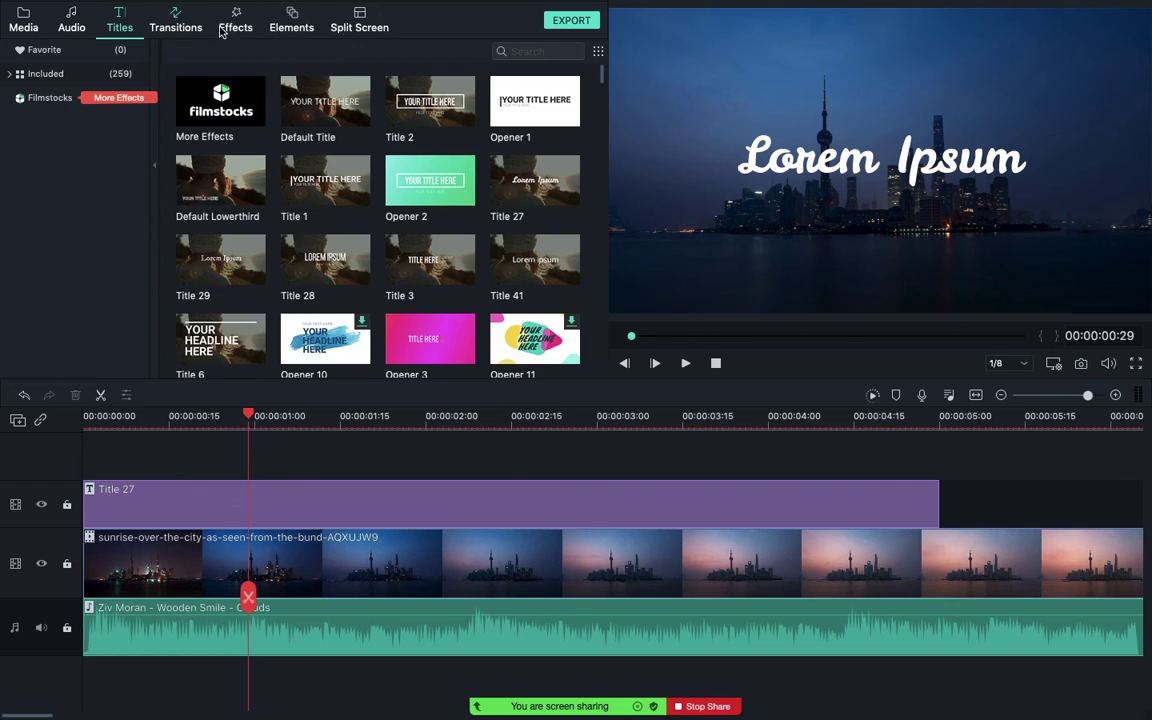
Apply the Dissolve transition to the end of the Title 27 clip and browse the other transitions.
left_click(185, 32)
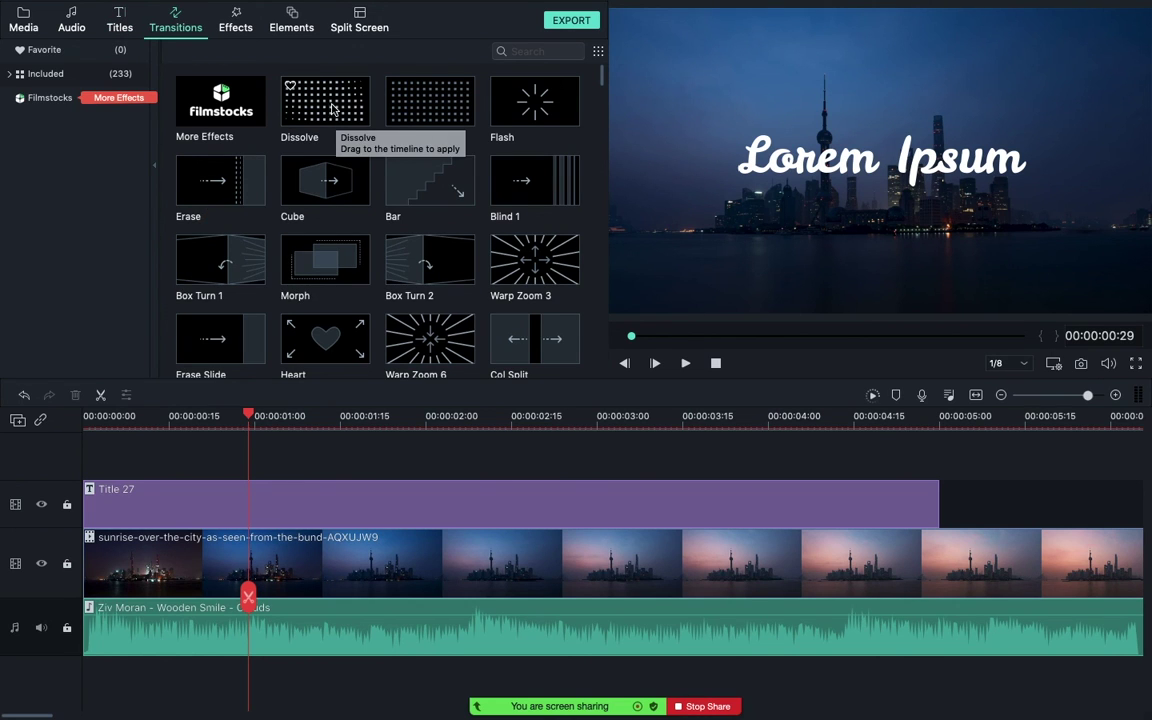
left_click(316, 109)
left_click_drag(316, 109, 924, 497)
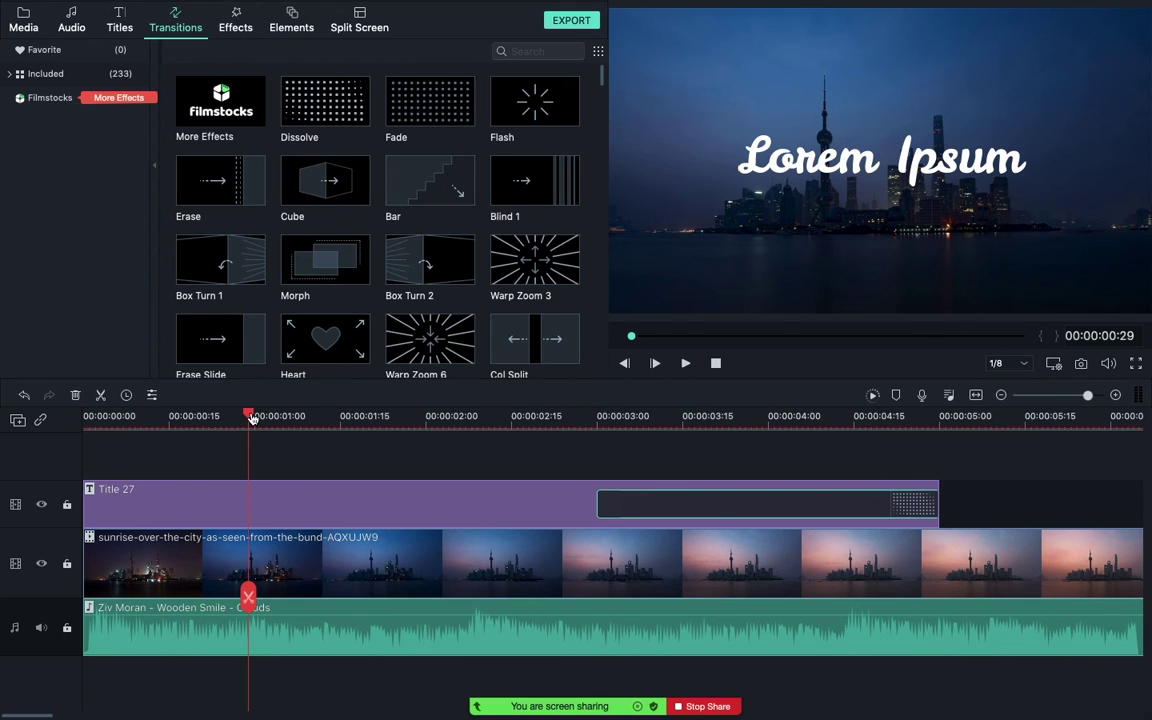
left_click_drag(252, 418, 557, 430)
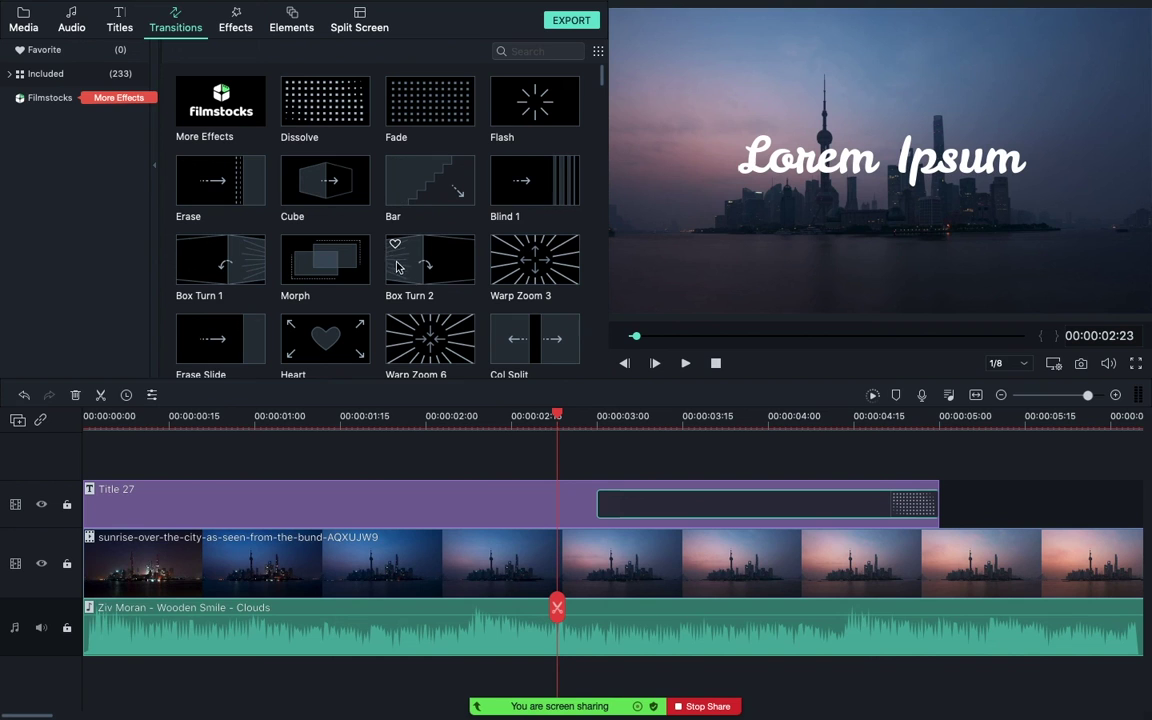
scroll(380, 238, "down", 3)
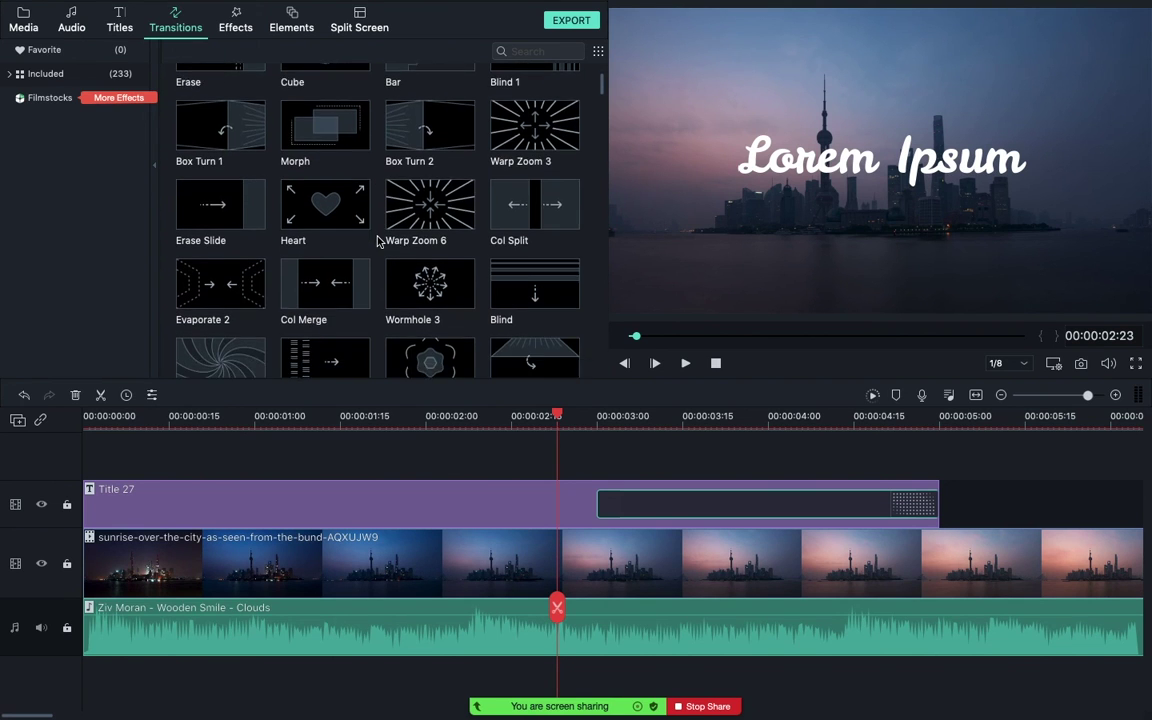
scroll(380, 238, "down", 2)
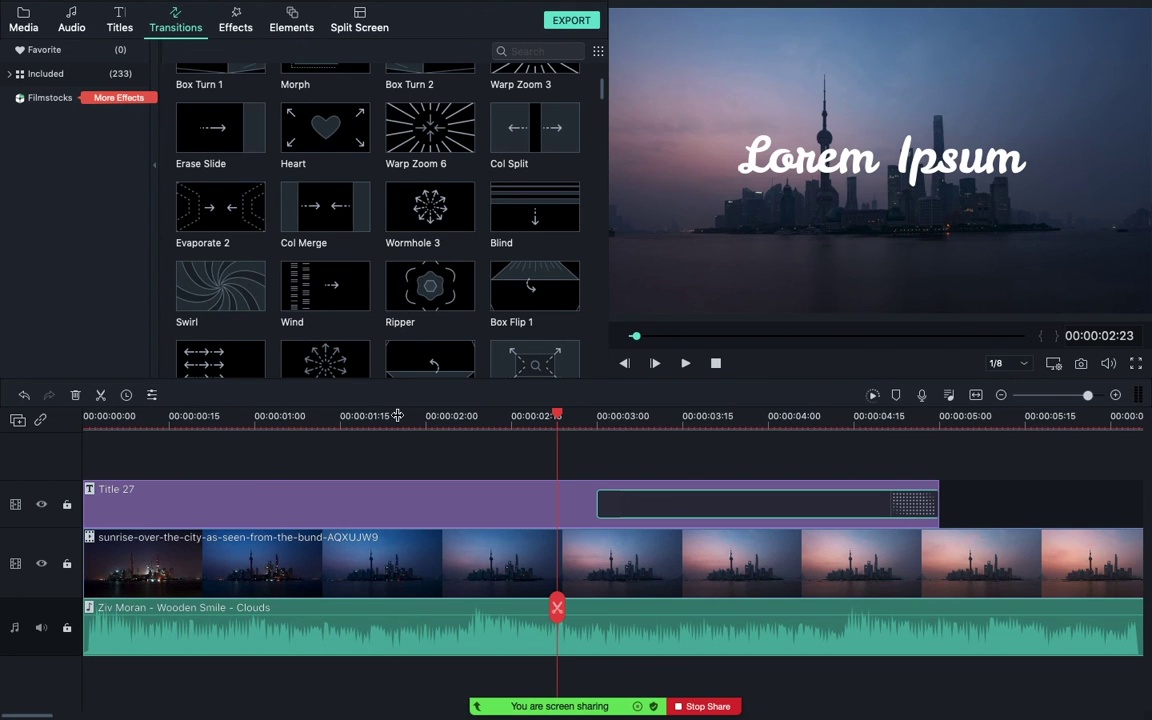
Add the Mosaic effect on a new track above the title, starting near the beginning, and open its settings.
left_click(236, 18)
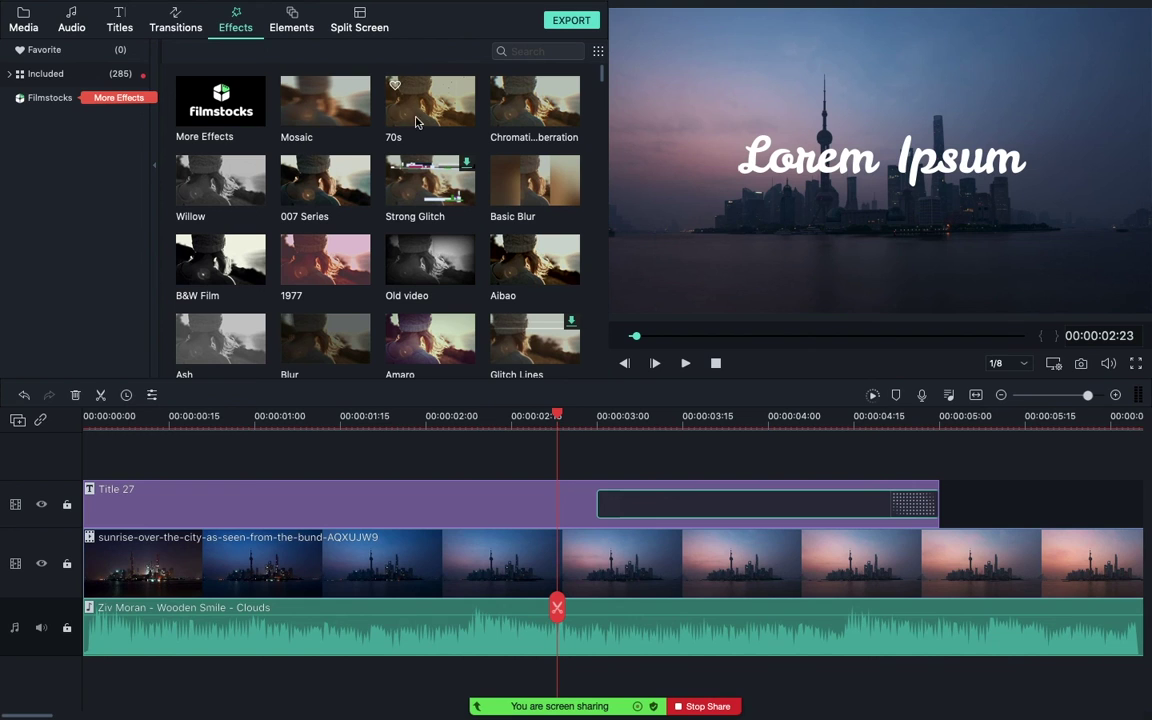
left_click_drag(288, 100, 141, 463)
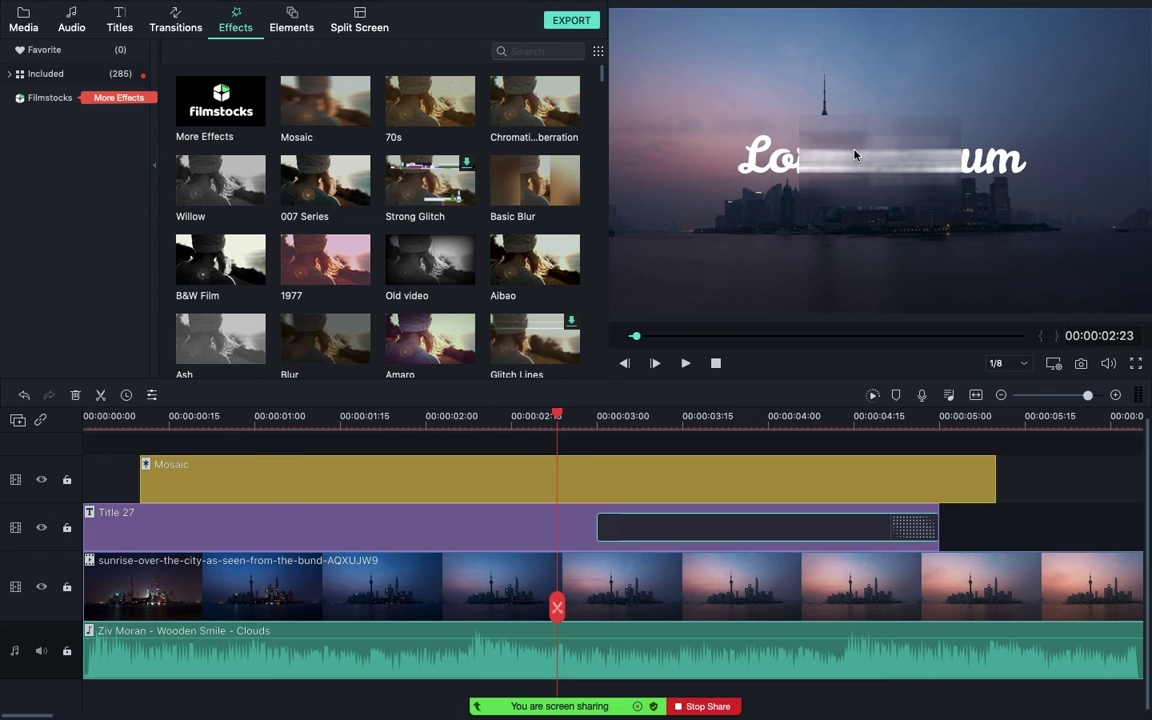
left_click(366, 476)
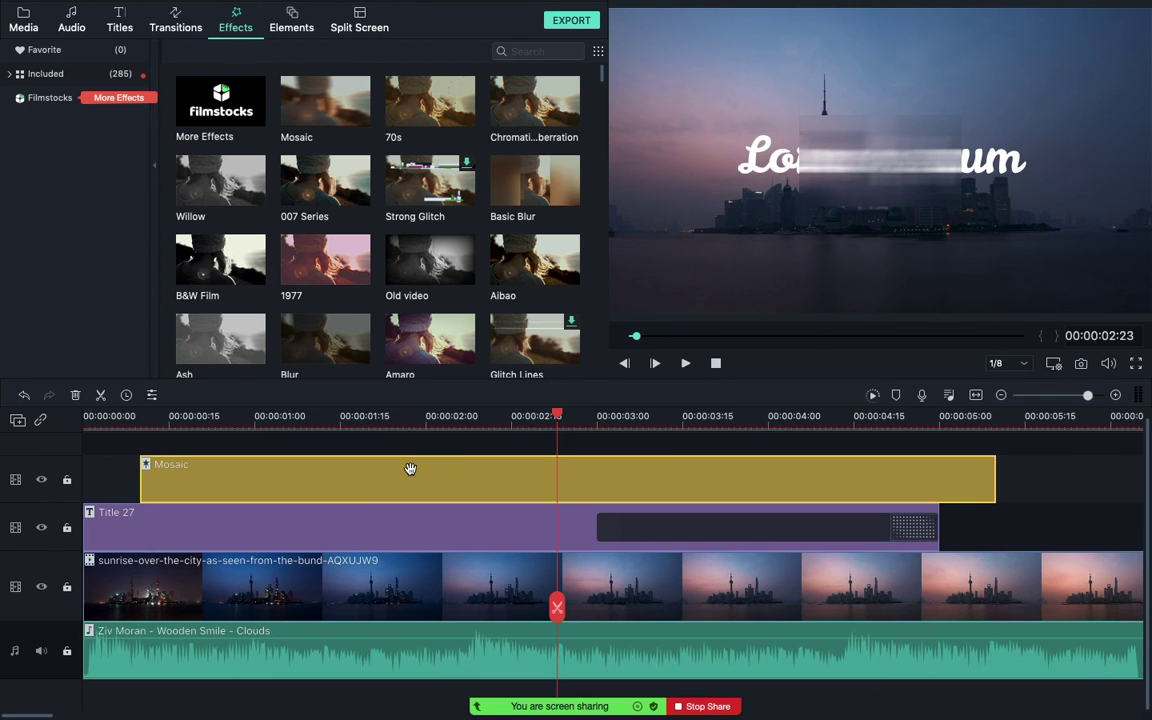
double_click(406, 473)
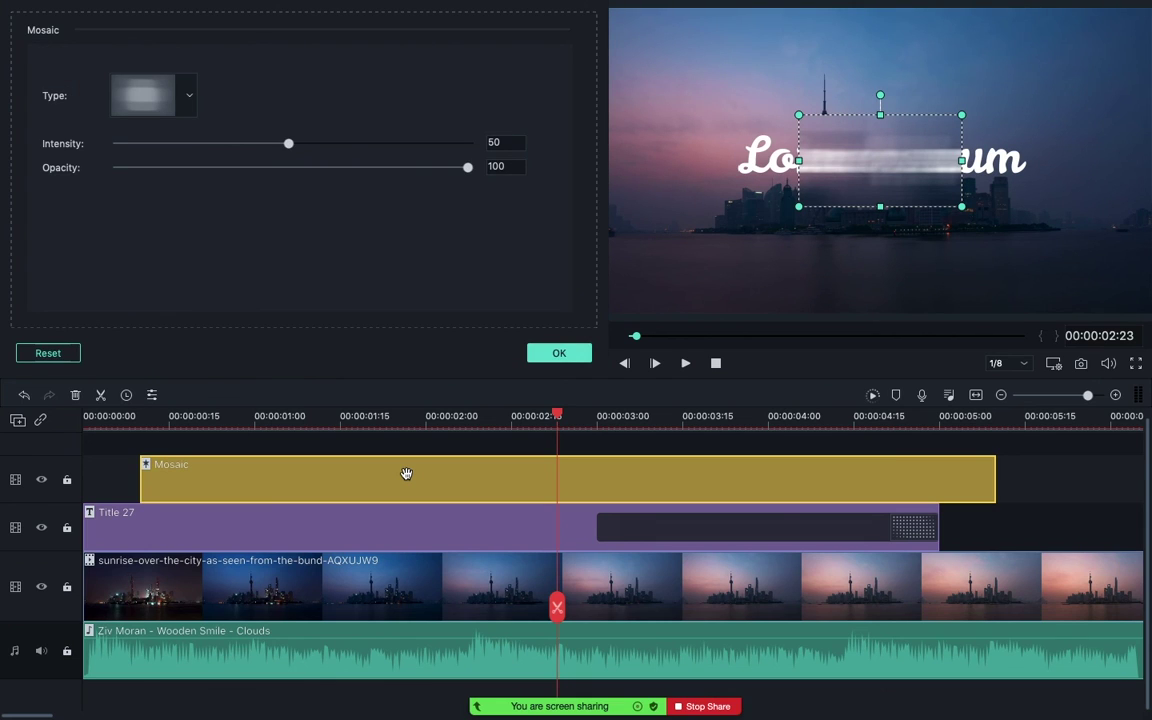
Shrink the Mosaic area over the title slightly, reduce the effect's intensity and accept the settings.
left_click_drag(797, 113, 816, 137)
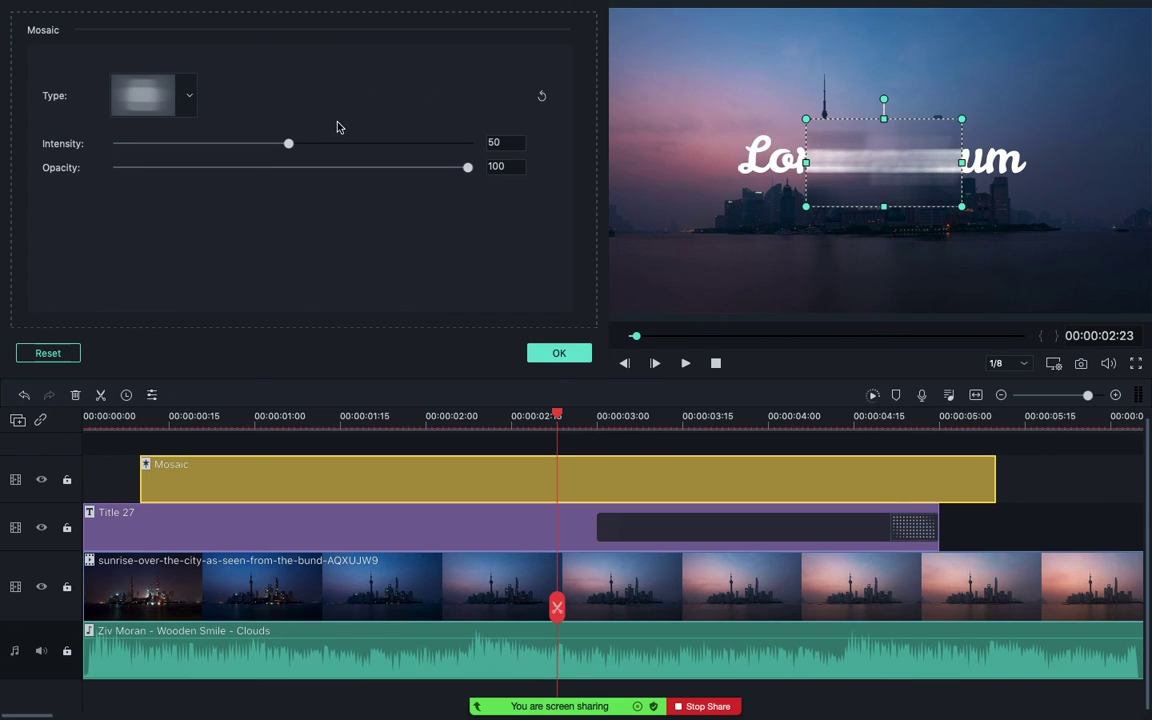
left_click_drag(289, 143, 203, 121)
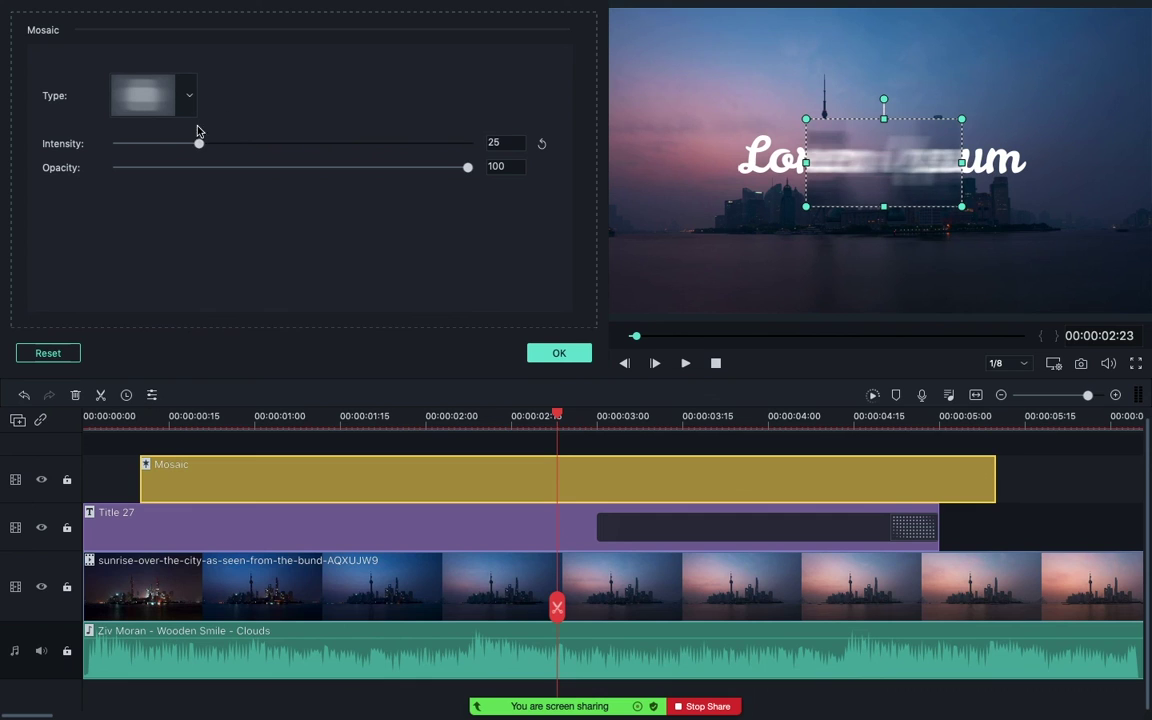
left_click_drag(114, 143, 145, 143)
left_click(550, 353)
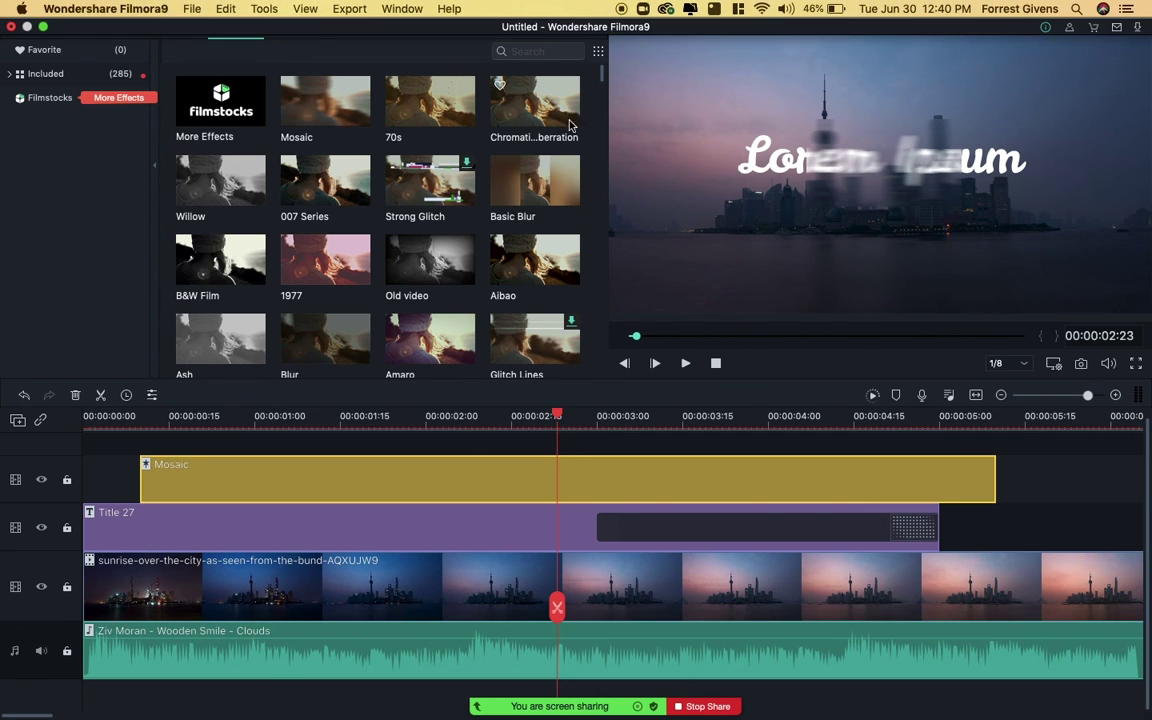
Start the video export to view the Filmora9 plan options and prices, and close the plan window.
left_click(568, 24)
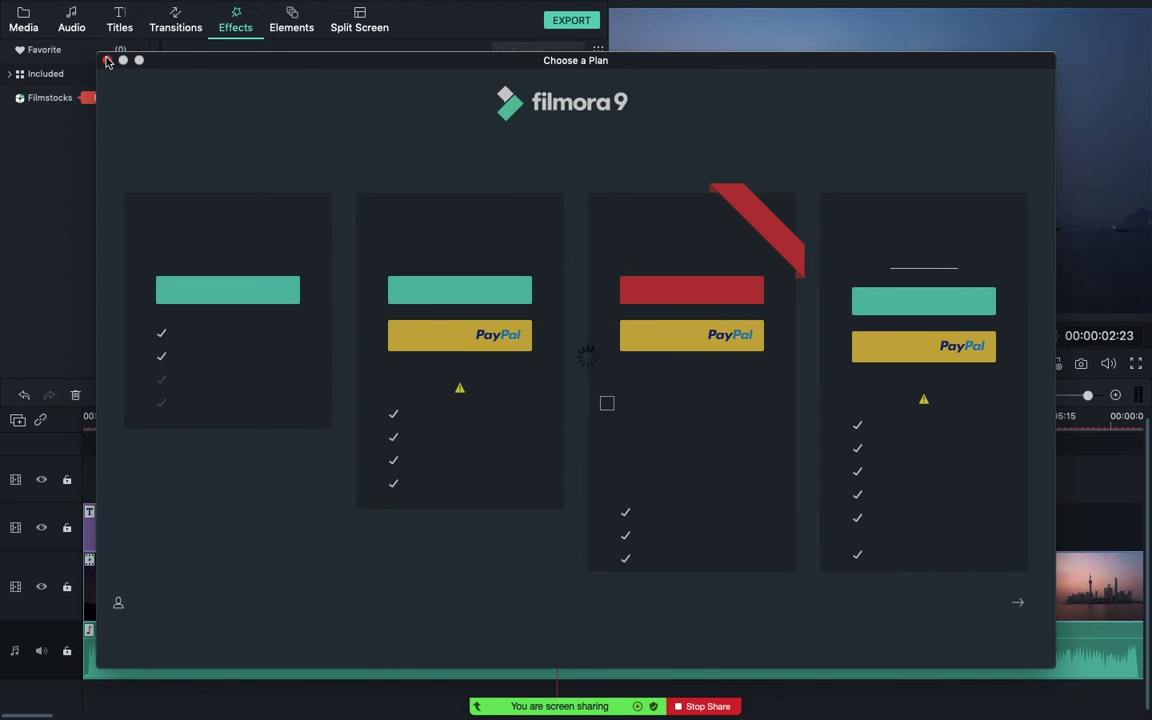
left_click(107, 60)
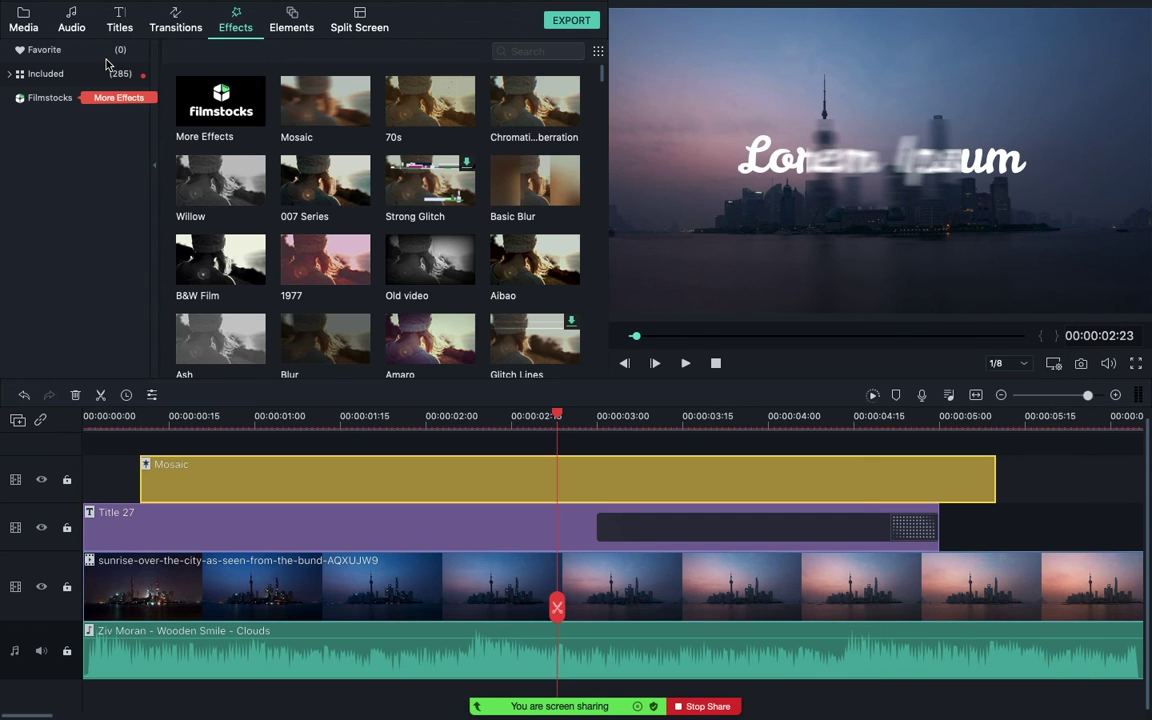
left_click(568, 22)
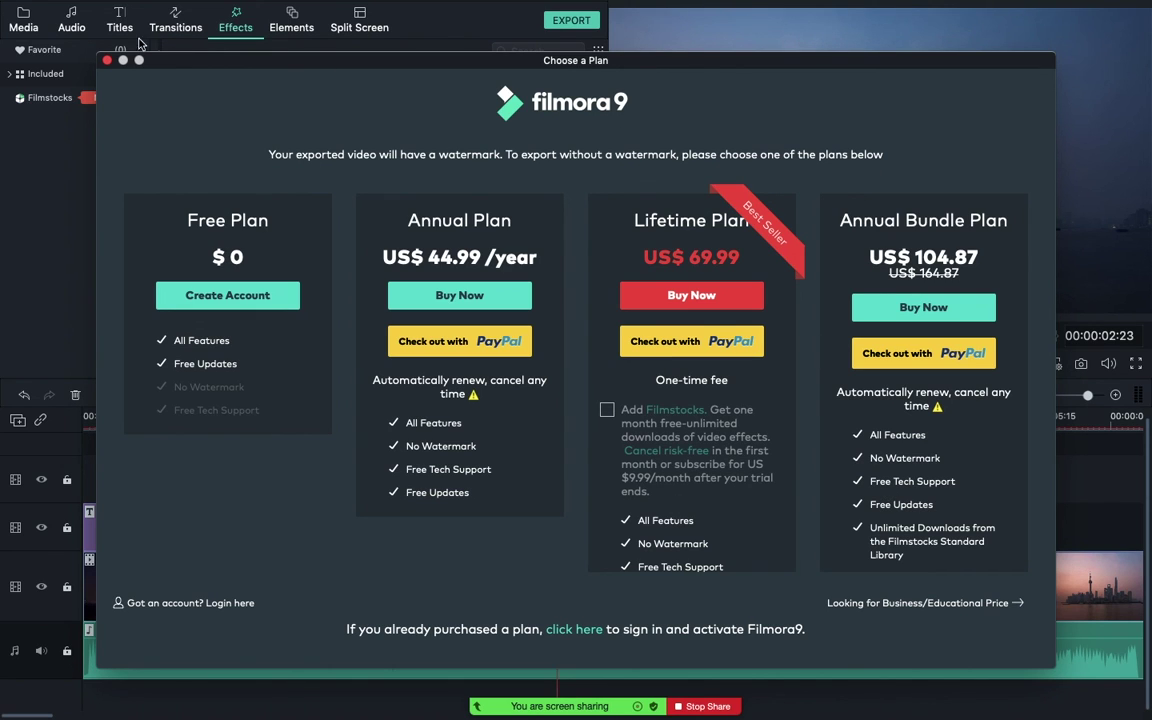
left_click(107, 61)
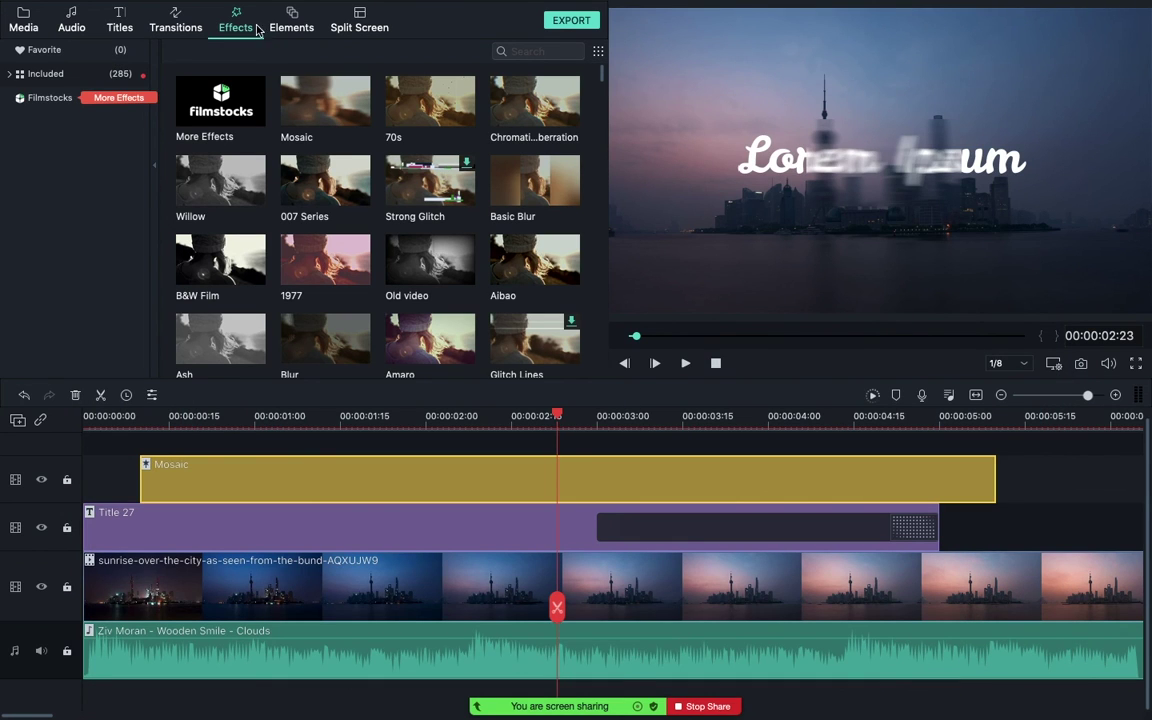
Switch the Zoom screen share to the PowerPoint slideshow and advance to the 10-minute break slide.
mouse_move(576, 635)
left_click(659, 679)
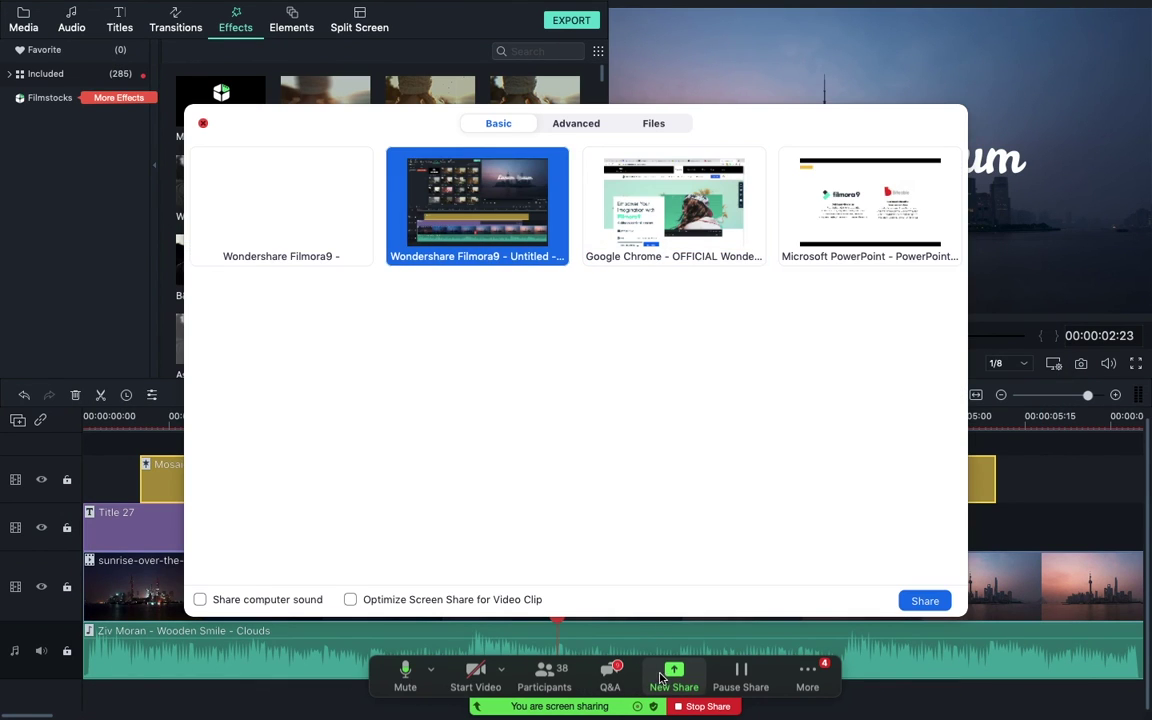
left_click(346, 236)
left_click(870, 205)
left_click(924, 601)
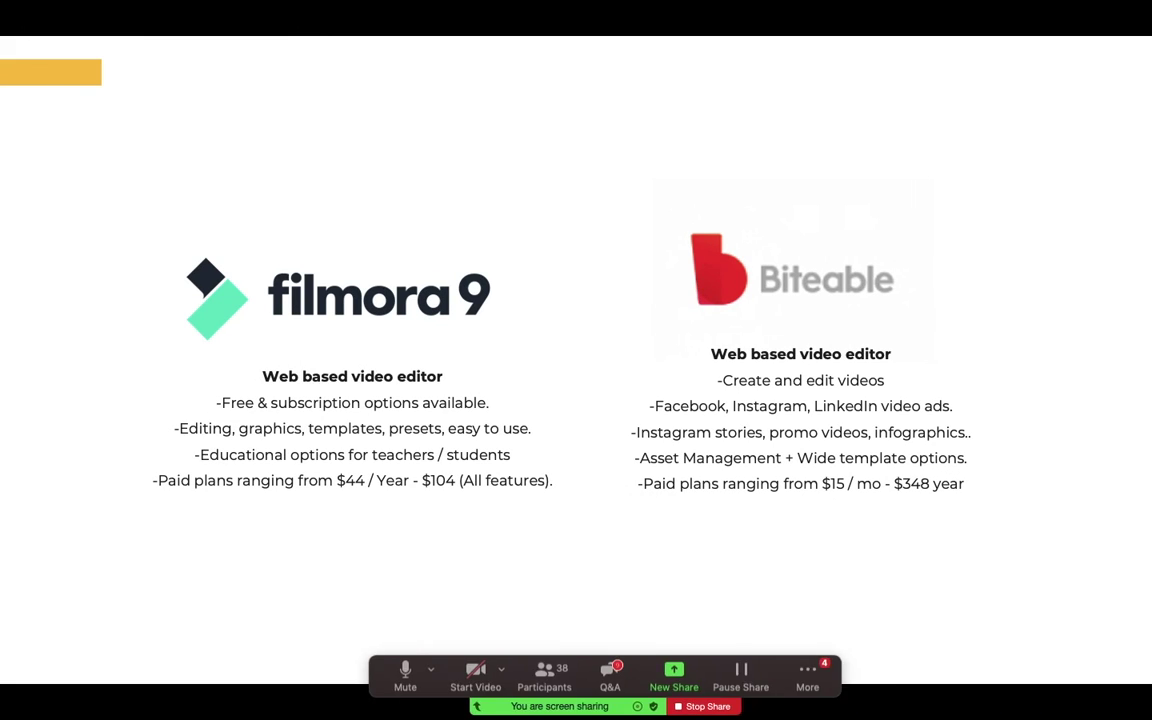
left_click(1036, 424)
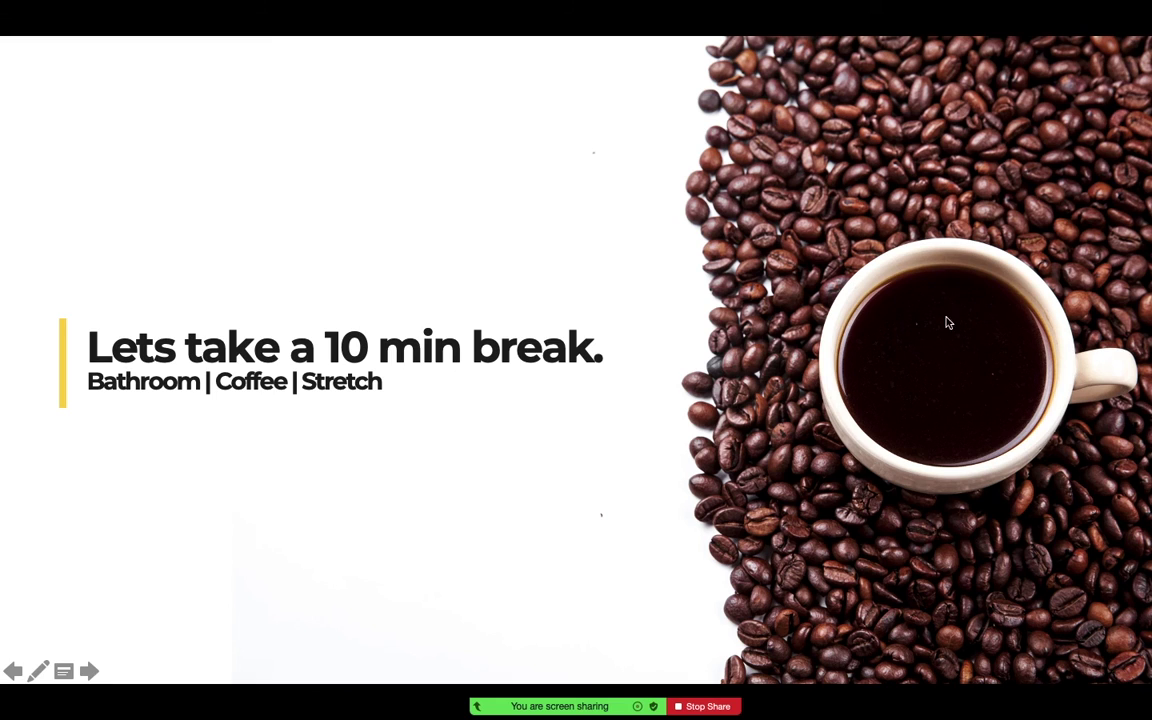
Read through the open attendee questions in the webinar Q&A down to the last one and close the Q&A window.
mouse_move(615, 688)
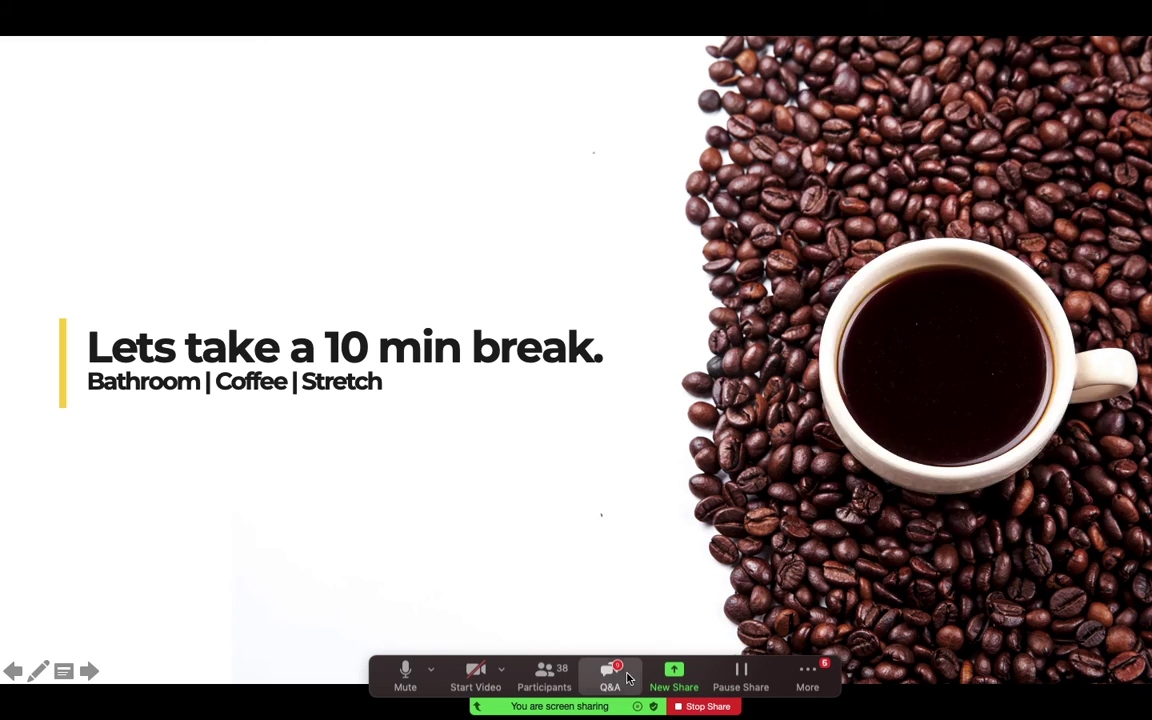
left_click(614, 676)
scroll(856, 460, "down", 5)
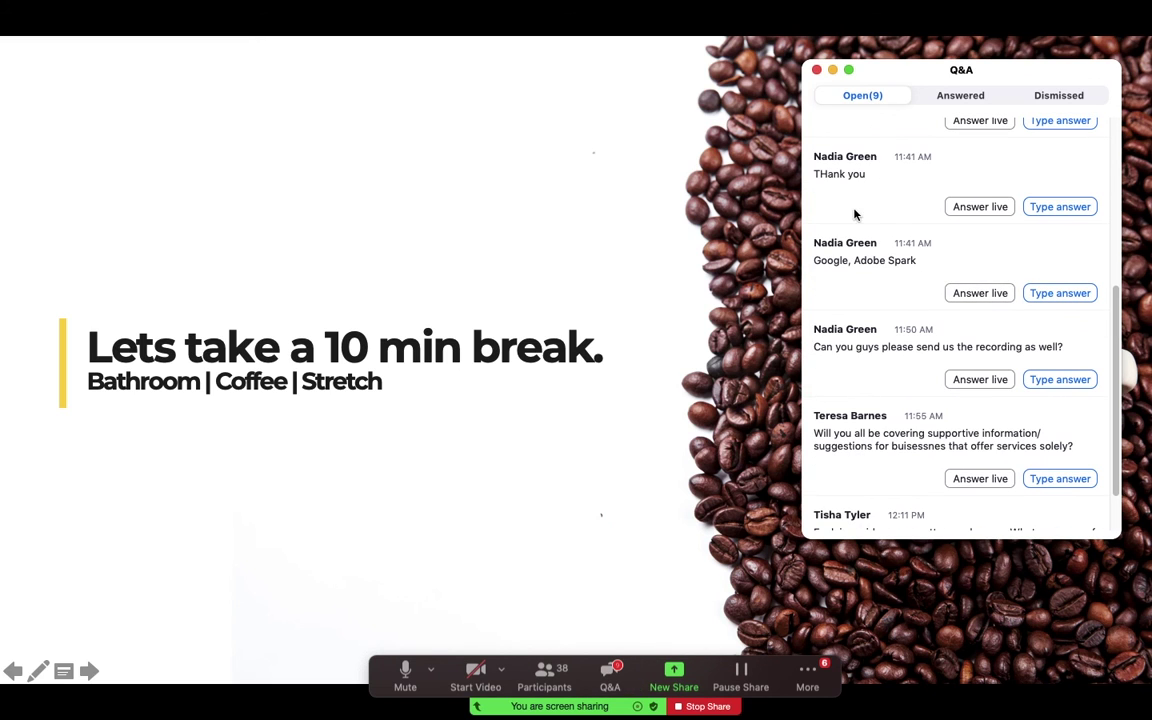
scroll(858, 410, "down", 2)
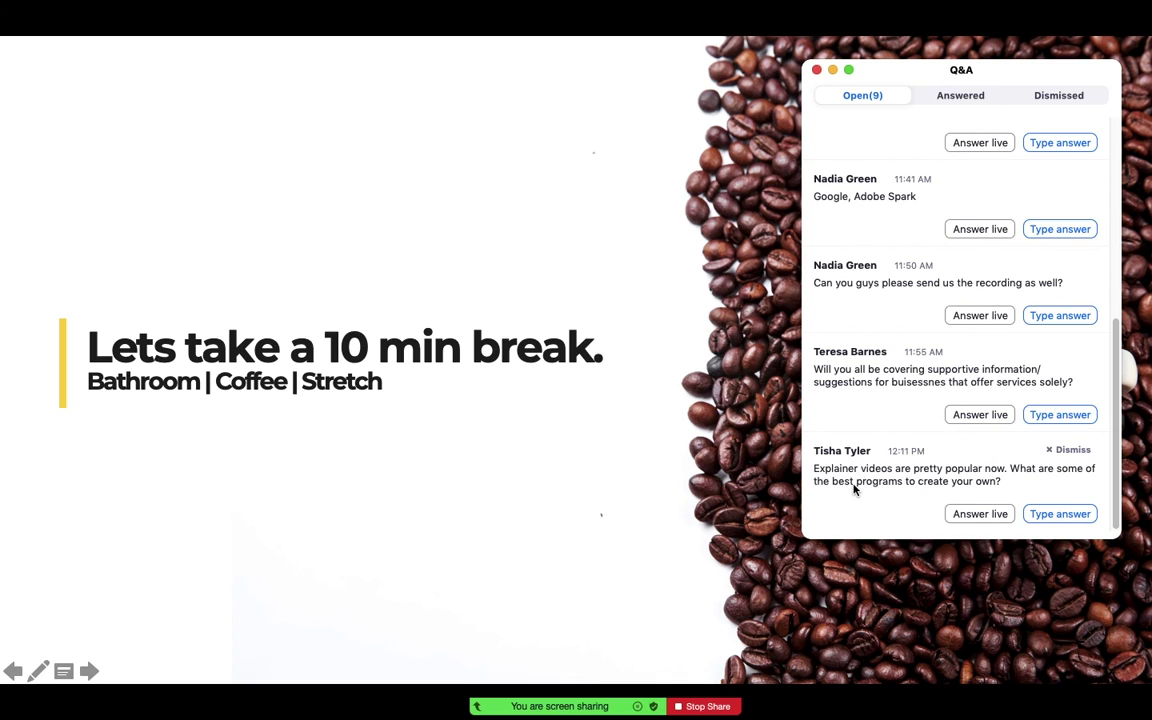
left_click(816, 69)
left_click(610, 672)
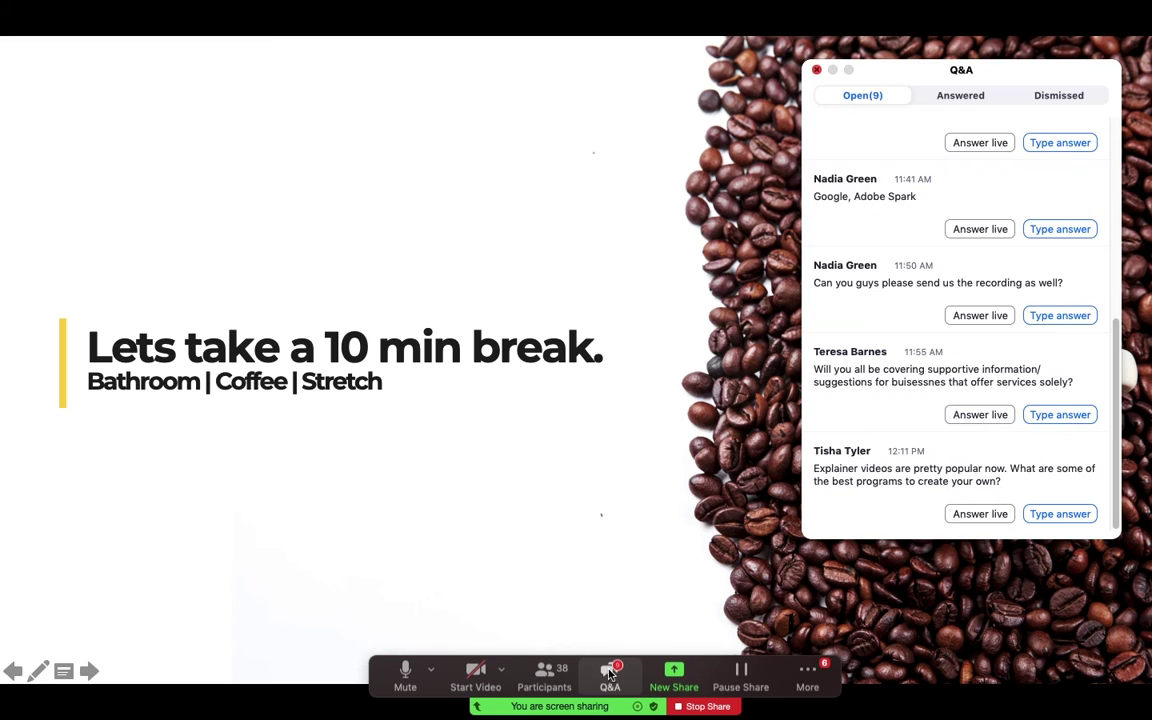
scroll(868, 468, "up", 2)
scroll(866, 465, "down", 2)
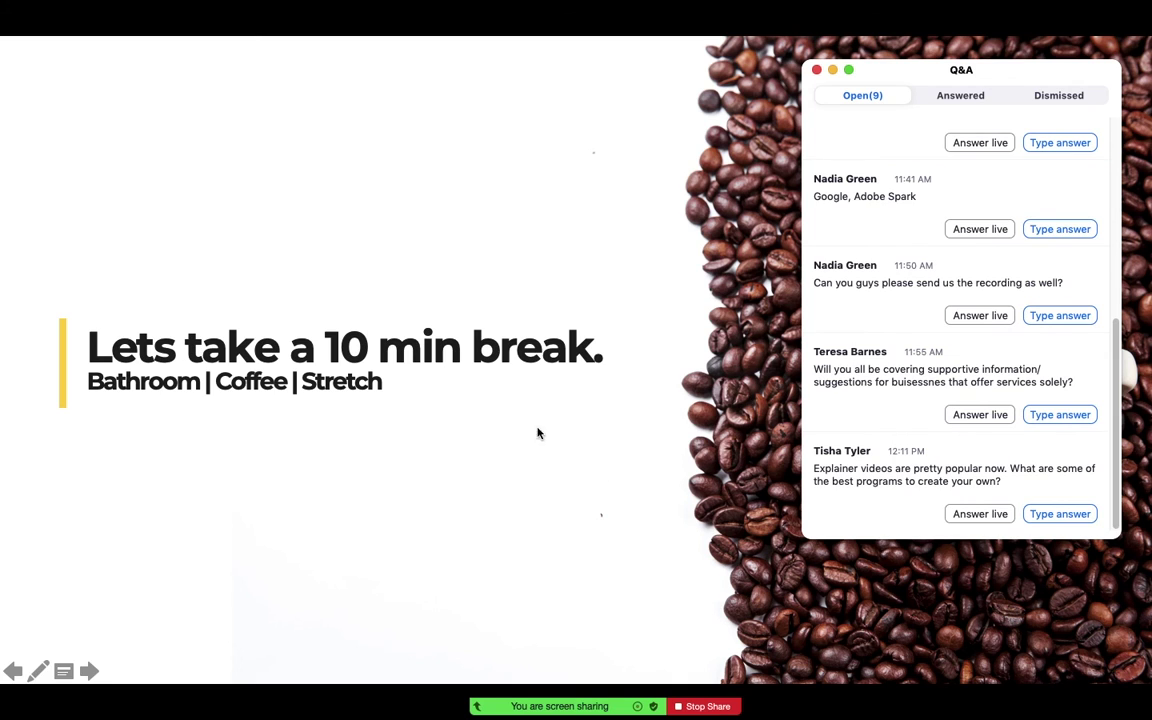
mouse_move(607, 676)
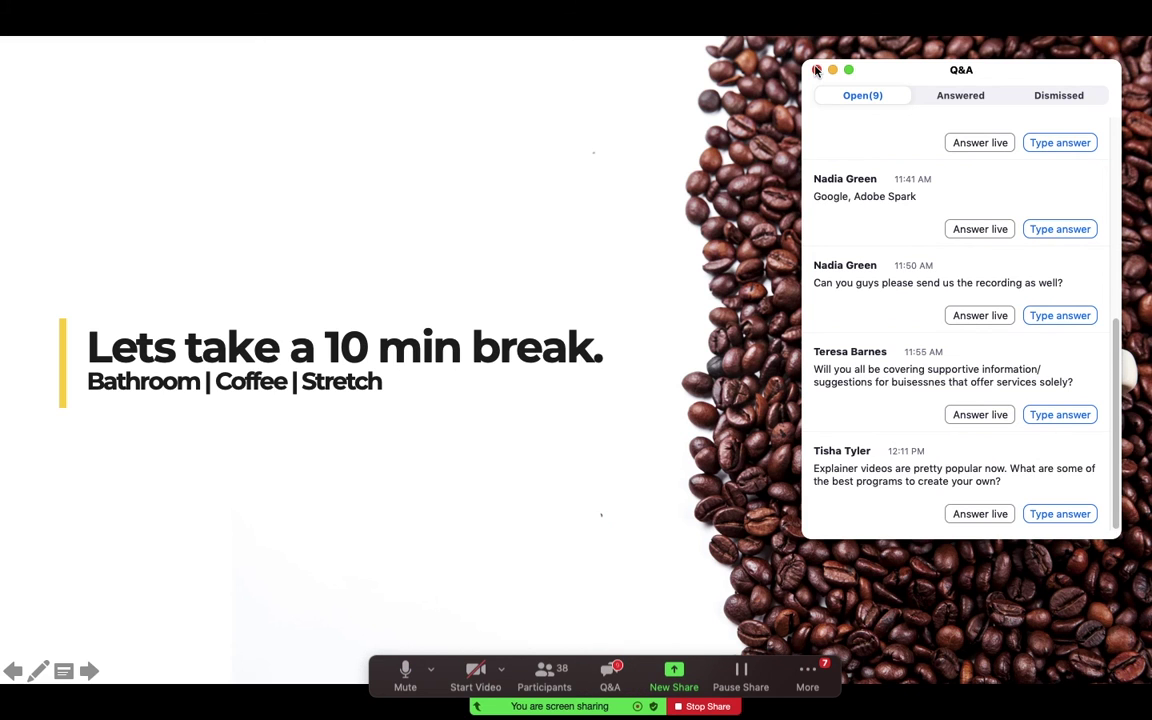
left_click(817, 70)
left_click(603, 683)
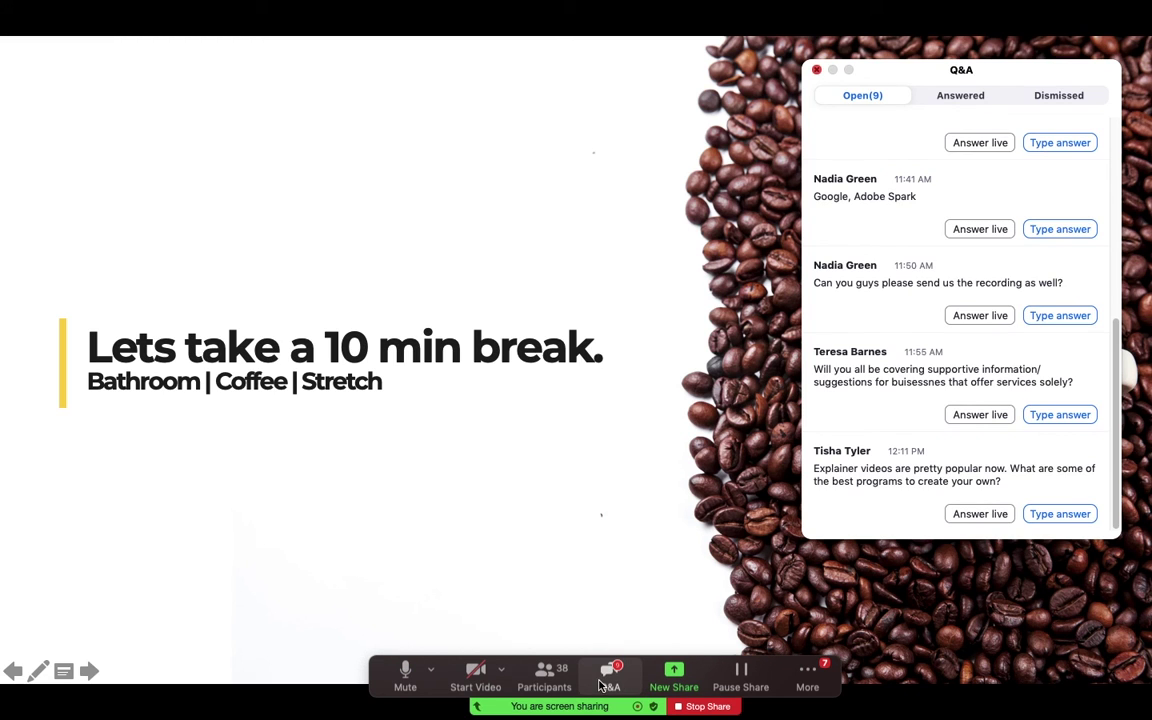
left_click(817, 70)
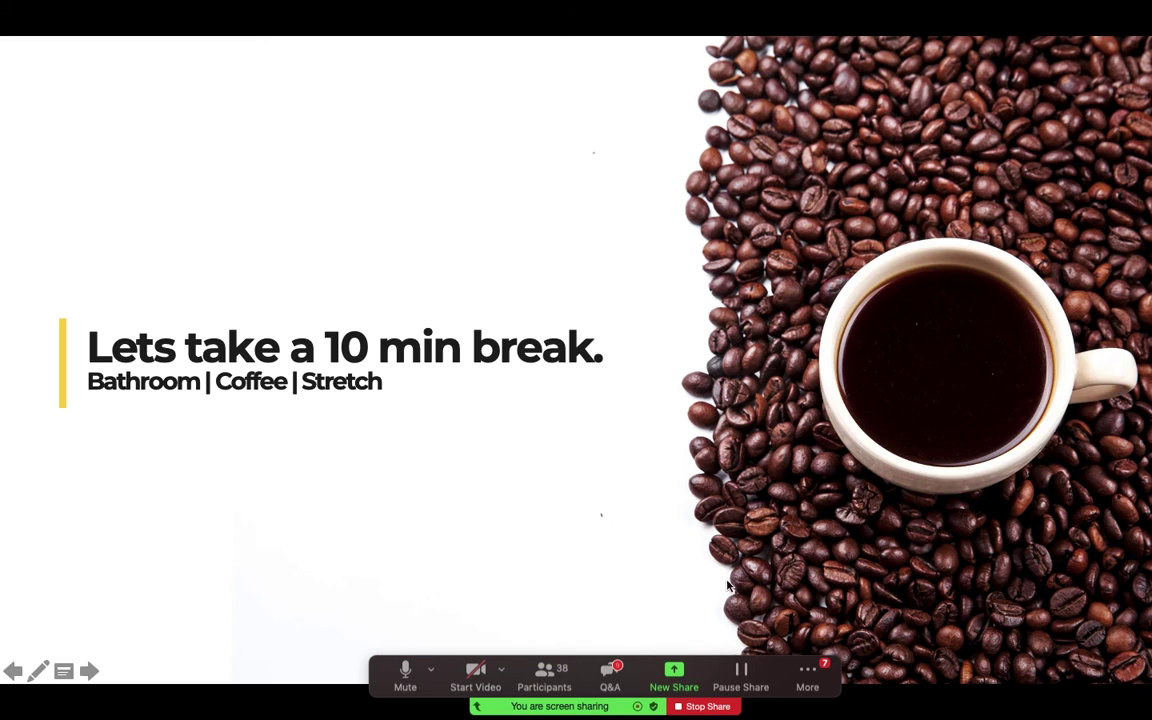